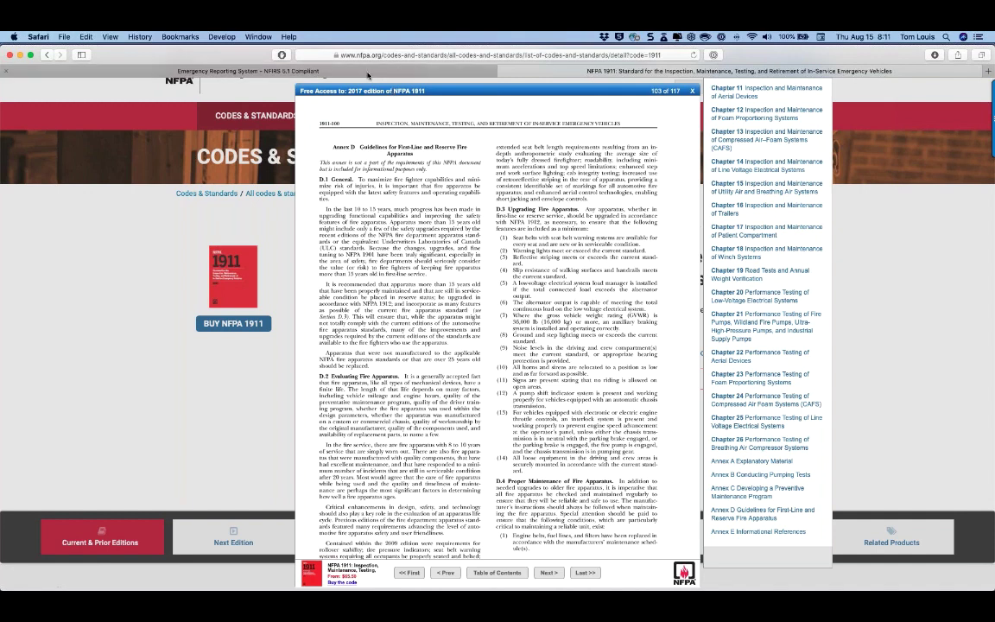
# - Switch to the Emergency Reporting dashboard and open its Administration module
pyautogui.click(368, 74)
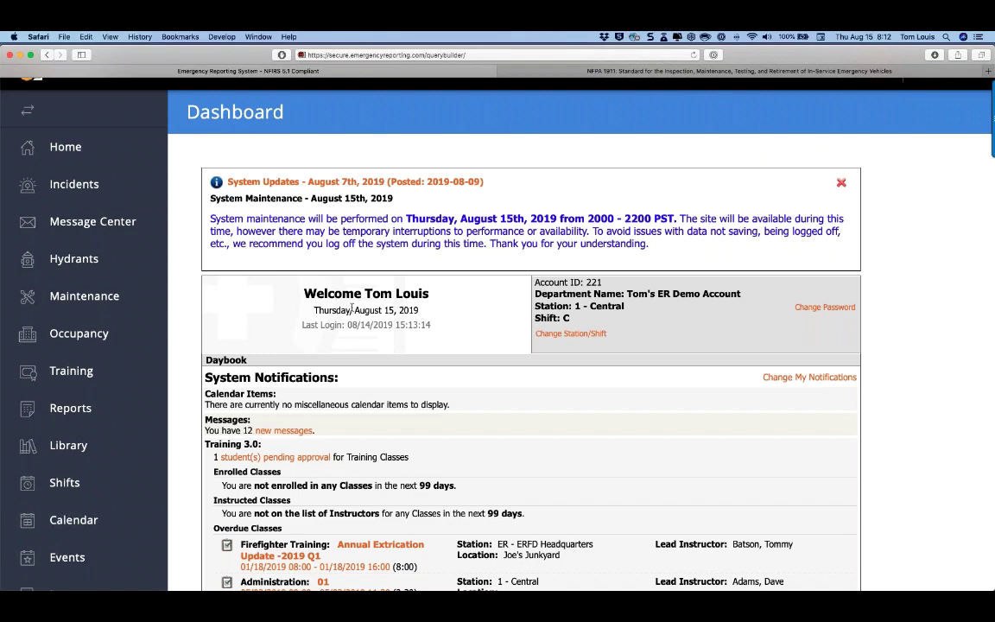
pyautogui.scroll(-5, 58, 269)
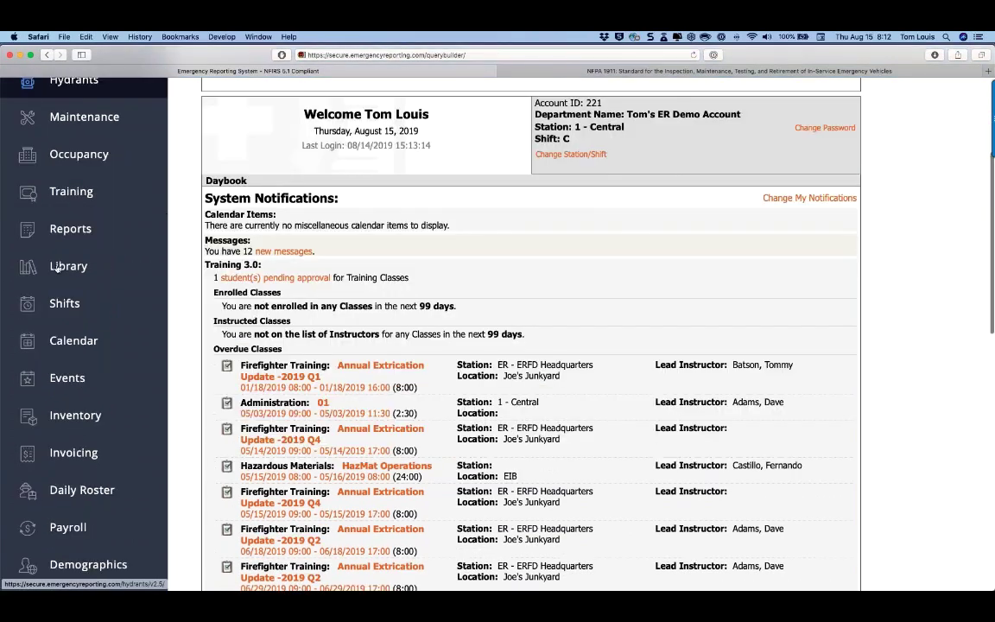
pyautogui.scroll(-2, 58, 269)
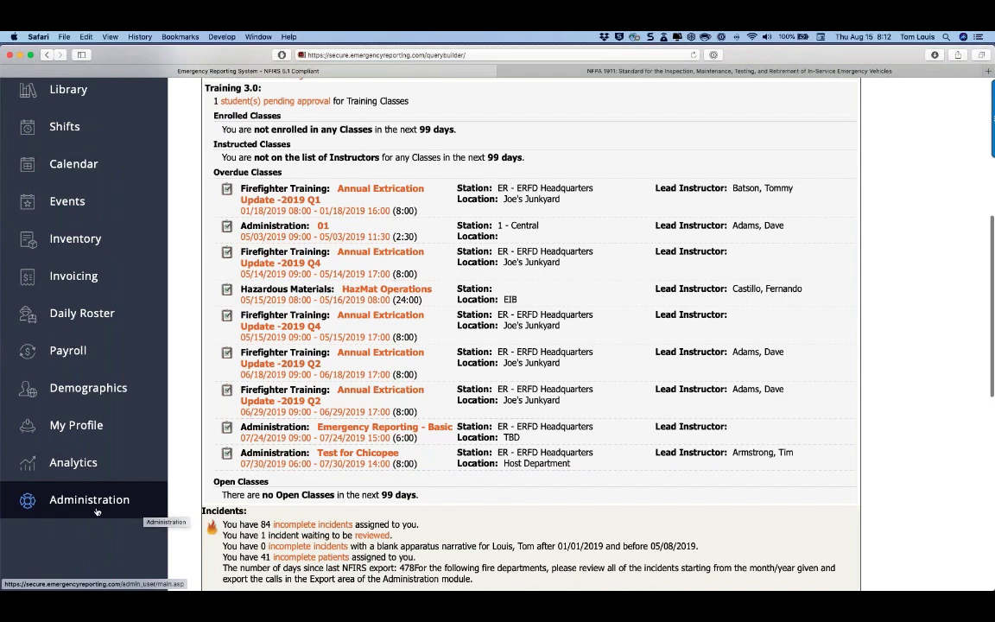
pyautogui.click(97, 511)
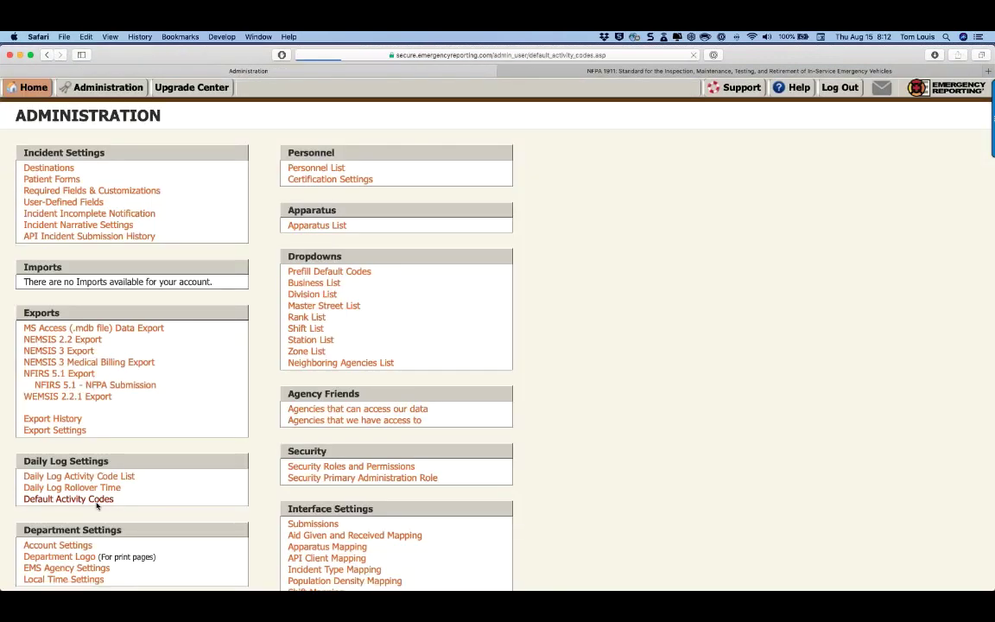
pyautogui.click(83, 500)
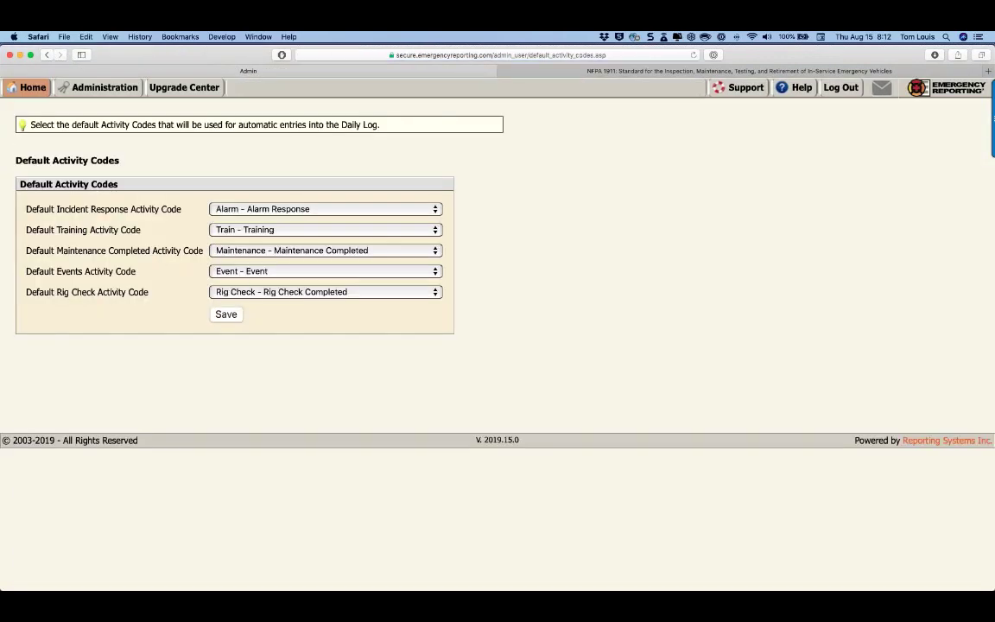
pyautogui.click(46, 55)
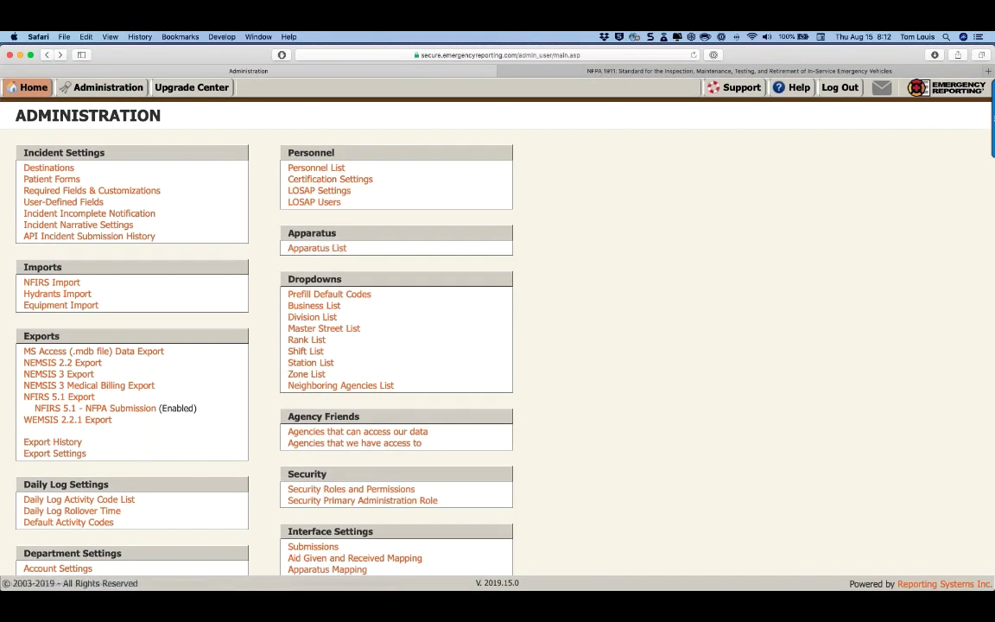
# - Open the department's apparatus list, start editing apparatus E-1 and enlarge the page for readability
pyautogui.click(309, 186)
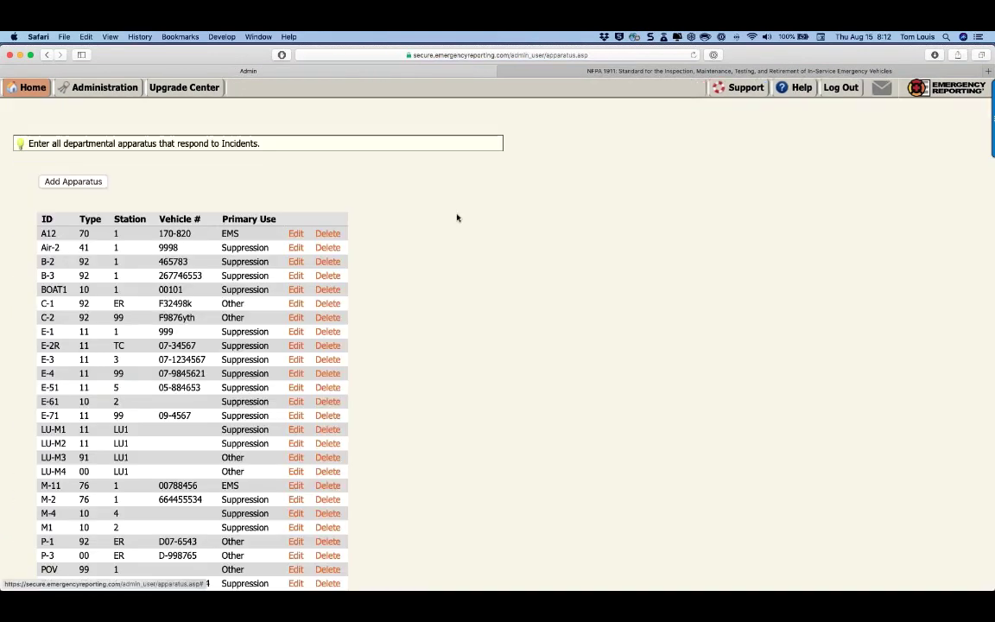
pyautogui.scroll(-2, 455, 216)
pyautogui.scroll(-1, 457, 218)
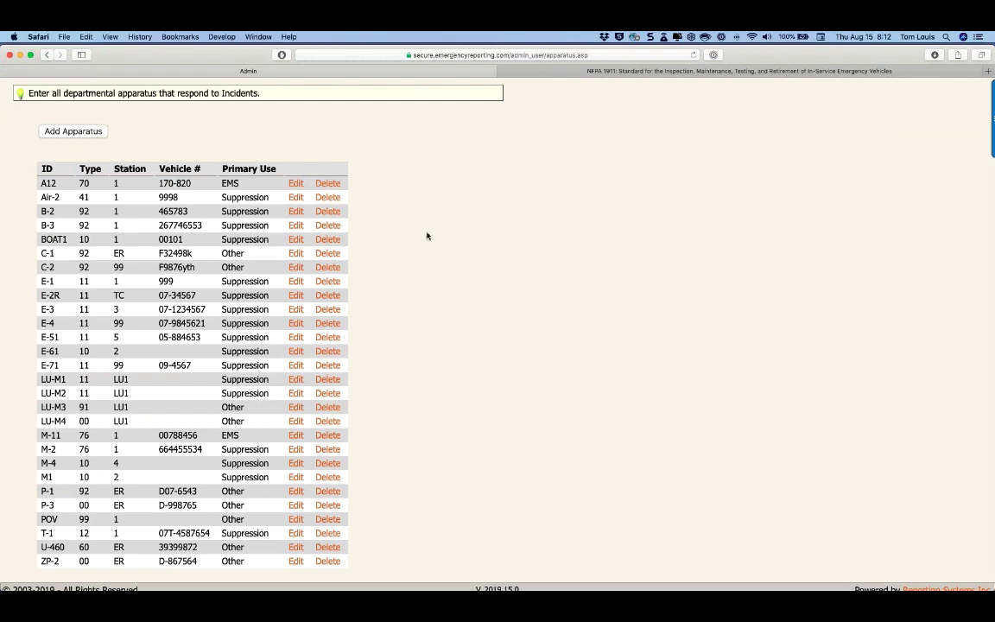
pyautogui.scroll(-1, 427, 233)
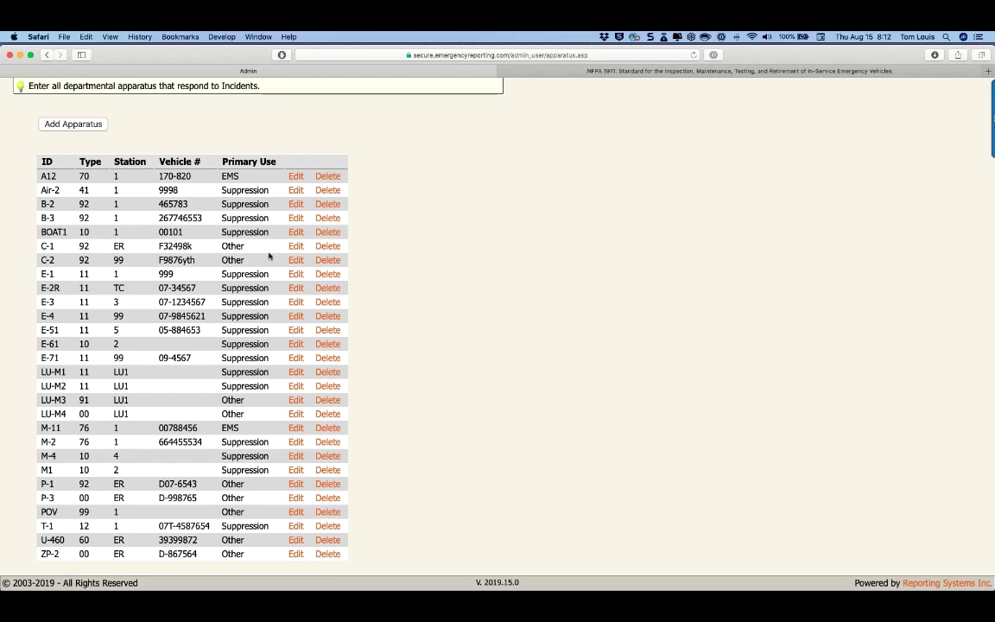
pyautogui.click(295, 273)
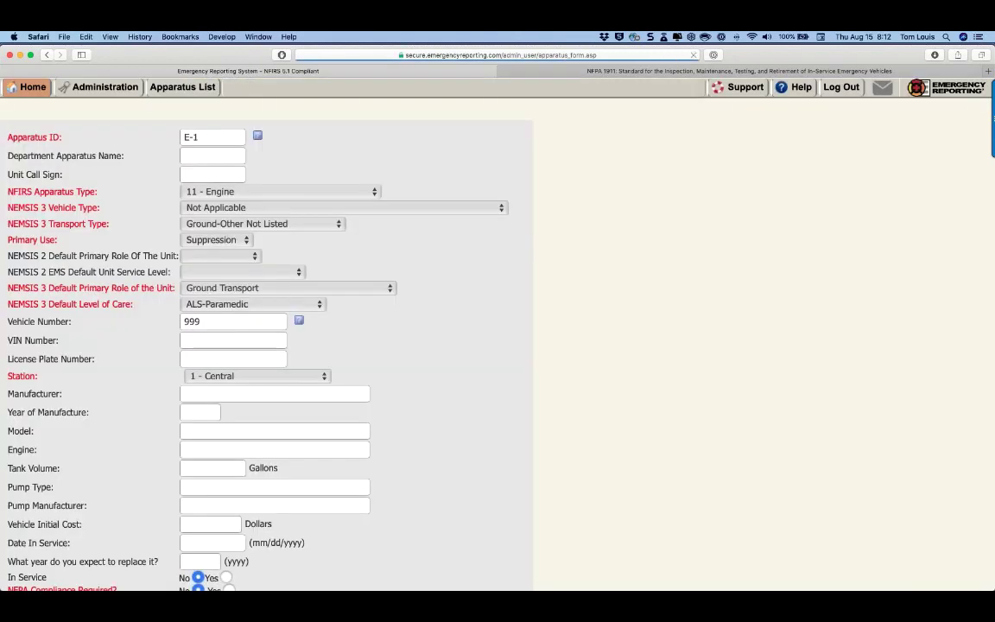
pyautogui.press('super+plus')
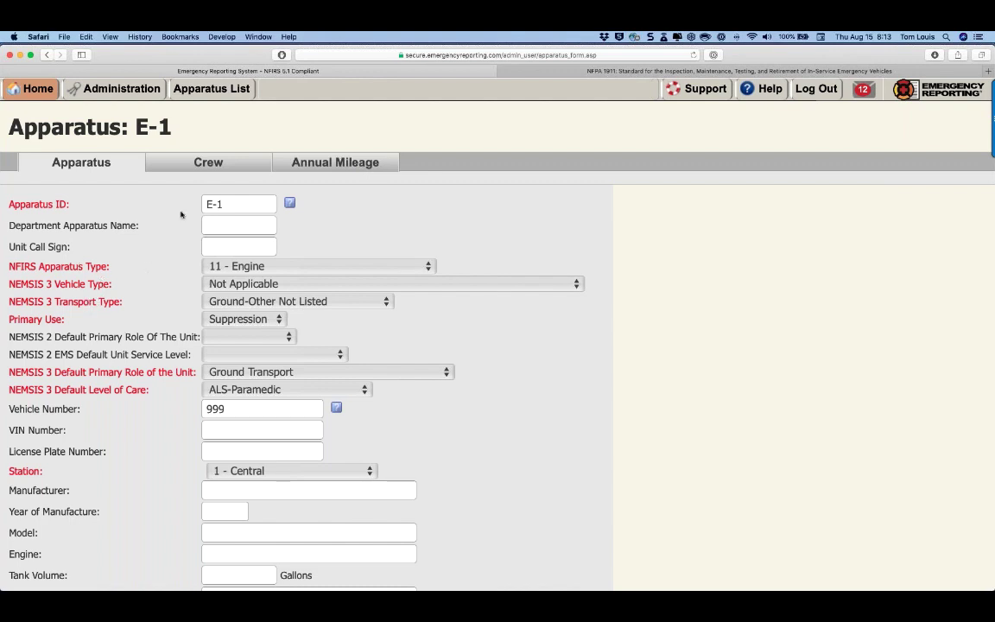
# - Read the help explanation for the Apparatus ID field, then dismiss it
pyautogui.scroll(-3, 172, 219)
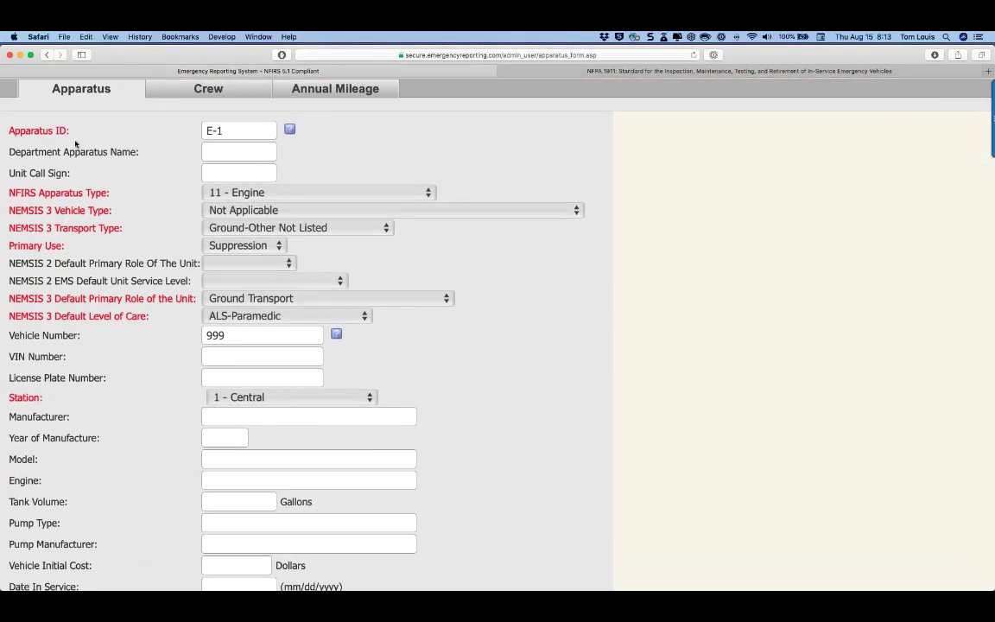
pyautogui.click(291, 132)
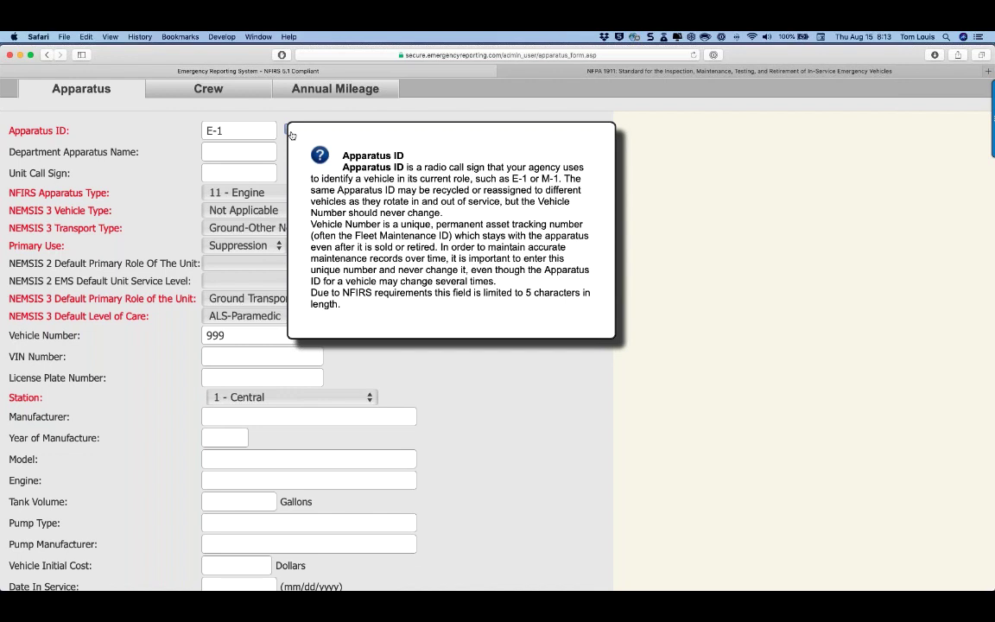
pyautogui.click(291, 135)
pyautogui.click(290, 132)
pyautogui.click(406, 289)
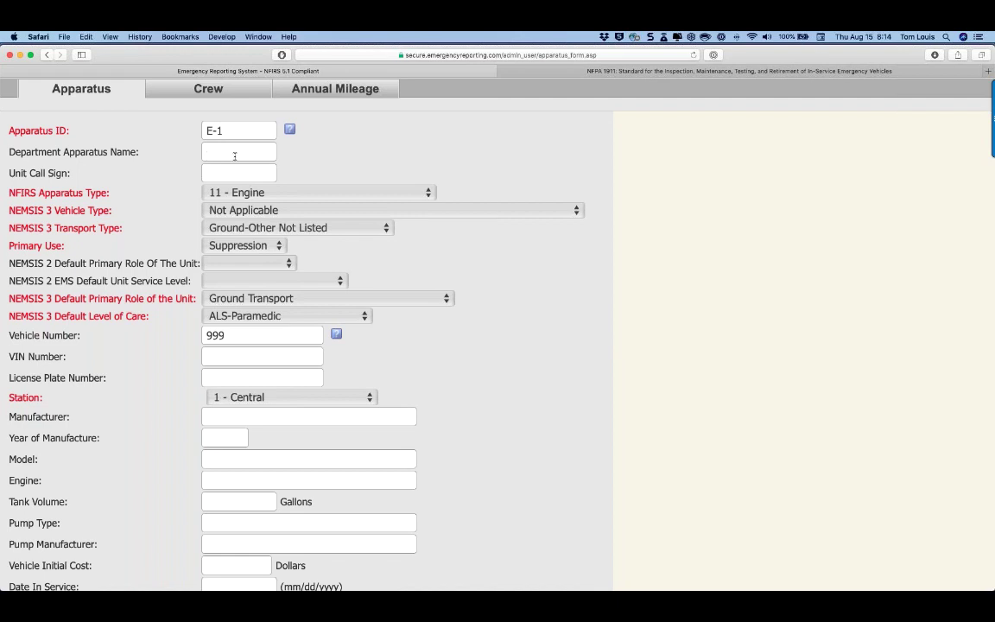
# - Examine the available NFIRS apparatus types for E-1 without changing the selection
pyautogui.click(235, 153)
pyautogui.scroll(-5, 207, 227)
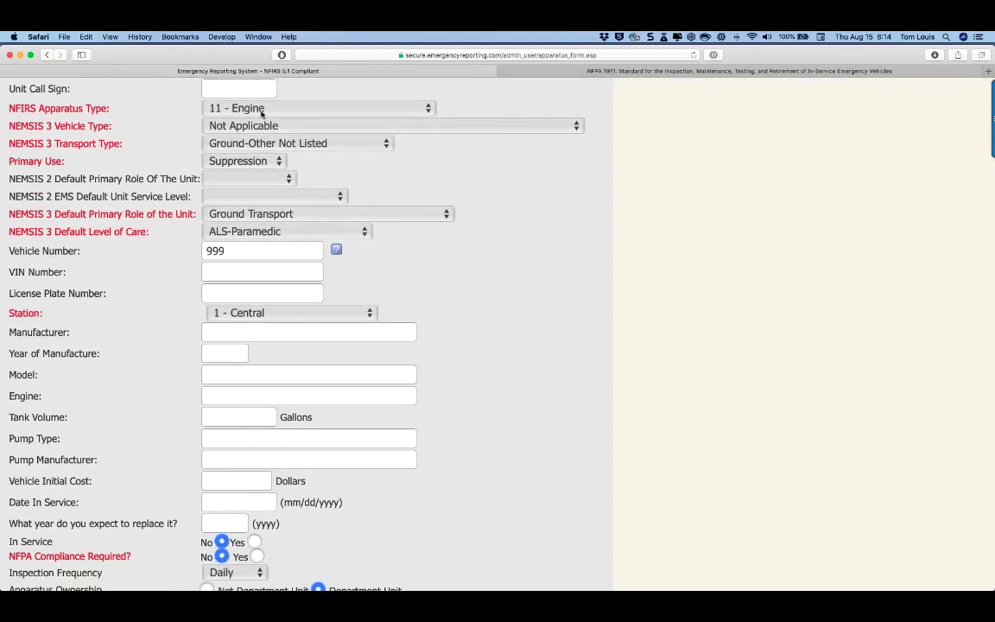
pyautogui.click(262, 110)
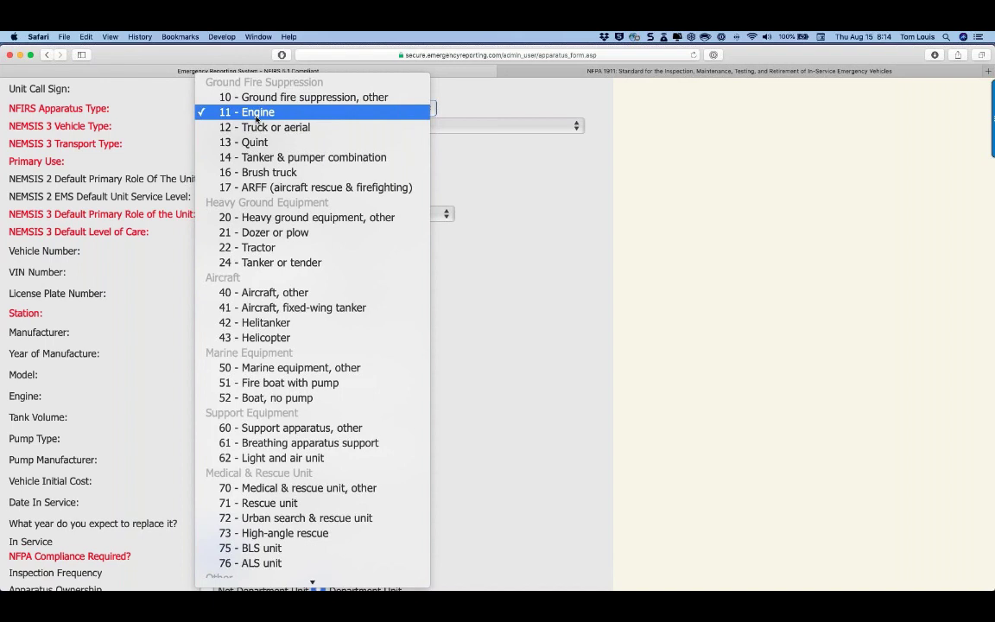
pyautogui.press('Escape')
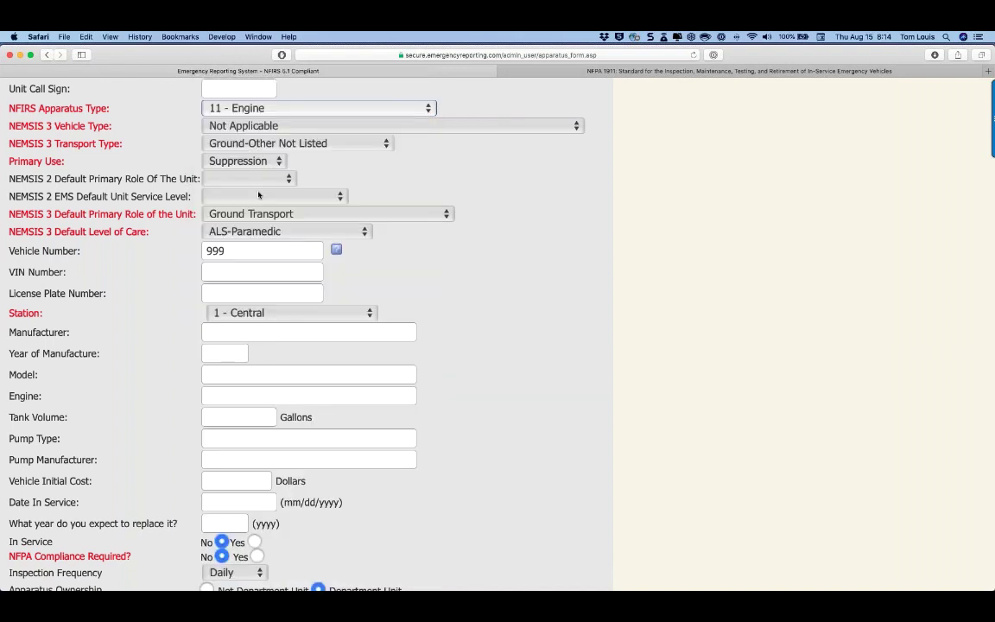
pyautogui.scroll(-5, 255, 196)
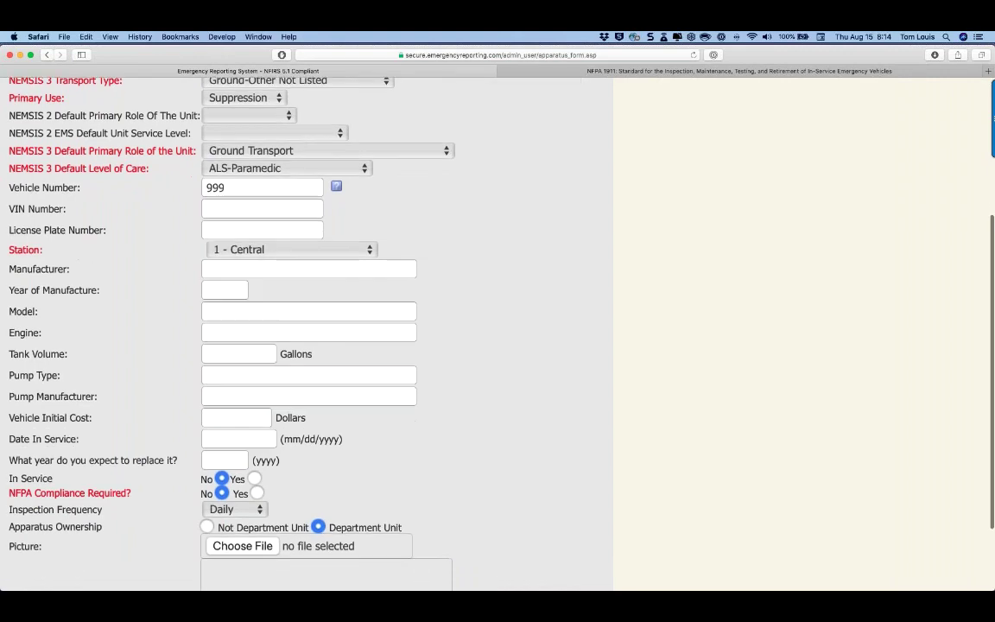
pyautogui.scroll(-5, 258, 191)
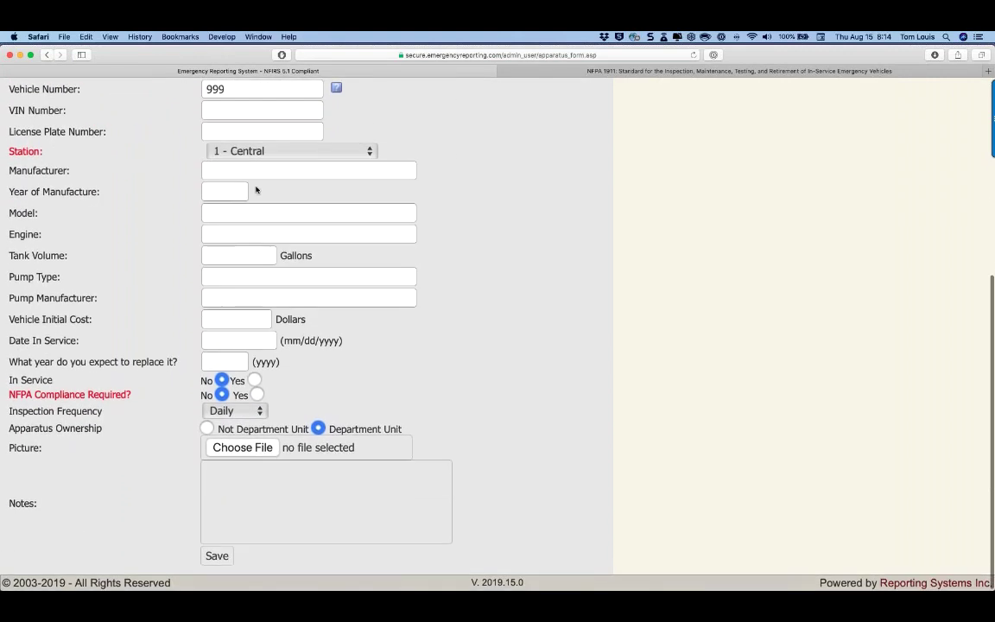
# - Read the help explanation for the Vehicle Number field and review E-1's identification and vehicle detail fields
pyautogui.click(336, 88)
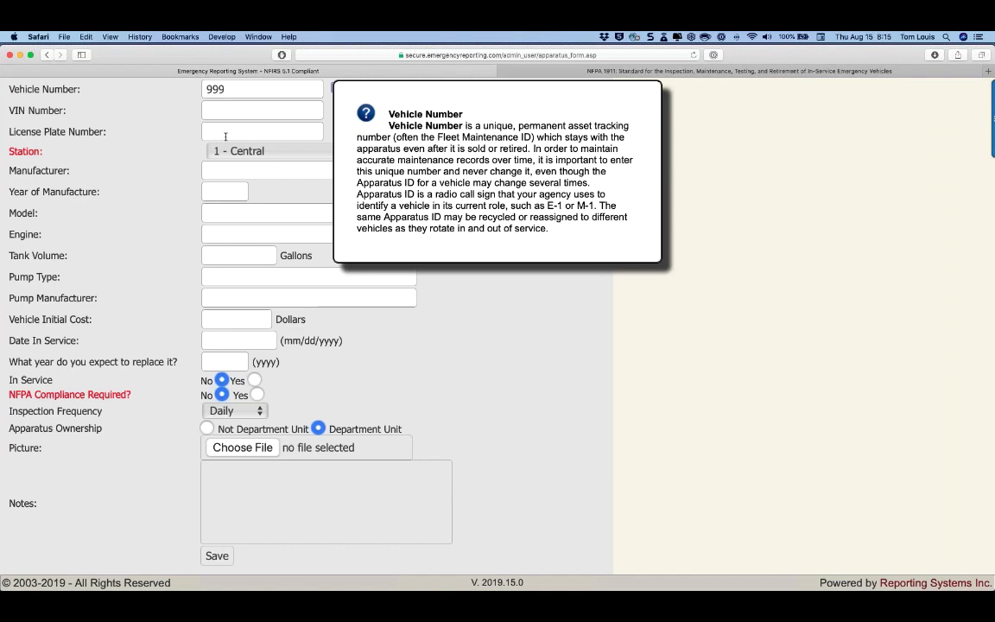
pyautogui.scroll(5, 226, 136)
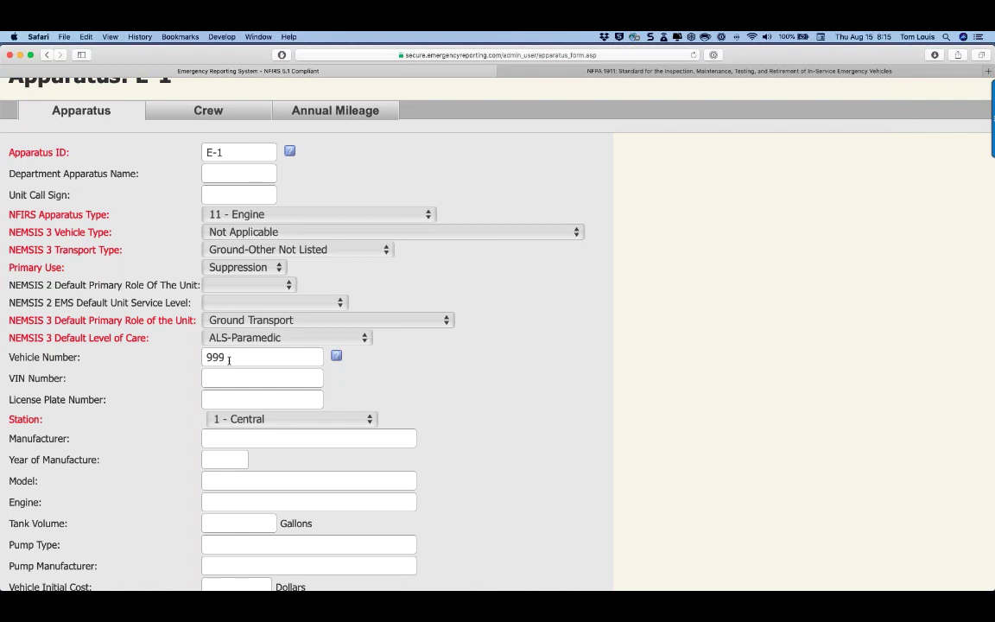
pyautogui.scroll(-2, 235, 341)
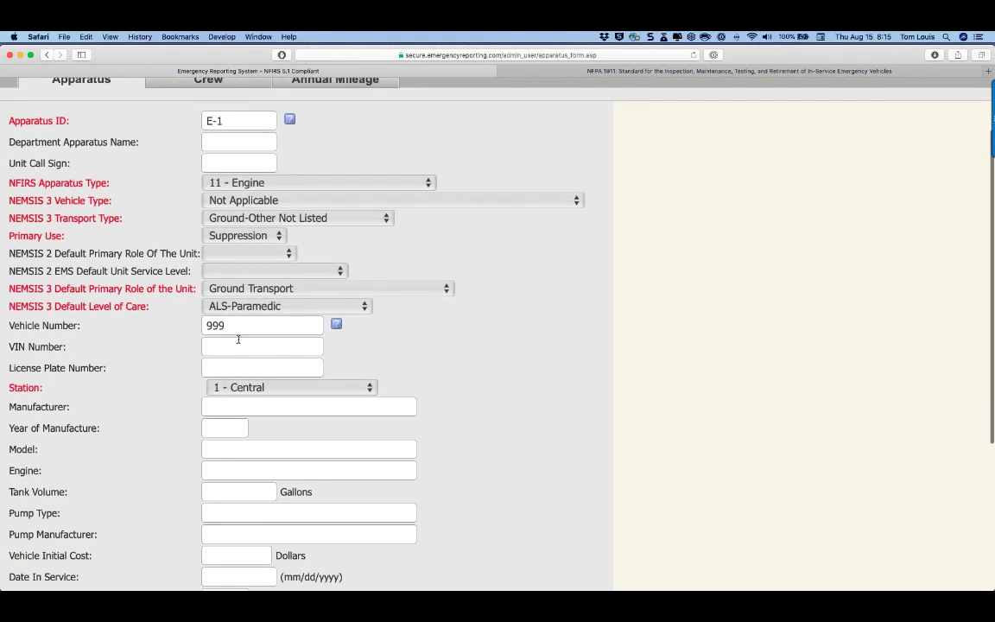
pyautogui.scroll(-3, 237, 339)
pyautogui.scroll(-8, 237, 340)
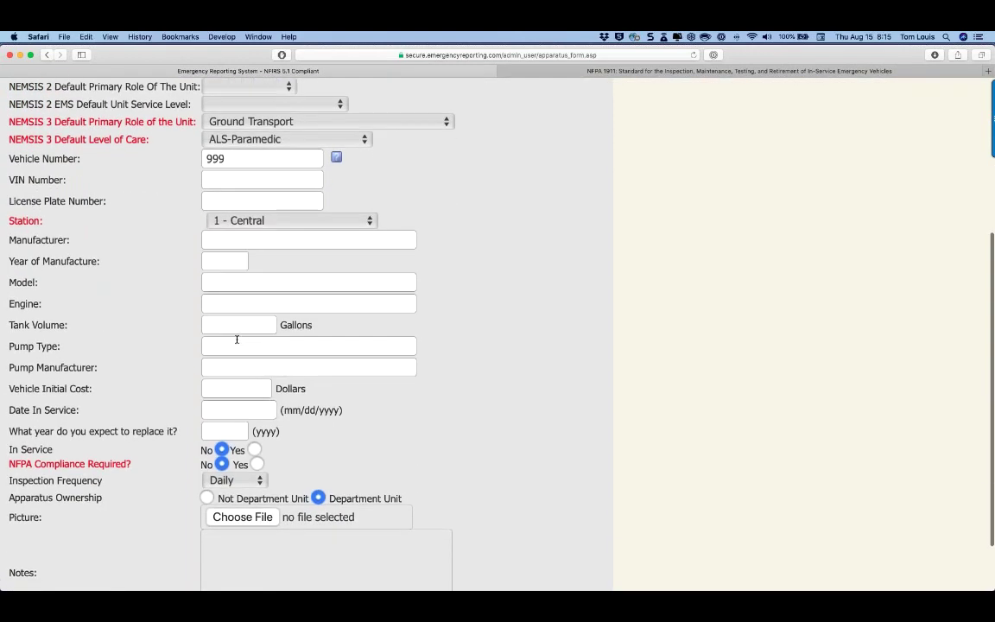
pyautogui.scroll(-1, 236, 340)
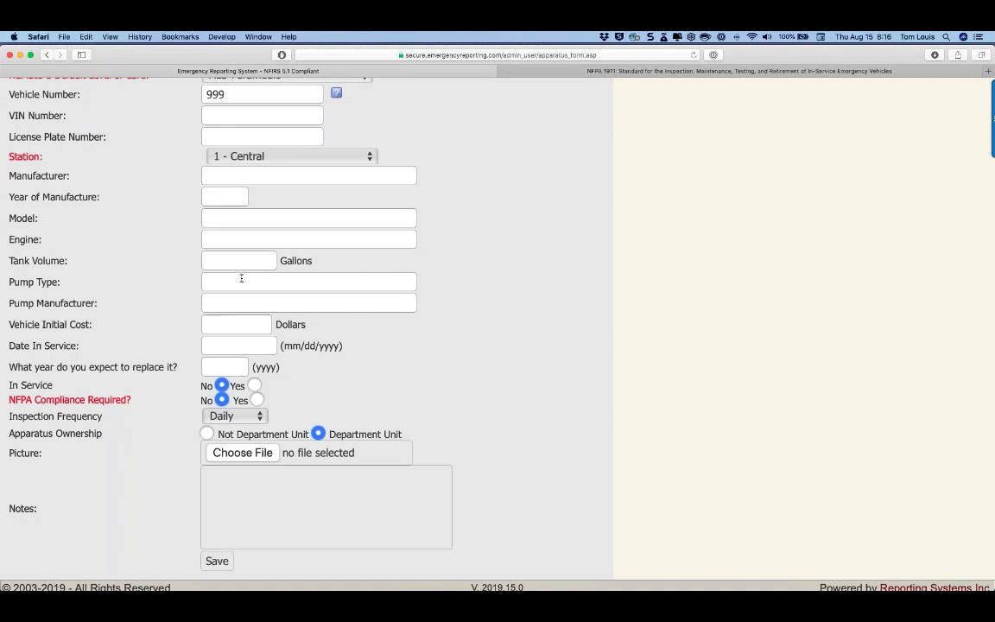
# - Enter E-1's initial cost as 250000 dollars, date in service as 01/01/2010 and expected replacement year as 2035
pyautogui.scroll(-1, 240, 281)
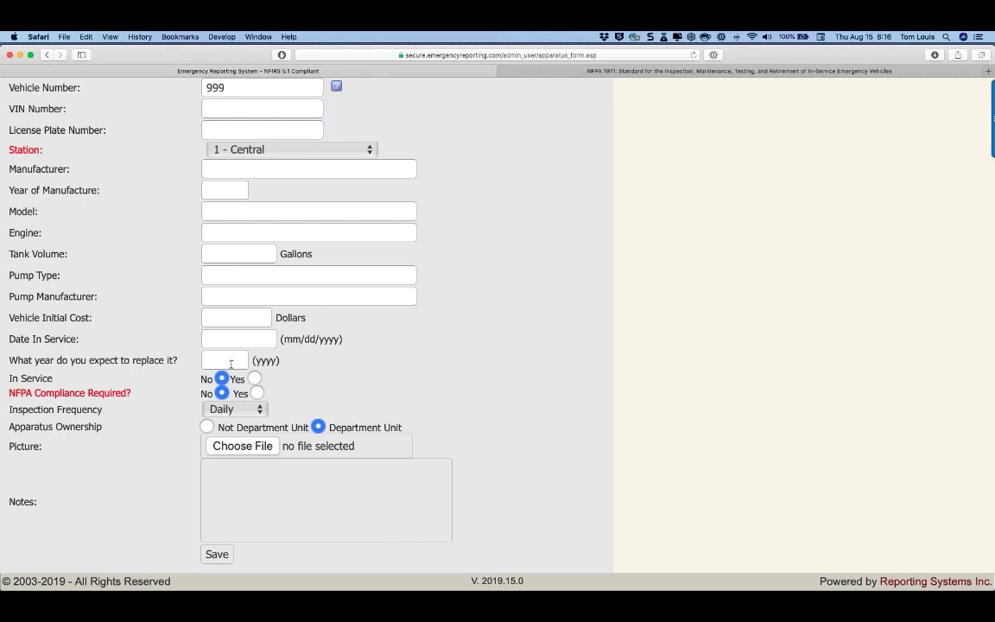
pyautogui.click(226, 316)
pyautogui.write('250000')
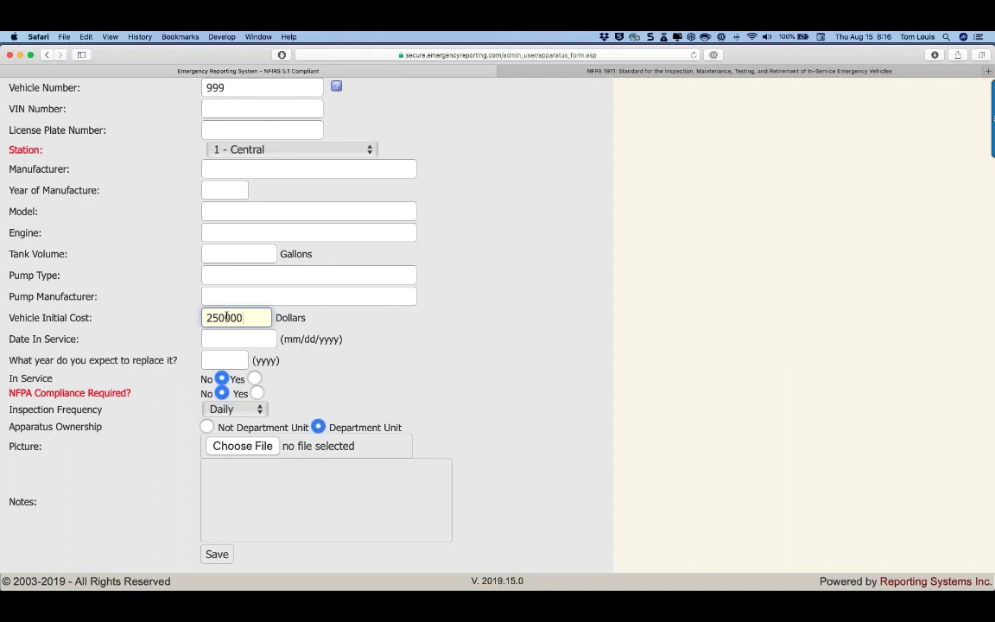
pyautogui.press('Tab')
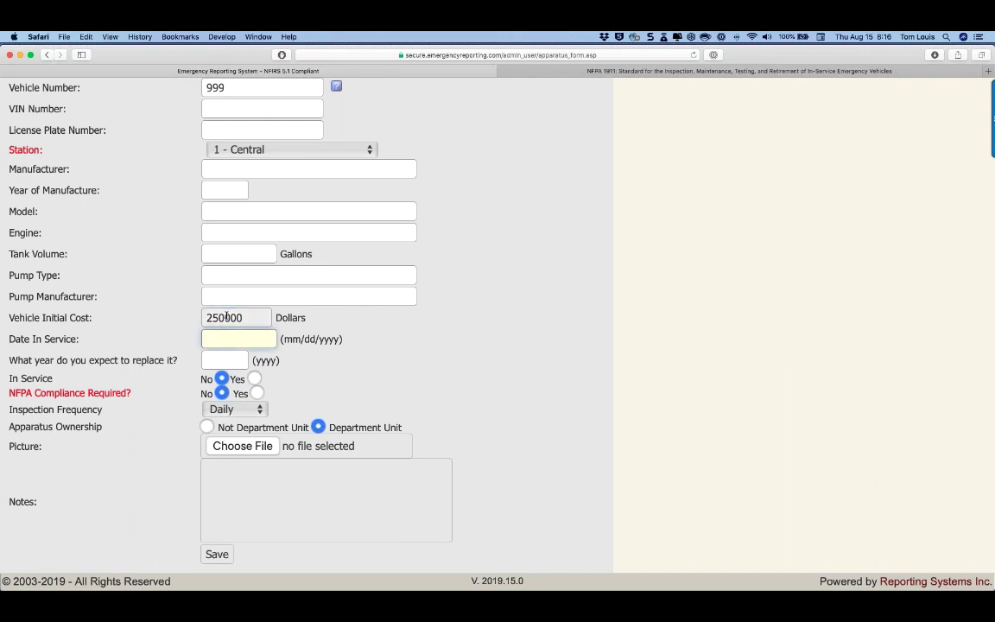
pyautogui.write('01/01/2010')
pyautogui.click(220, 359)
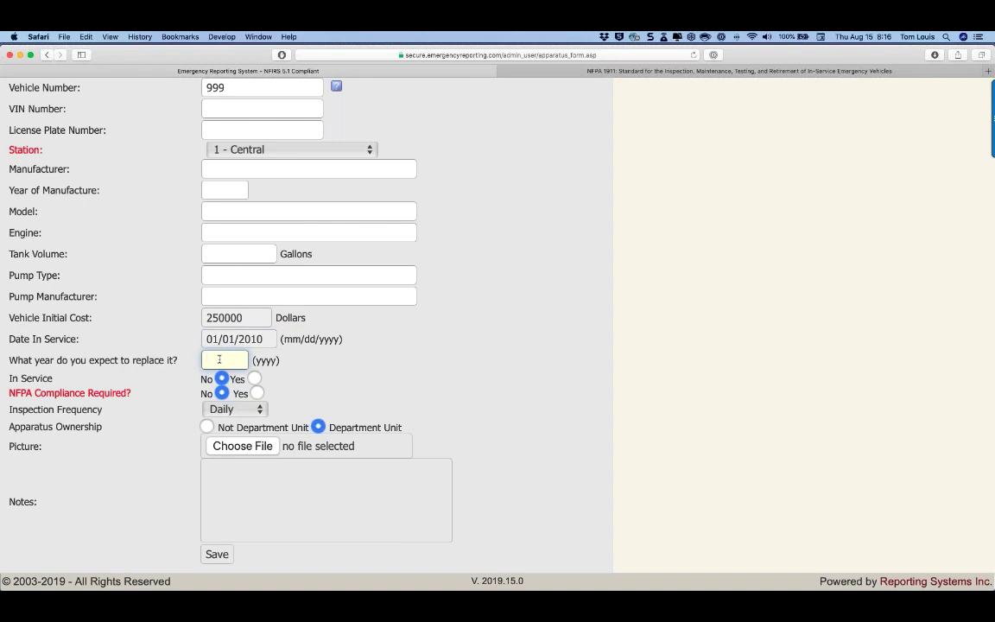
pyautogui.write('2035')
# - Mark E-1 as in service and requiring NFPA compliance, with a Daily inspection frequency
pyautogui.click(255, 379)
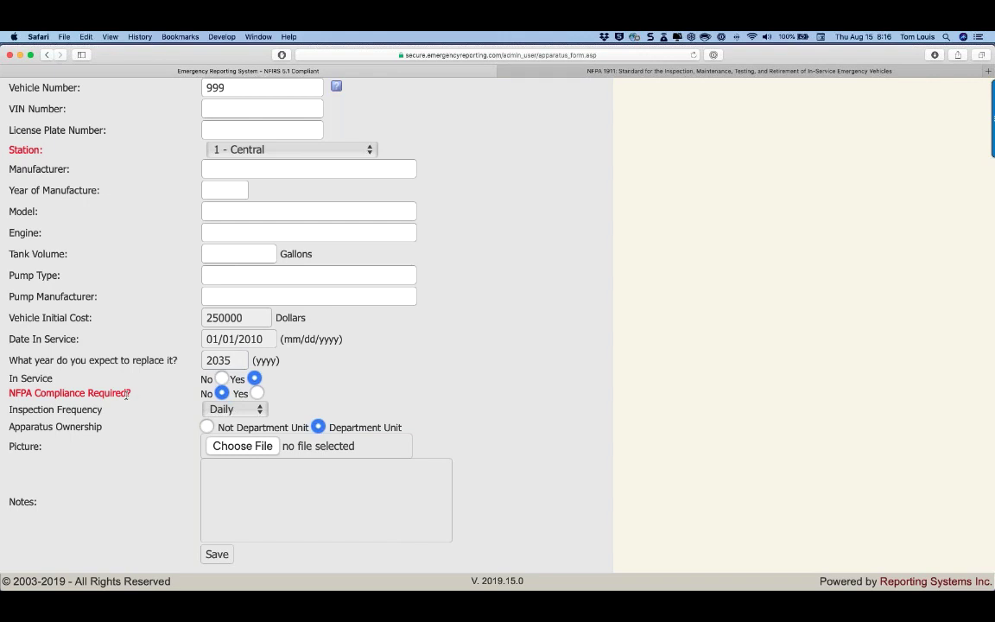
pyautogui.click(258, 394)
pyautogui.click(261, 411)
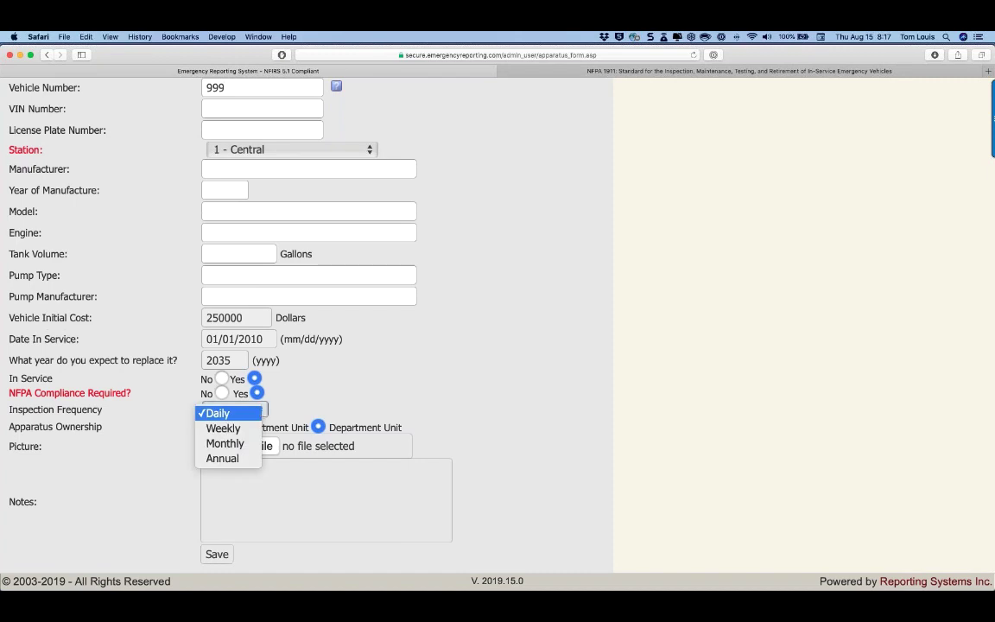
pyautogui.press('Return')
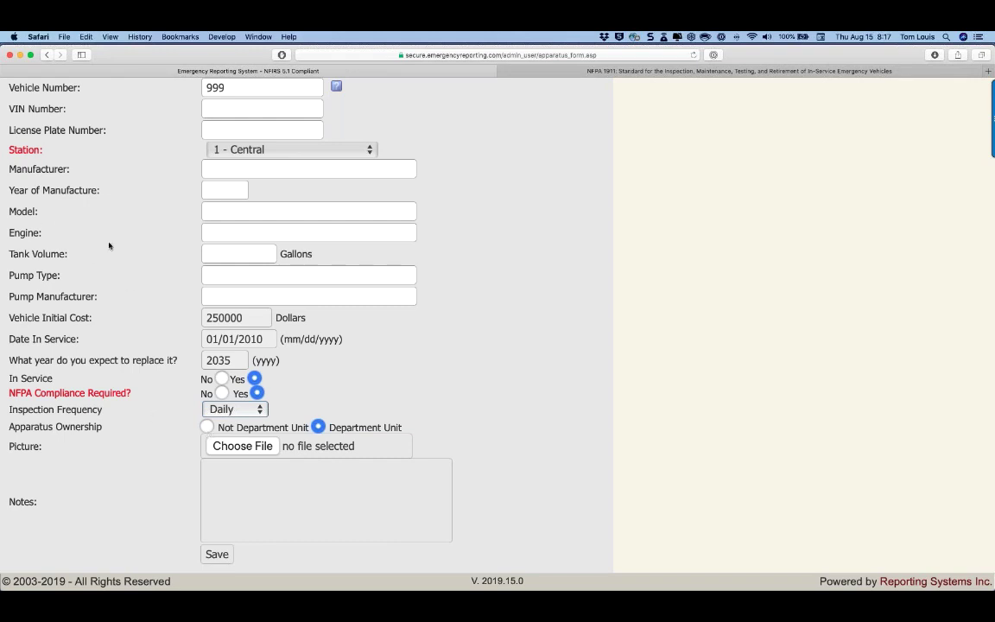
pyautogui.scroll(2, 109, 246)
pyautogui.scroll(-2, 109, 245)
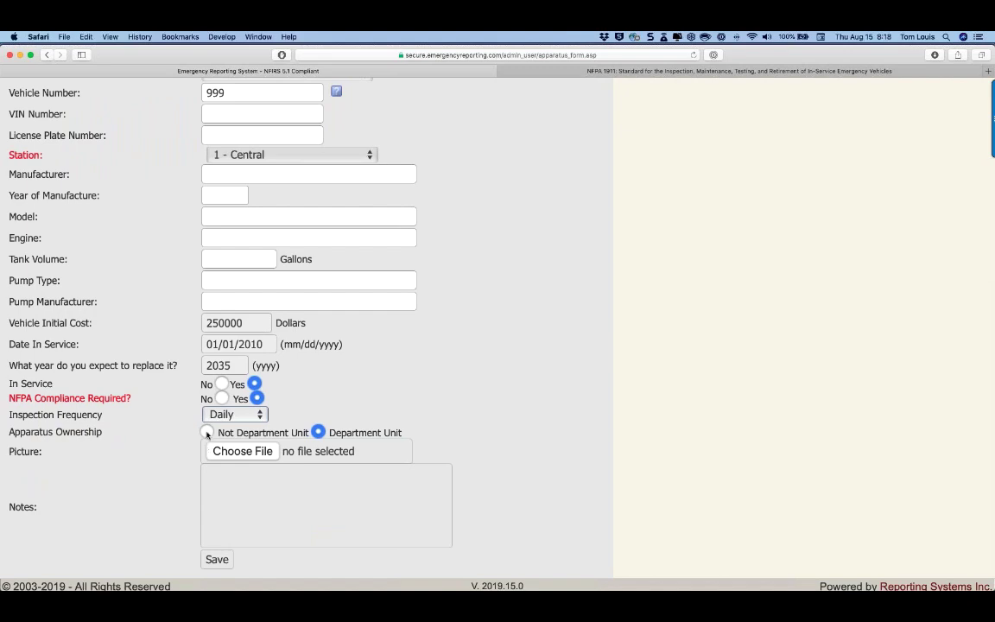
pyautogui.scroll(5, 207, 435)
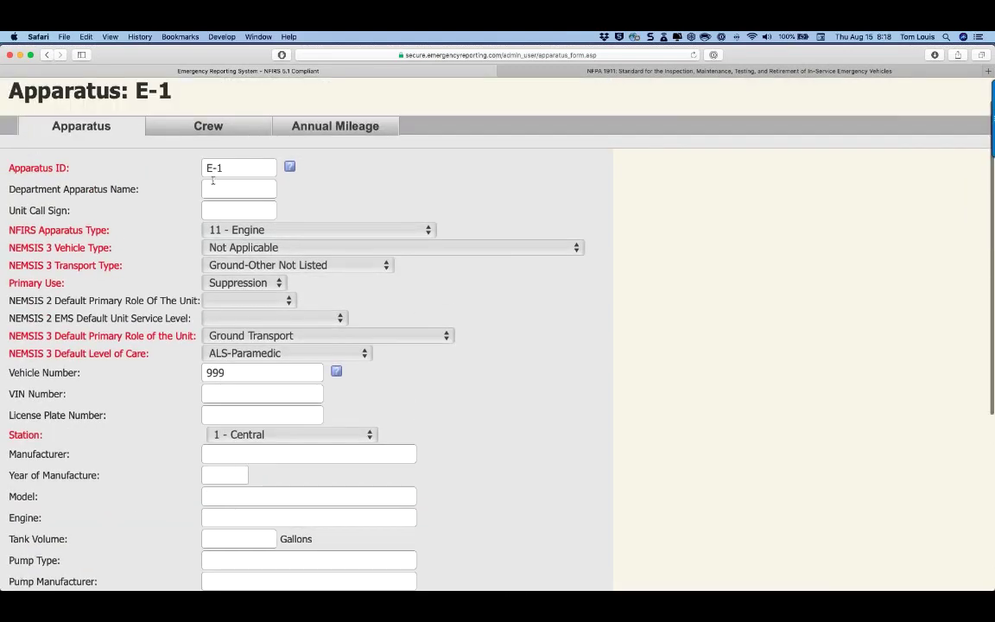
pyautogui.scroll(-6, 167, 254)
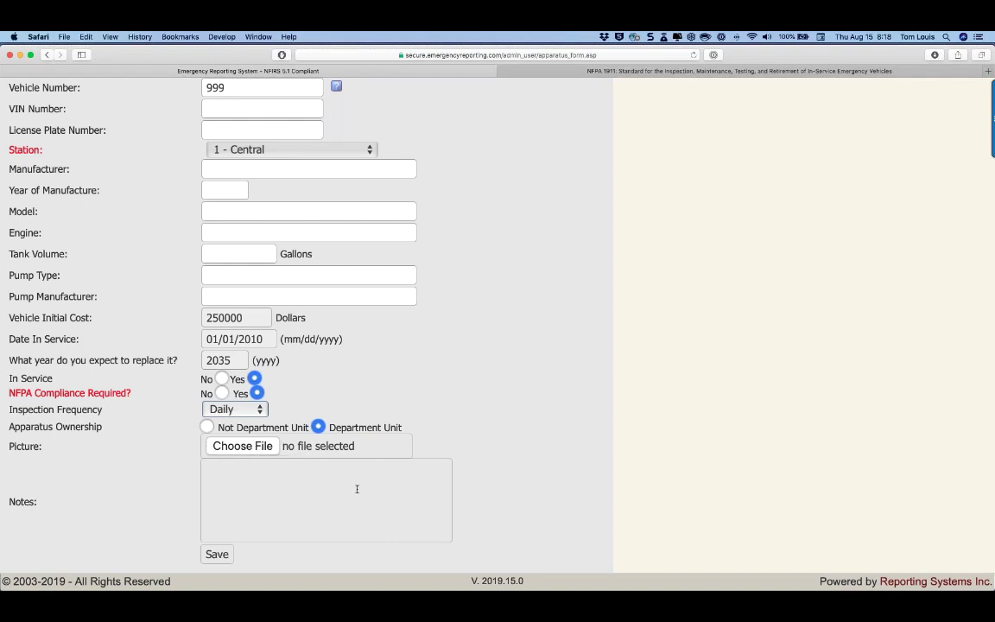
pyautogui.scroll(10, 360, 492)
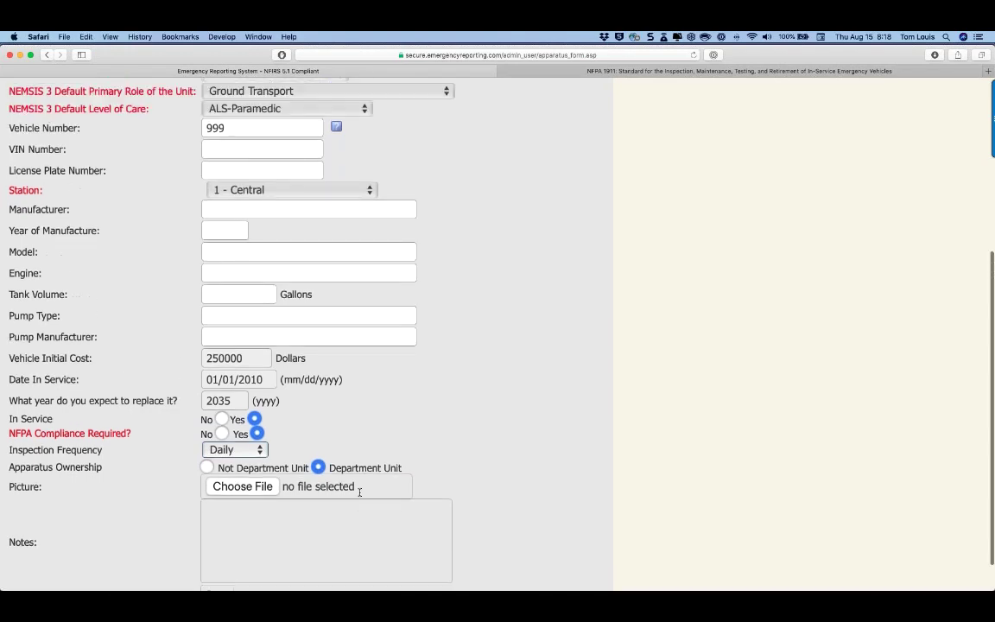
pyautogui.scroll(2, 359, 493)
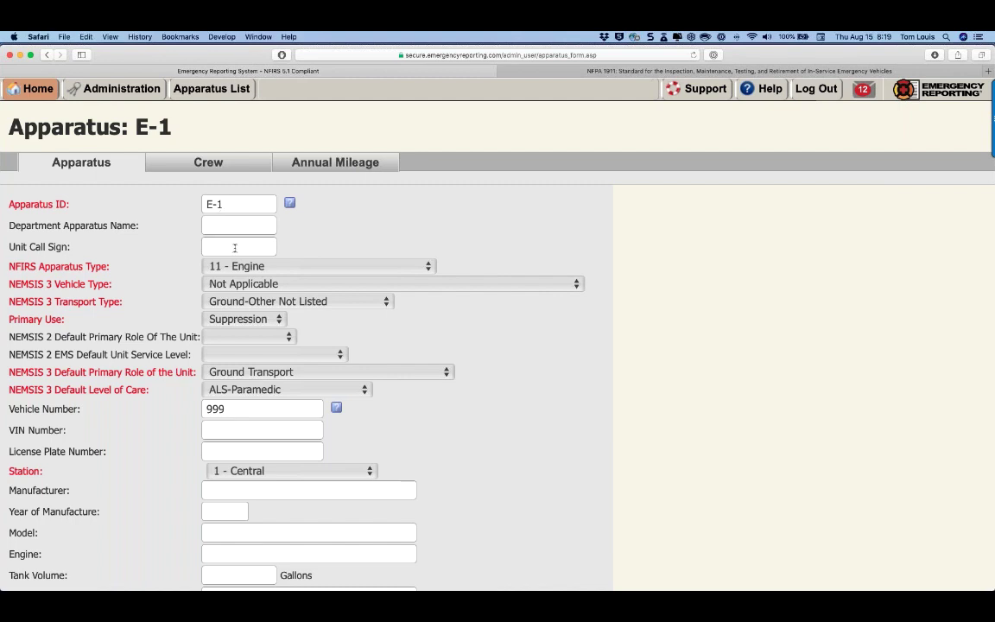
pyautogui.click(206, 204)
pyautogui.write('X')
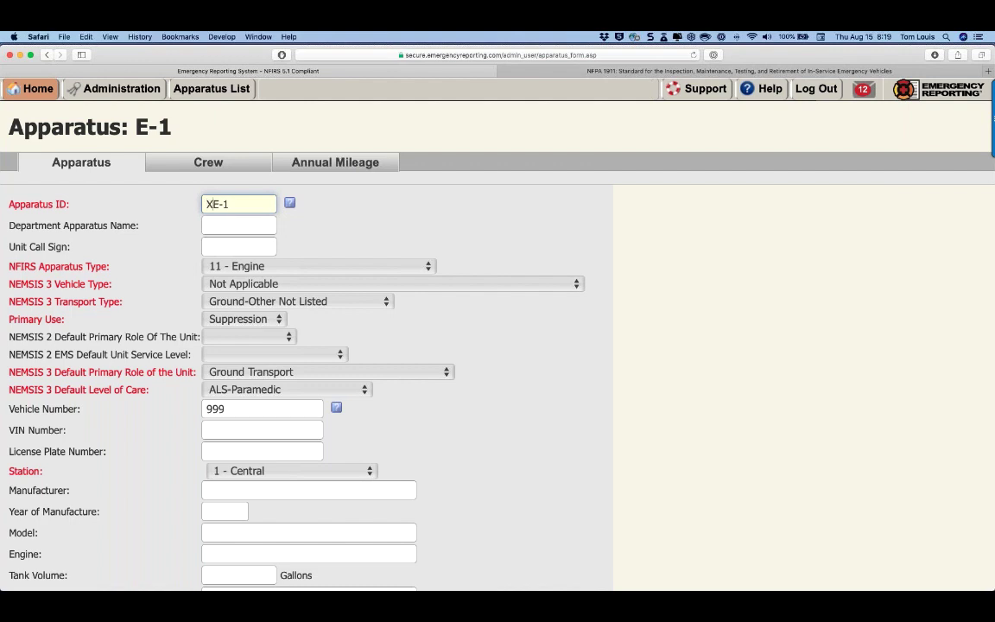
pyautogui.press('BackSpace')
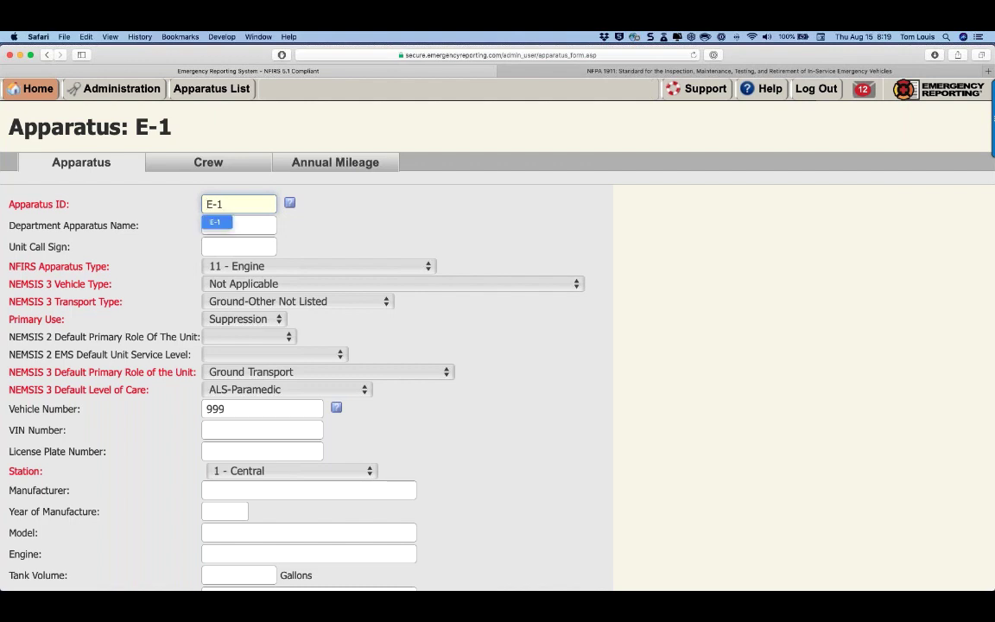
# - Set E-1's vehicle number to 9990 and save the apparatus record
pyautogui.scroll(-3, 182, 311)
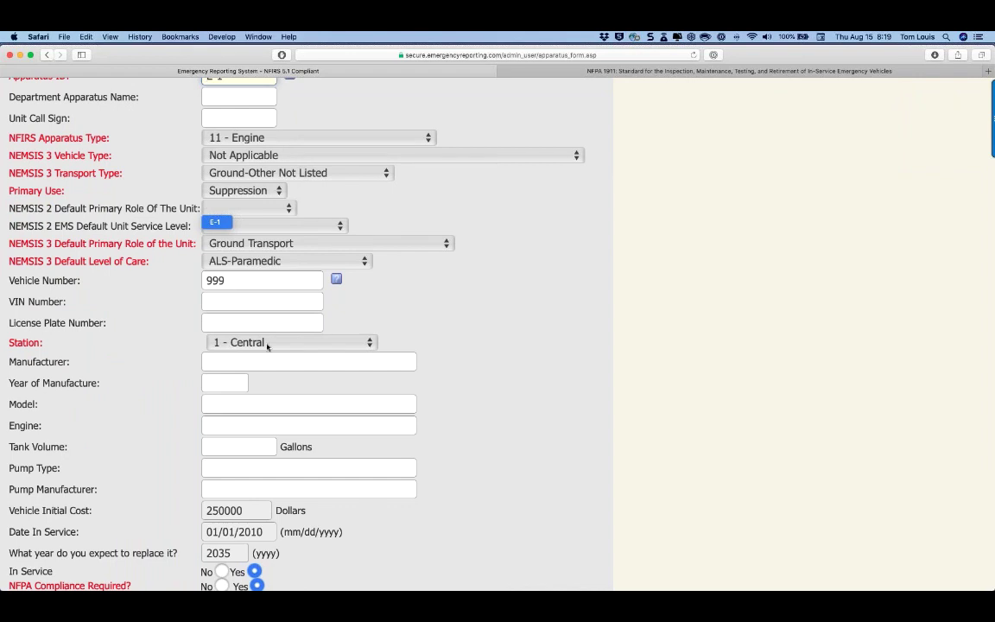
pyautogui.scroll(1, 225, 305)
pyautogui.scroll(1, 230, 326)
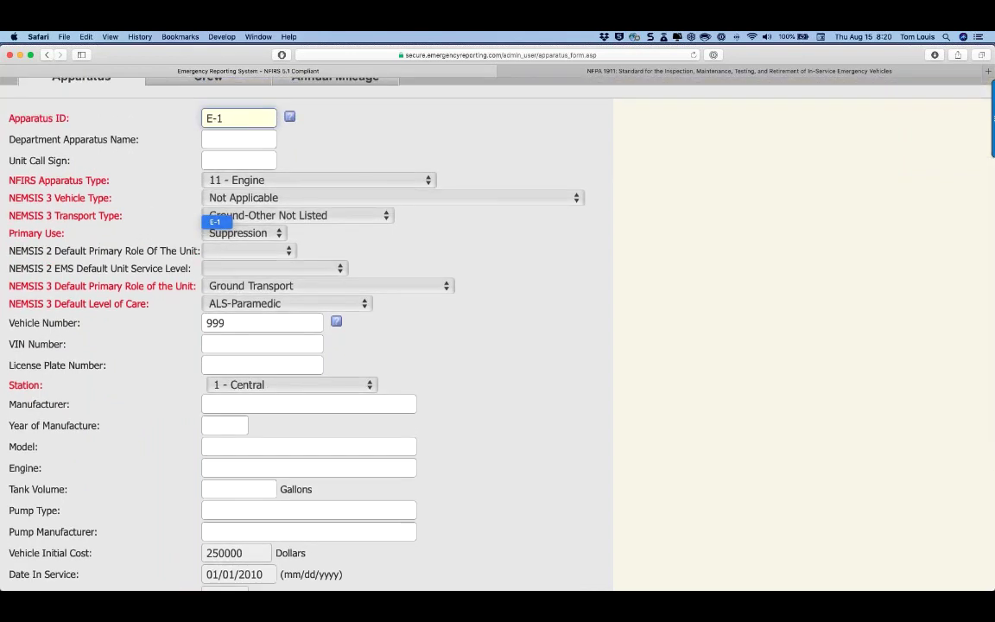
pyautogui.moveTo(230, 326); pyautogui.dragTo(203, 324)
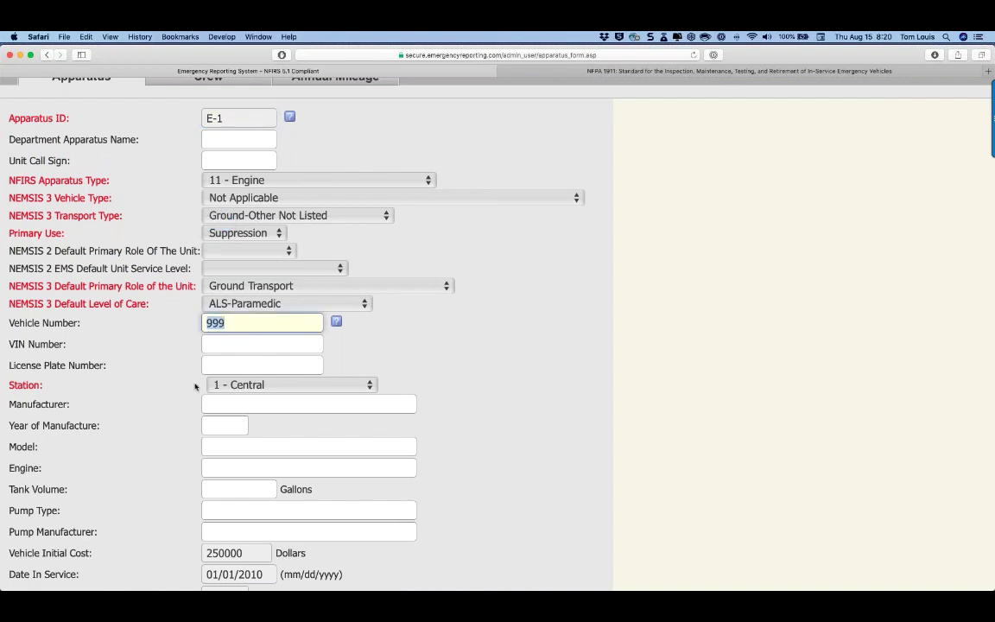
pyautogui.scroll(2, 168, 382)
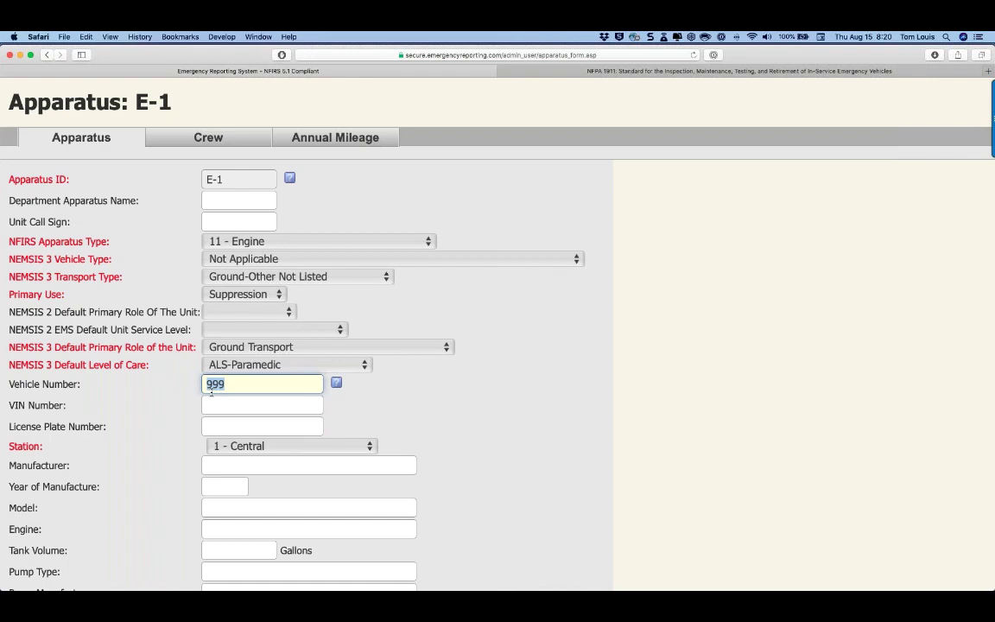
pyautogui.click(229, 383)
pyautogui.write('0')
pyautogui.scroll(-1, 167, 421)
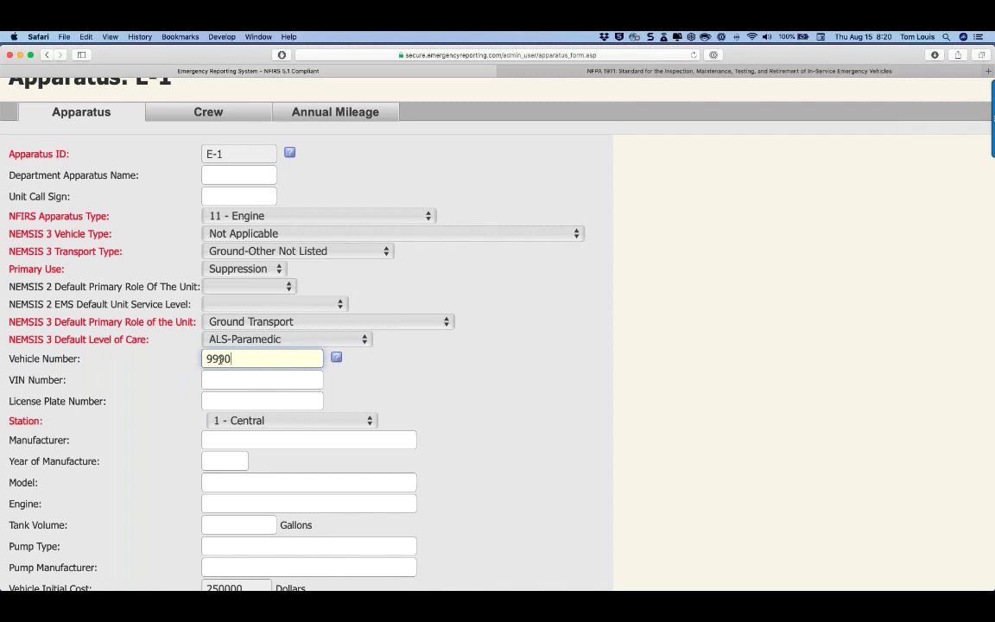
pyautogui.scroll(-1, 174, 372)
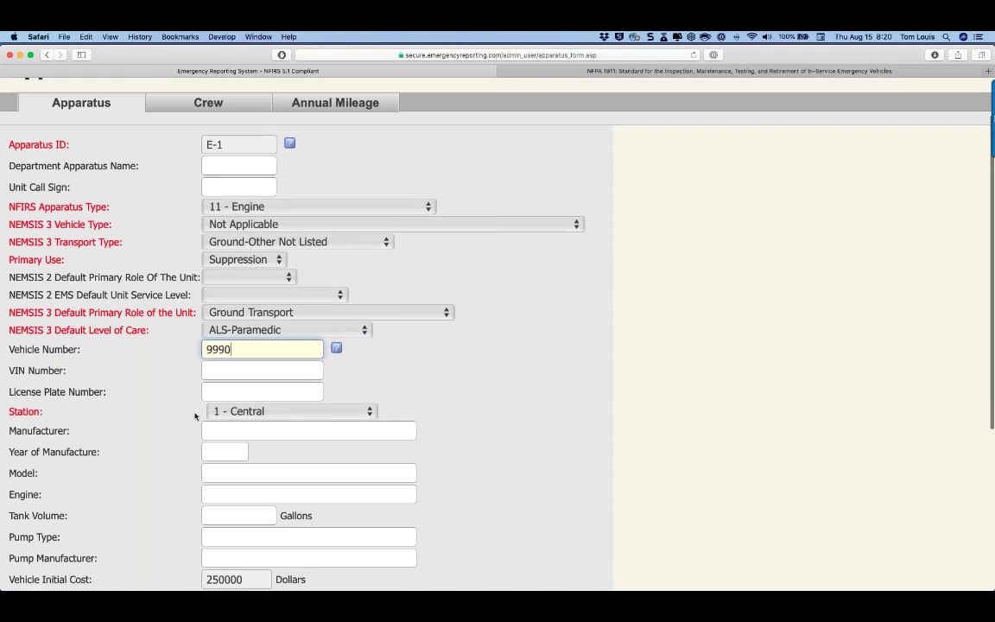
pyautogui.scroll(-5, 194, 409)
pyautogui.click(216, 554)
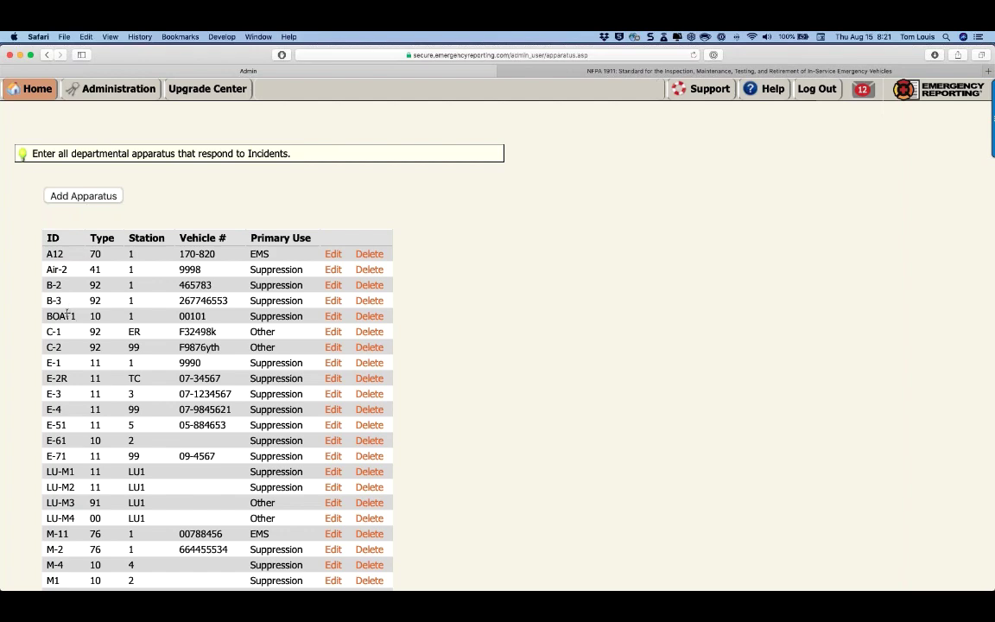
# - Reopen E-1's record from the apparatus list and review its saved details
pyautogui.click(333, 363)
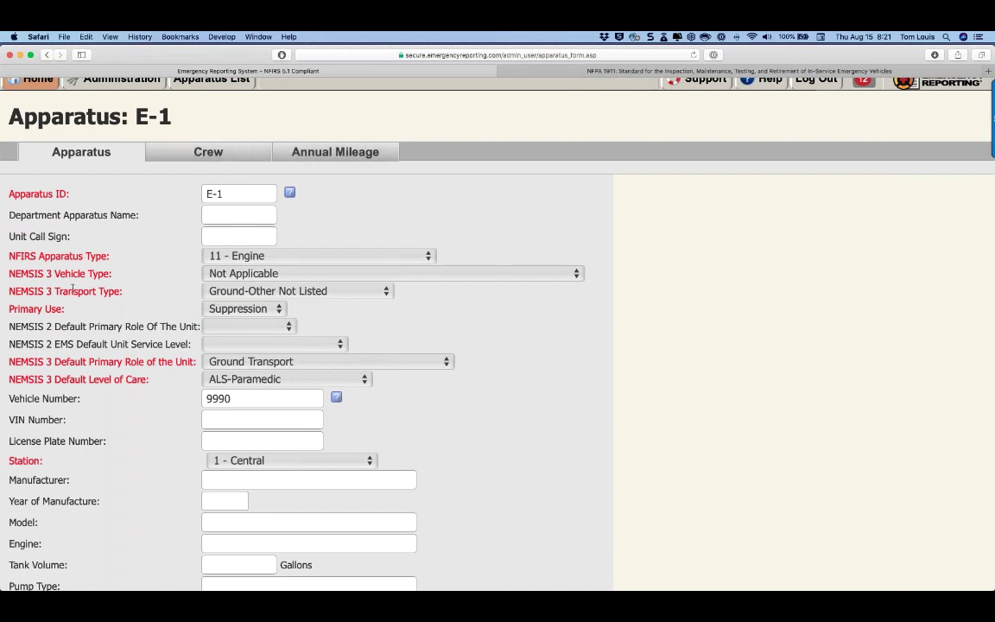
pyautogui.scroll(-3, 90, 296)
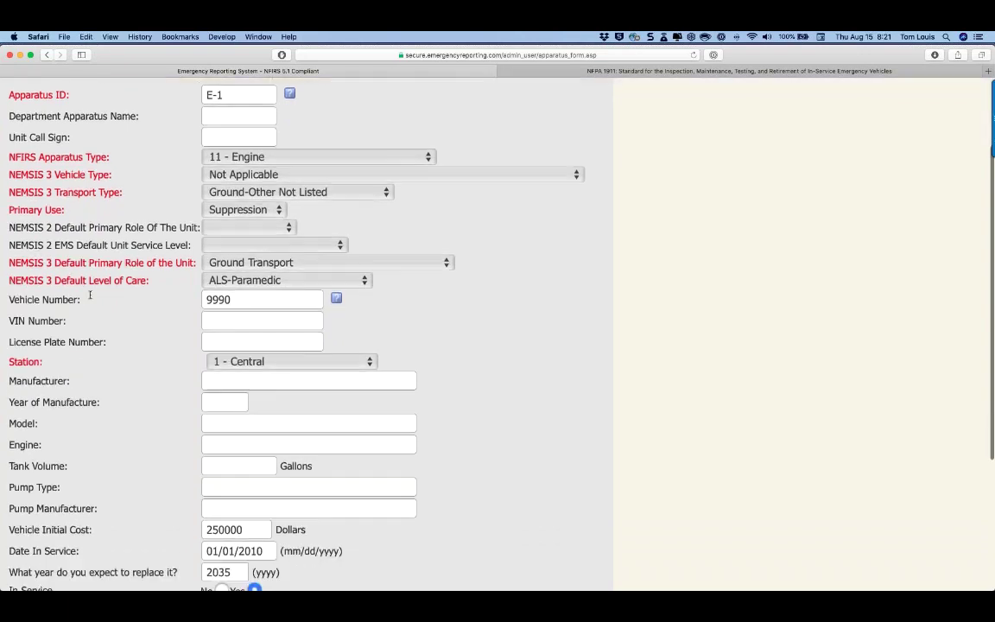
pyautogui.scroll(3, 89, 295)
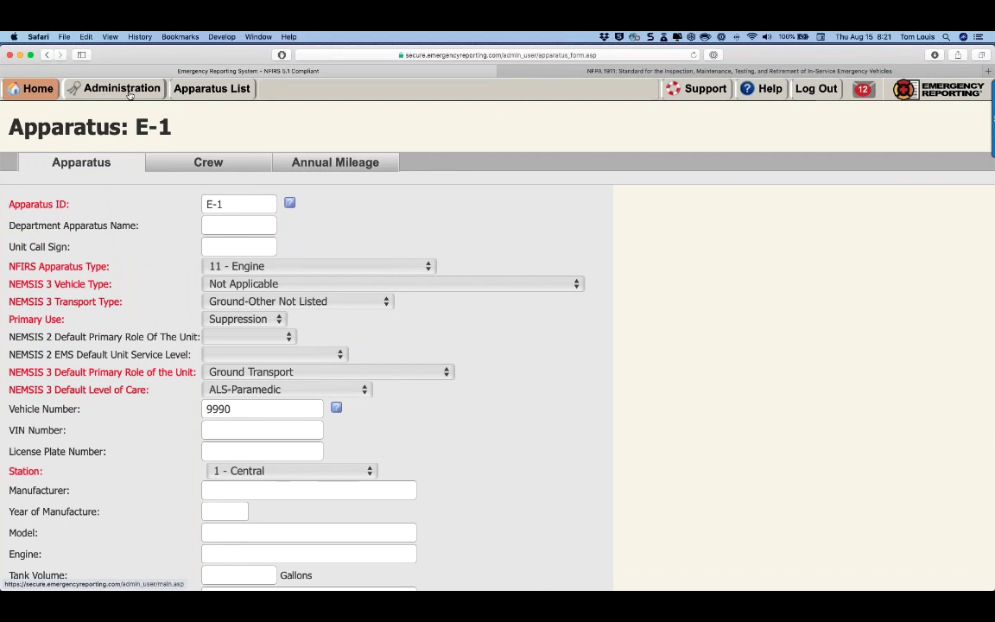
# - Go to the Maintenance module and show its apparatus list
pyautogui.moveTo(35, 89)
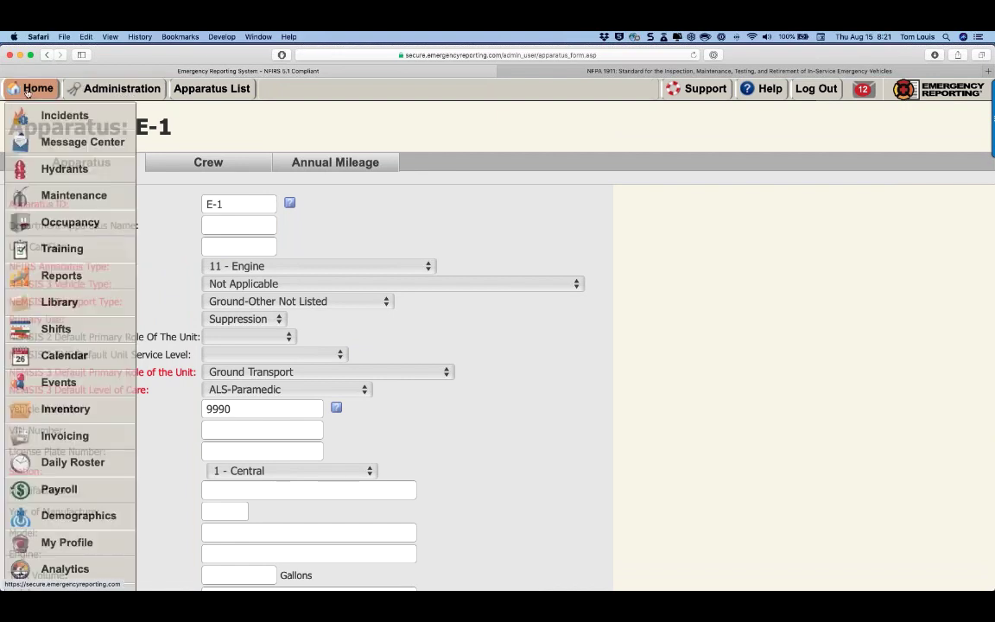
pyautogui.click(65, 198)
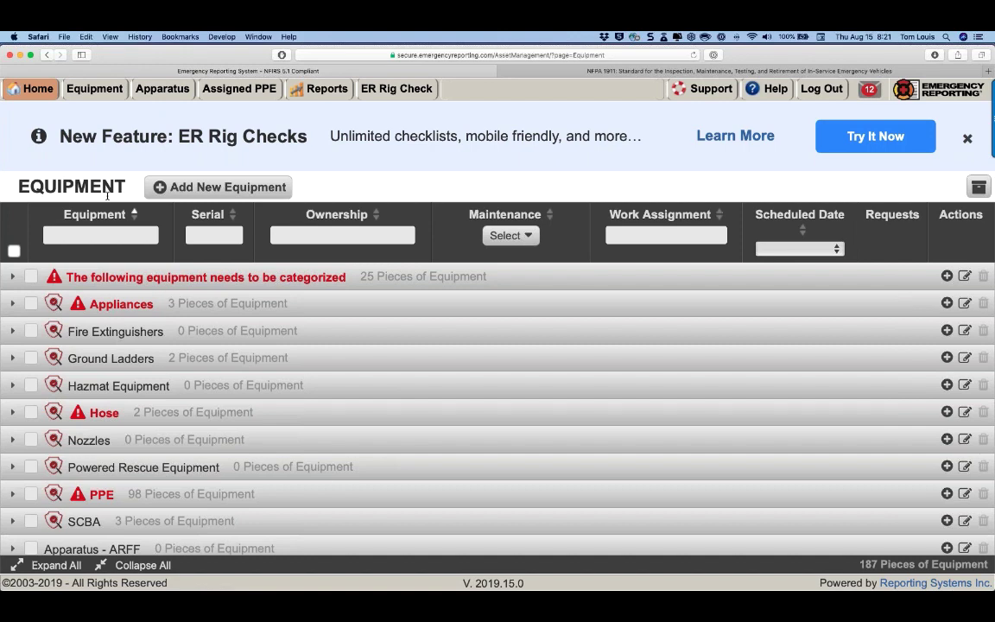
pyautogui.click(161, 88)
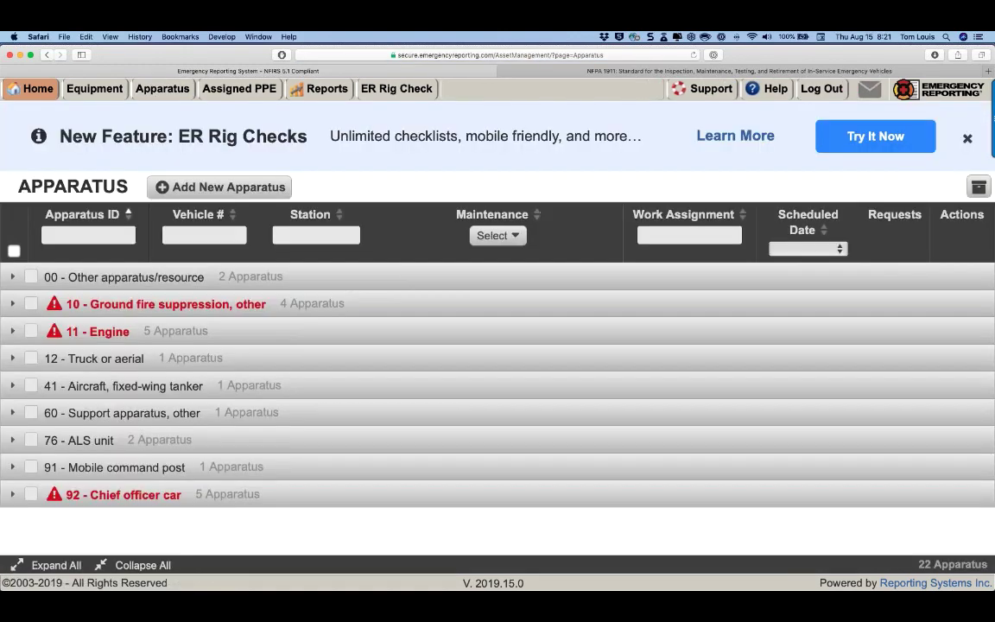
pyautogui.hotkey('ctrl', 'Up')
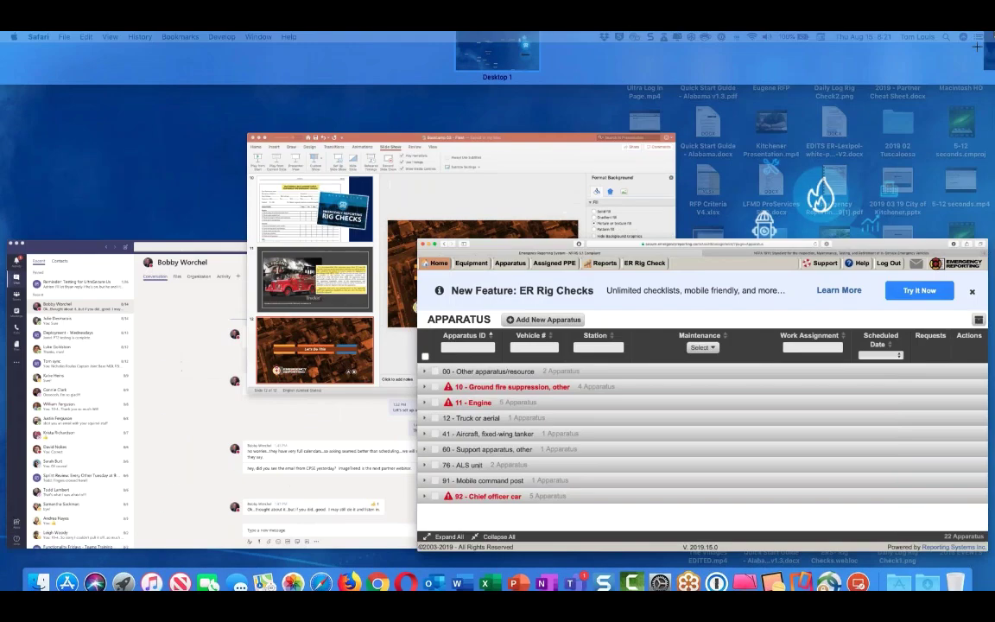
pyautogui.hotkey('ctrl', 'Up')
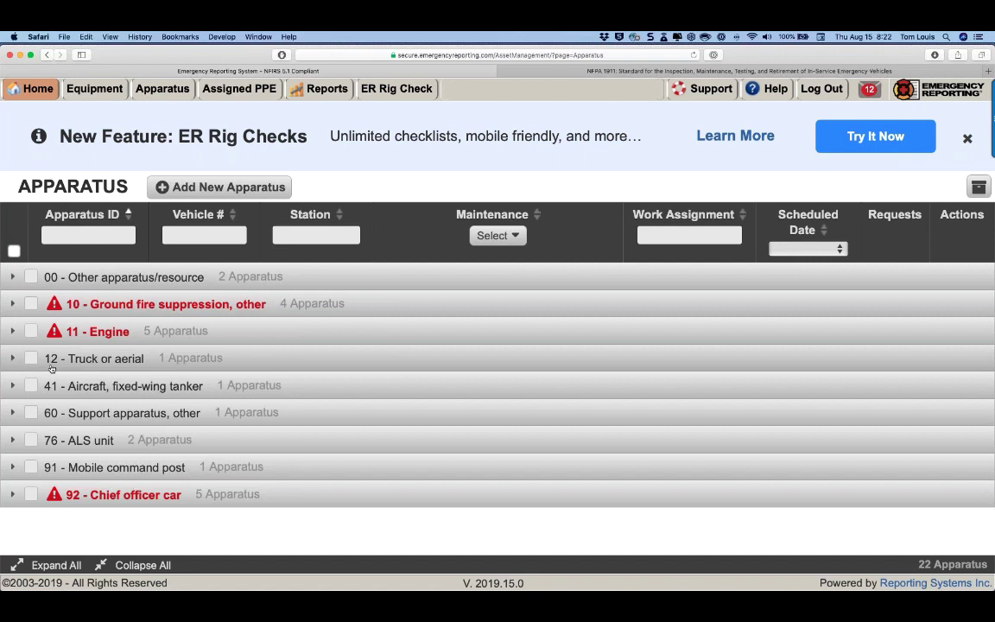
# - Expand the Ground fire suppression, other and Engine groups and examine their apparatus and maintenance requests
pyautogui.click(12, 305)
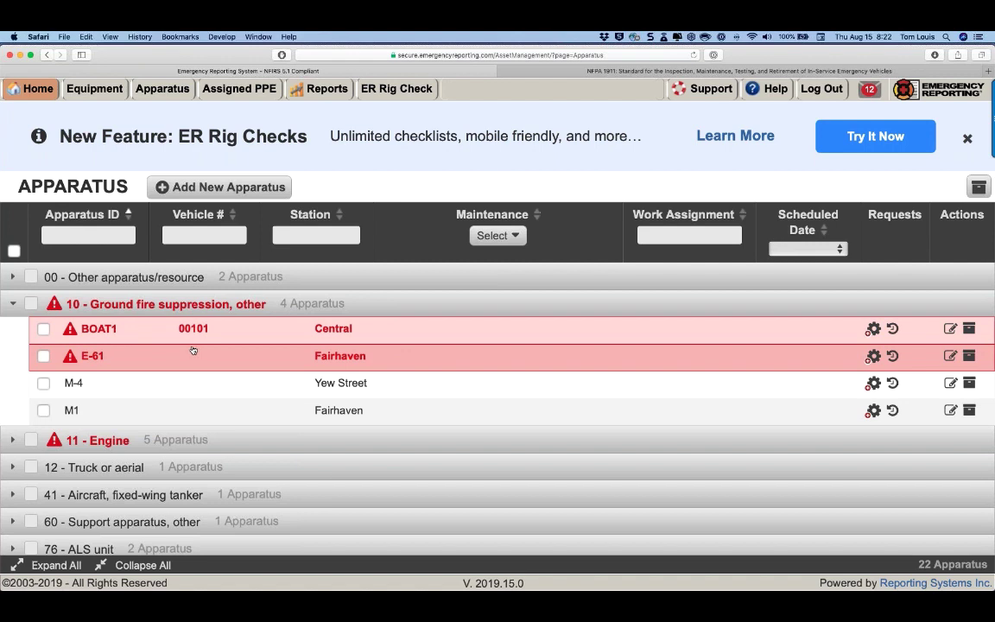
pyautogui.click(12, 442)
pyautogui.scroll(-4, 127, 423)
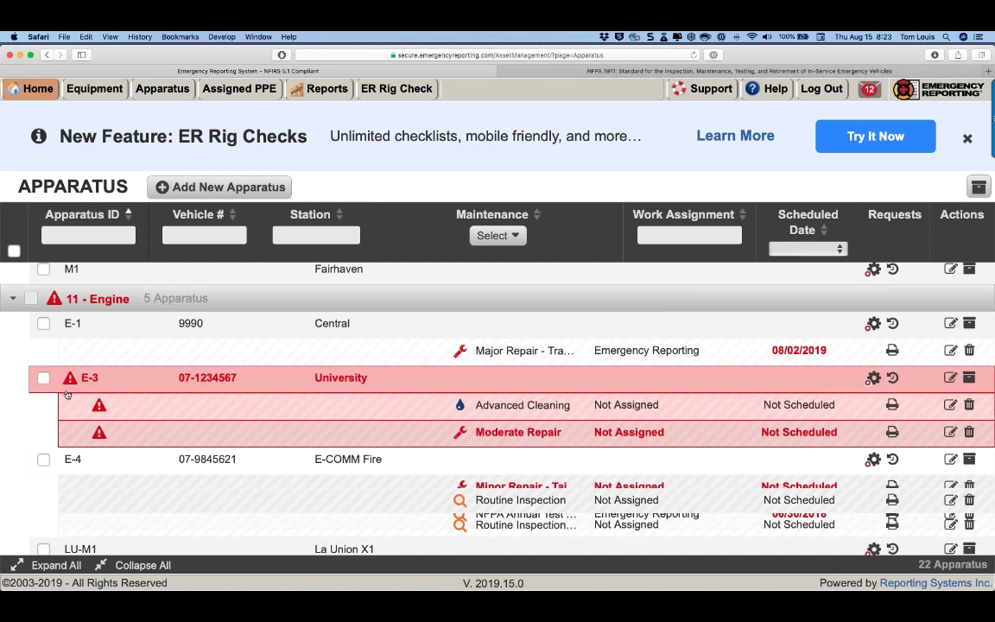
pyautogui.click(62, 298)
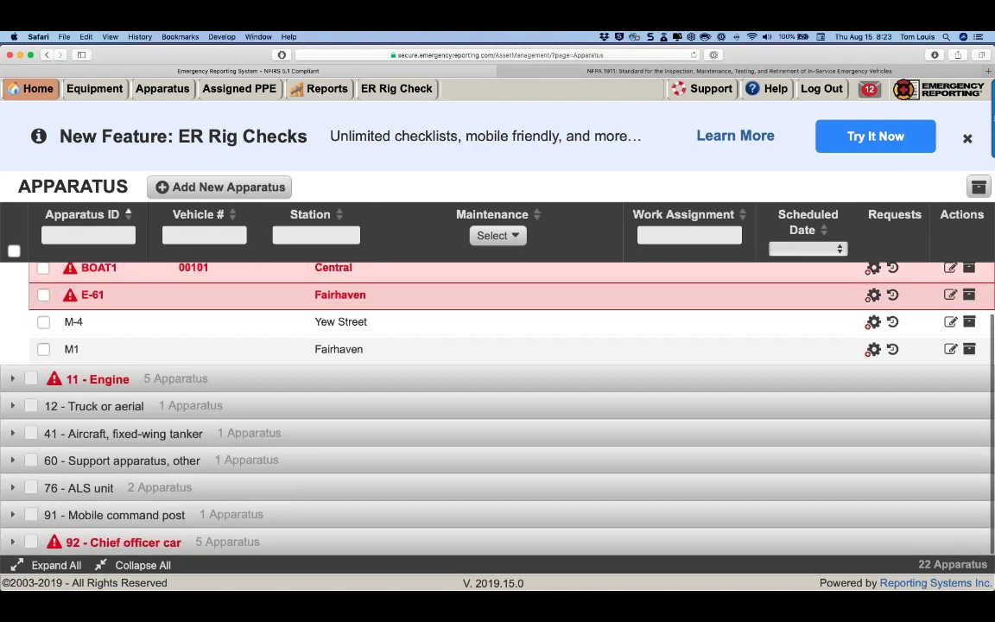
pyautogui.click(12, 379)
pyautogui.scroll(-5, 152, 406)
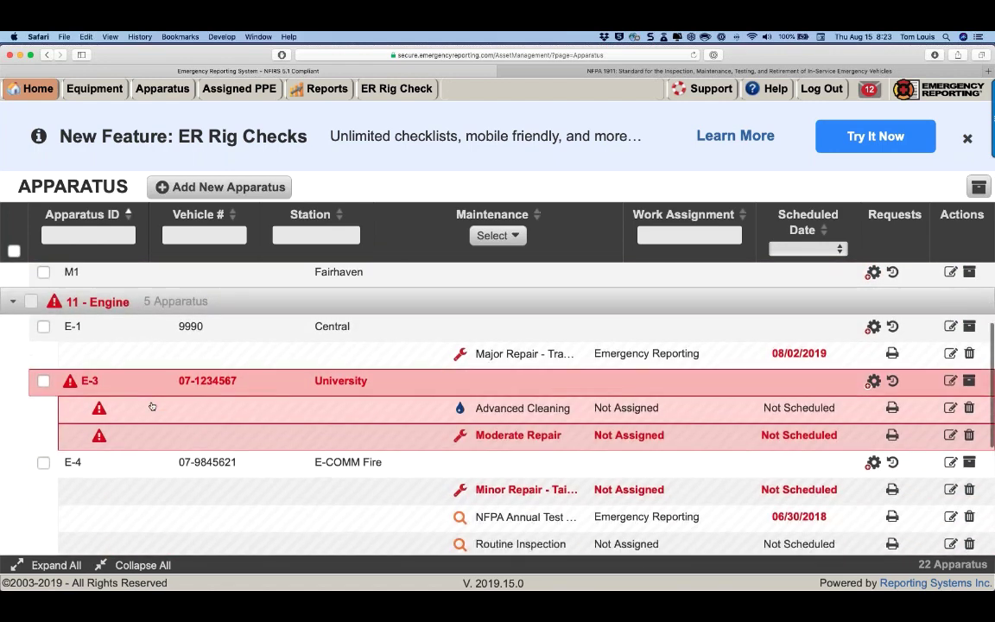
pyautogui.scroll(-3, 152, 406)
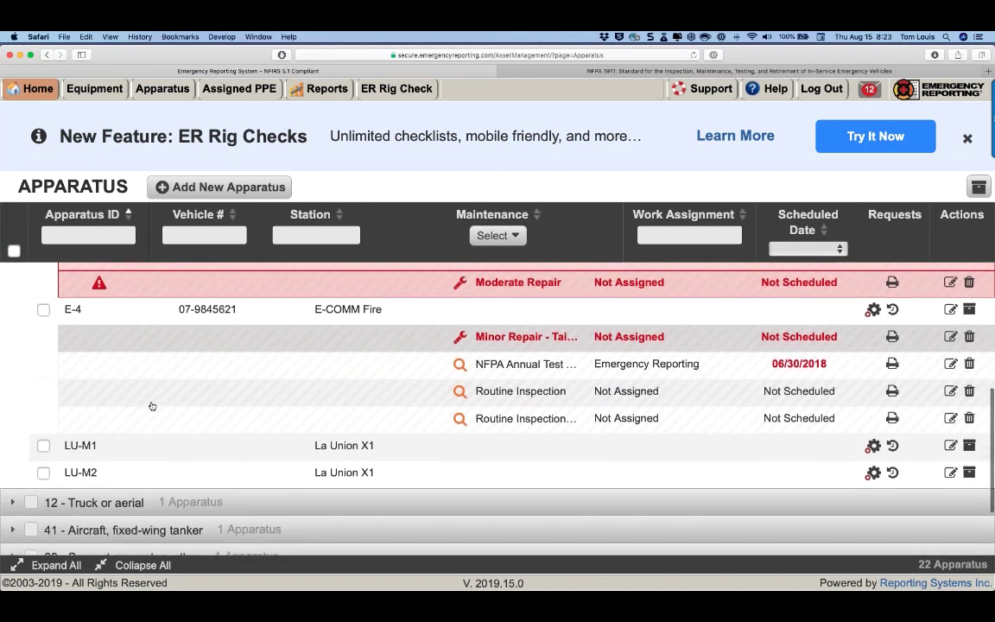
pyautogui.scroll(3, 152, 406)
pyautogui.scroll(2, 152, 407)
pyautogui.scroll(-2, 152, 406)
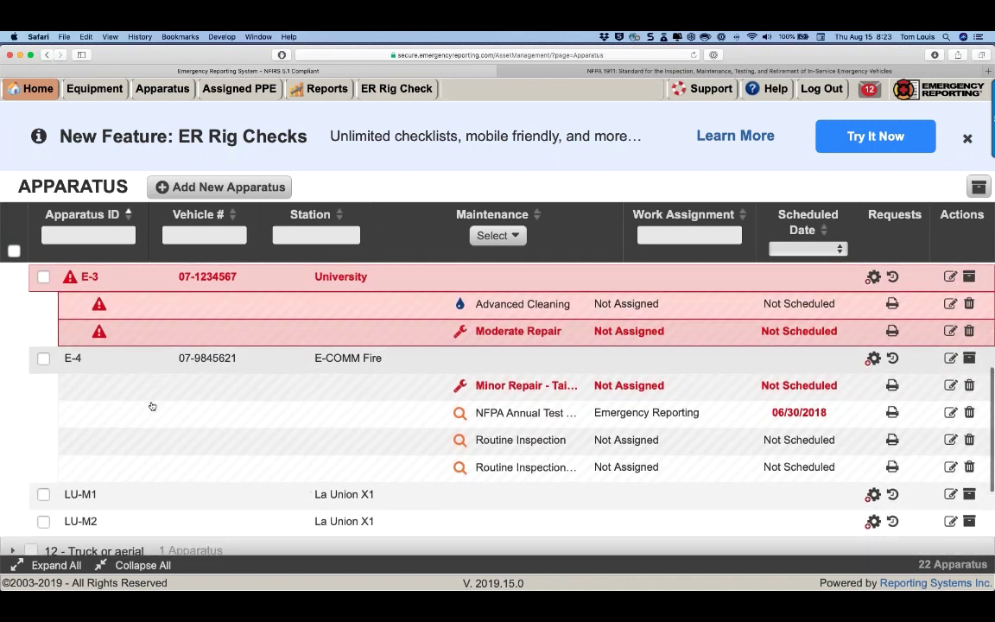
pyautogui.scroll(3, 152, 406)
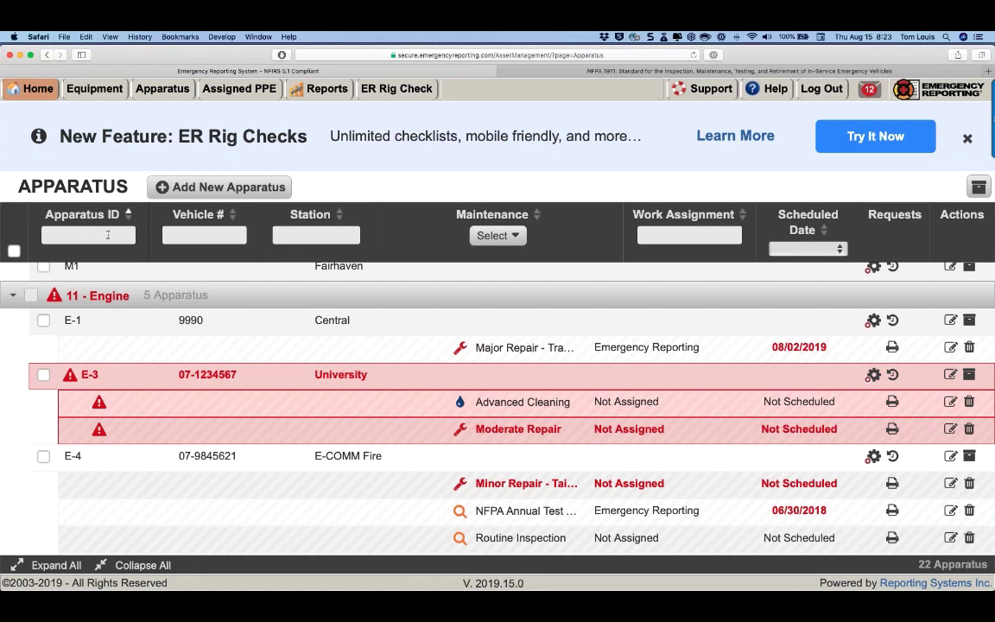
# - Filter the maintenance apparatus list by vehicle number 9990 only, leaving the apparatus ID filter empty
pyautogui.click(108, 235)
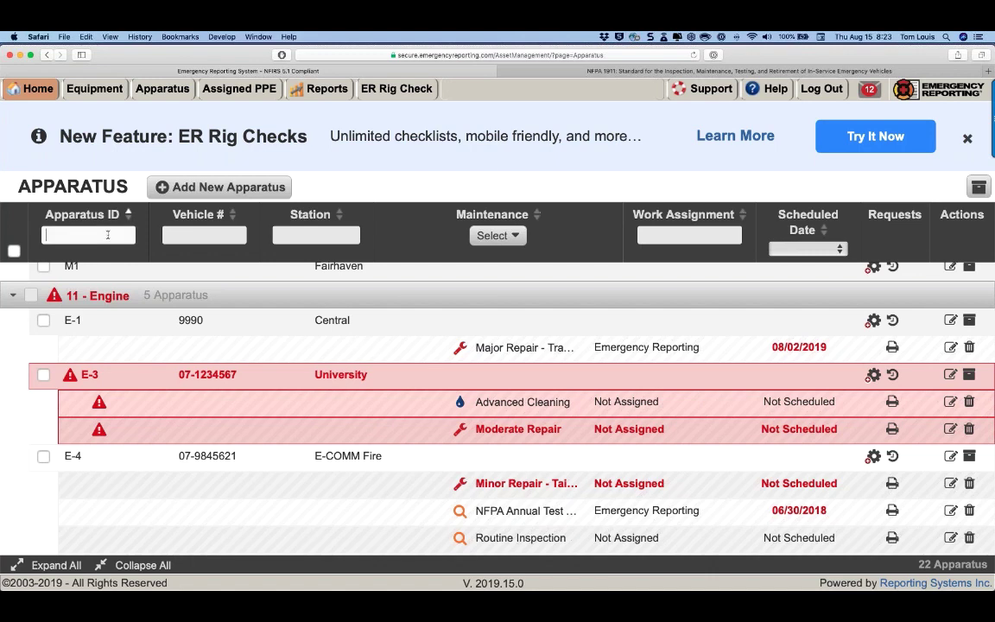
pyautogui.write('9990')
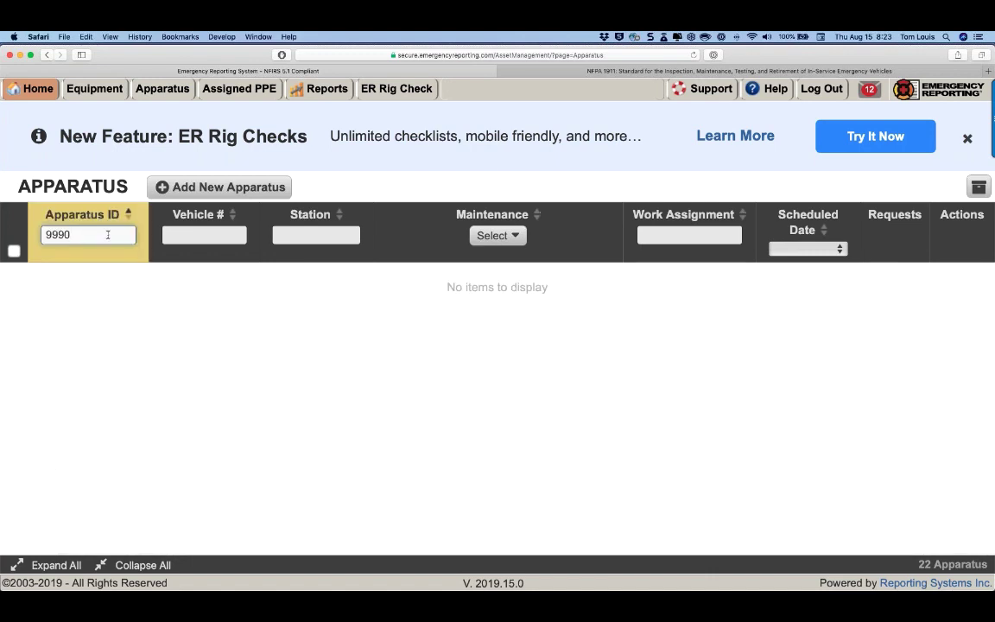
pyautogui.click(188, 230)
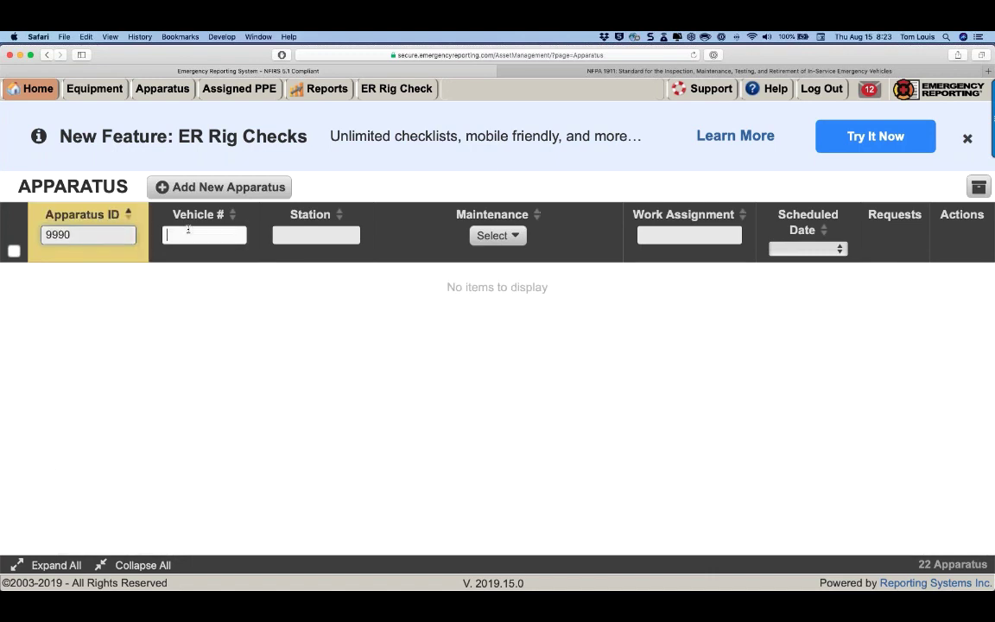
pyautogui.write('9990')
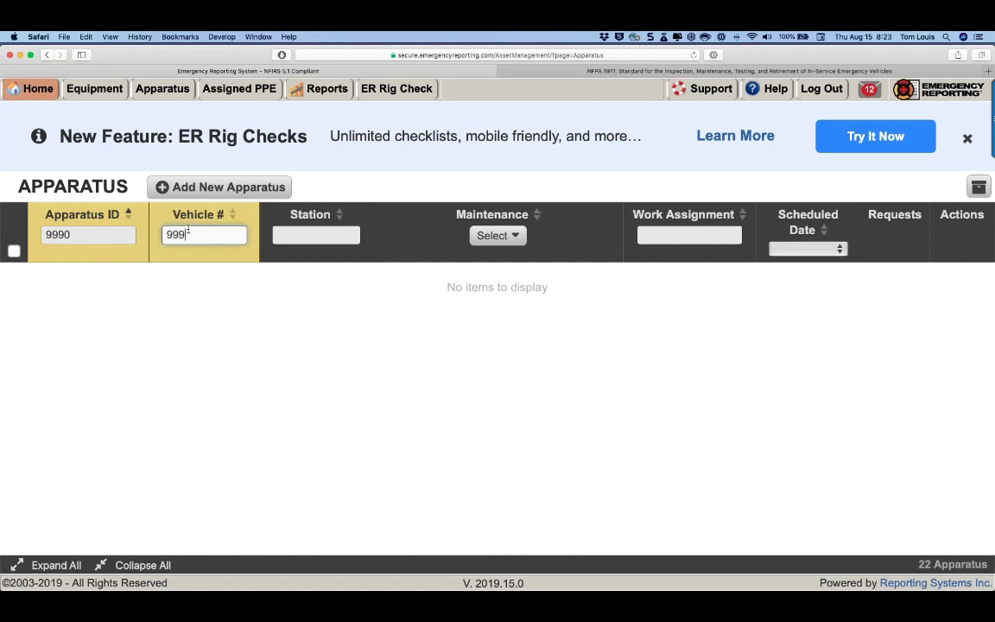
pyautogui.click(74, 235)
pyautogui.press('BackSpace')
pyautogui.press('BackSpace')
pyautogui.press('BackSpace')
pyautogui.press('BackSpace')
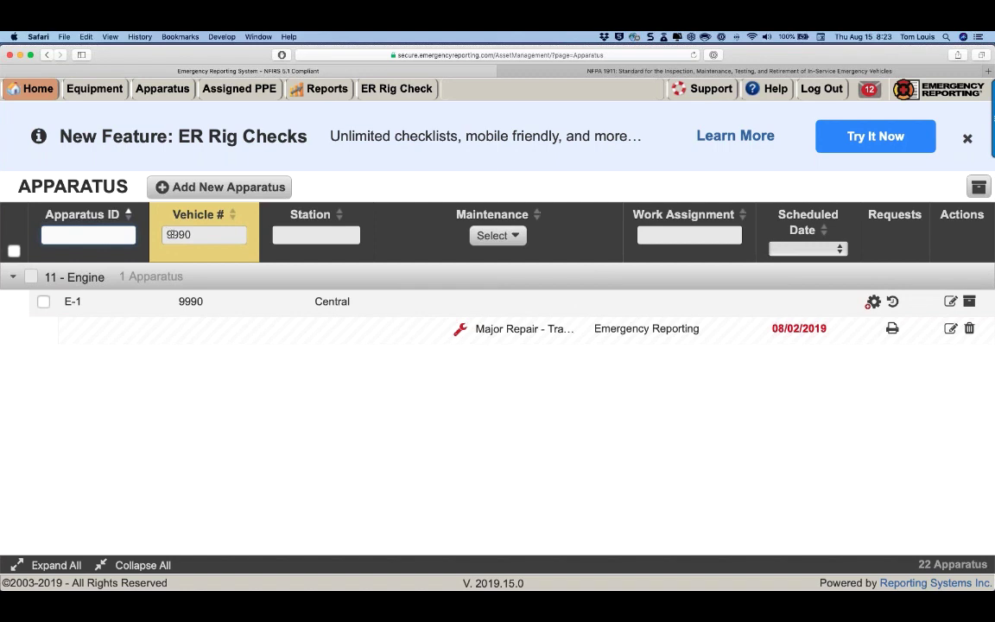
# - Clear the vehicle number filter and filter the apparatus list by apparatus ID e-1
pyautogui.doubleClick(171, 235)
pyautogui.press('BackSpace')
pyautogui.click(78, 237)
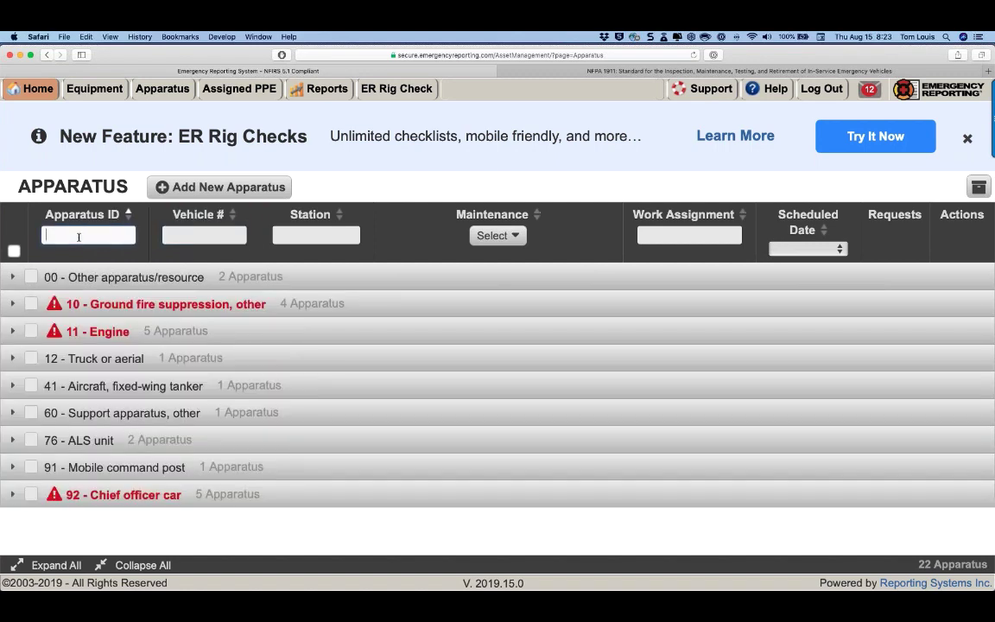
pyautogui.write('e-1')
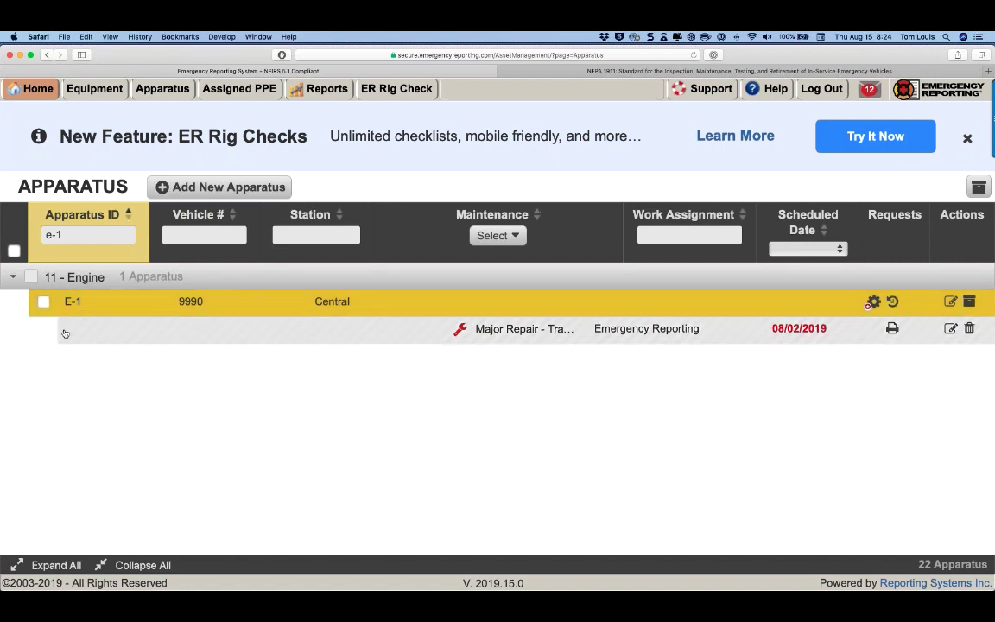
# - Add vehicle number 9990 as a second filter alongside the apparatus ID
pyautogui.click(187, 234)
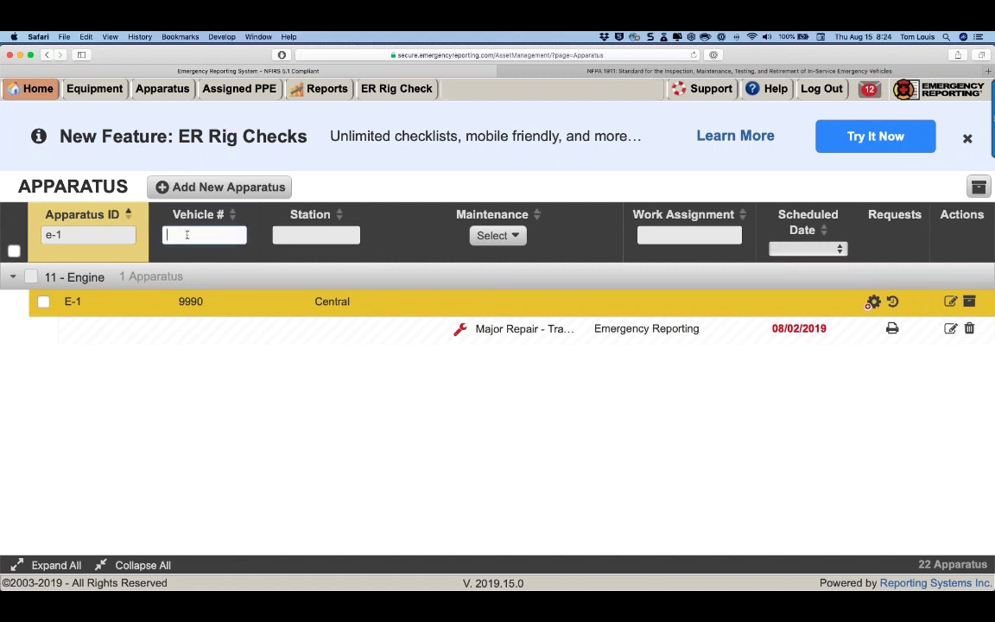
pyautogui.write('9990')
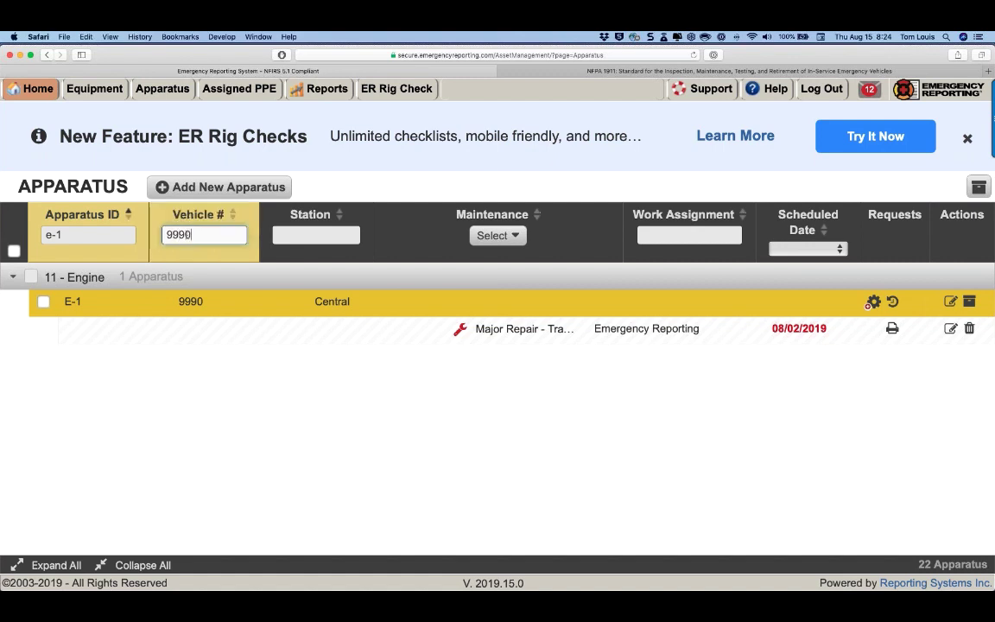
pyautogui.click(83, 235)
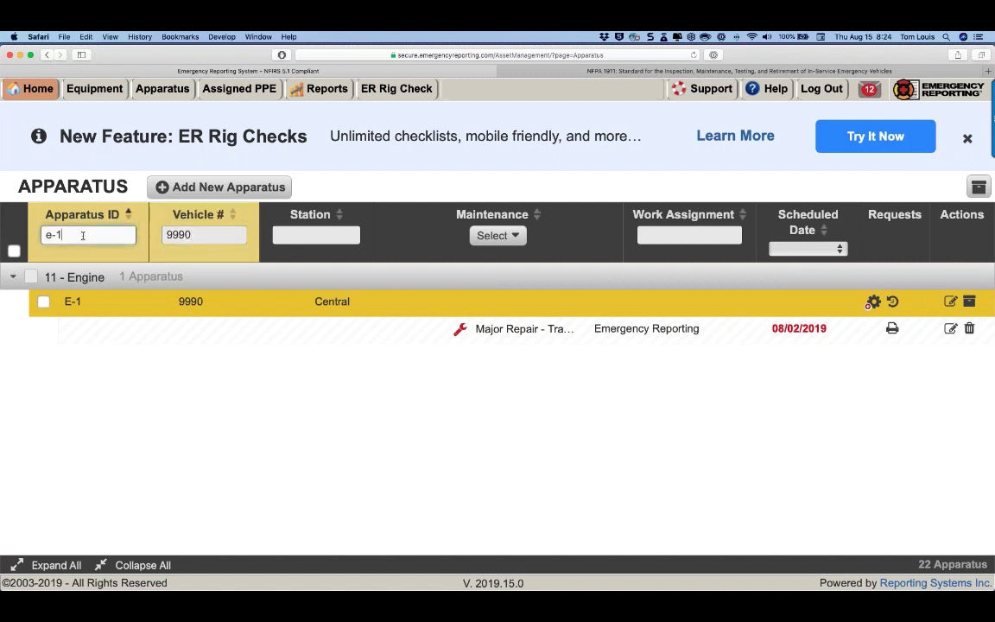
# - Clear the apparatus ID filter and add Major Repair as the maintenance type filter alongside vehicle number 9990
pyautogui.press('BackSpace')
pyautogui.press('BackSpace')
pyautogui.press('BackSpace')
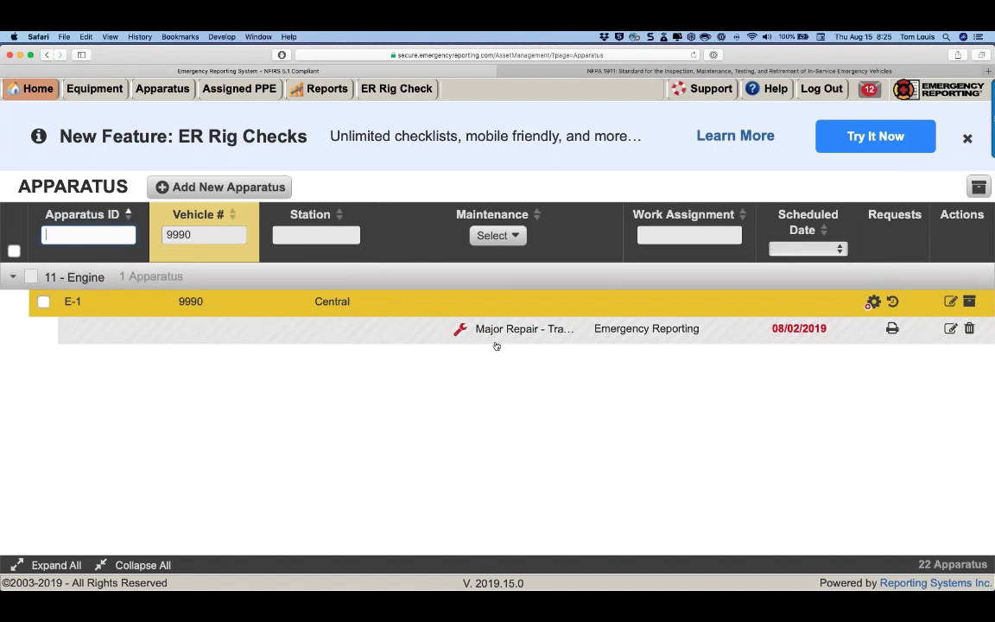
pyautogui.click(515, 236)
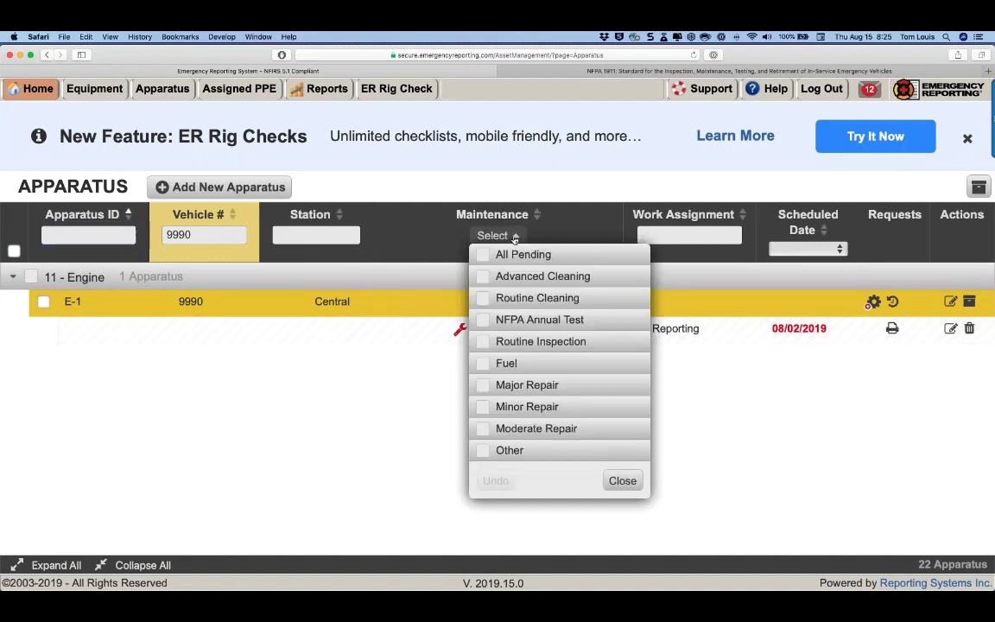
pyautogui.click(487, 388)
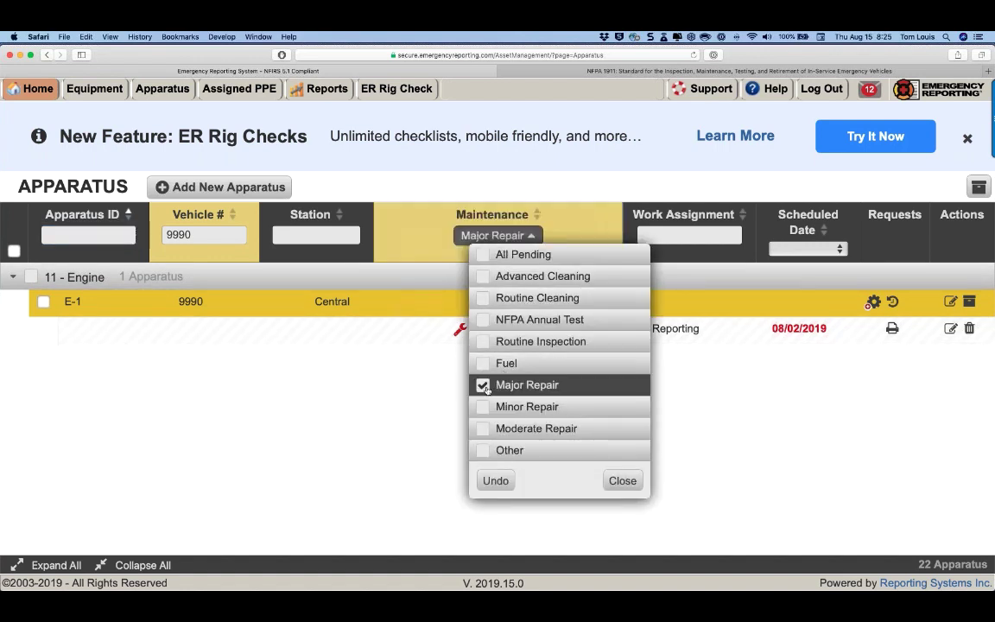
pyautogui.click(623, 482)
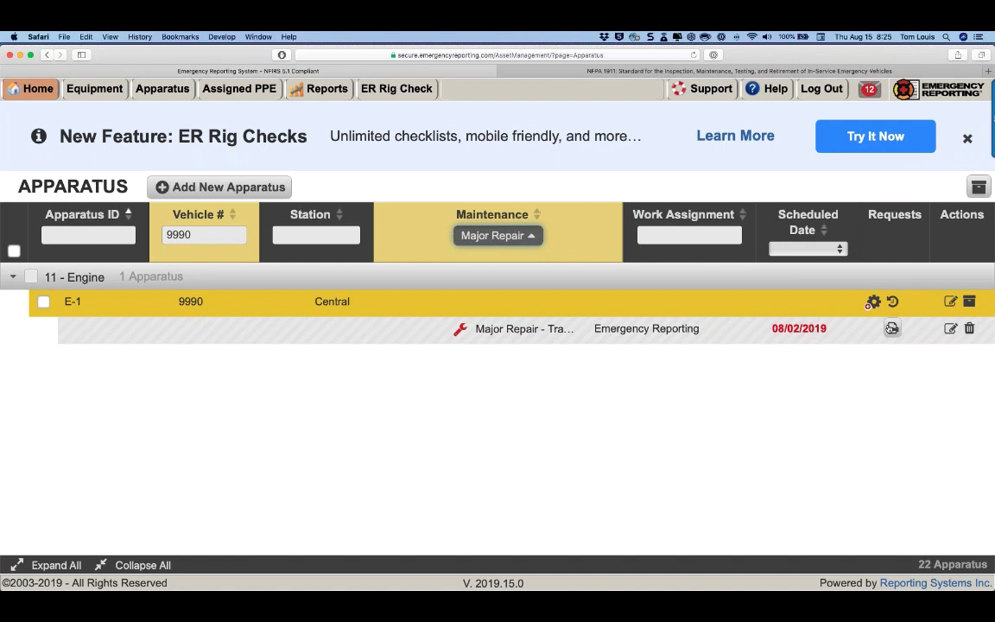
# - Open the printable work order for E-1's major repair, examine it down to the sign-off fields, and return to the apparatus list
pyautogui.click(812, 330)
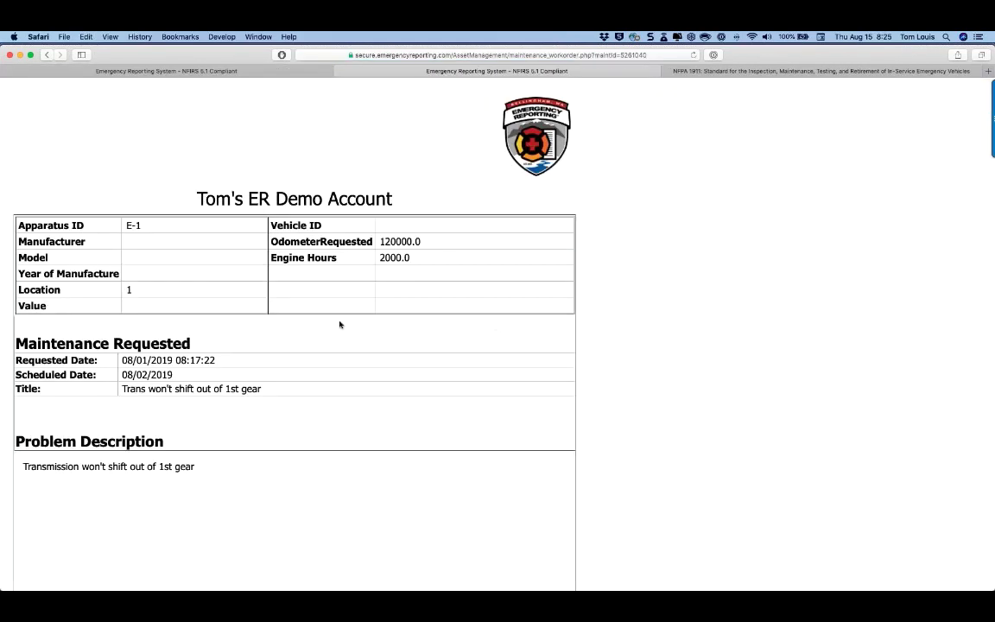
pyautogui.scroll(-6, 340, 325)
pyautogui.scroll(-3, 339, 325)
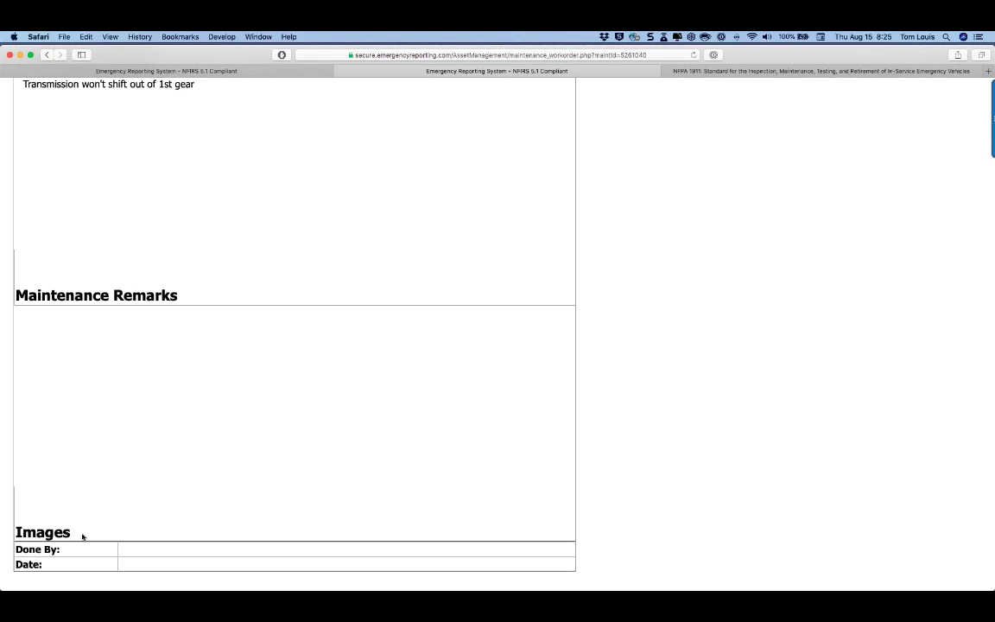
pyautogui.scroll(10, 82, 537)
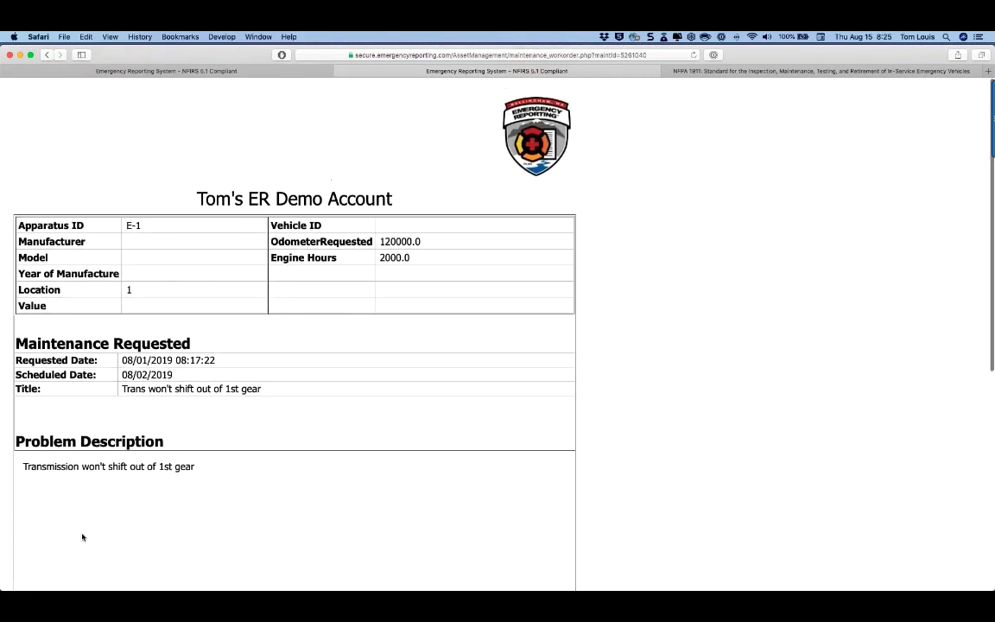
pyautogui.click(283, 72)
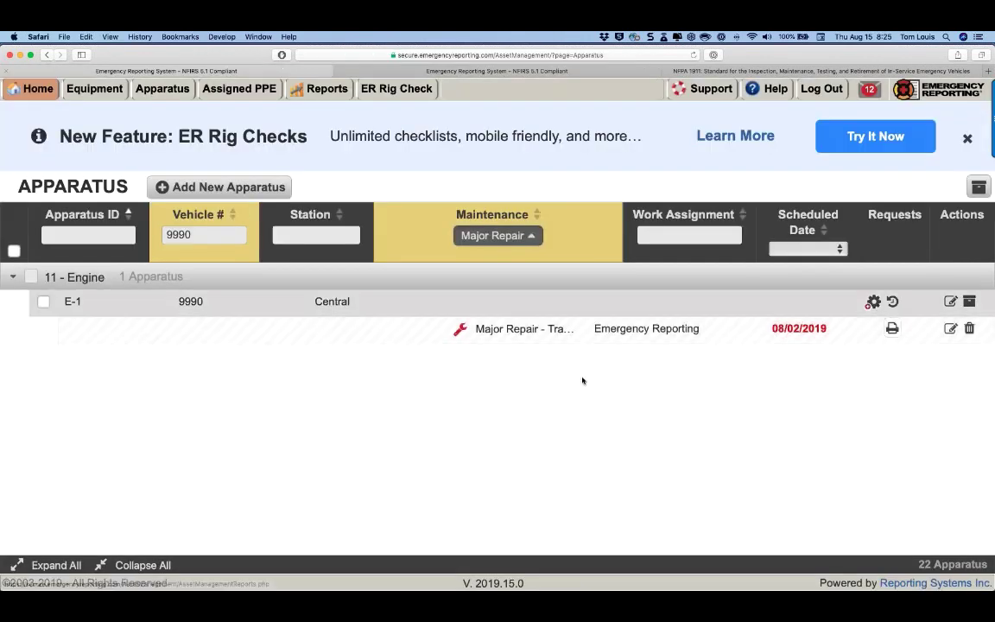
# - Open E-1's major repair for editing and set its request date to the current date and time, 08/15/2019 08:26:17
pyautogui.click(950, 328)
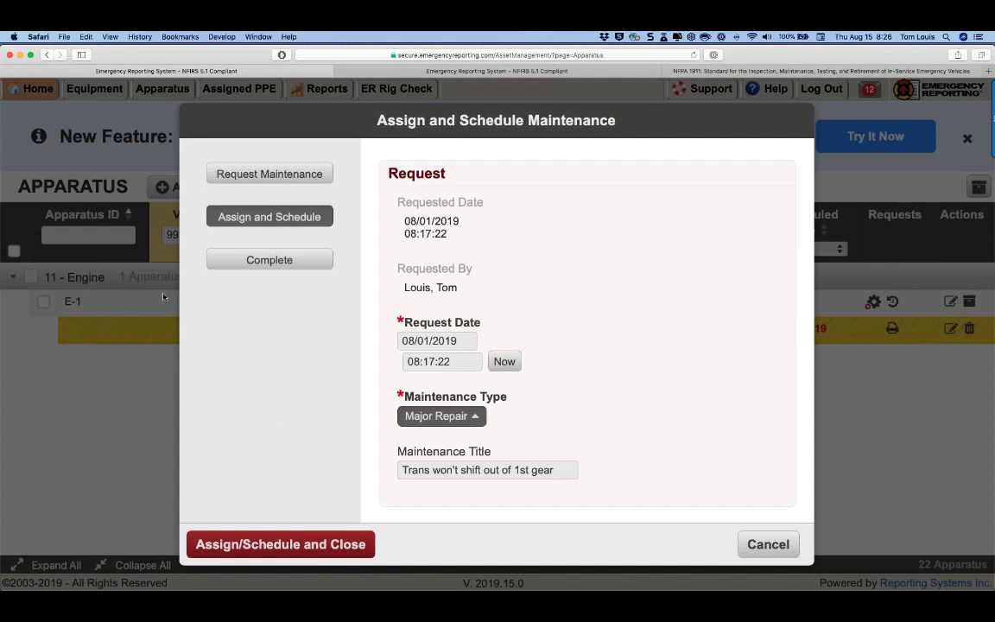
pyautogui.click(262, 176)
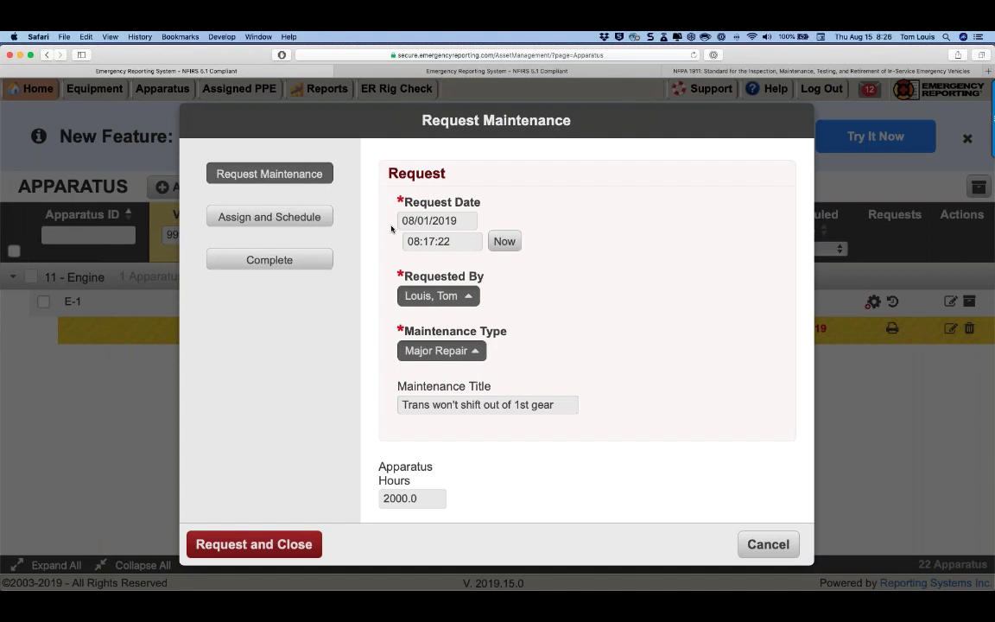
pyautogui.scroll(-1, 410, 216)
pyautogui.scroll(-1, 410, 216)
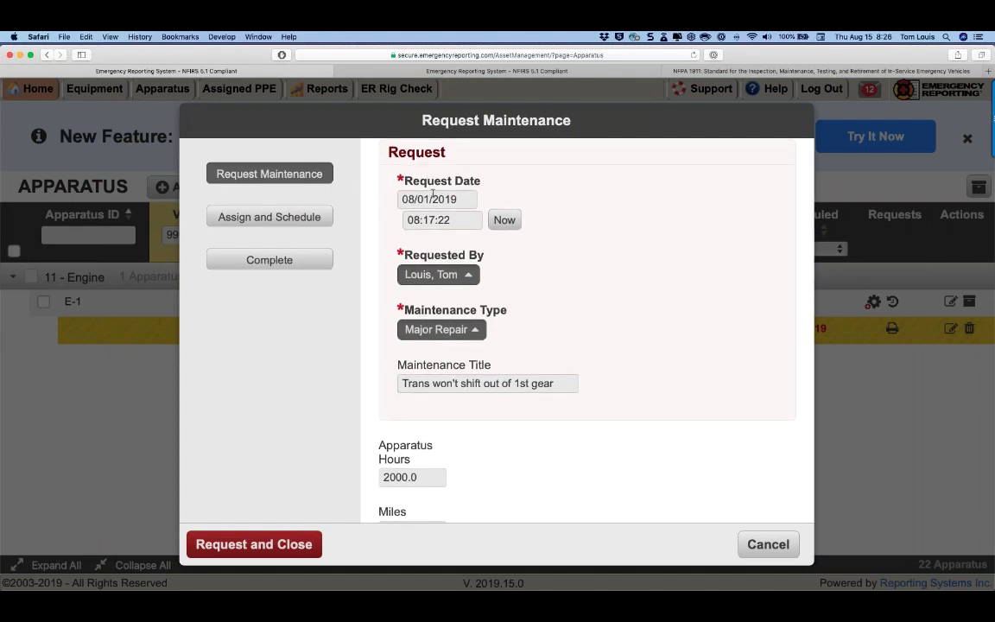
pyautogui.click(507, 222)
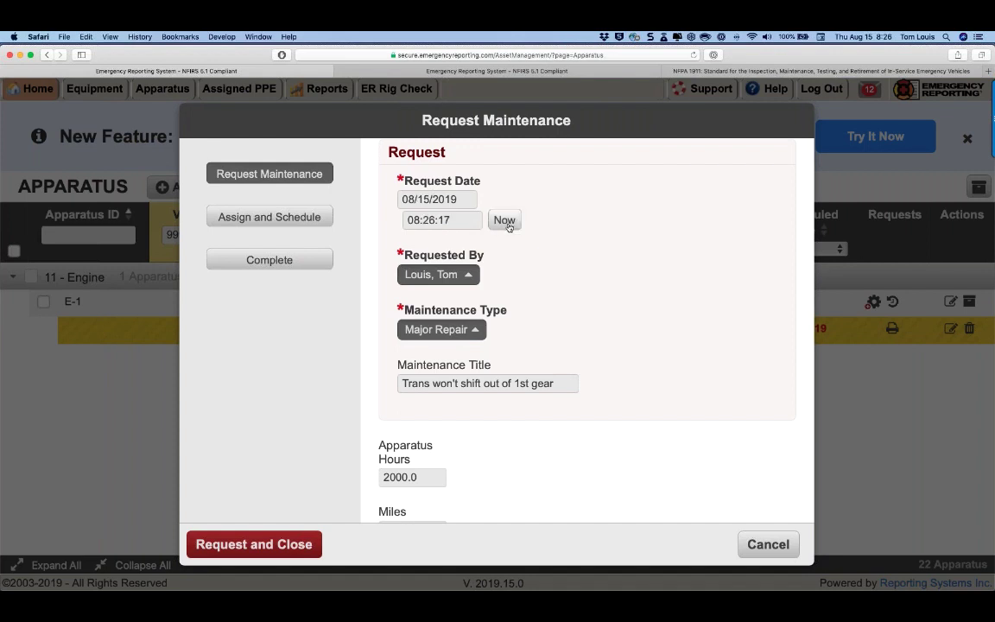
# - Look through the available maintenance types for the request and leave Major Repair selected
pyautogui.click(454, 330)
pyautogui.scroll(-3, 444, 144)
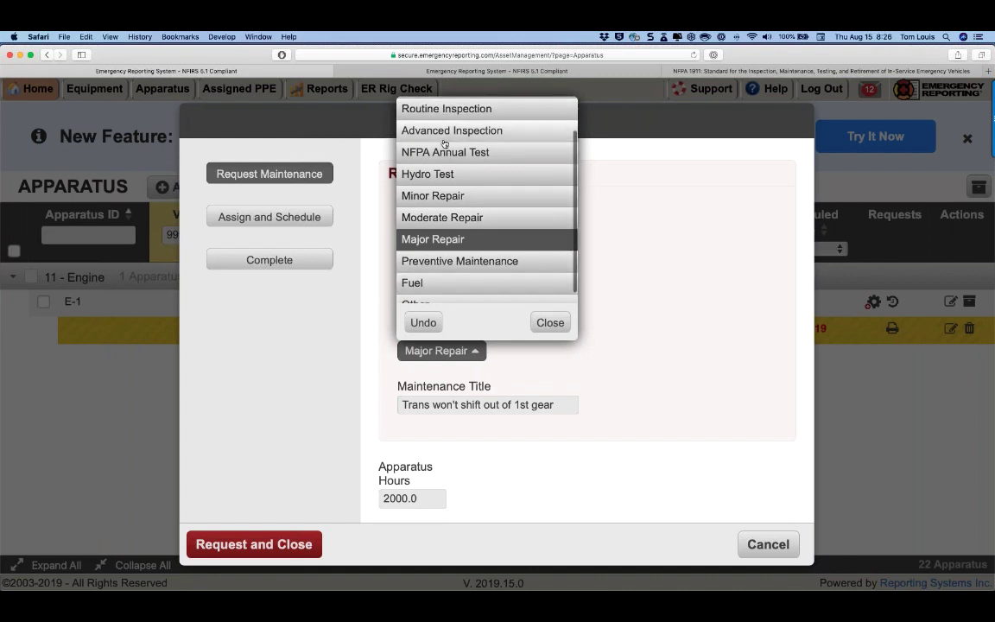
pyautogui.scroll(3, 444, 144)
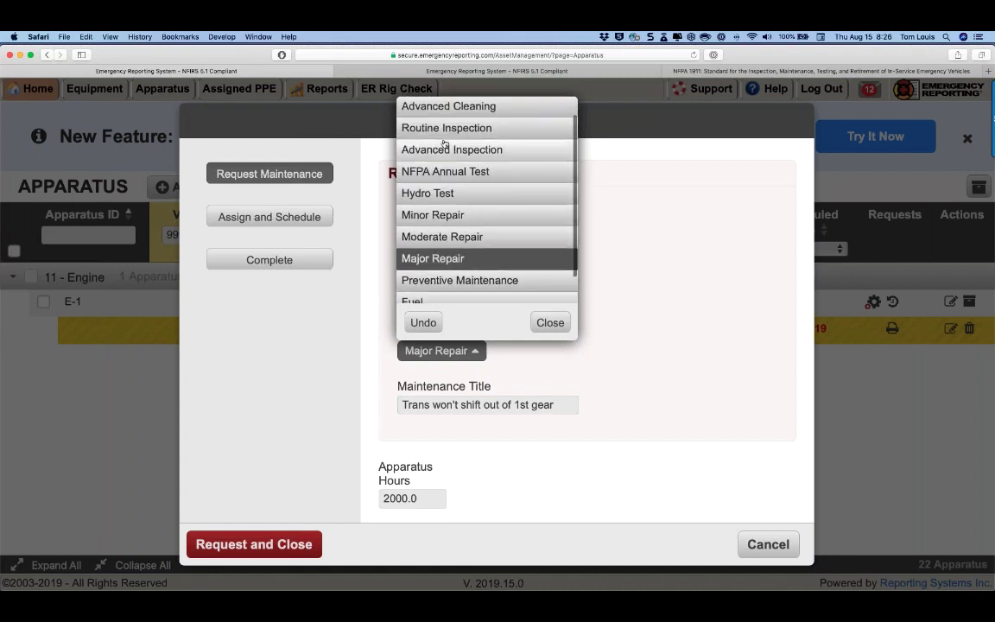
pyautogui.scroll(-2, 444, 144)
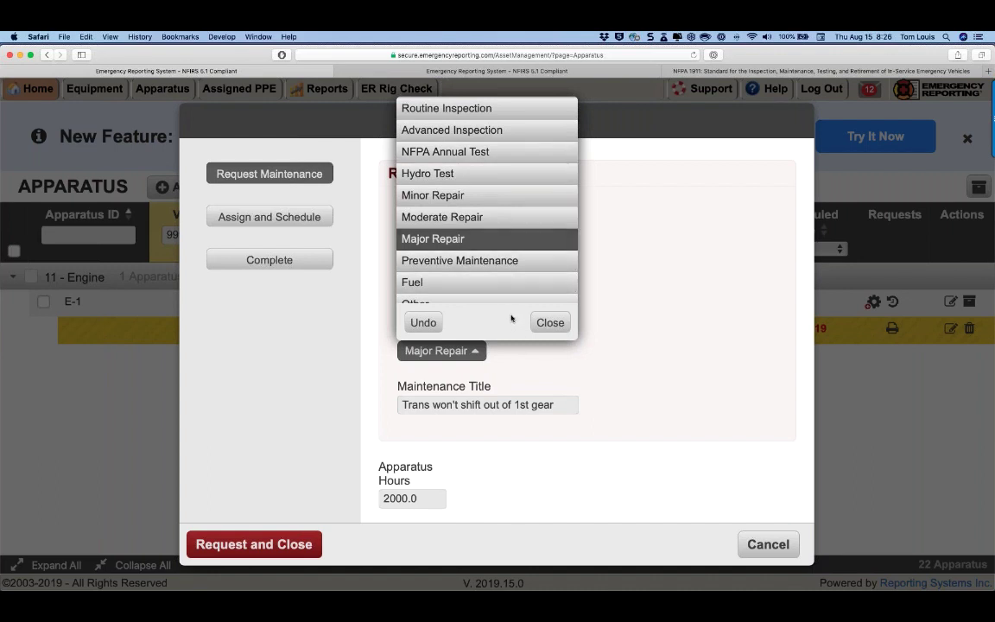
pyautogui.click(550, 325)
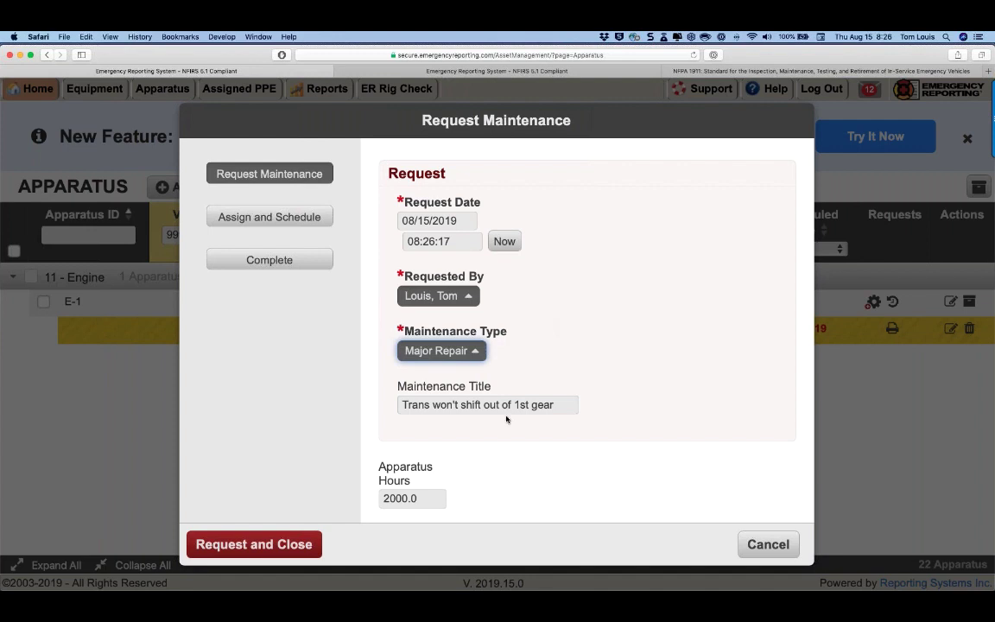
# - Set the apparatus status in the maintenance request to Out of Service, dated 08/15/2019 08:26:06, and check the description and file area
pyautogui.scroll(-2, 506, 419)
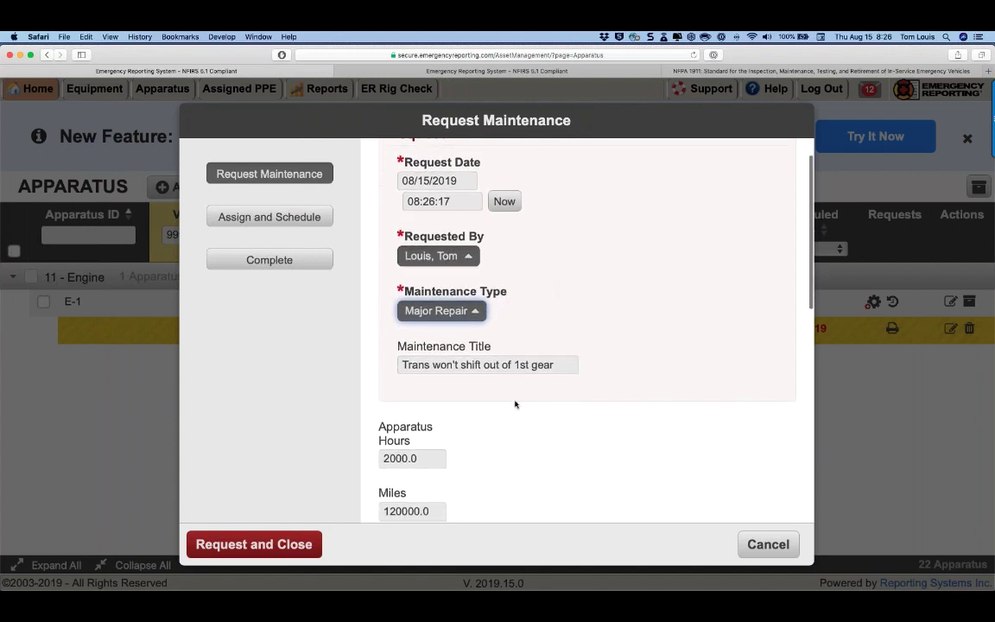
pyautogui.scroll(-5, 515, 404)
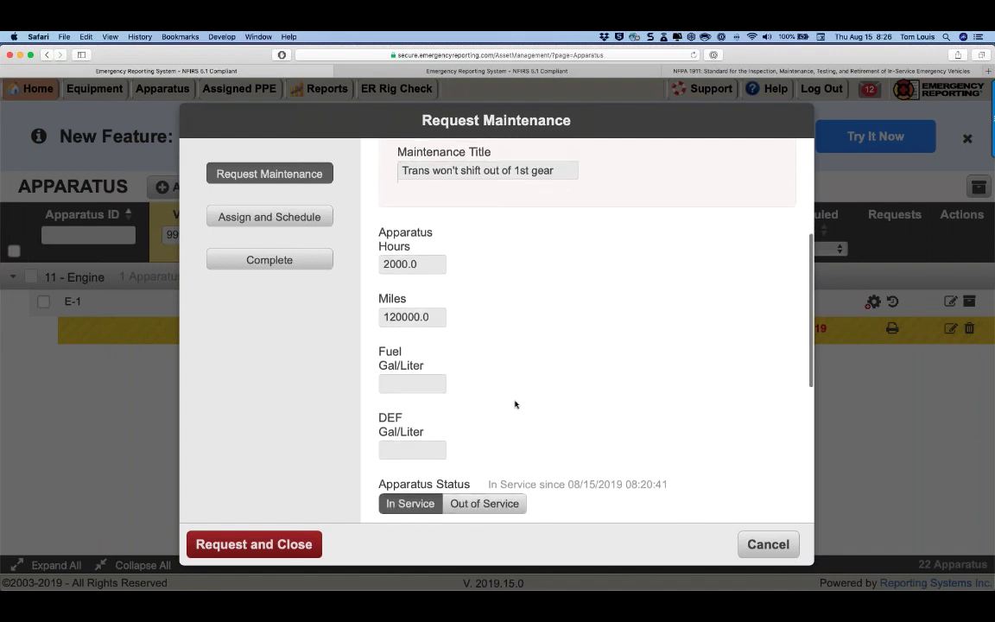
pyautogui.scroll(-3, 515, 404)
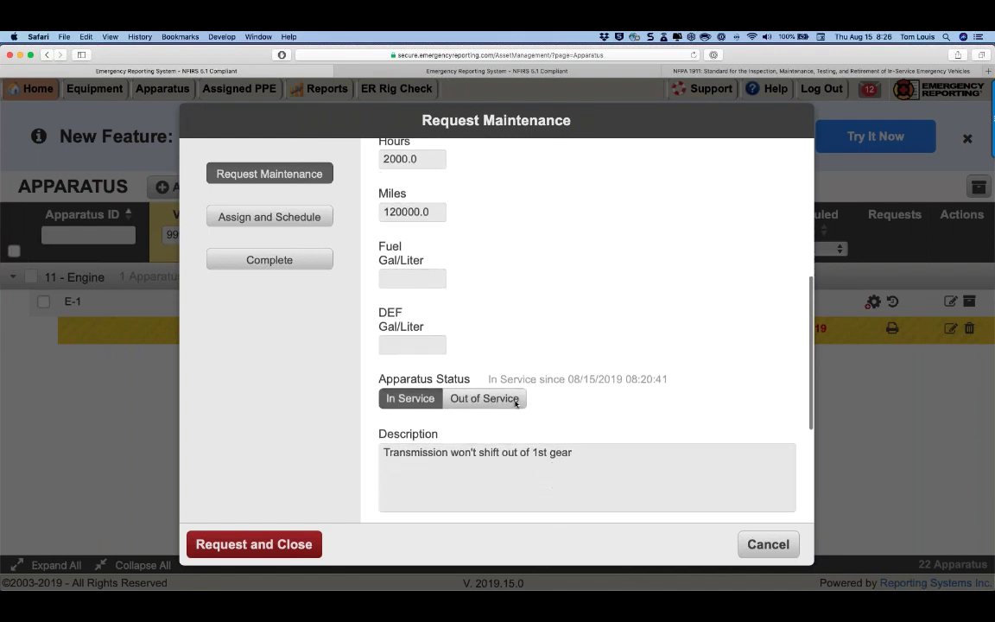
pyautogui.scroll(-2, 515, 403)
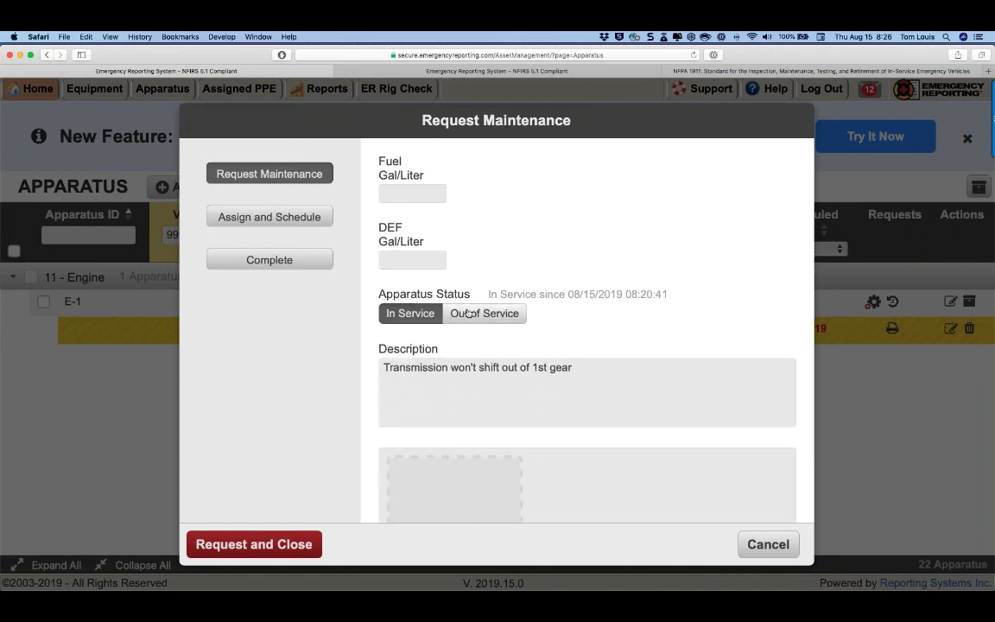
pyautogui.click(470, 317)
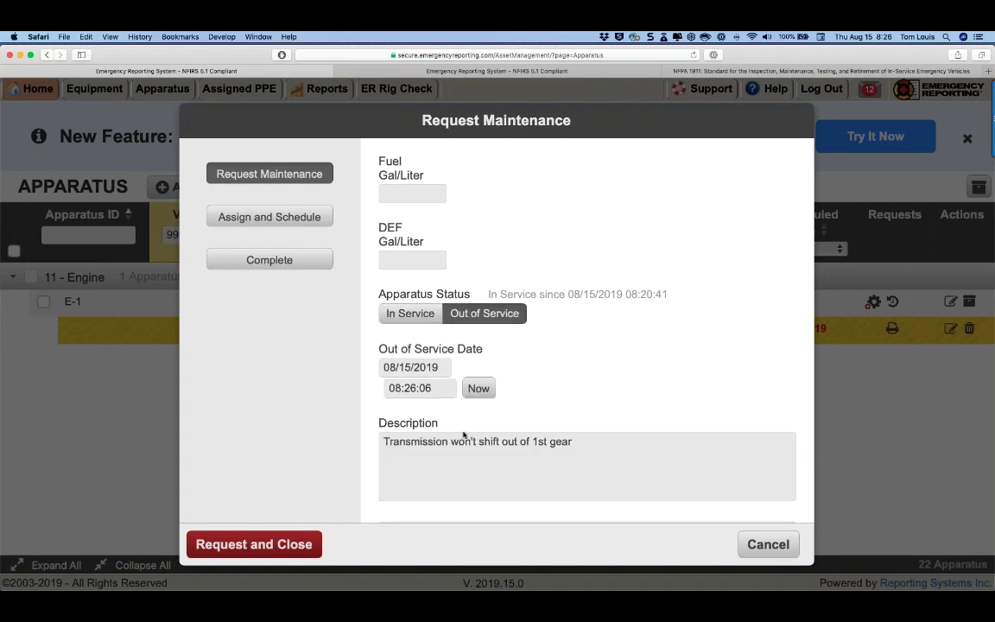
pyautogui.scroll(-1, 419, 393)
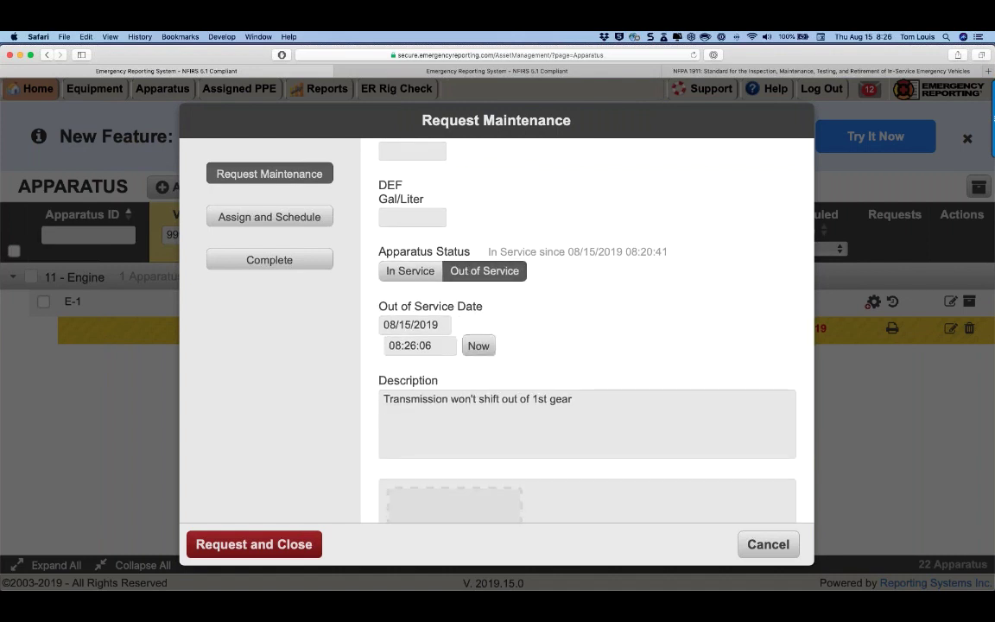
pyautogui.scroll(-4, 449, 393)
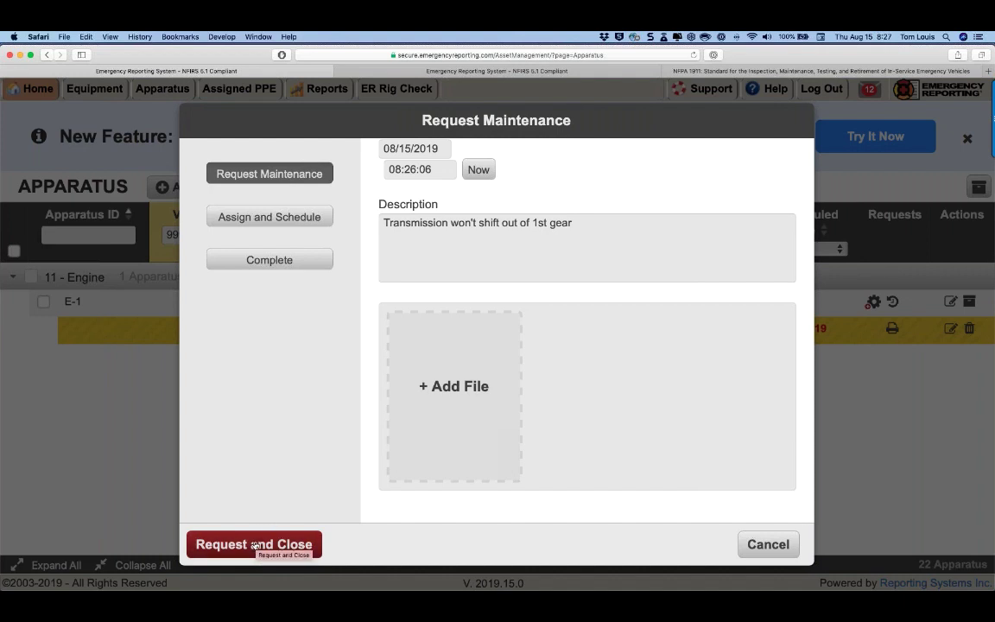
# - Go to the request's assignment and scheduling stage and examine the vendor list and vendor choices, keeping Emergency Reporting selected
pyautogui.click(286, 221)
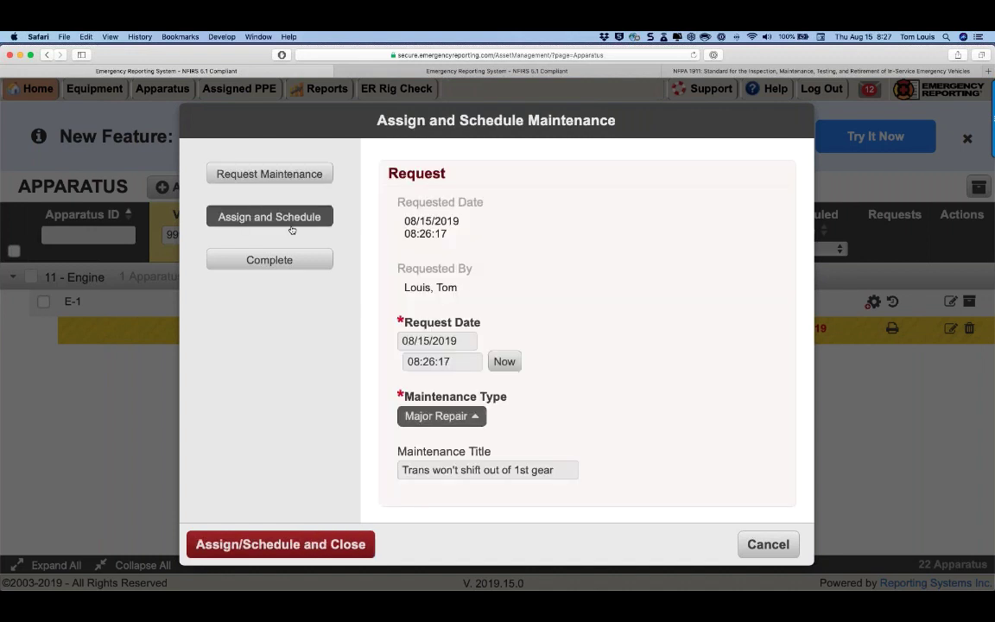
pyautogui.click(274, 212)
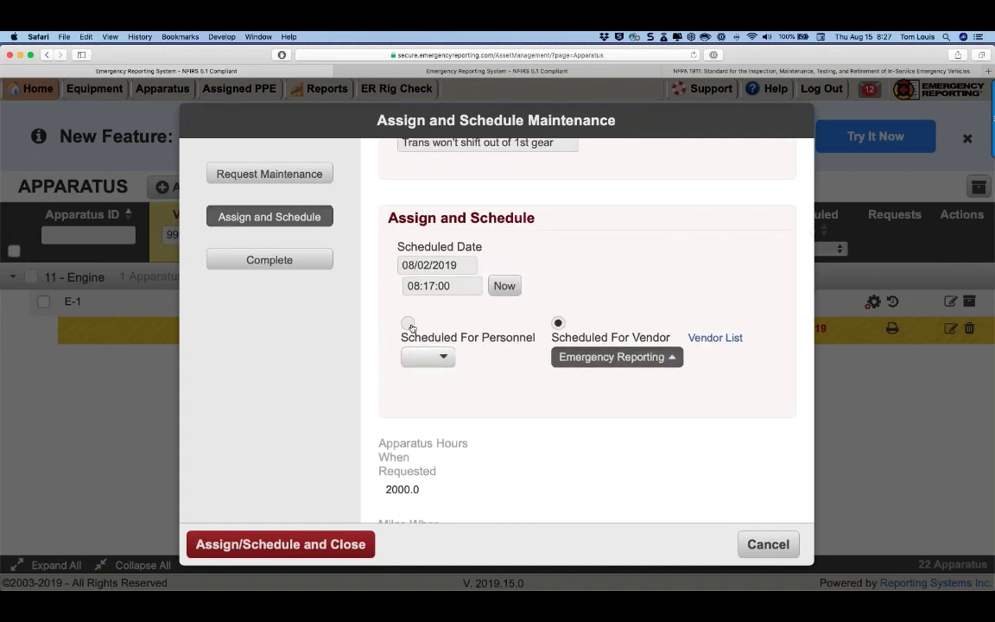
pyautogui.click(715, 337)
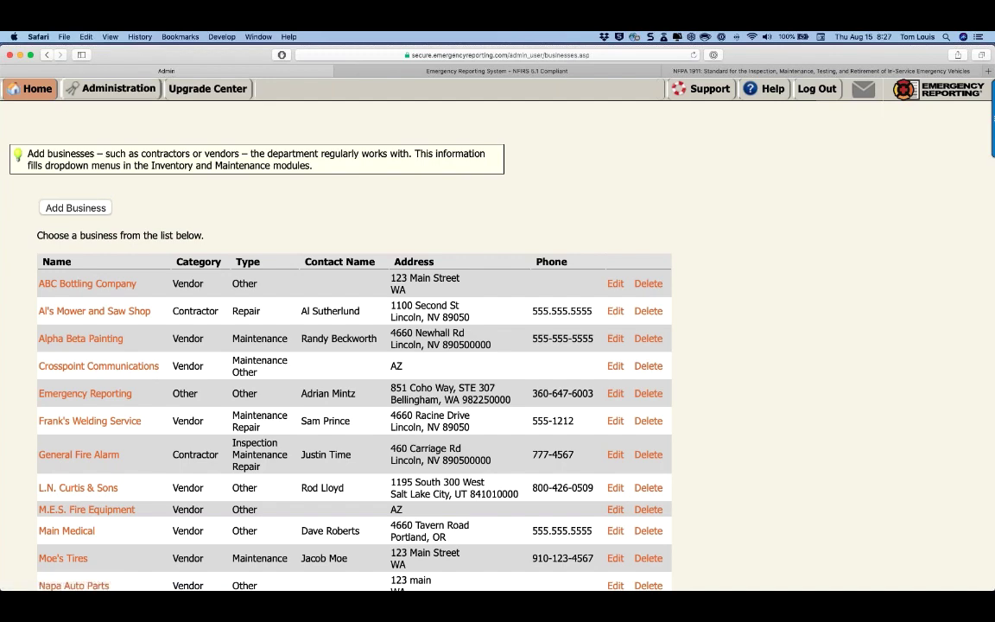
pyautogui.click(47, 55)
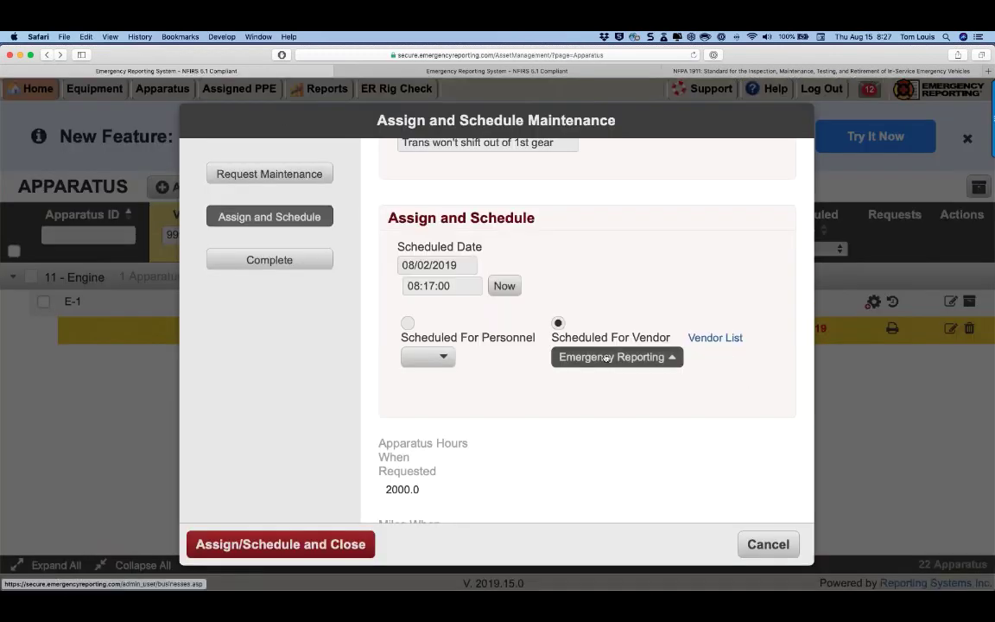
pyautogui.click(637, 361)
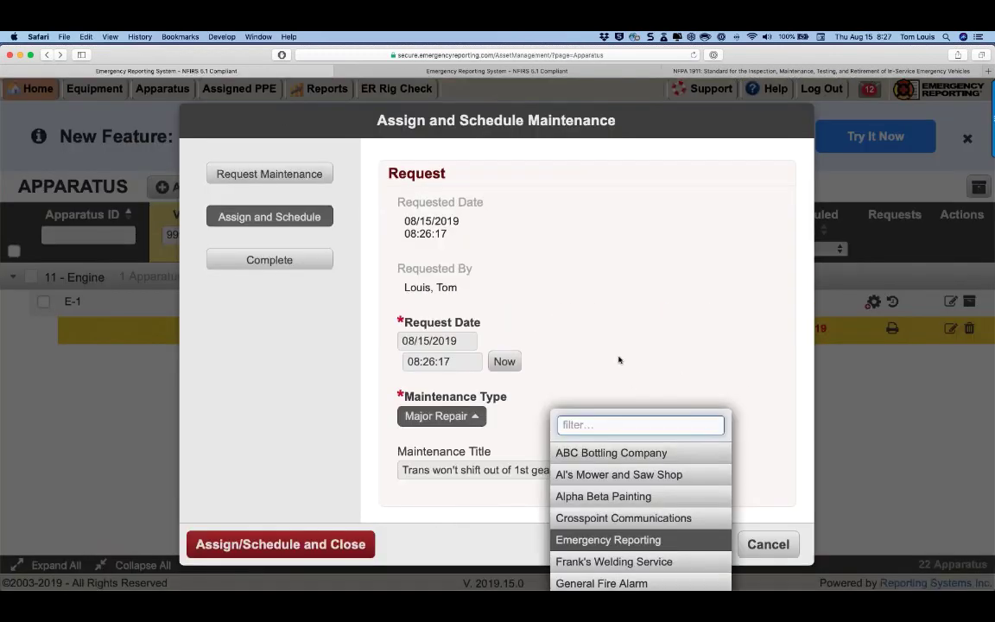
pyautogui.scroll(-10, 615, 359)
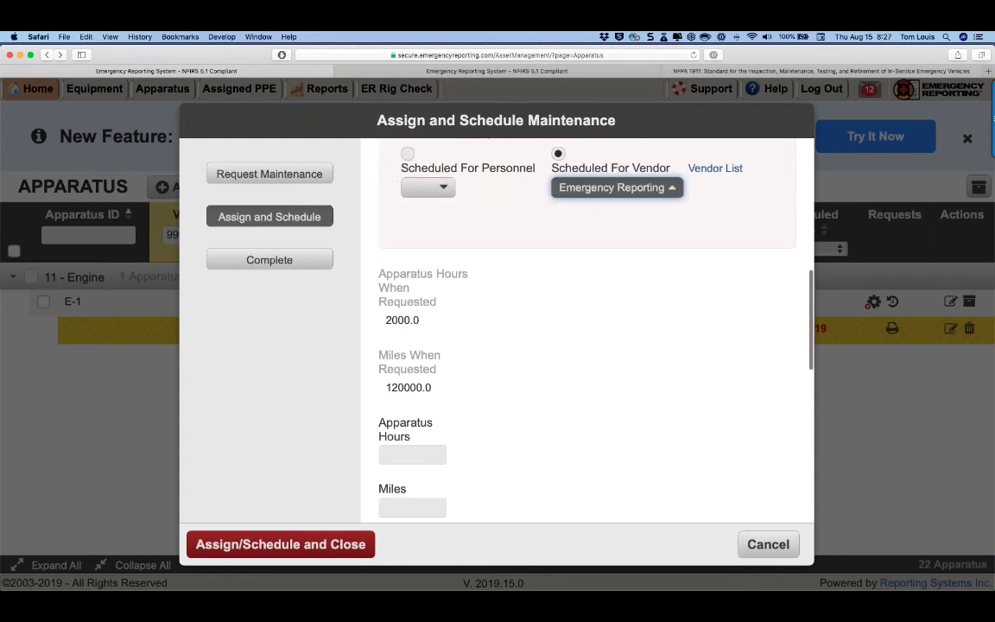
# - Save the repair's assignment and schedule, leaving its hours, miles, fuel, DEF and notes fields empty
pyautogui.scroll(-2, 420, 247)
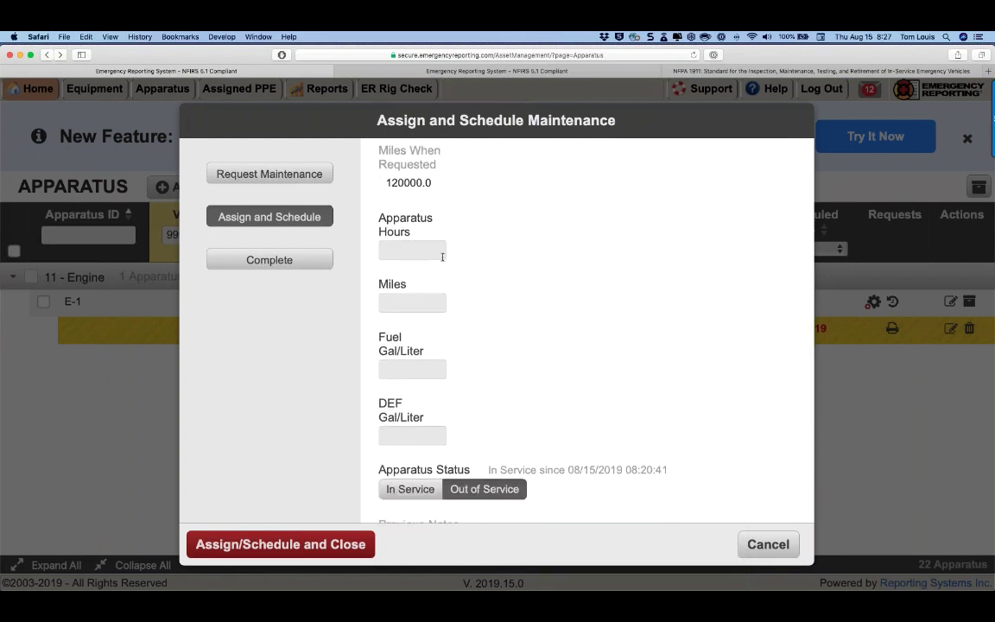
pyautogui.scroll(-1, 464, 305)
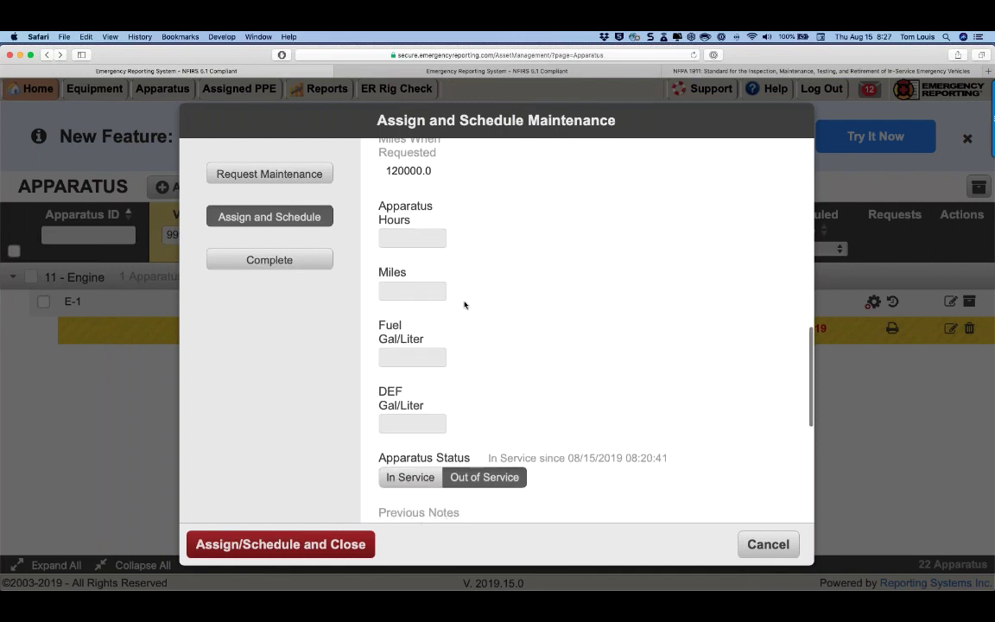
pyautogui.scroll(-5, 464, 305)
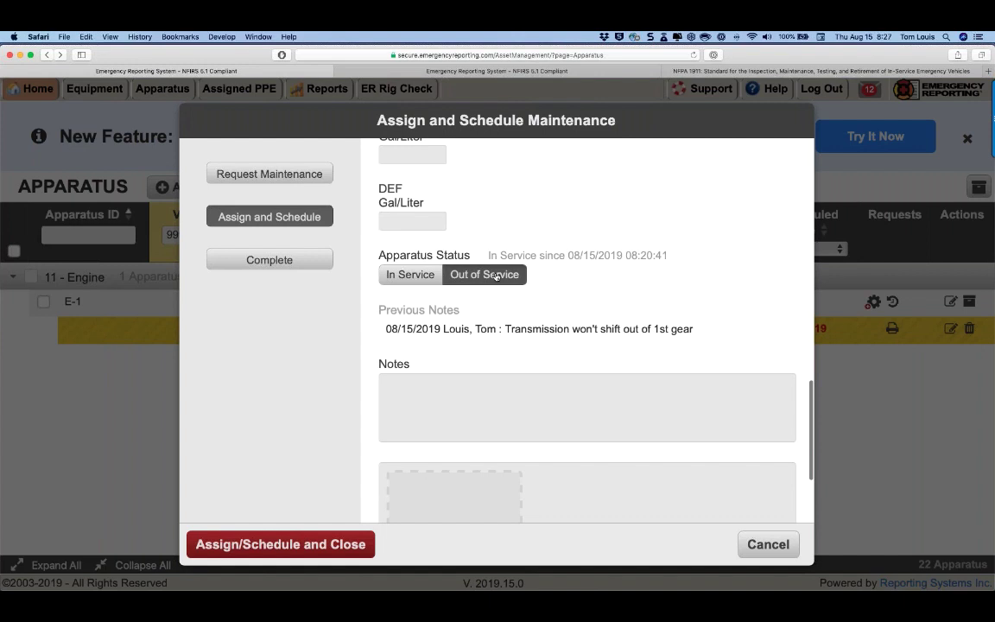
pyautogui.scroll(-2, 482, 421)
pyautogui.scroll(-3, 420, 437)
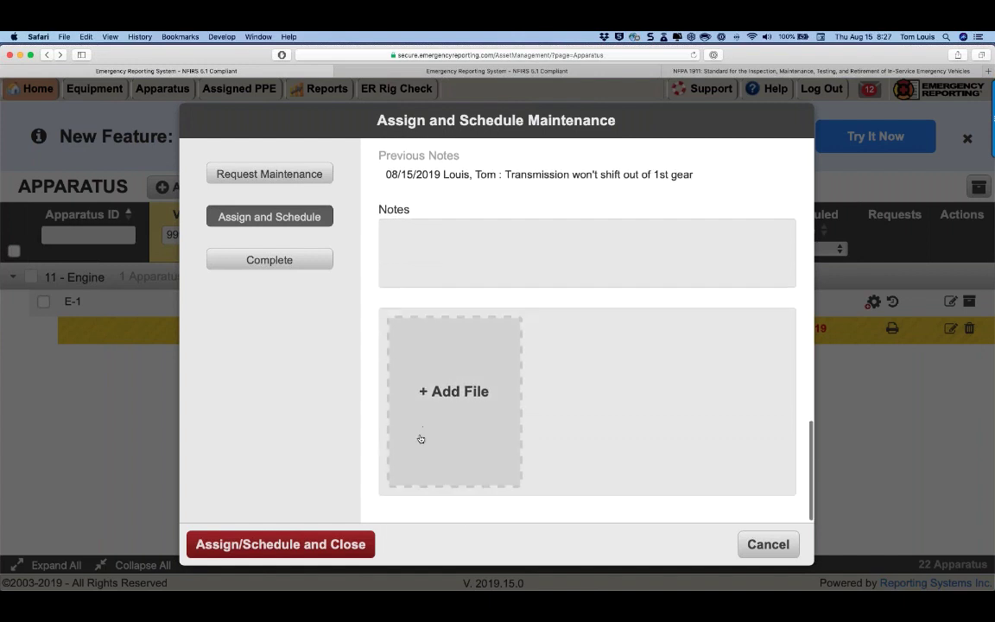
pyautogui.click(276, 550)
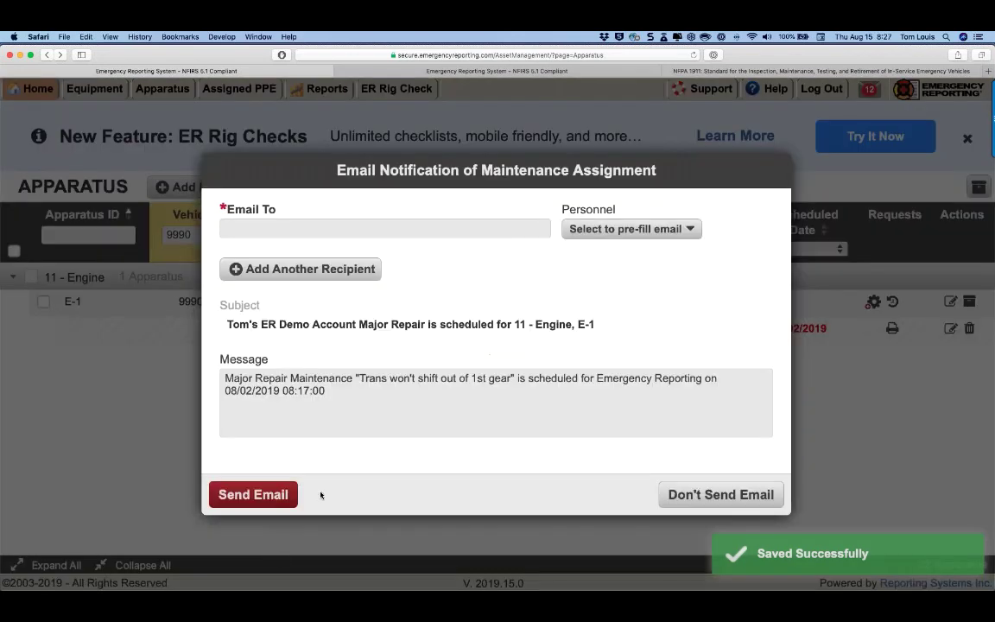
# - Pre-fill the assignment notification's recipient with a person from the personnel list and add two more recipient rows
pyautogui.click(237, 229)
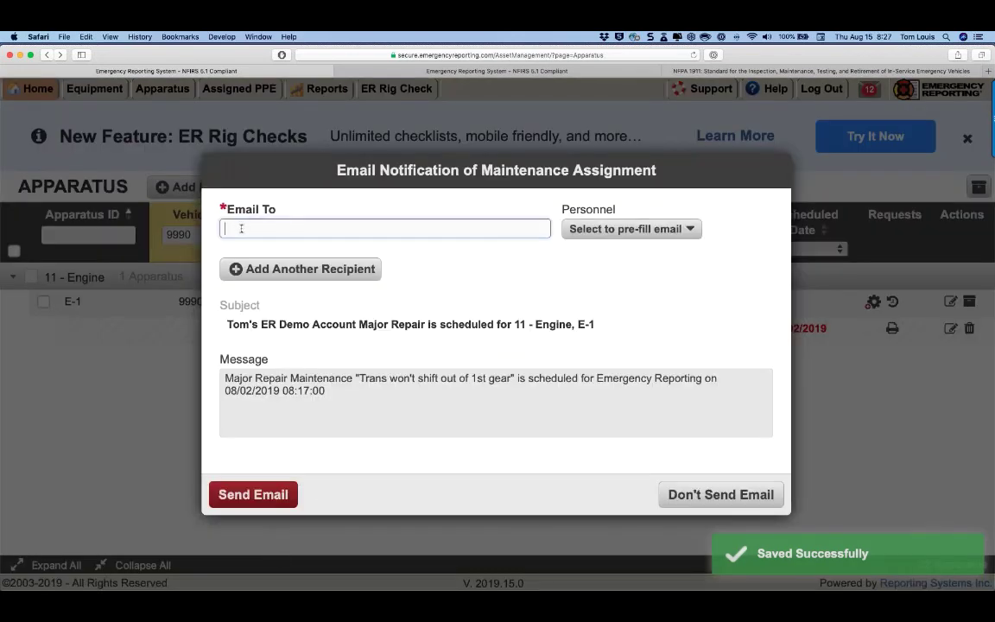
pyautogui.click(632, 230)
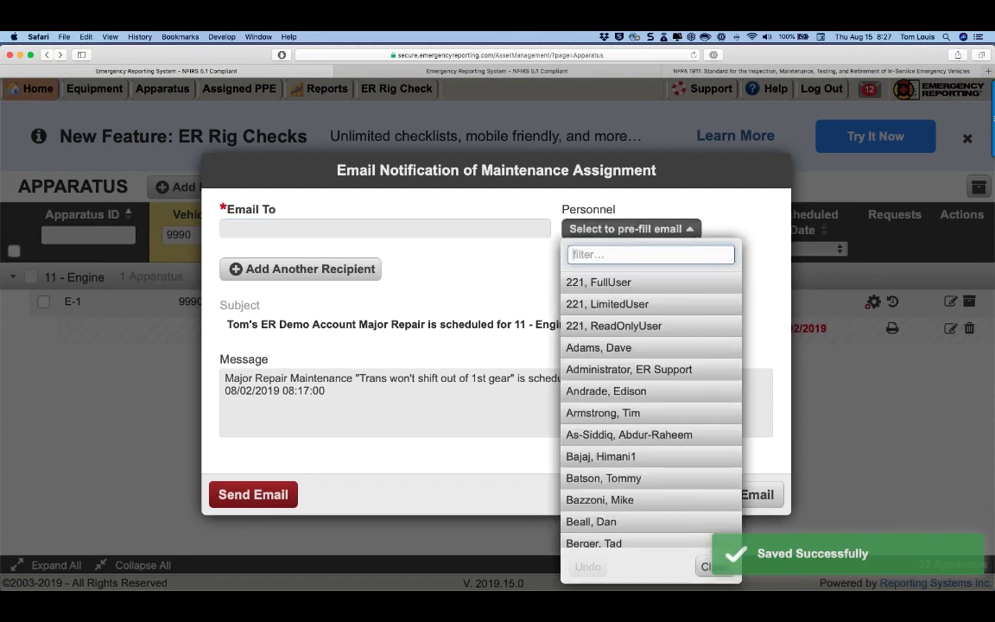
pyautogui.click(599, 347)
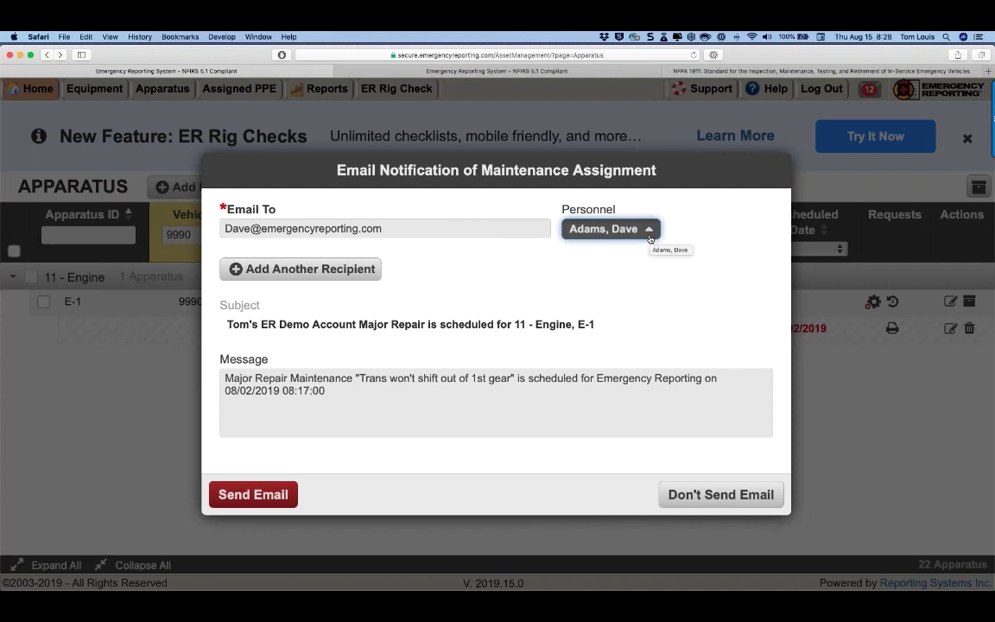
pyautogui.click(260, 269)
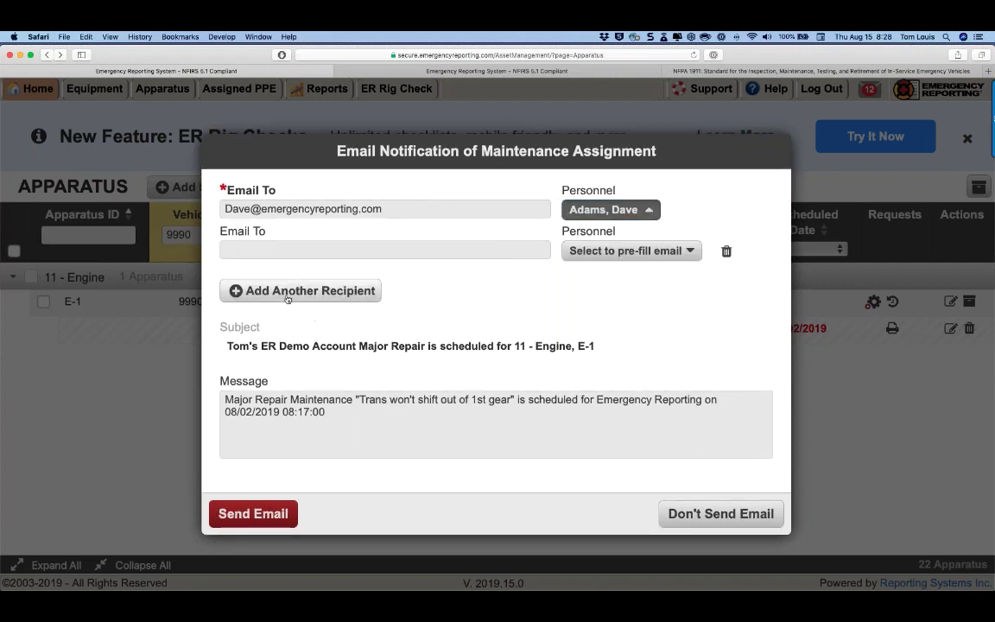
pyautogui.click(287, 295)
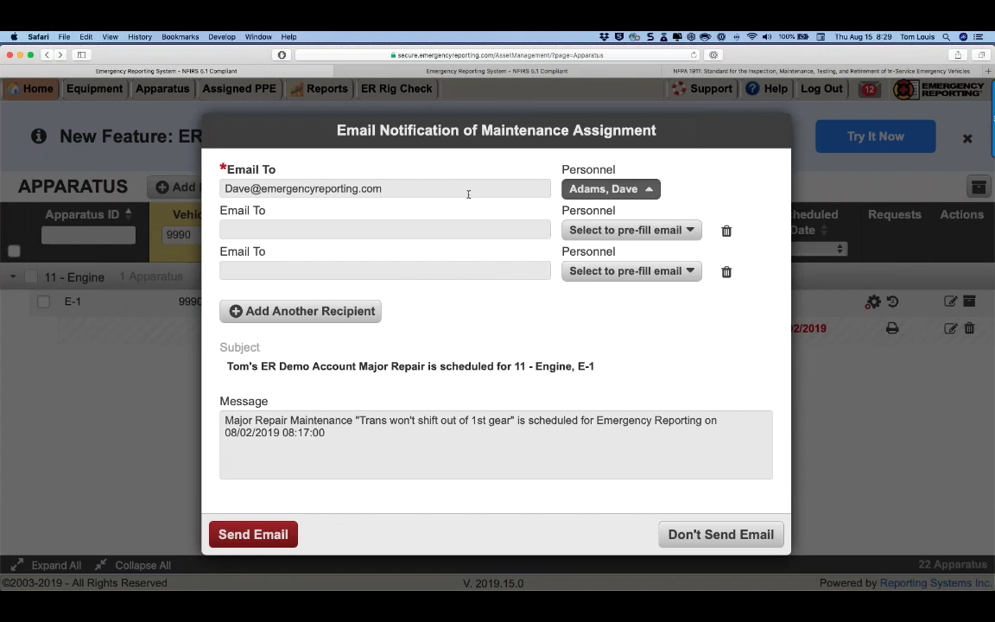
# - Replace the name part of the first recipient's email address with the intended recipient's and send the maintenance assignment notification
pyautogui.moveTo(468, 193); pyautogui.dragTo(262, 191)
pyautogui.click(224, 188)
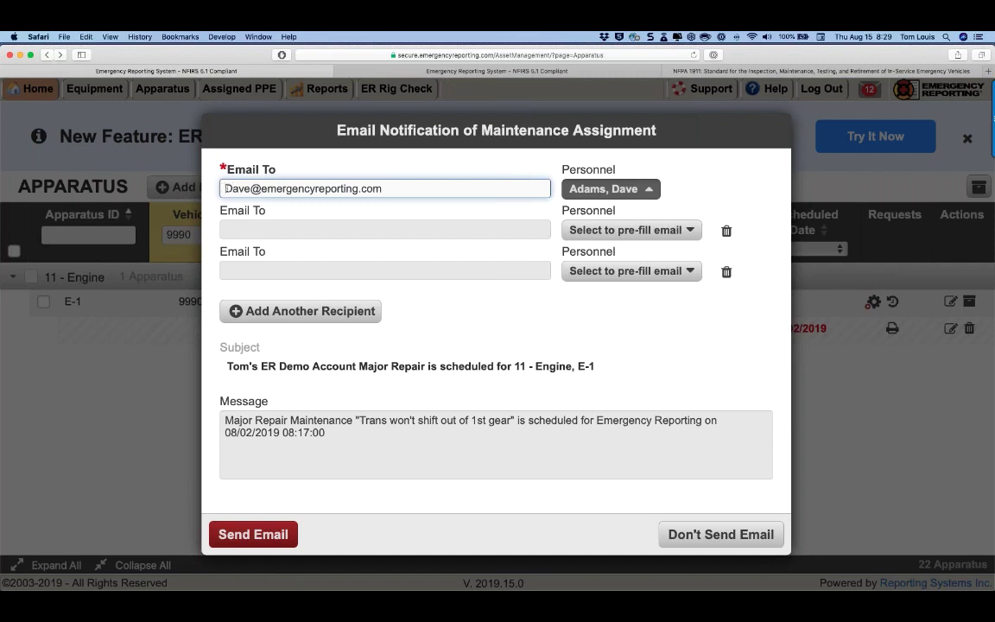
pyautogui.moveTo(250, 188); pyautogui.dragTo(209, 188)
pyautogui.write('tom')
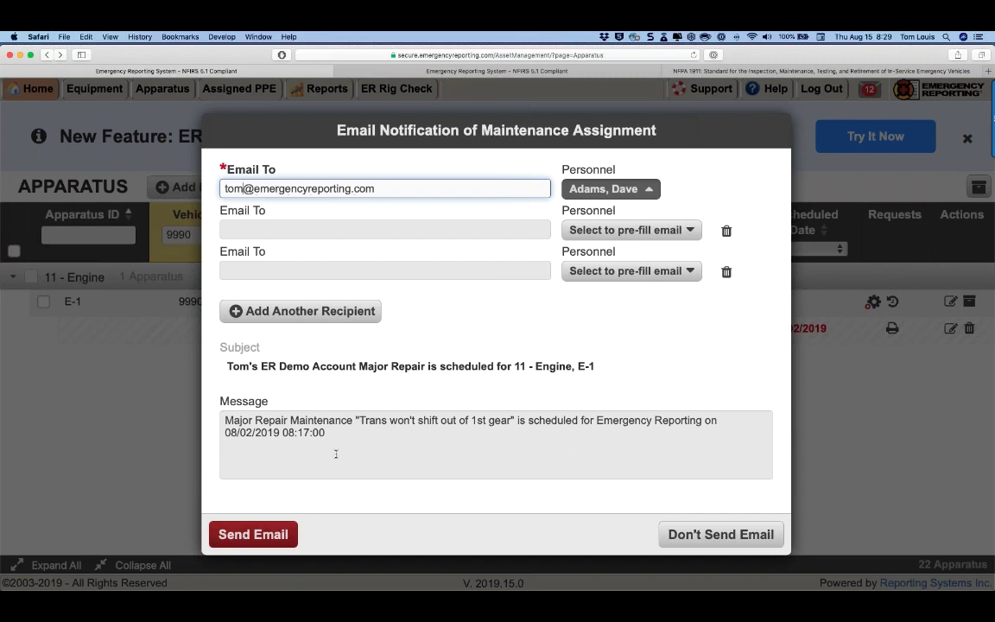
pyautogui.click(264, 536)
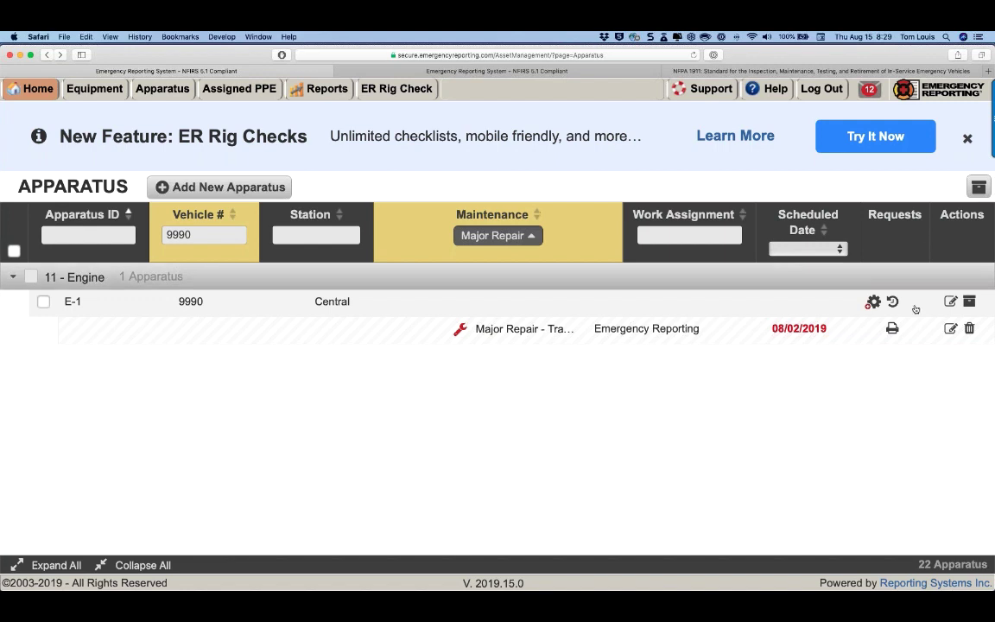
# - Open the printable work order for E-1's major repair, review it, and close the work order pages
pyautogui.click(891, 328)
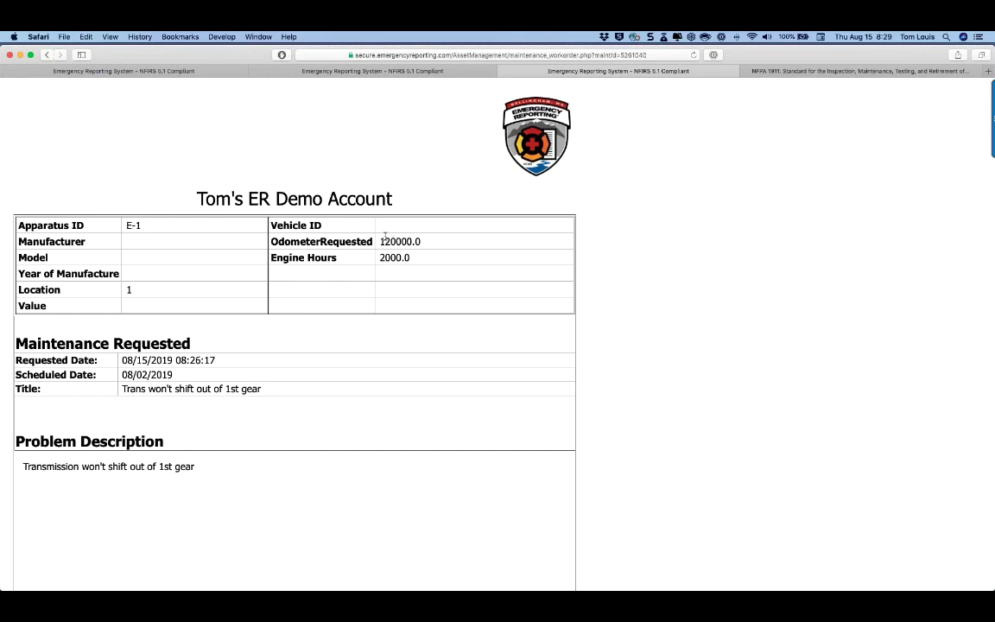
pyautogui.scroll(1, 364, 239)
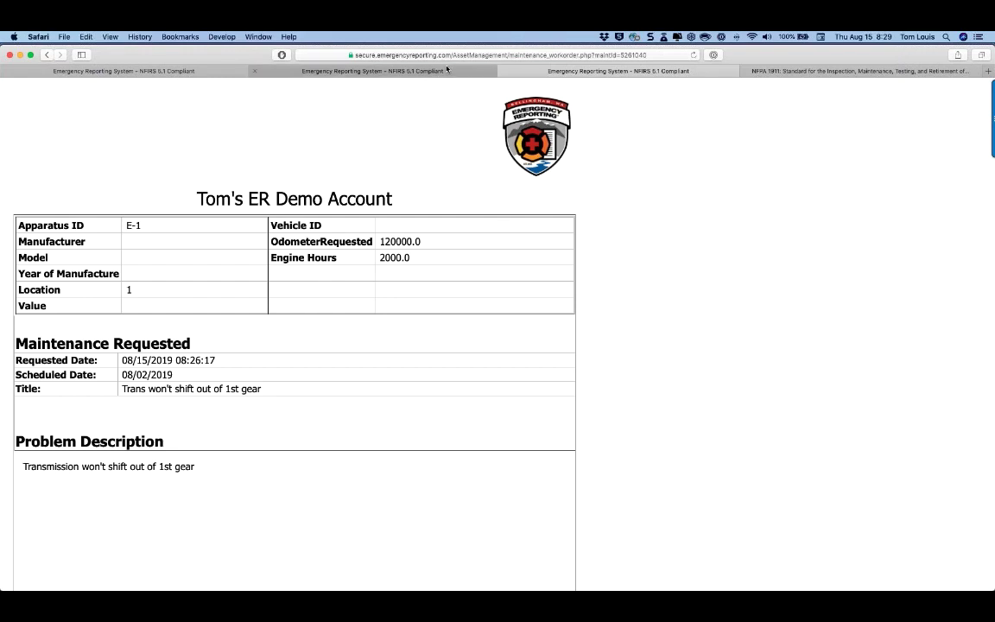
pyautogui.moveTo(445, 73); pyautogui.dragTo(501, 72)
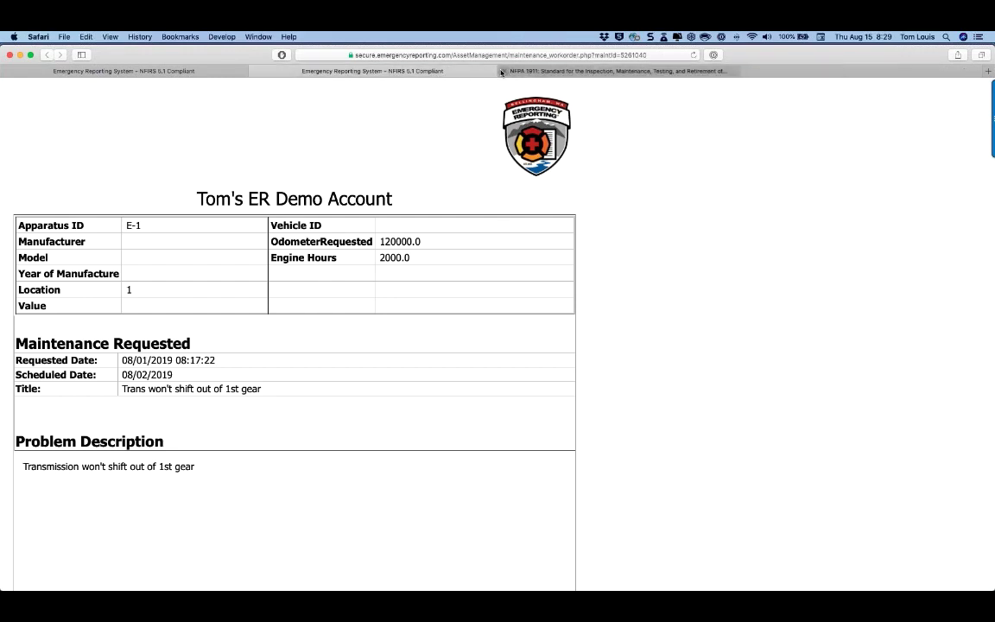
pyautogui.click(340, 73)
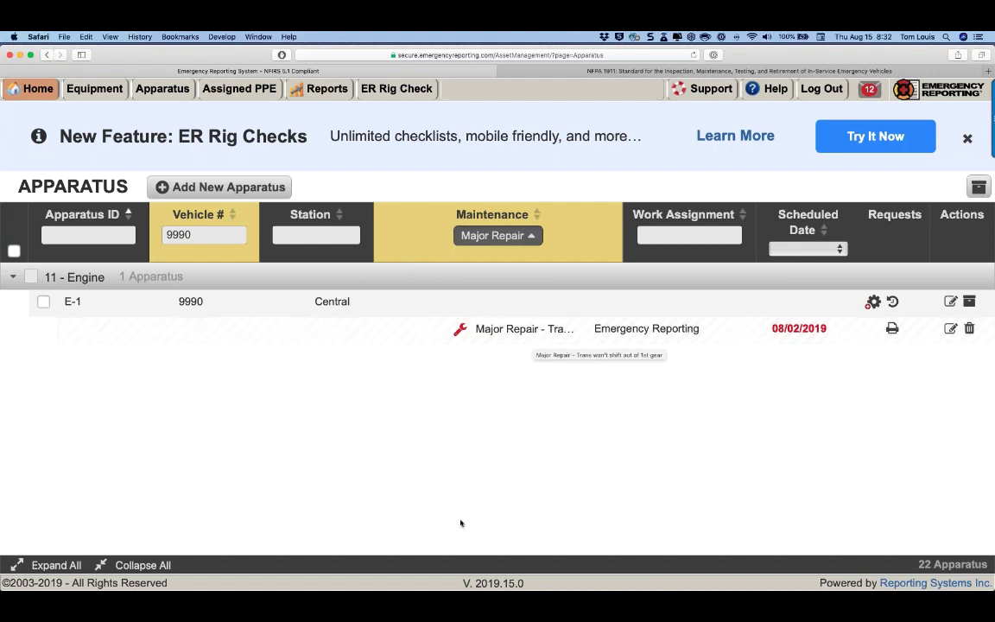
# - Switch to Outlook, read the received notification about E-1's scheduled major repair, and return to the apparatus list
pyautogui.click(440, 568)
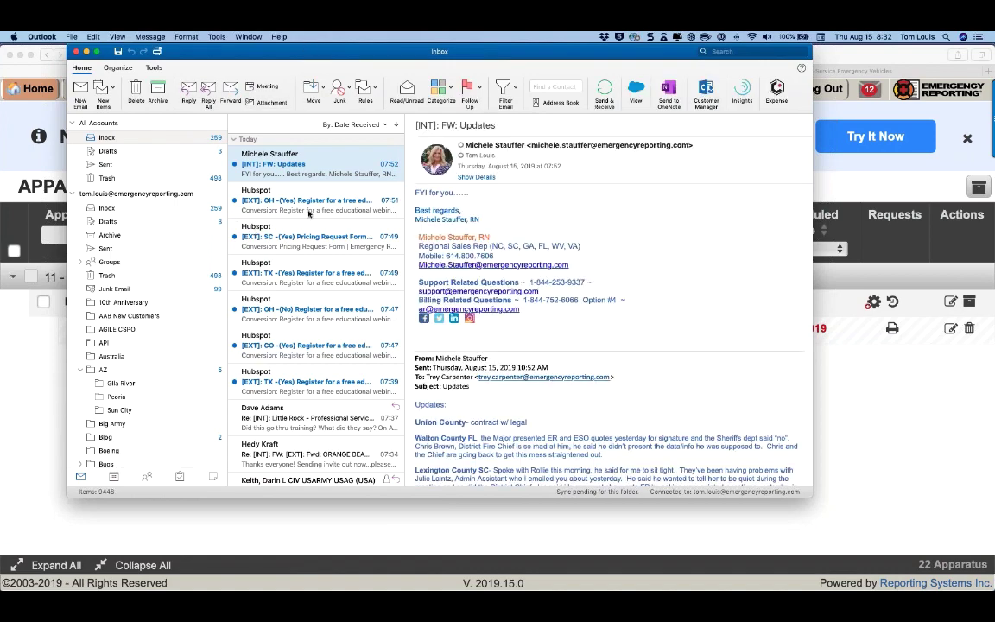
pyautogui.moveTo(306, 56); pyautogui.dragTo(303, 436)
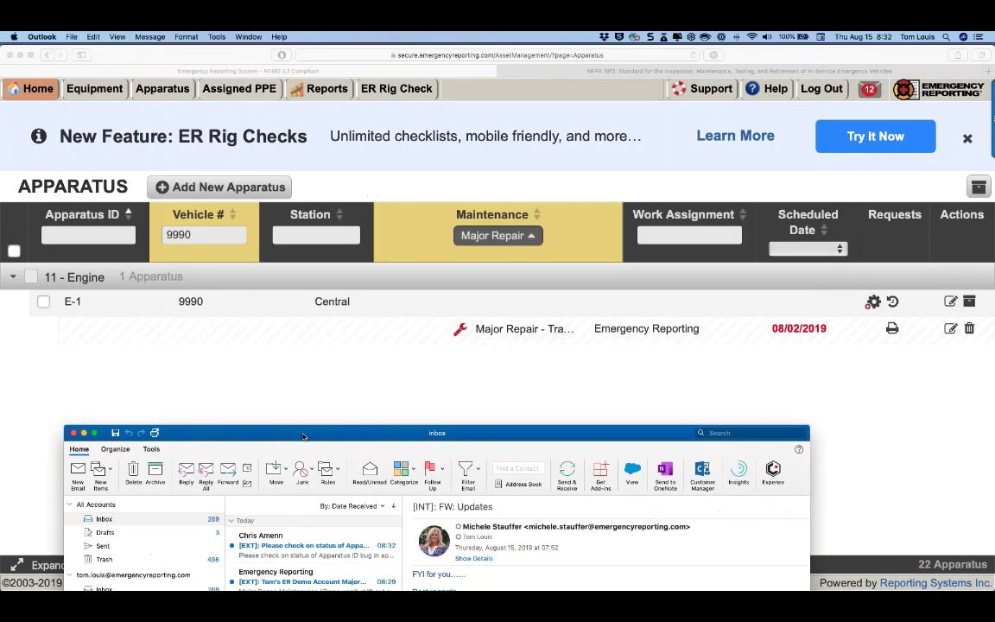
pyautogui.doubleClick(285, 572)
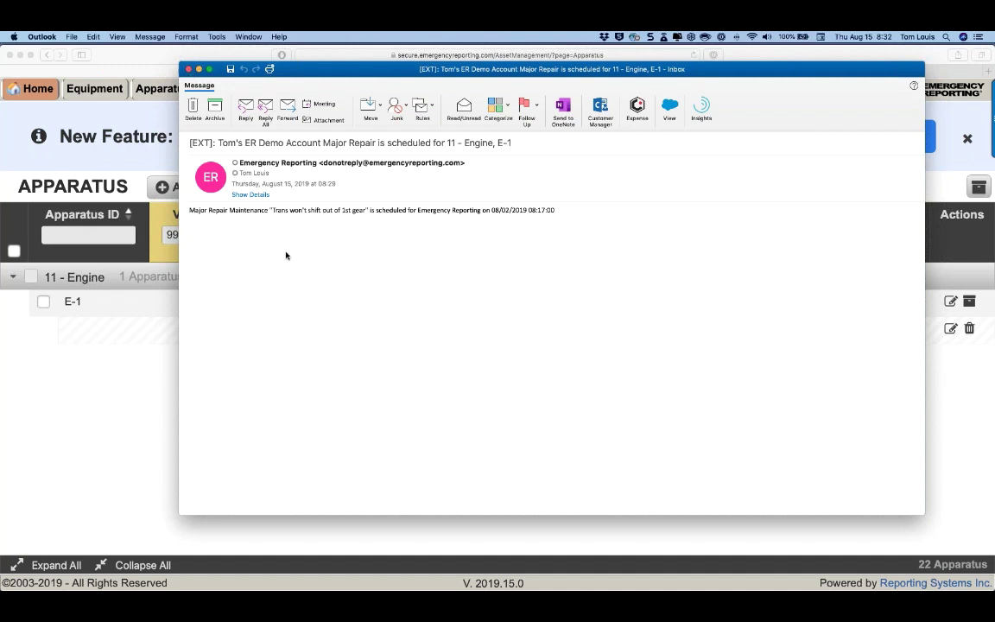
pyautogui.press('super+q')
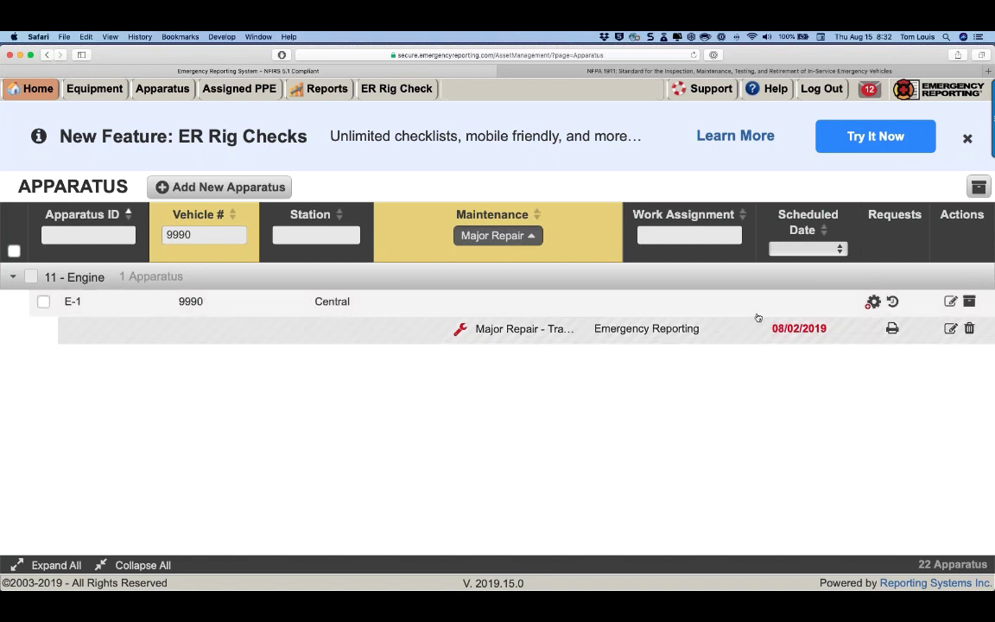
# - Set the apparatus status to Out of Service in E-1's major repair assignment and save it without sending an email
pyautogui.click(950, 328)
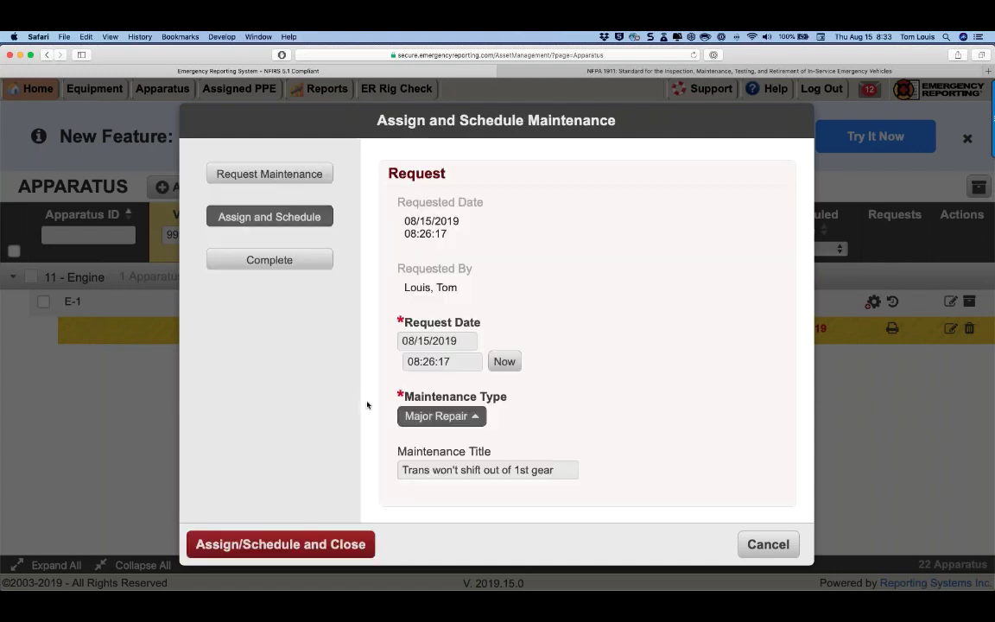
pyautogui.scroll(-5, 371, 397)
pyautogui.scroll(-3, 392, 391)
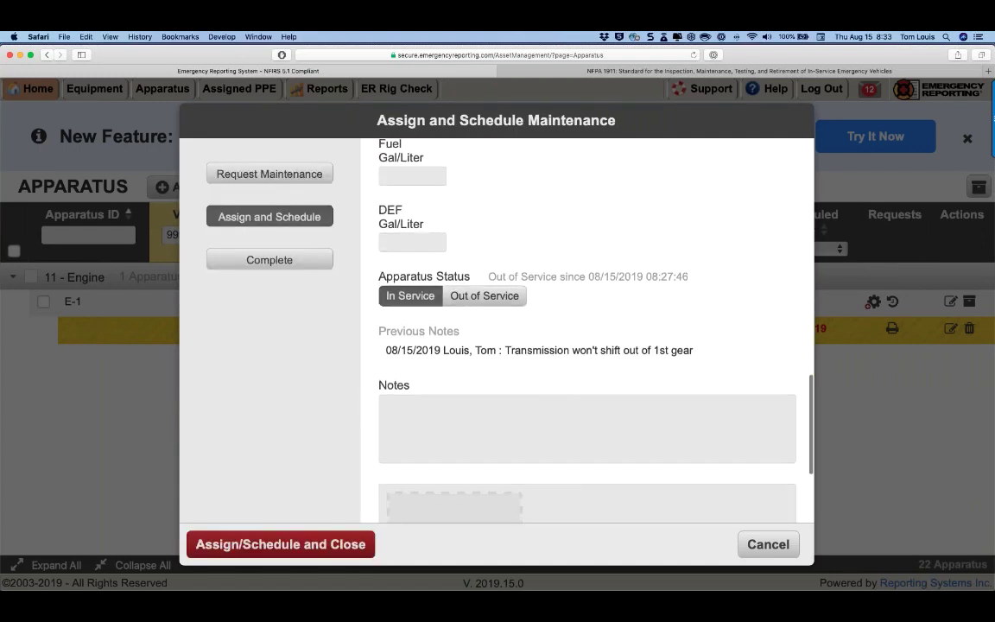
pyautogui.click(467, 296)
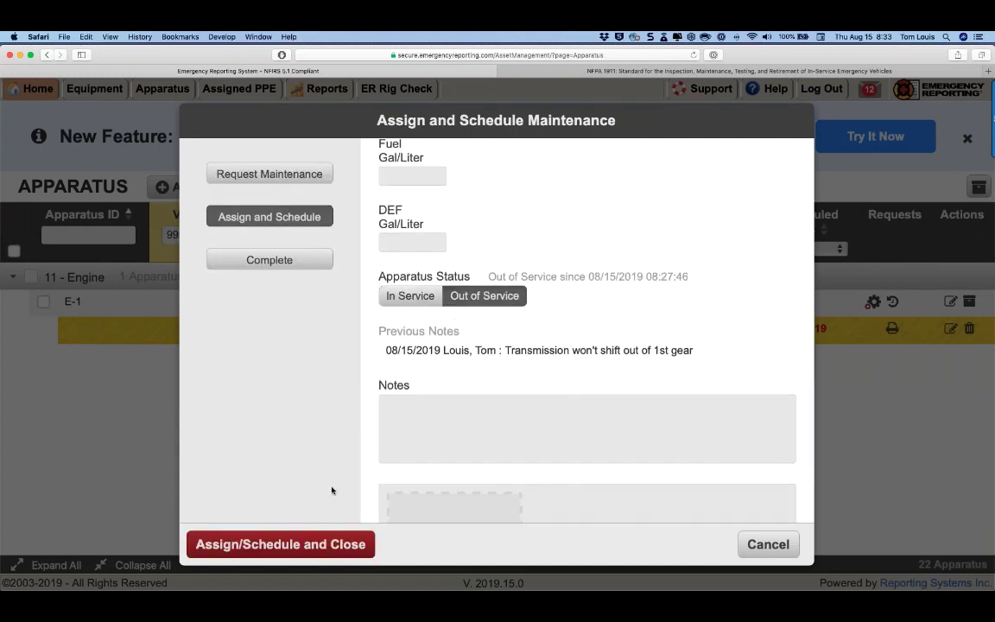
pyautogui.click(290, 546)
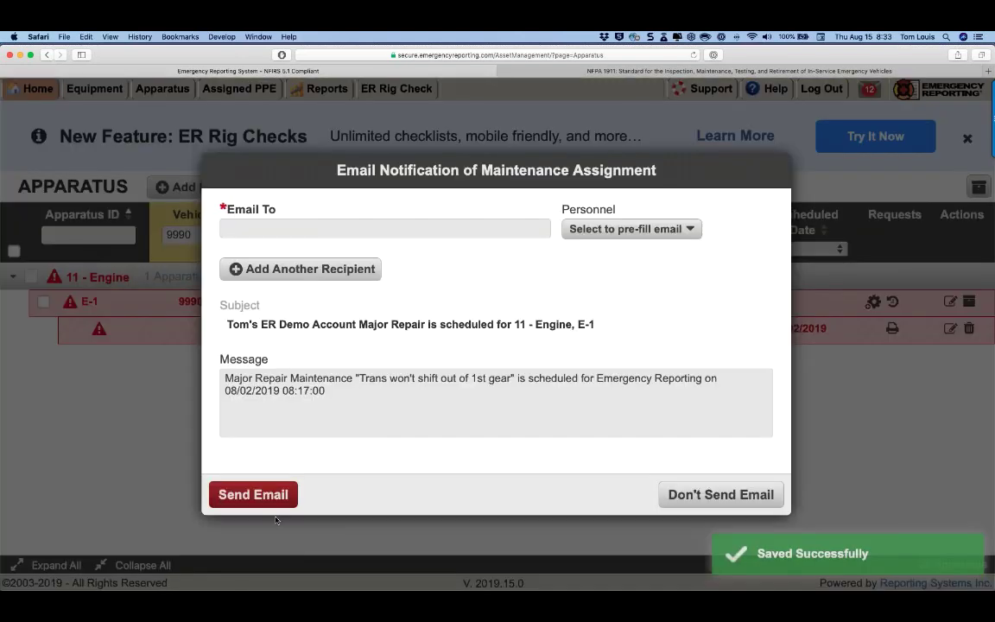
pyautogui.click(705, 494)
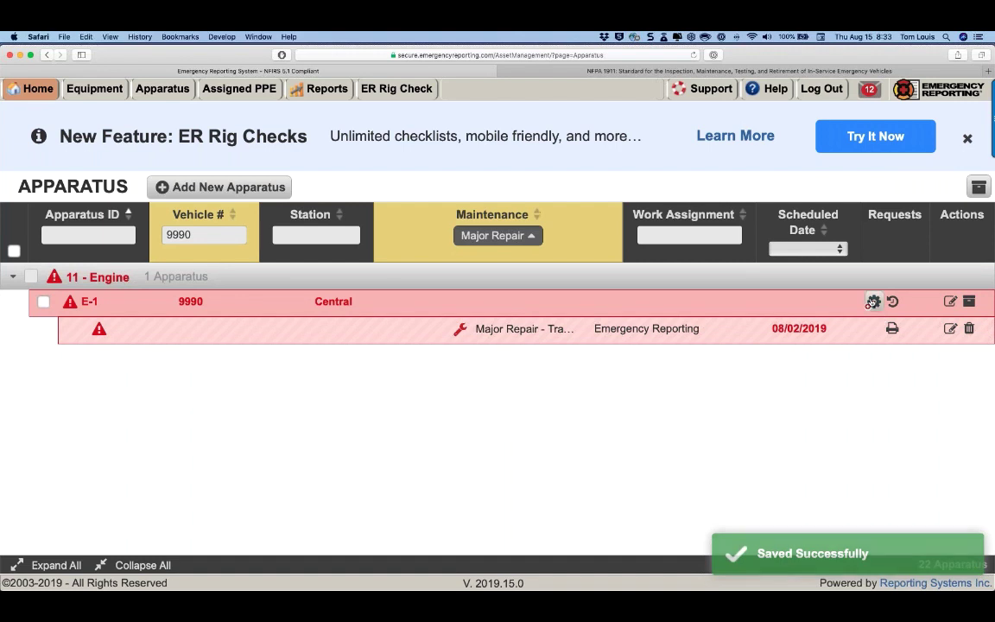
# - View E-1's new maintenance request form without submitting it, and examine the apparatus's 2019 maintenance history
pyautogui.click(872, 302)
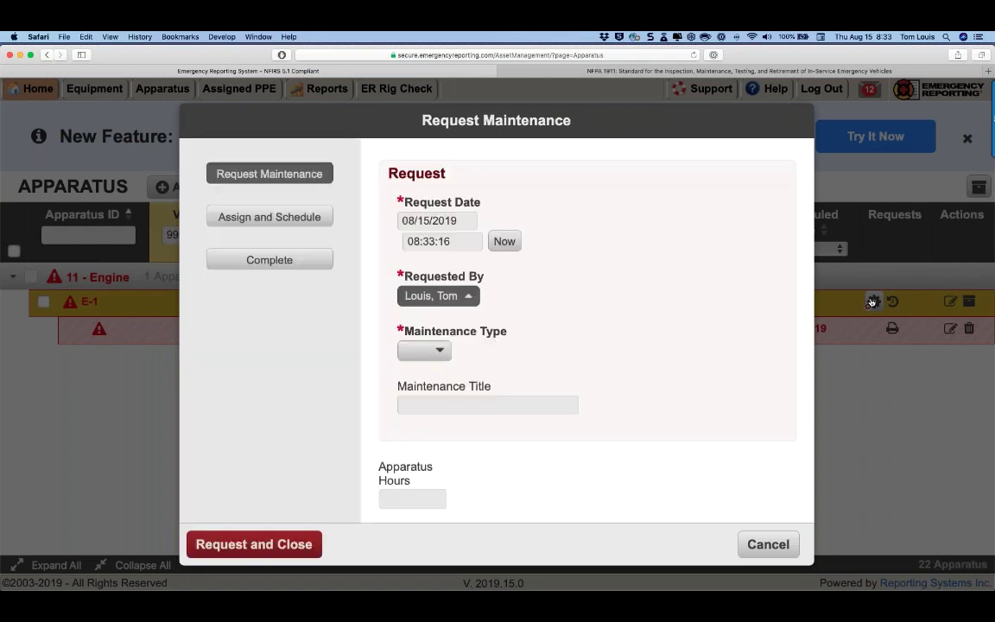
pyautogui.click(776, 546)
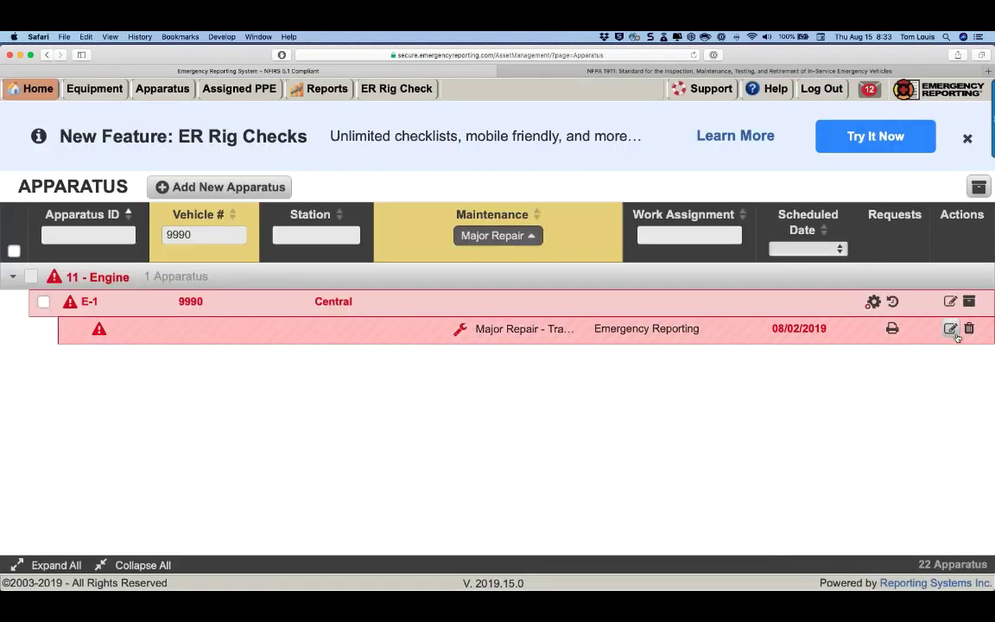
pyautogui.click(894, 303)
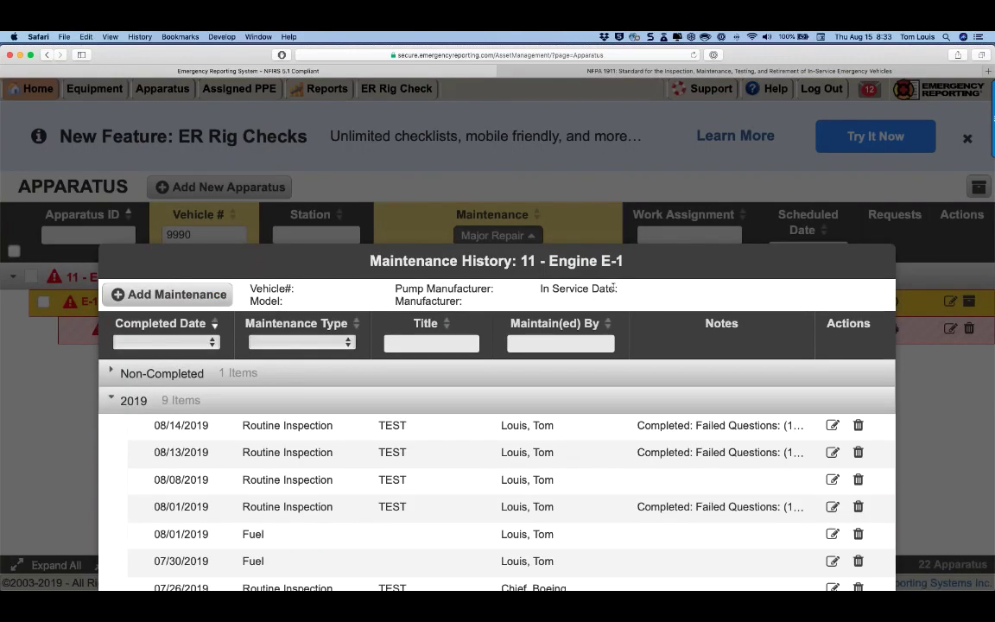
pyautogui.scroll(-4, 484, 400)
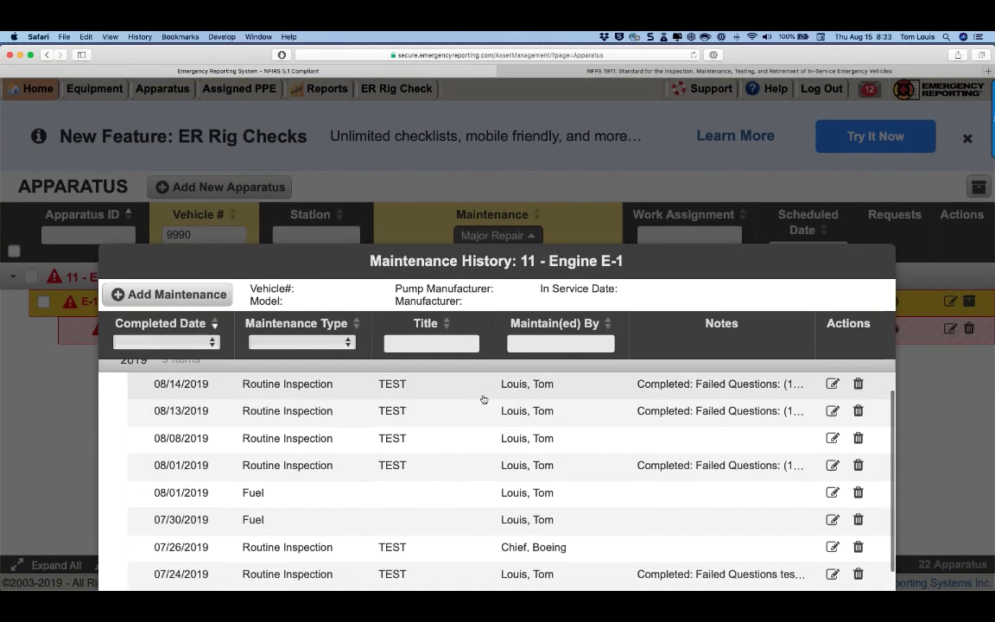
pyautogui.scroll(-1, 484, 400)
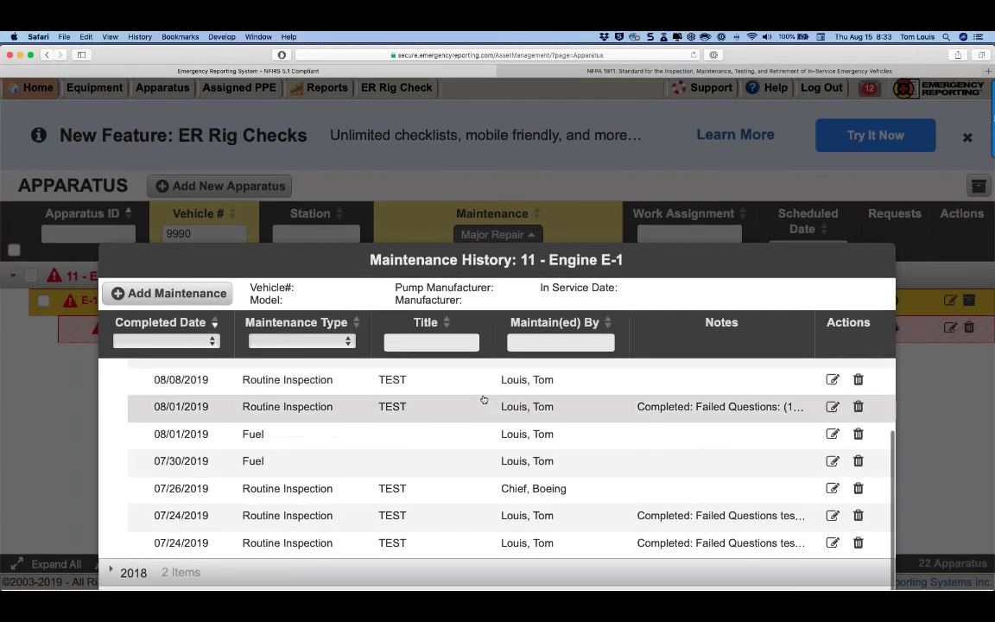
pyautogui.rightClick(483, 400)
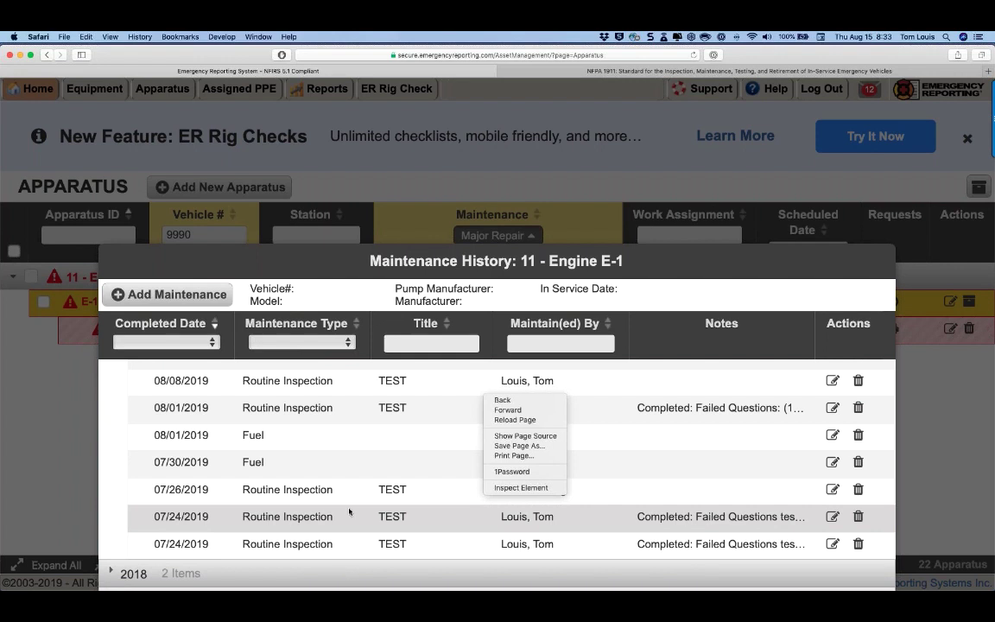
pyautogui.click(571, 386)
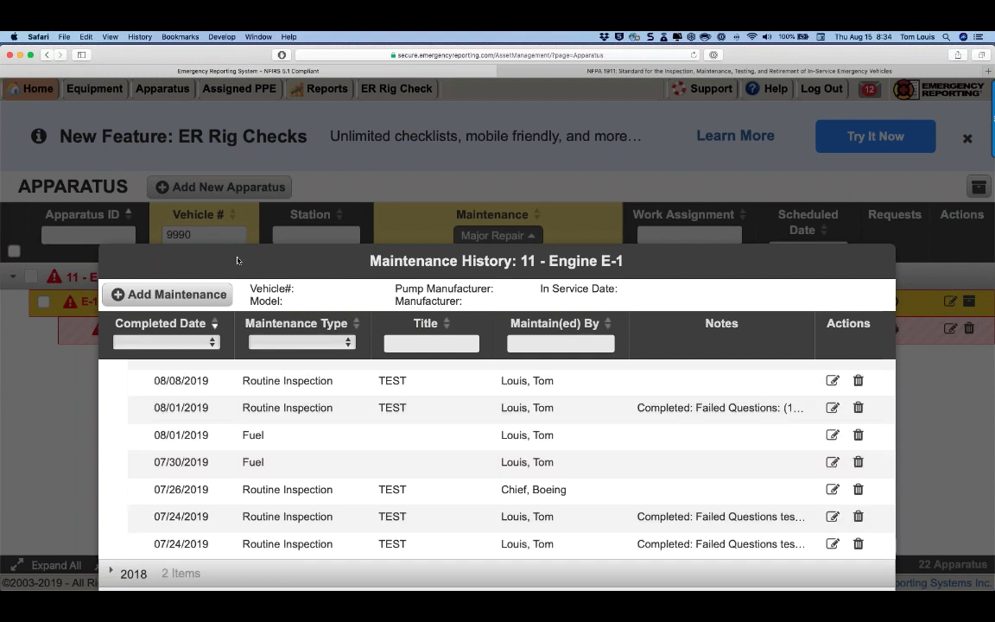
pyautogui.click(47, 55)
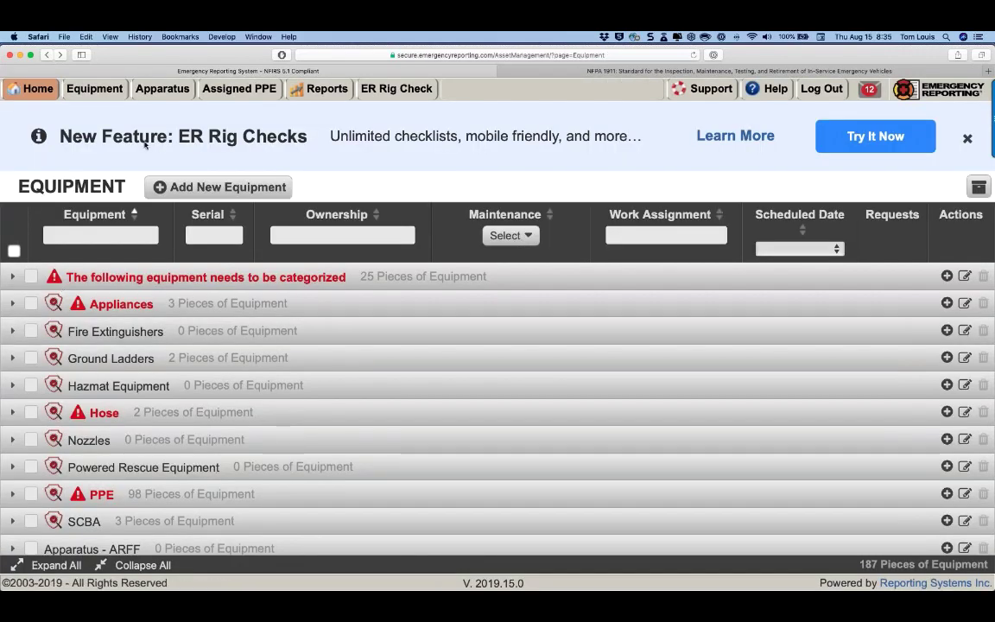
# - Select engines E-1 and E-3 in the apparatus list's Engine group and start a bulk maintenance record for them
pyautogui.click(163, 88)
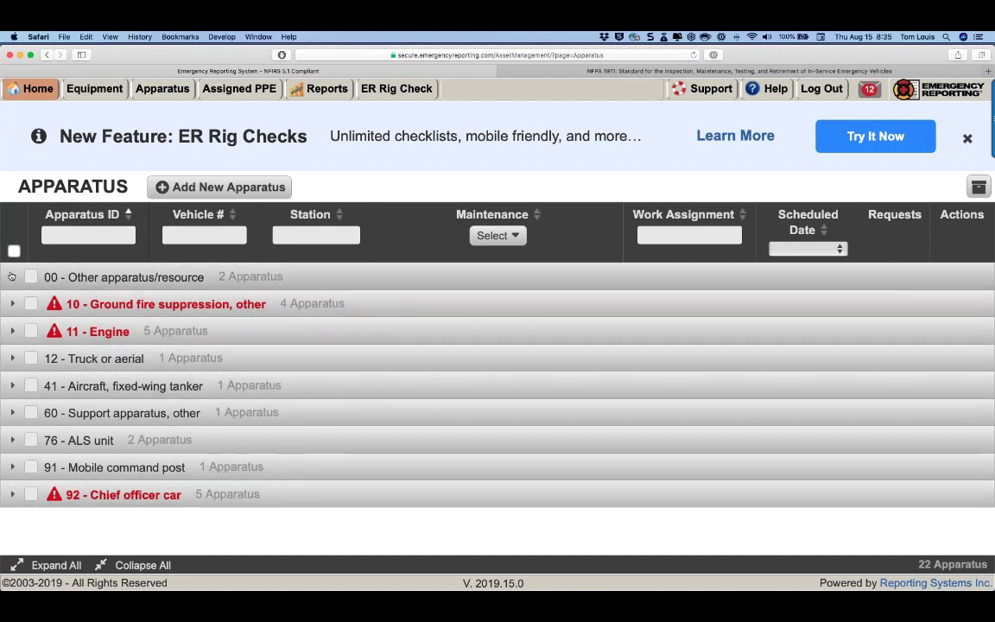
pyautogui.click(12, 331)
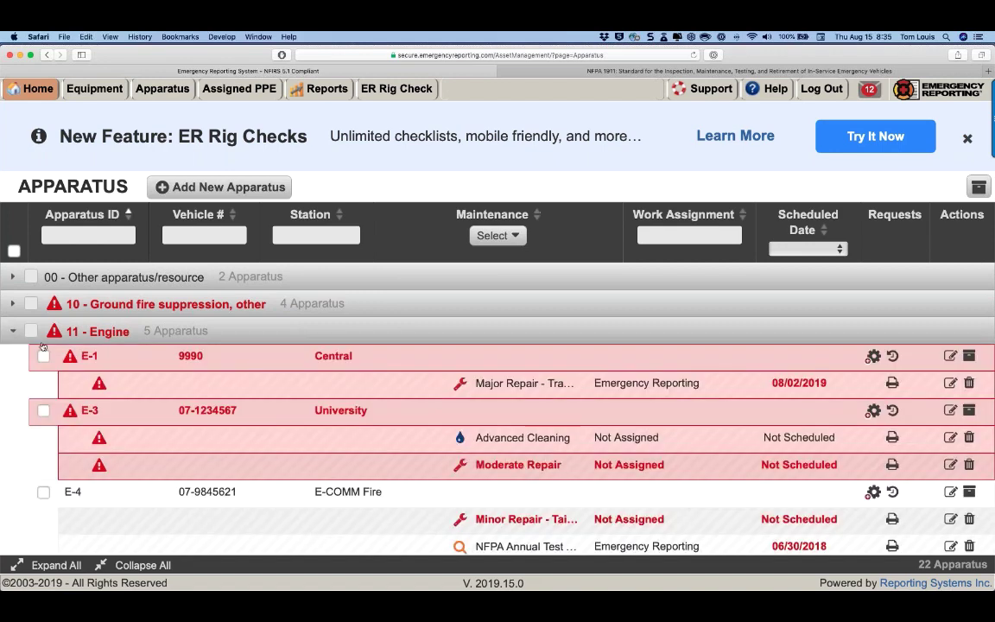
pyautogui.click(44, 356)
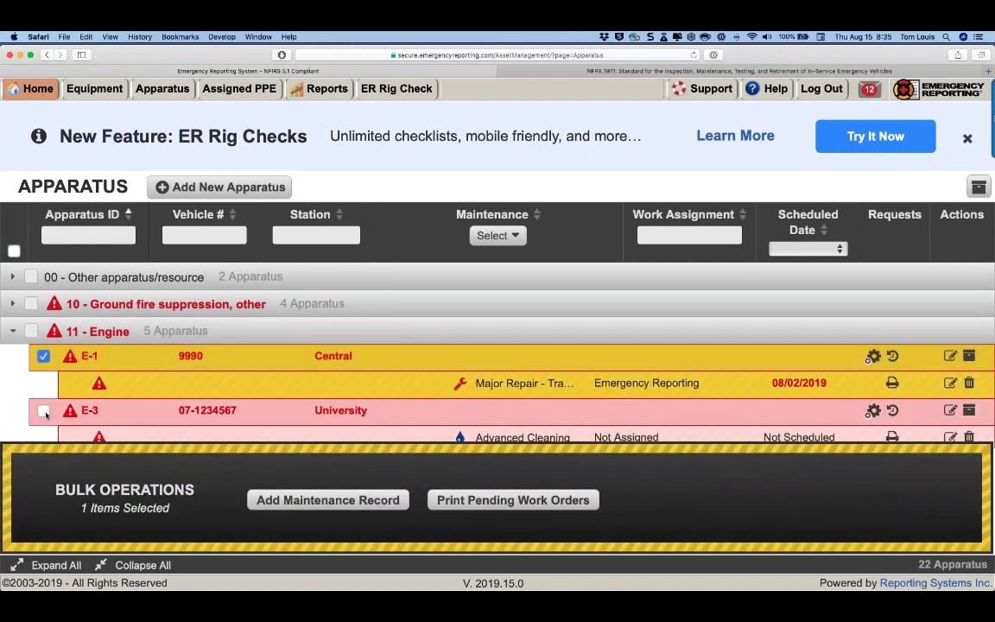
pyautogui.click(43, 411)
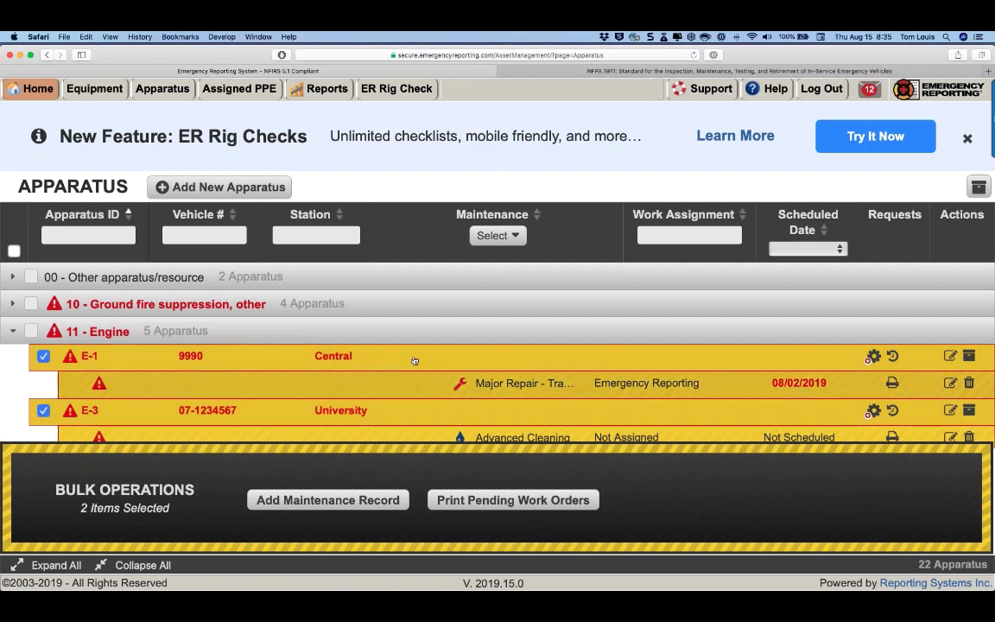
pyautogui.click(349, 500)
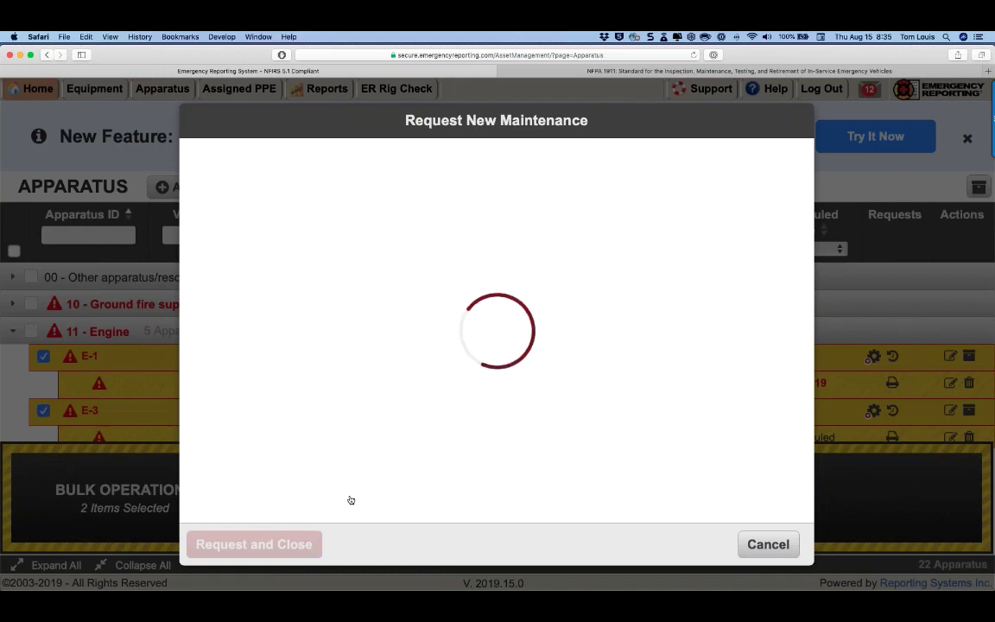
# - Set the bulk record's maintenance type to Routine Inspection and its maintenance title to Q4 PM
pyautogui.click(435, 406)
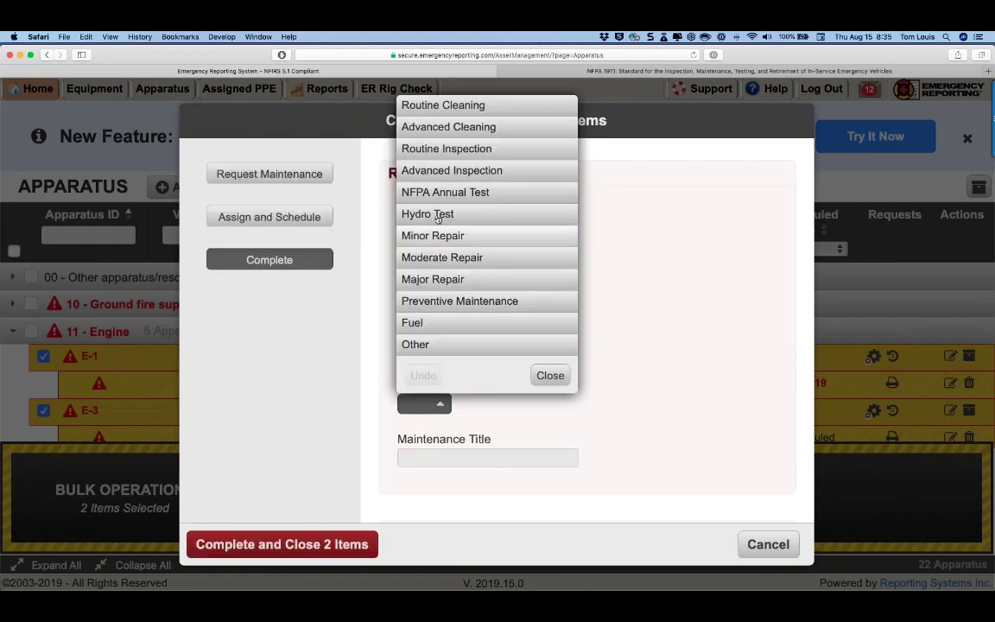
pyautogui.click(406, 147)
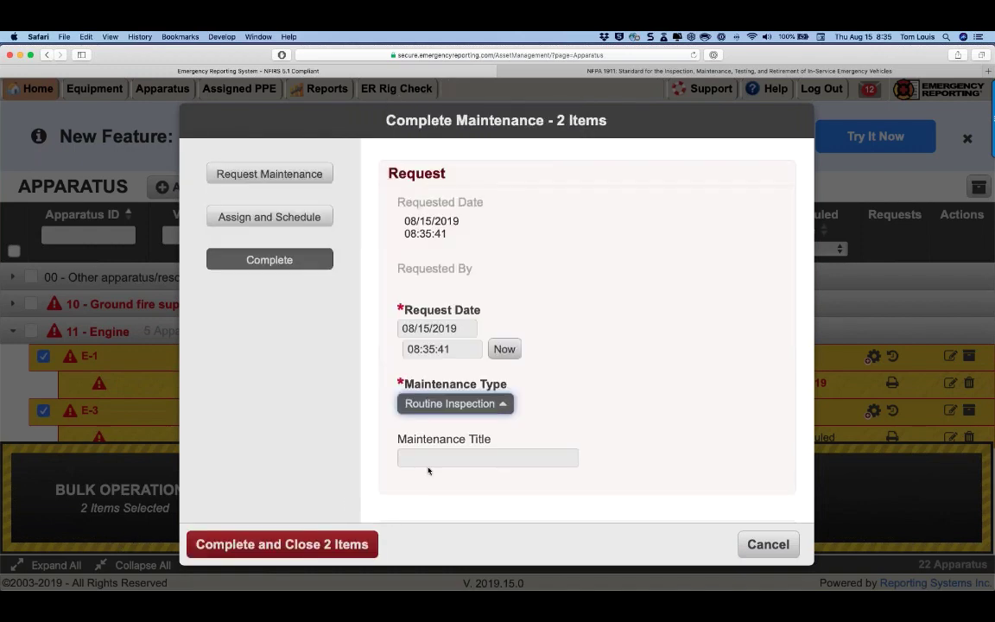
pyautogui.click(433, 461)
pyautogui.write('Q')
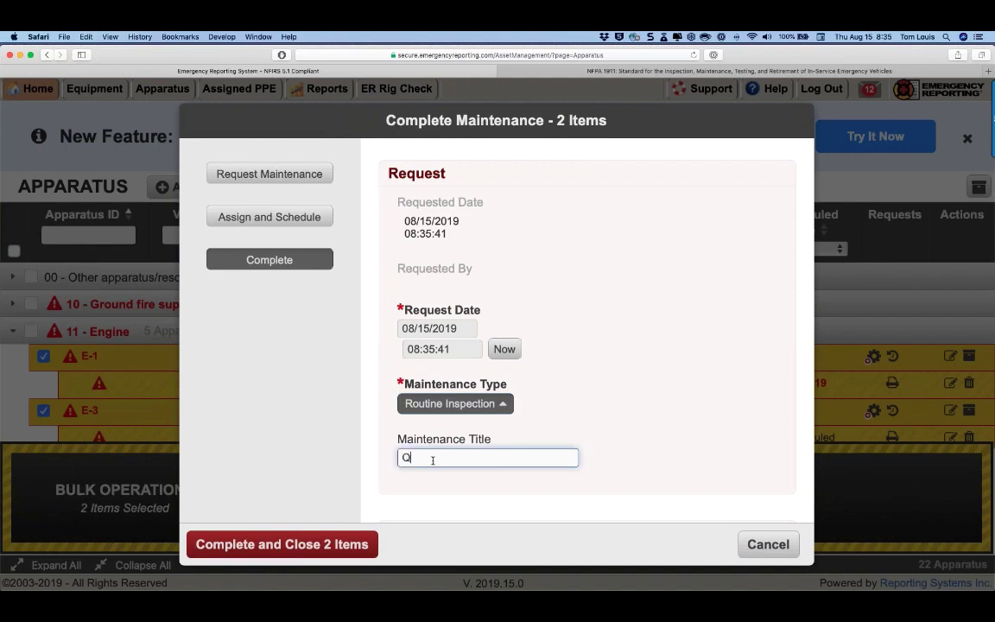
pyautogui.write('4 PM')
pyautogui.scroll(-5, 461, 345)
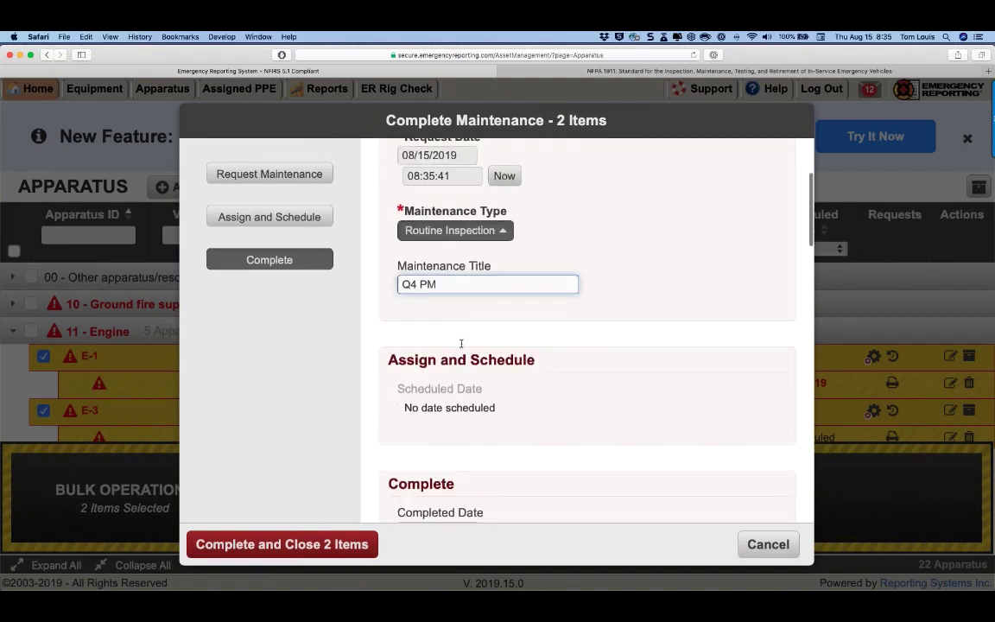
pyautogui.scroll(-2, 461, 345)
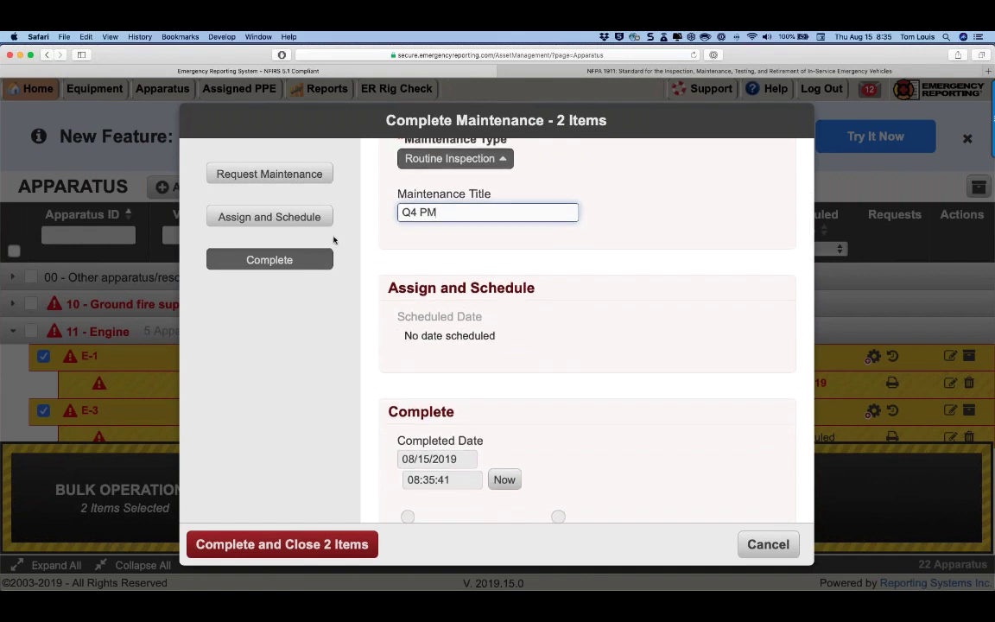
# - Change the bulk record to the Assign and Schedule stage and schedule it for 11/30/2019 at 08:36:00
pyautogui.click(297, 220)
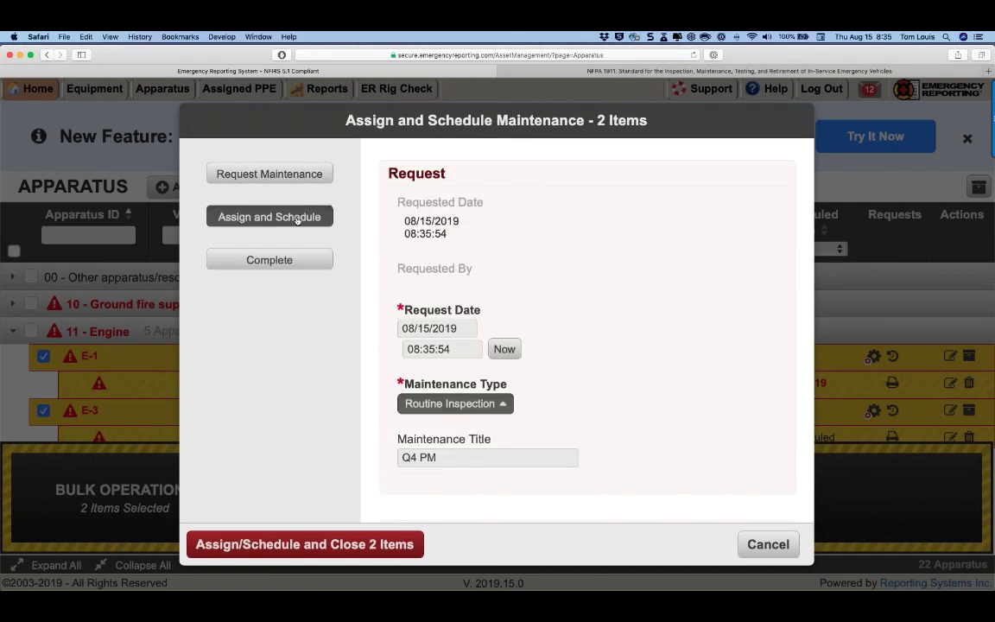
pyautogui.scroll(-6, 482, 402)
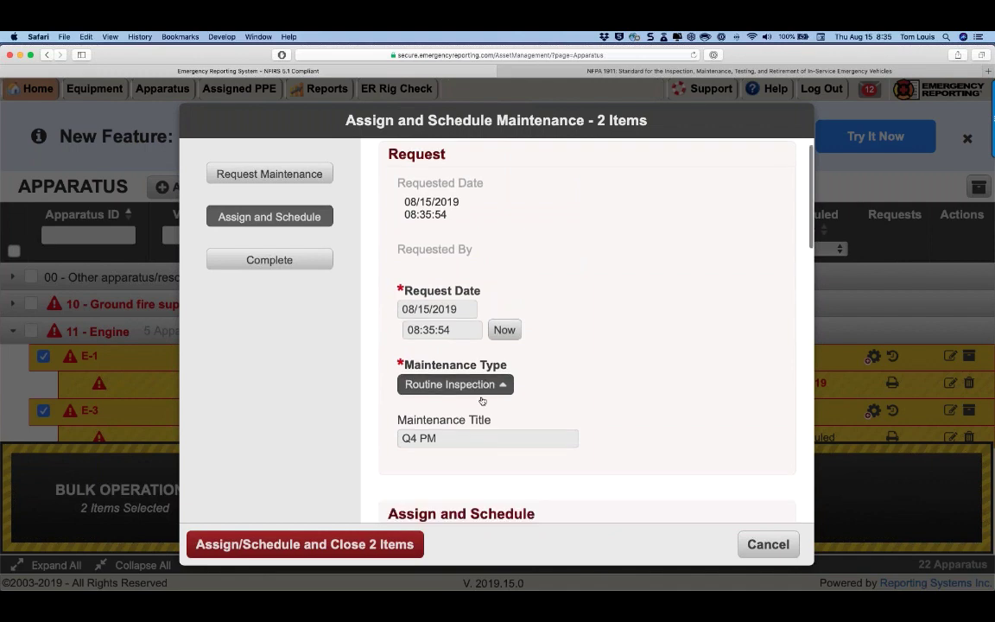
pyautogui.click(504, 339)
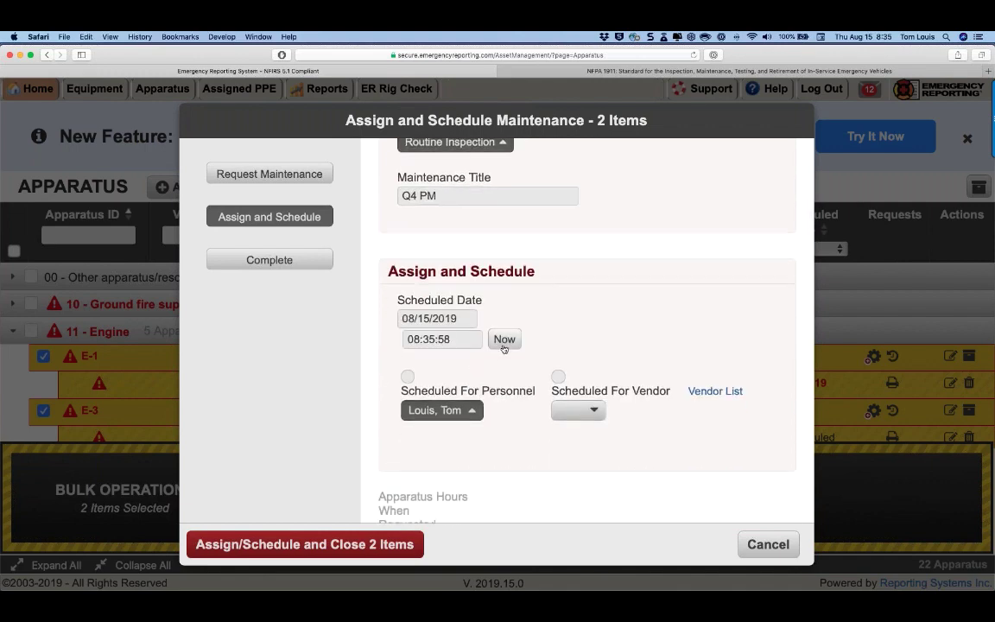
pyautogui.click(456, 318)
pyautogui.click(580, 343)
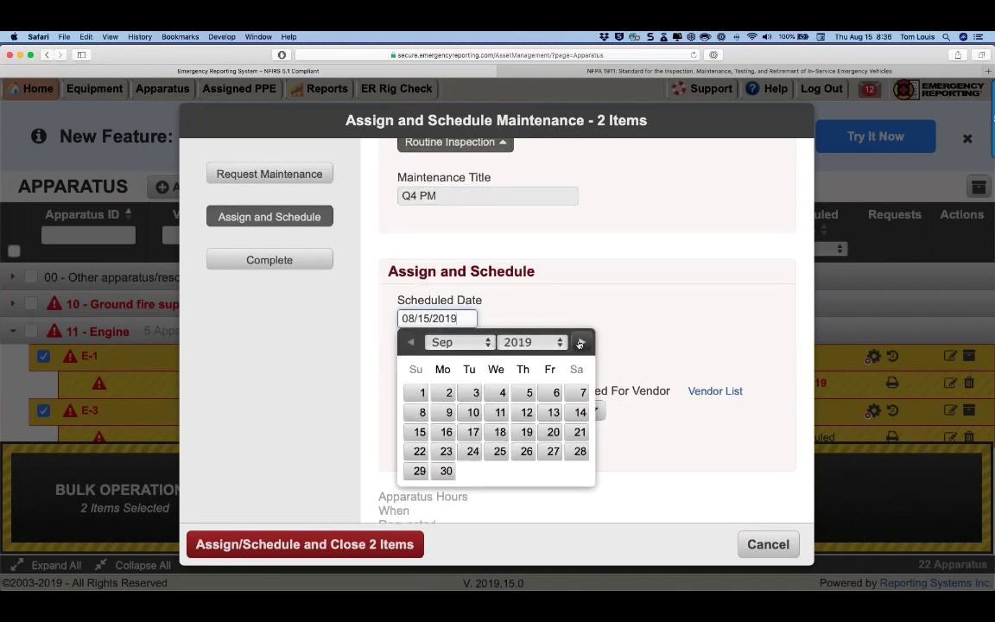
pyautogui.click(581, 343)
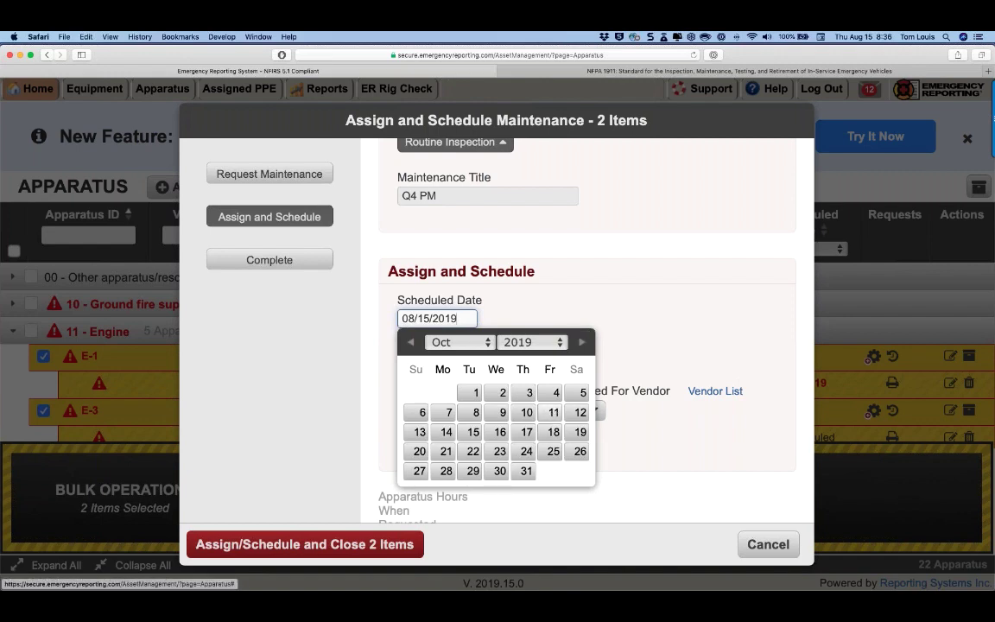
pyautogui.click(582, 343)
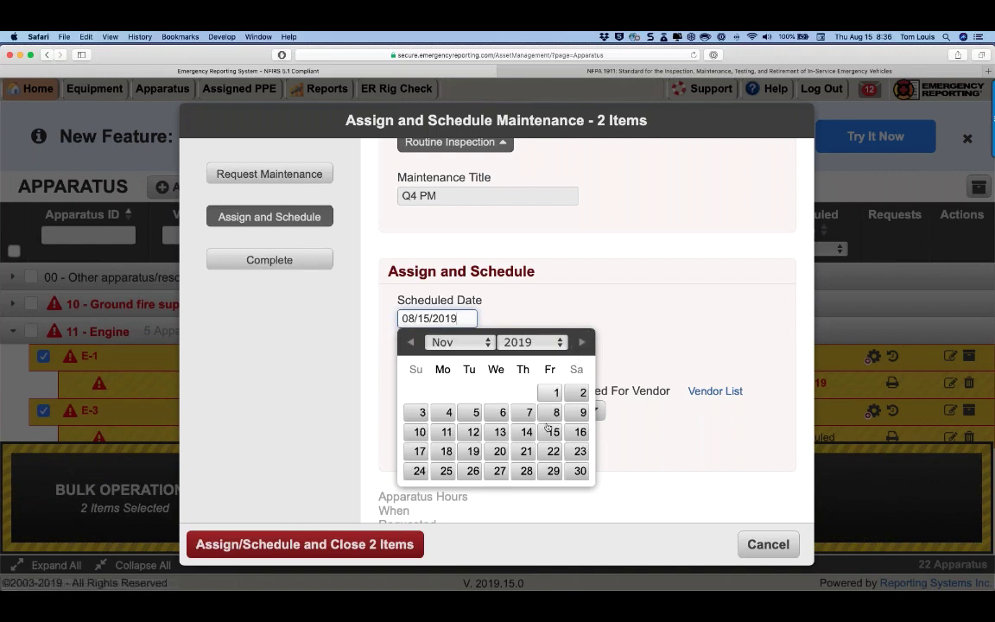
pyautogui.click(576, 471)
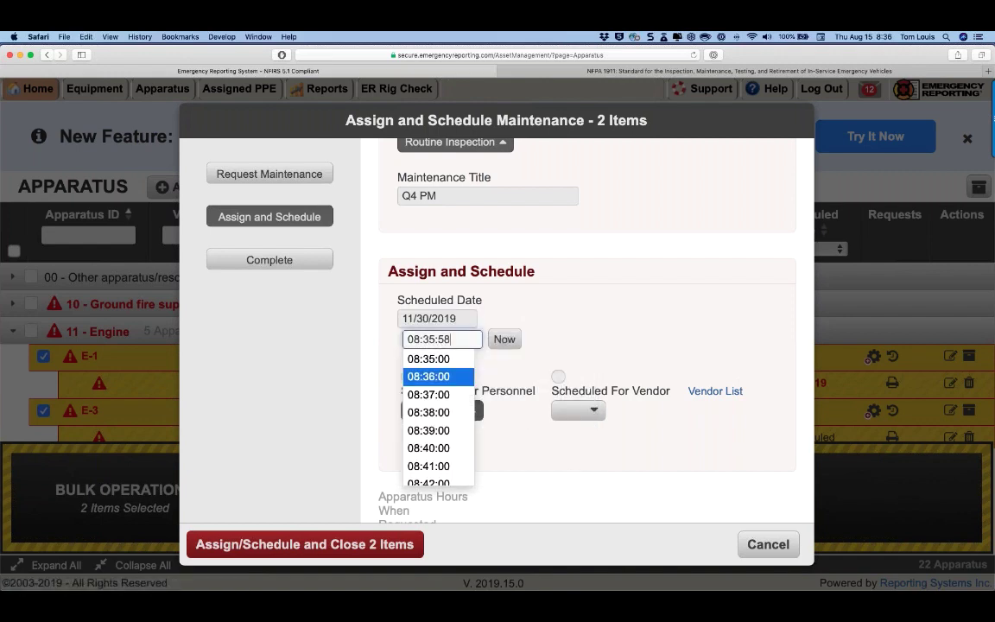
pyautogui.click(458, 350)
# - Schedule the routine inspection for the listed personnel member and save the assignment for both engines
pyautogui.scroll(-5, 526, 289)
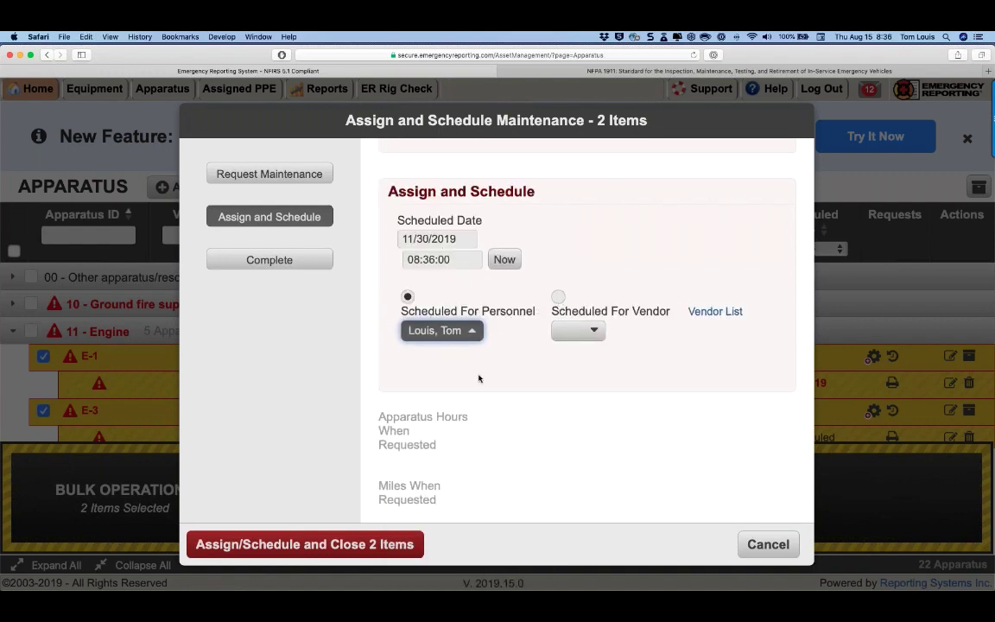
pyautogui.scroll(-4, 500, 362)
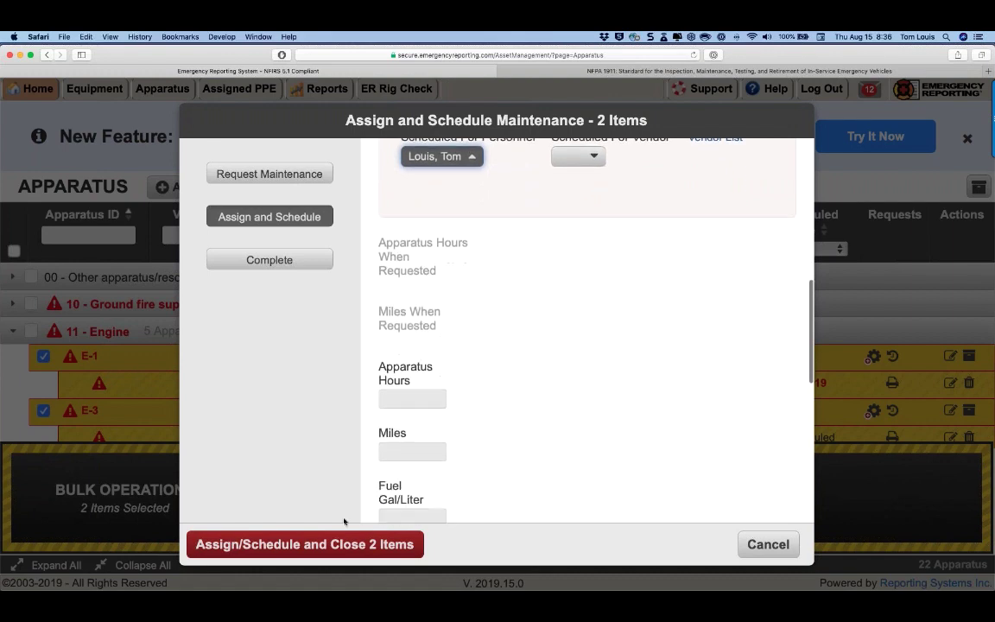
pyautogui.click(300, 546)
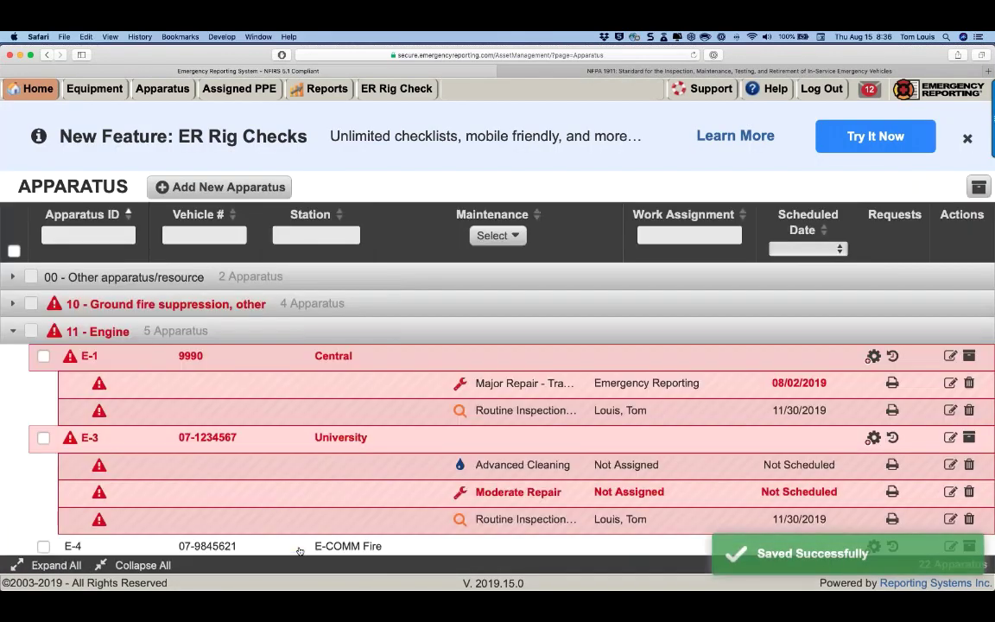
# - Open the home dashboard in a new tab, examine the Maintenance options in its notification settings, and leave the settings unchanged
pyautogui.scroll(-3, 207, 384)
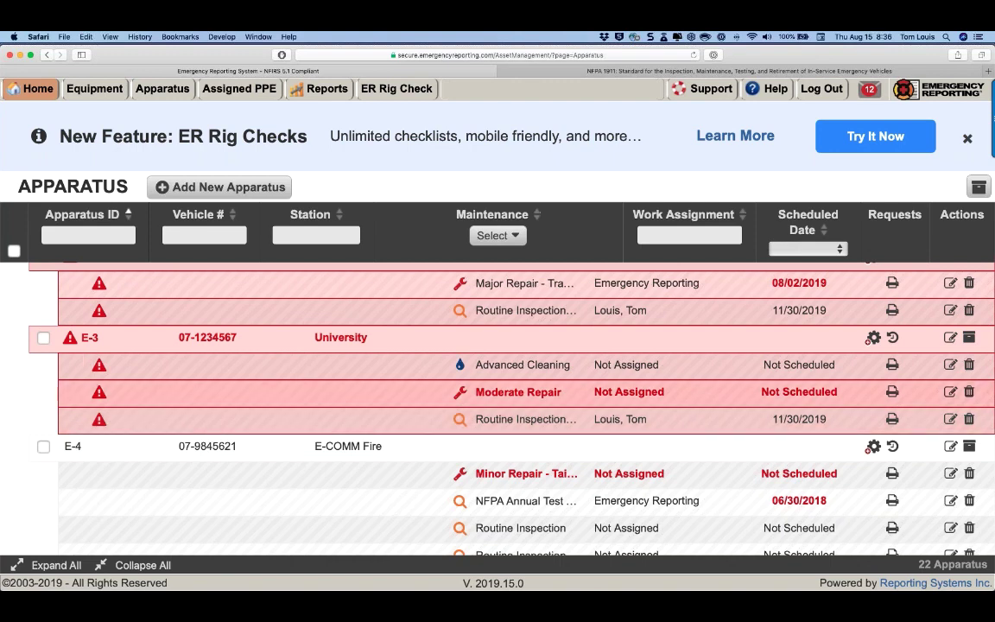
pyautogui.rightClick(27, 95)
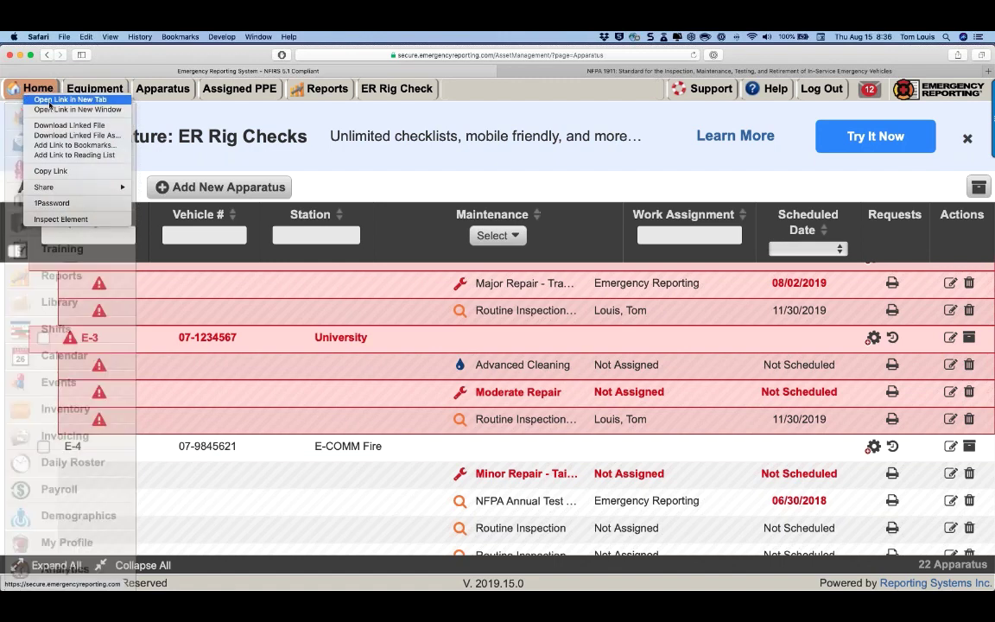
pyautogui.click(61, 99)
pyautogui.click(404, 73)
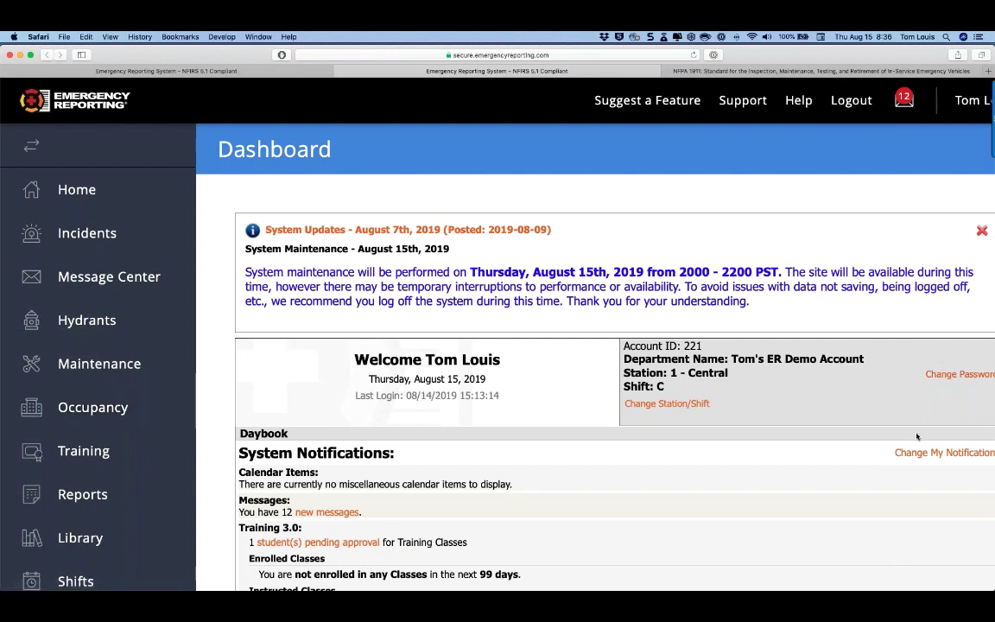
pyautogui.click(908, 452)
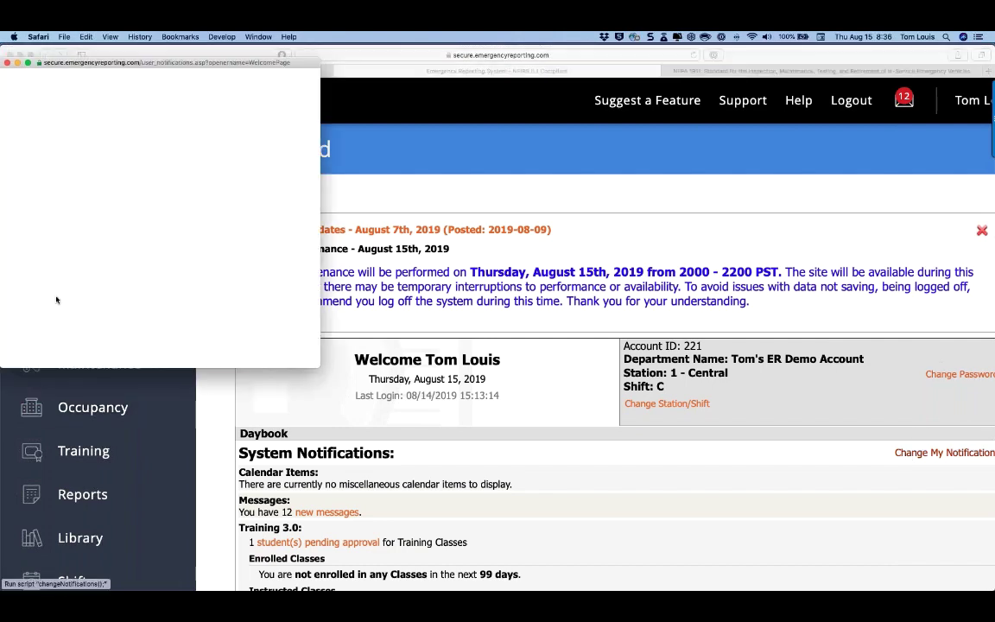
pyautogui.scroll(-10, 57, 300)
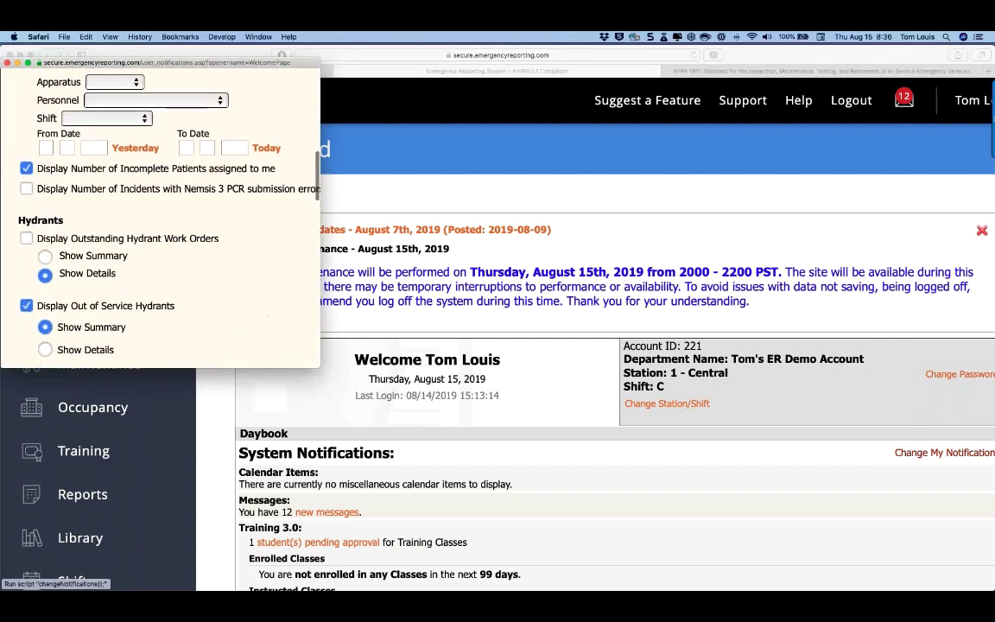
pyautogui.scroll(-5, 51, 243)
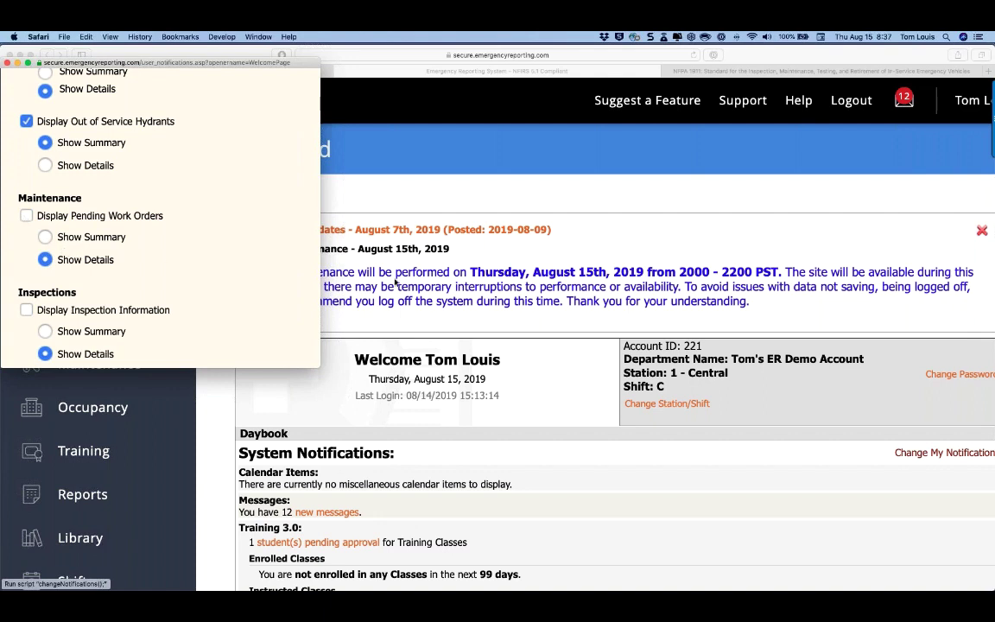
pyautogui.click(434, 191)
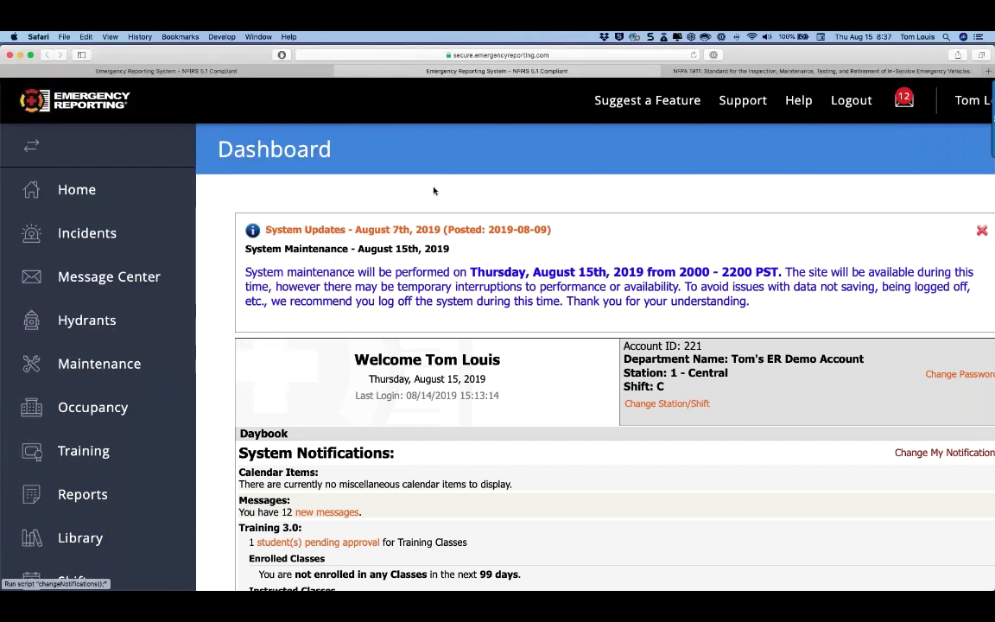
# - Open the Maintenance module's apparatus list from the dashboard and expand the Ground fire suppression and Engine groups
pyautogui.scroll(-2, 102, 278)
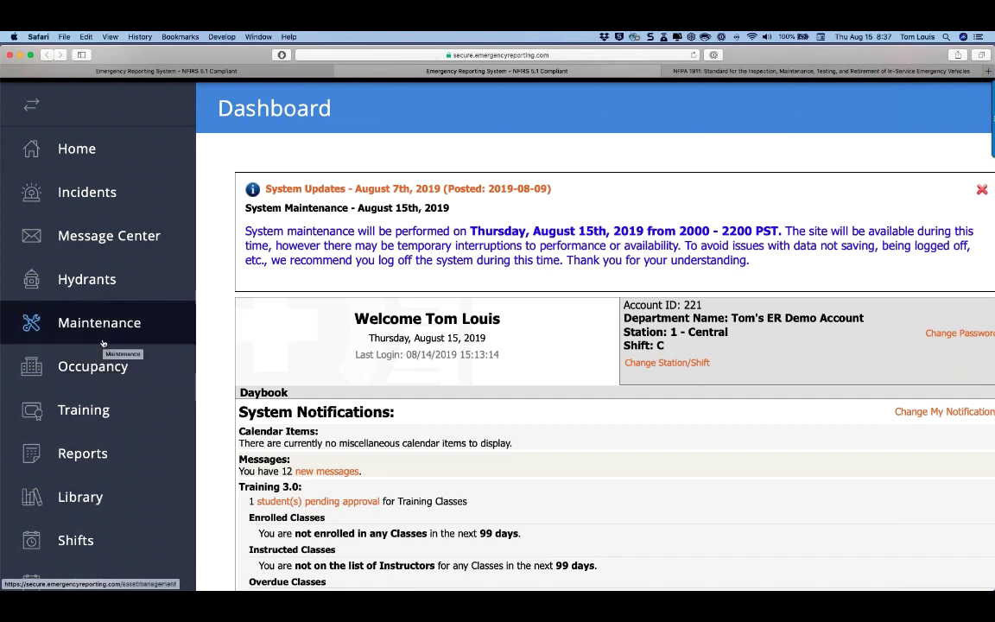
pyautogui.scroll(1, 102, 344)
pyautogui.scroll(2, 103, 344)
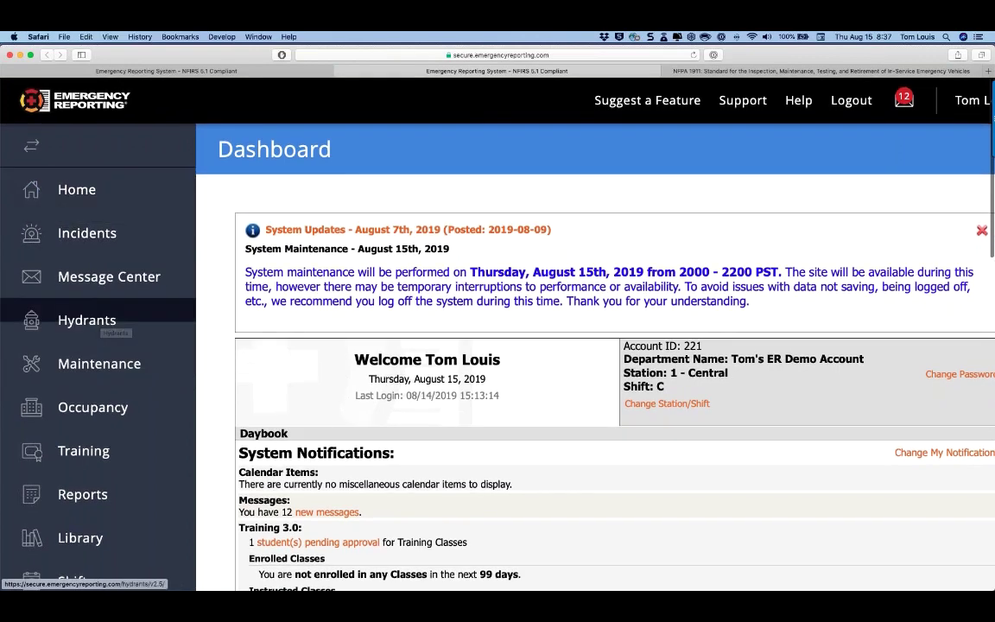
pyautogui.click(76, 352)
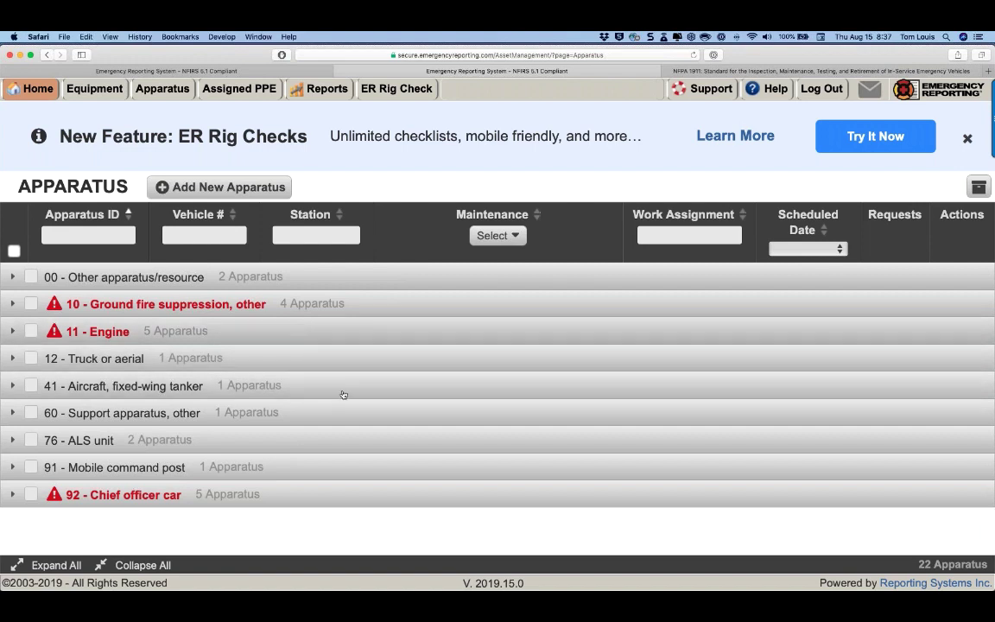
pyautogui.click(11, 304)
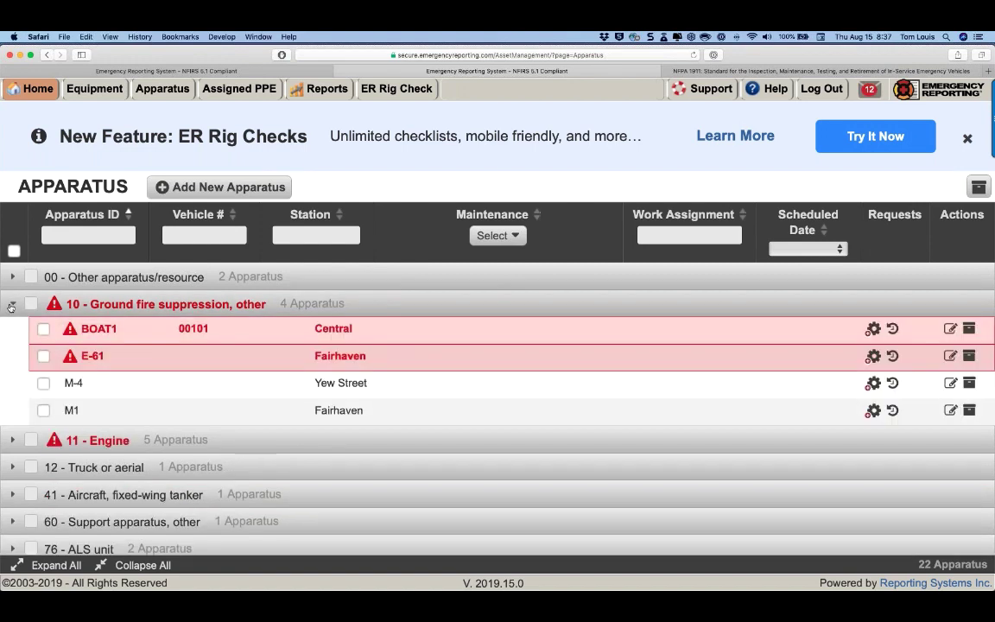
pyautogui.click(14, 440)
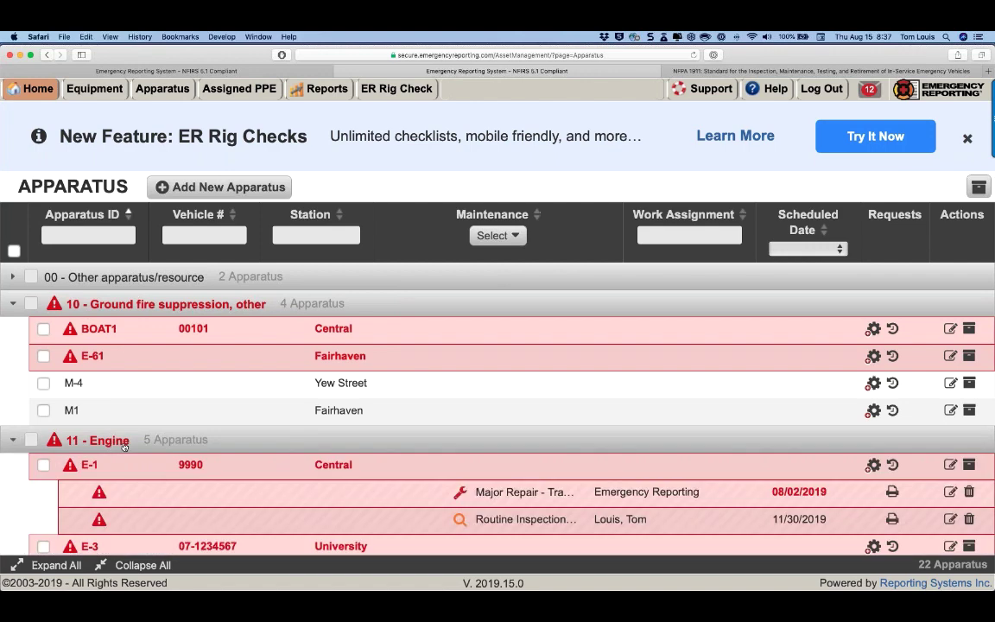
# - Open engine E-1's Major Repair maintenance record and move it to the Complete stage
pyautogui.scroll(-5, 124, 448)
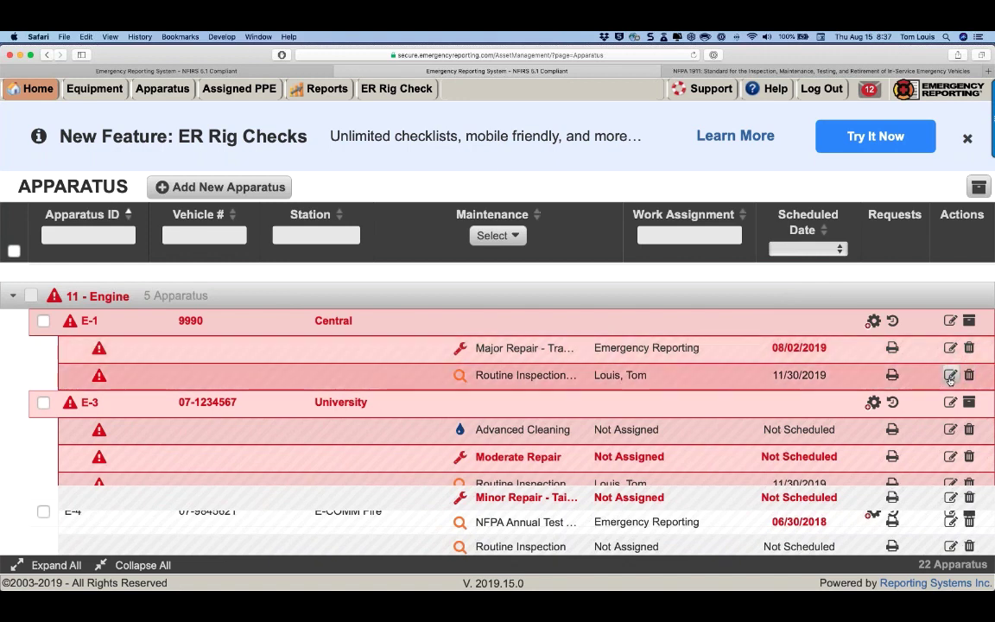
pyautogui.click(951, 348)
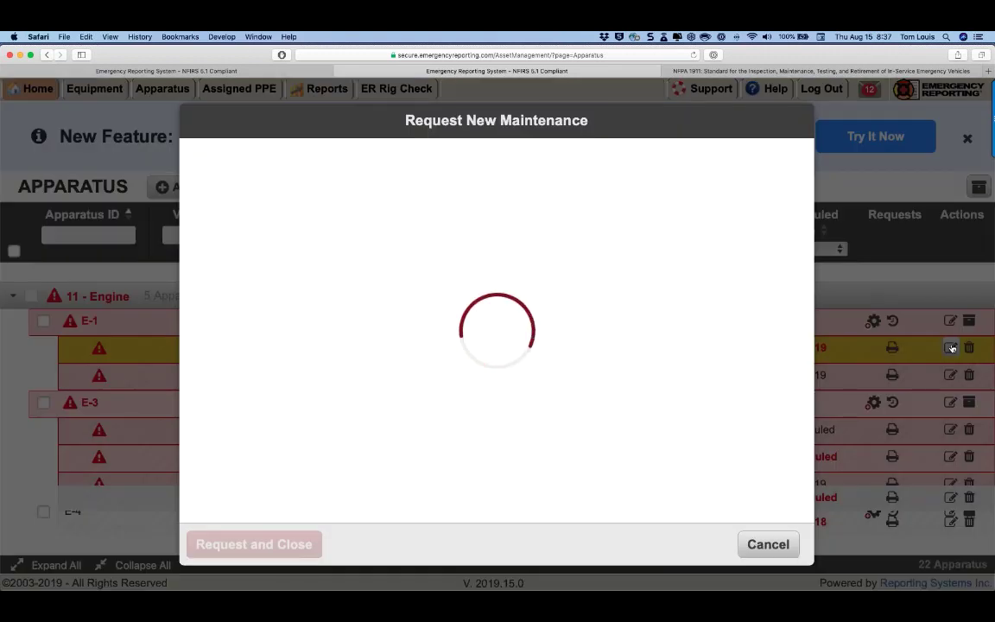
pyautogui.click(281, 264)
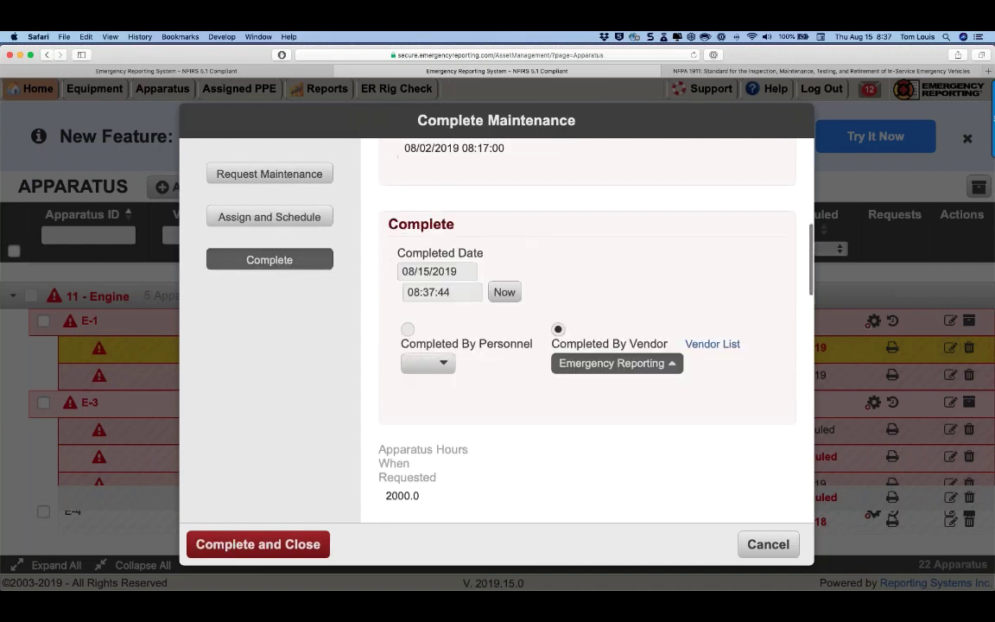
# - Record 2001 apparatus hours and 120010 miles for the completed repair
pyautogui.scroll(-5, 465, 406)
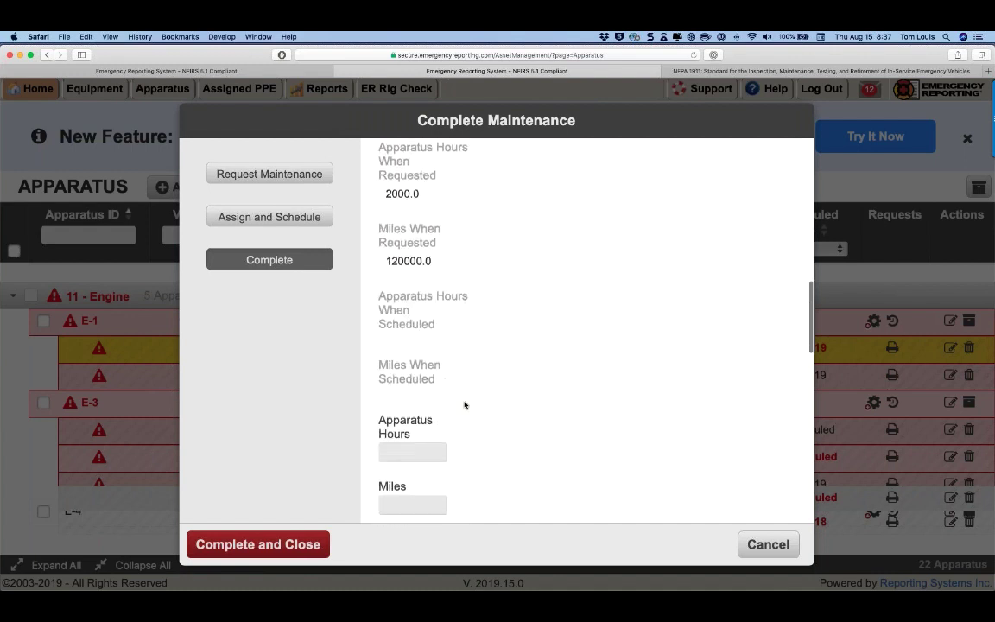
pyautogui.scroll(-2, 465, 405)
pyautogui.click(413, 394)
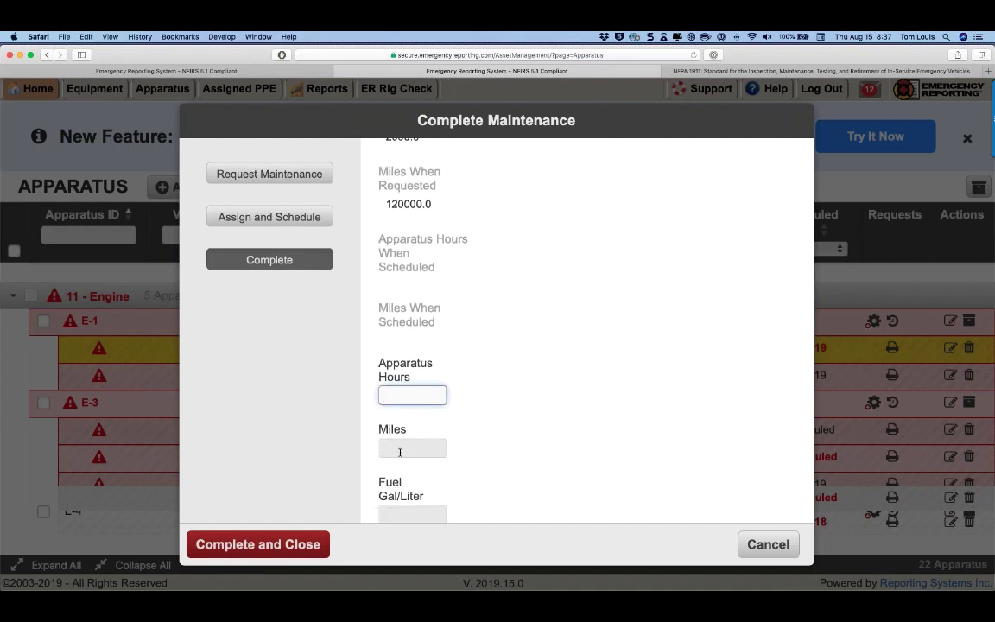
pyautogui.scroll(3, 400, 451)
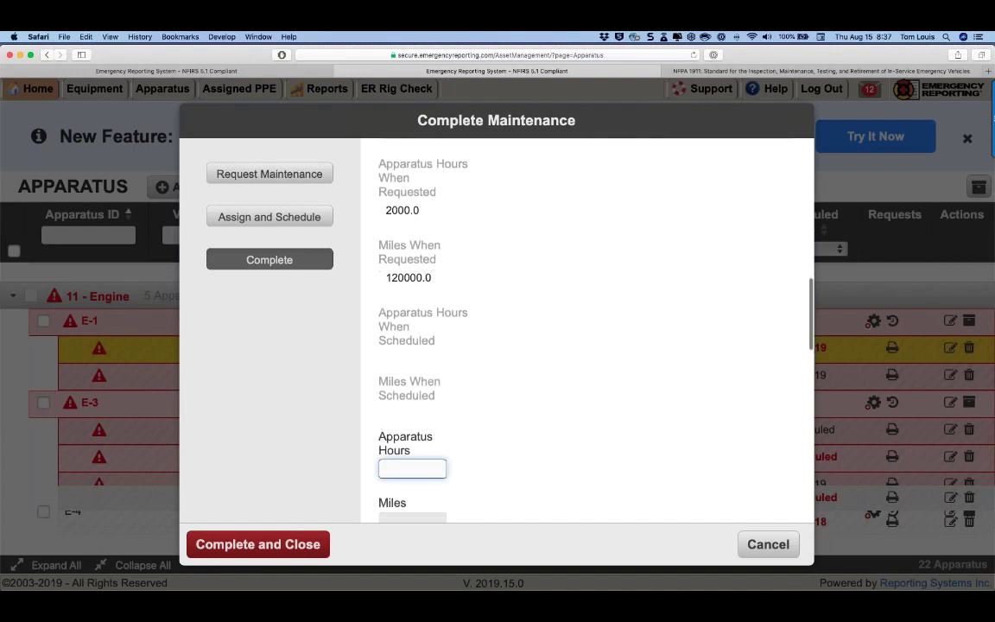
pyautogui.write('20001')
pyautogui.press('BackSpace')
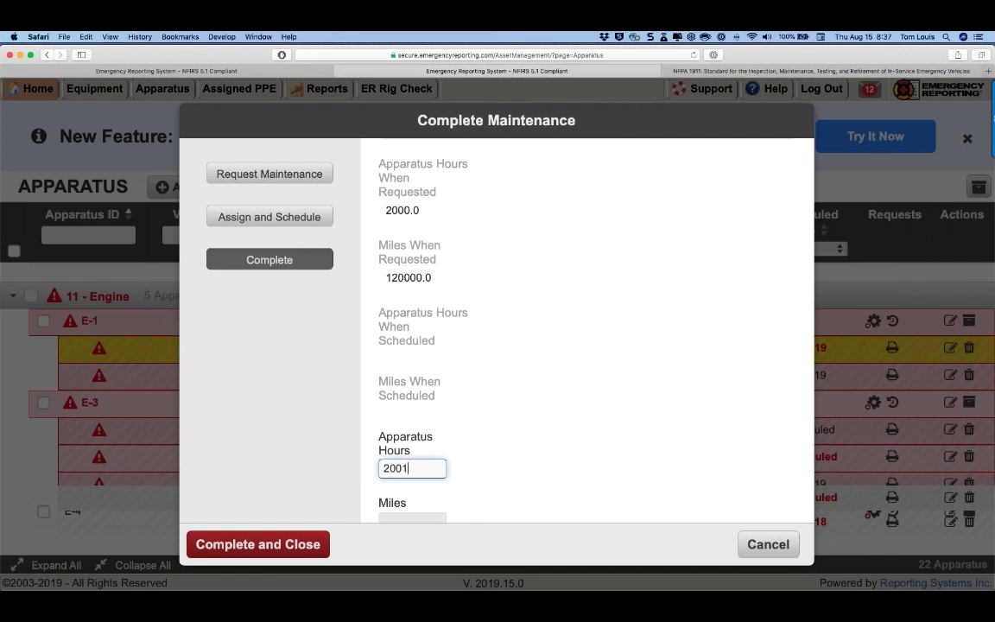
pyautogui.scroll(-1, 401, 489)
pyautogui.click(402, 489)
pyautogui.write('12')
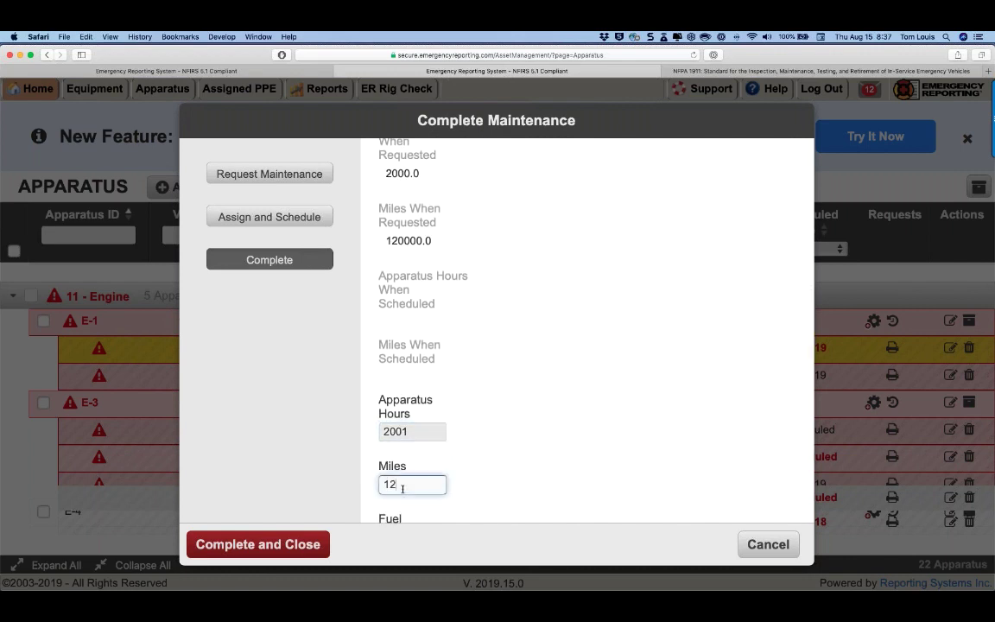
pyautogui.write('0010')
# - Set the apparatus status to In Service, mark the test result Passed, and record 10 labor hours
pyautogui.scroll(-9, 465, 426)
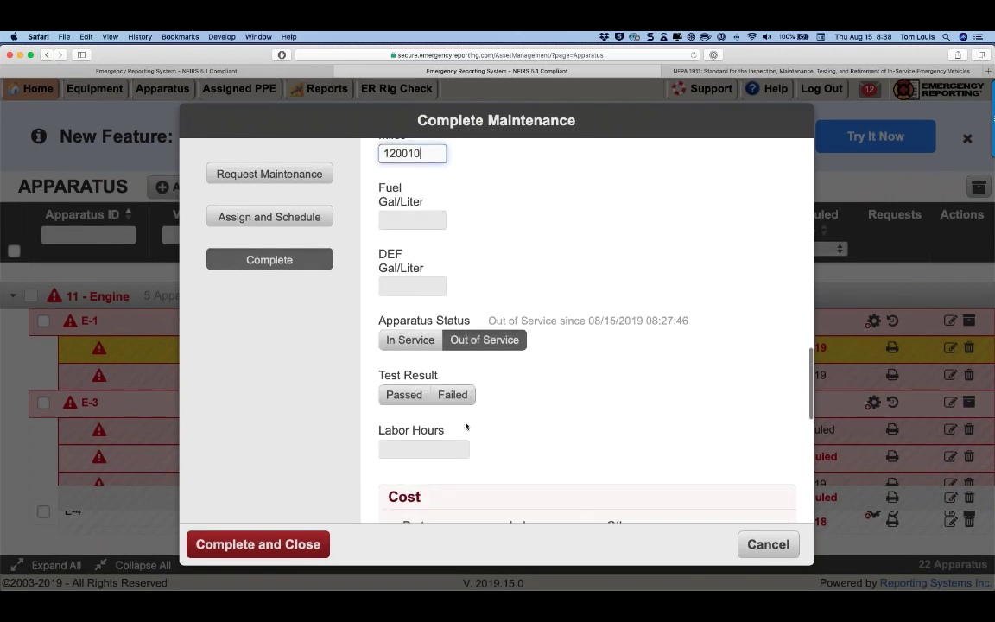
pyautogui.scroll(-2, 466, 426)
pyautogui.click(410, 271)
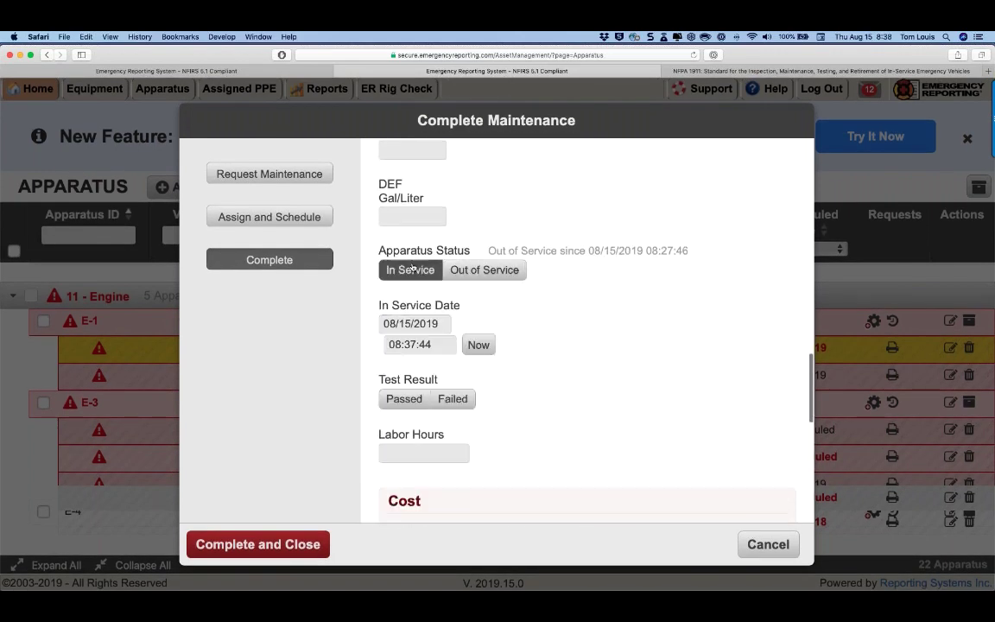
pyautogui.click(404, 399)
pyautogui.scroll(-4, 410, 399)
pyautogui.click(414, 307)
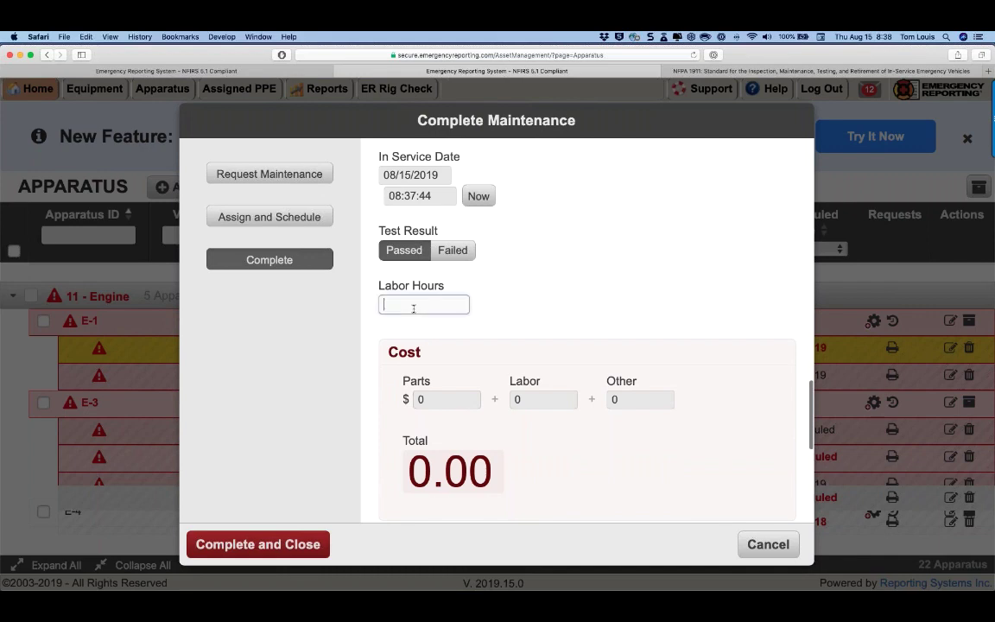
pyautogui.write('10')
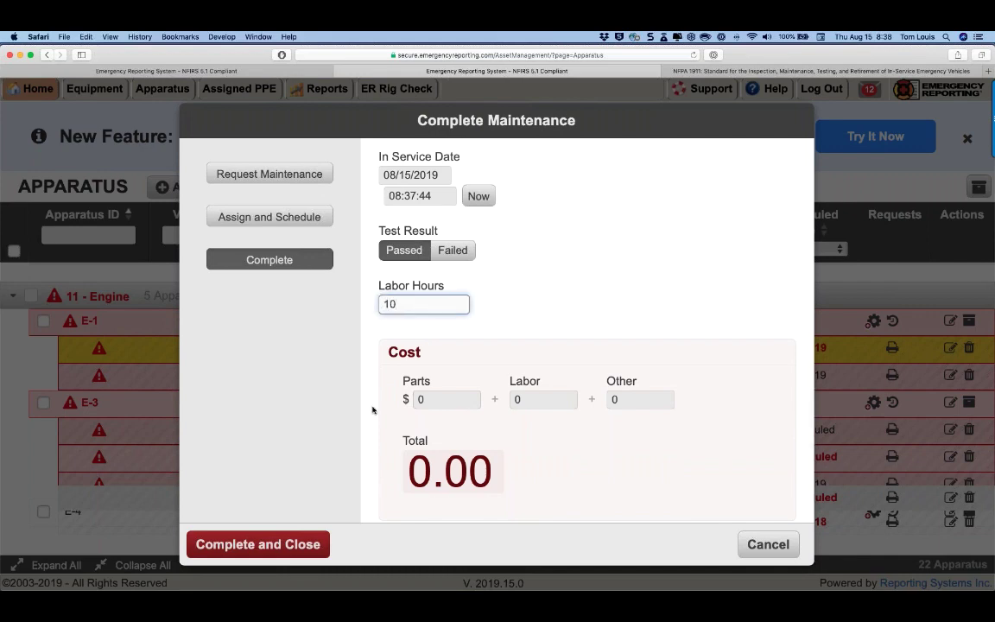
# - Enter the repair costs as 2000 for parts, 2000 for labor and 300 for other
pyautogui.click(438, 396)
pyautogui.press('BackSpace')
pyautogui.write('2000')
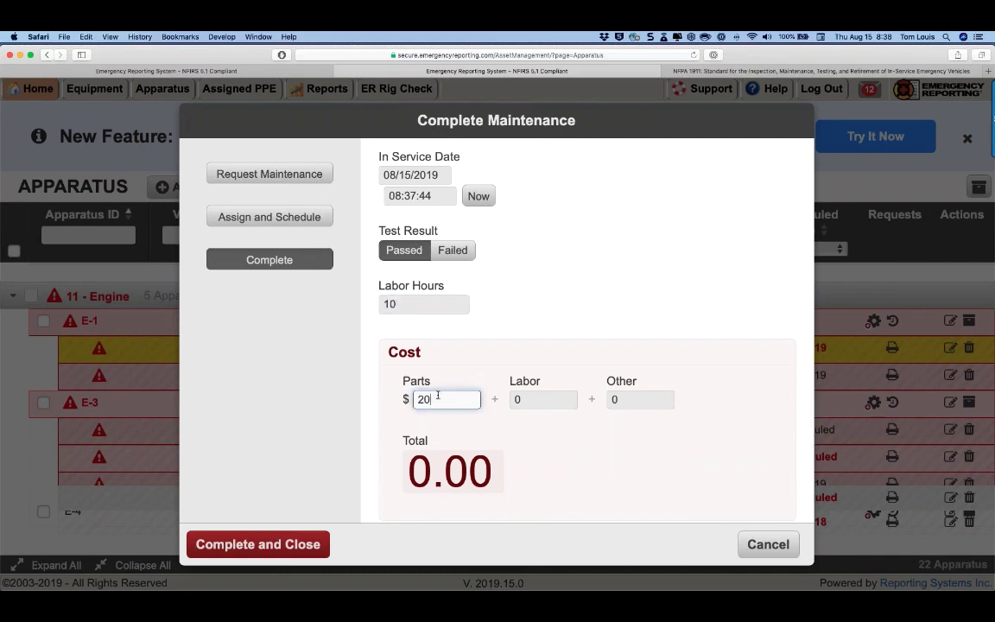
pyautogui.press('Tab')
pyautogui.write('2000')
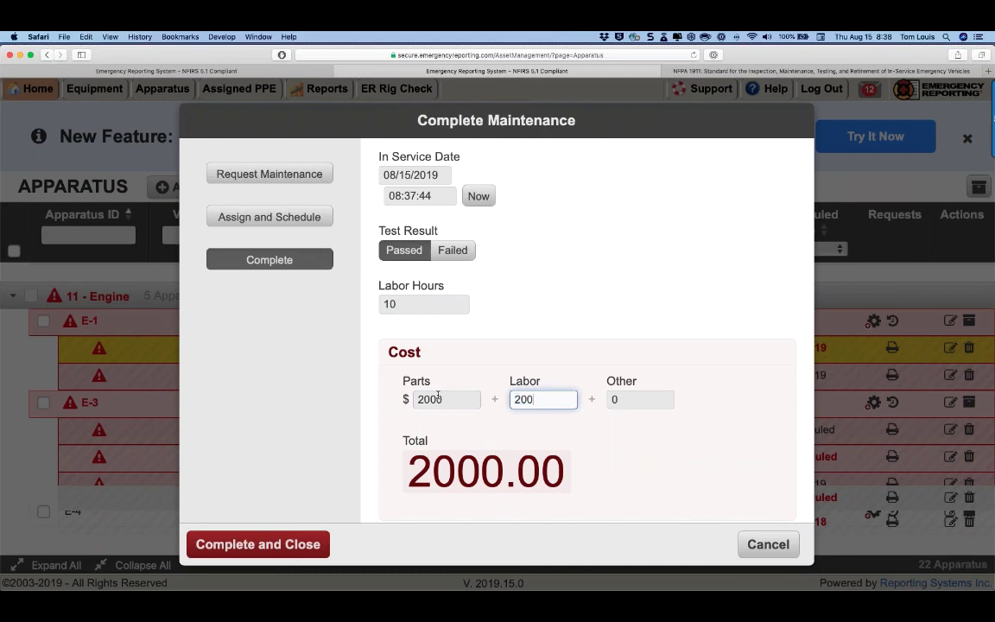
pyautogui.press('Tab')
pyautogui.write('300')
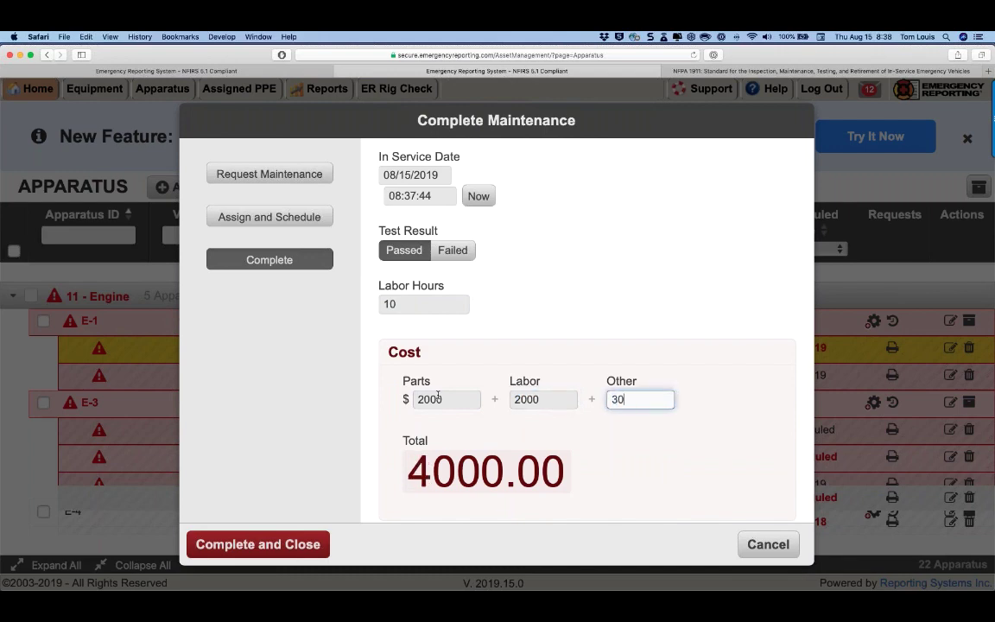
# - Complete and close the repair record without adding notes or files, and decline sending the completion email
pyautogui.scroll(-5, 438, 397)
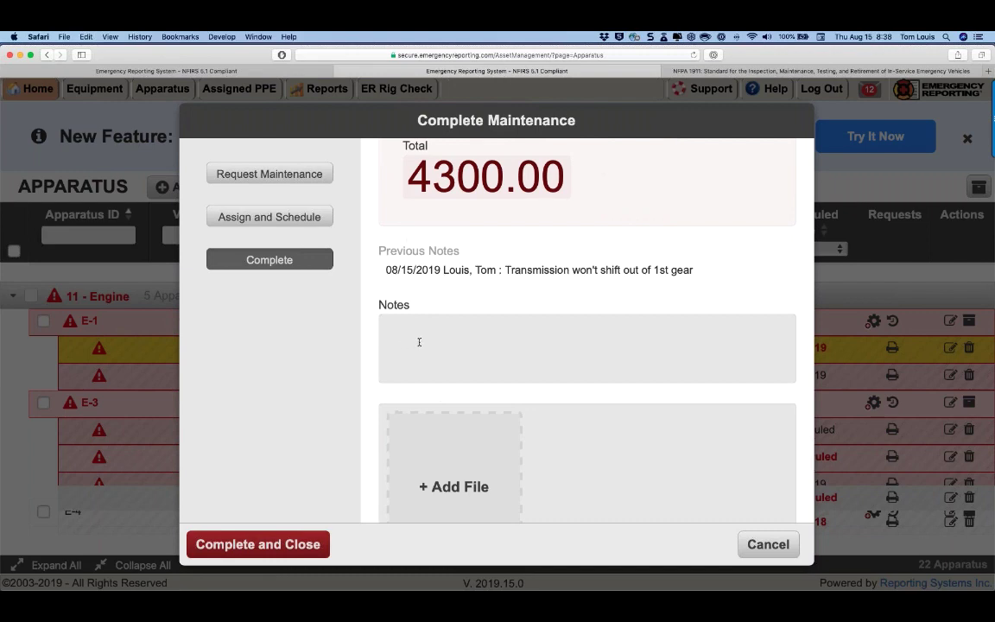
pyautogui.scroll(-3, 415, 342)
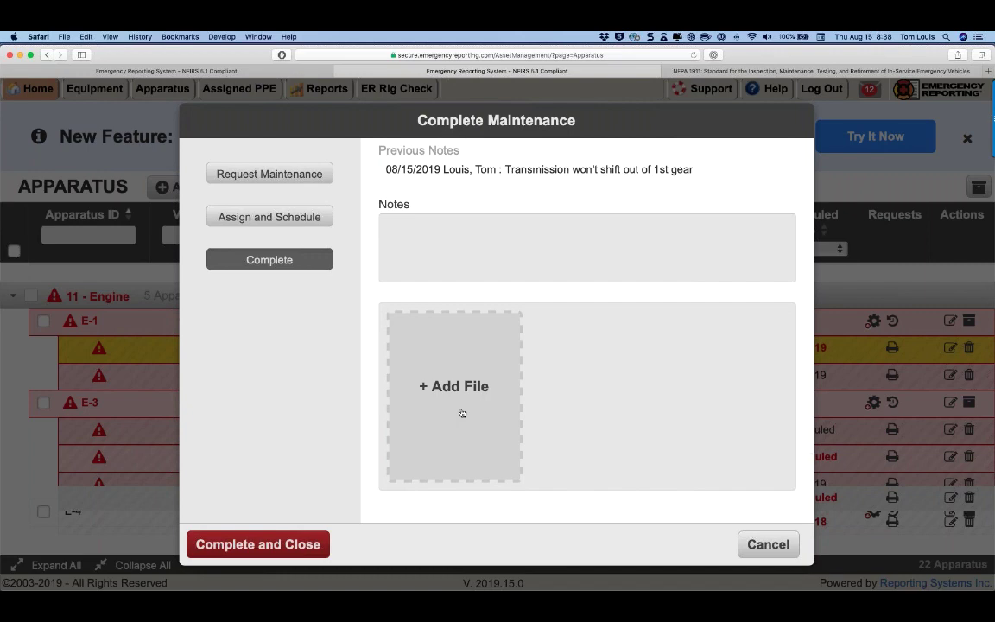
pyautogui.click(285, 544)
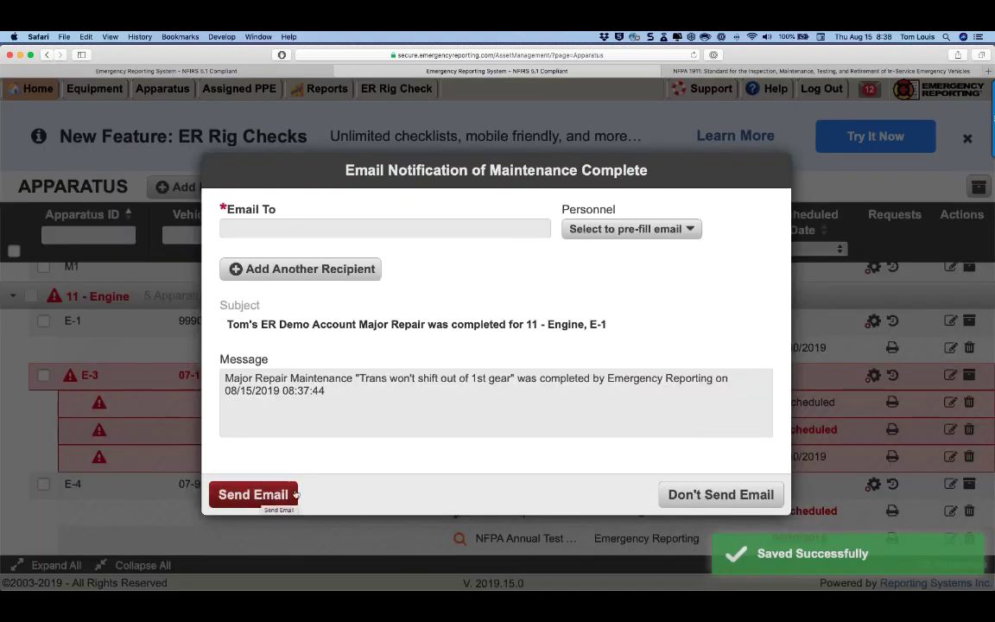
pyautogui.click(719, 492)
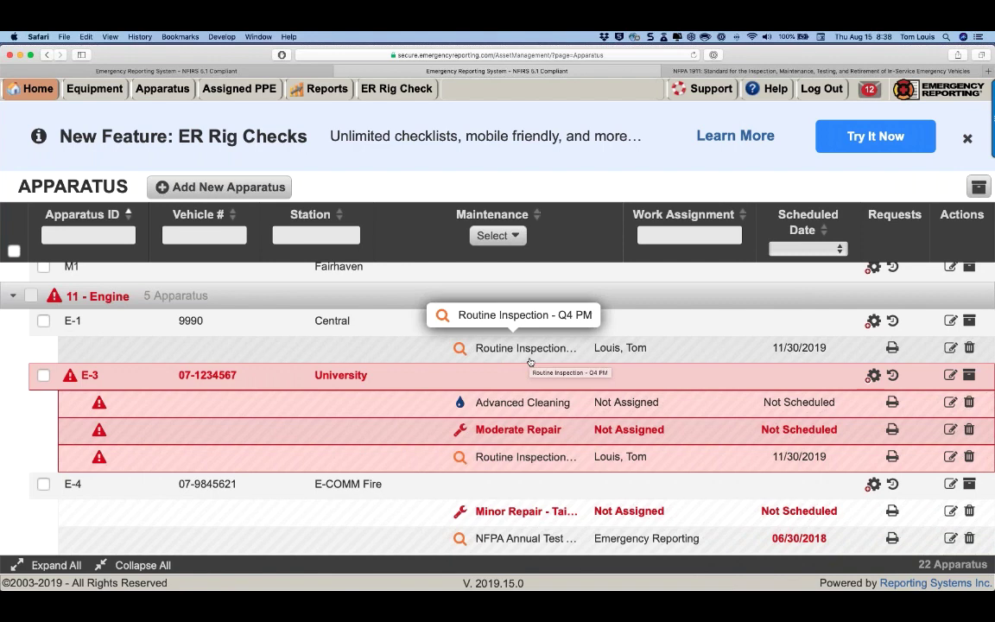
# - View engine E-1's apparatus details form and return to the apparatus list without changing anything
pyautogui.scroll(-1, 531, 362)
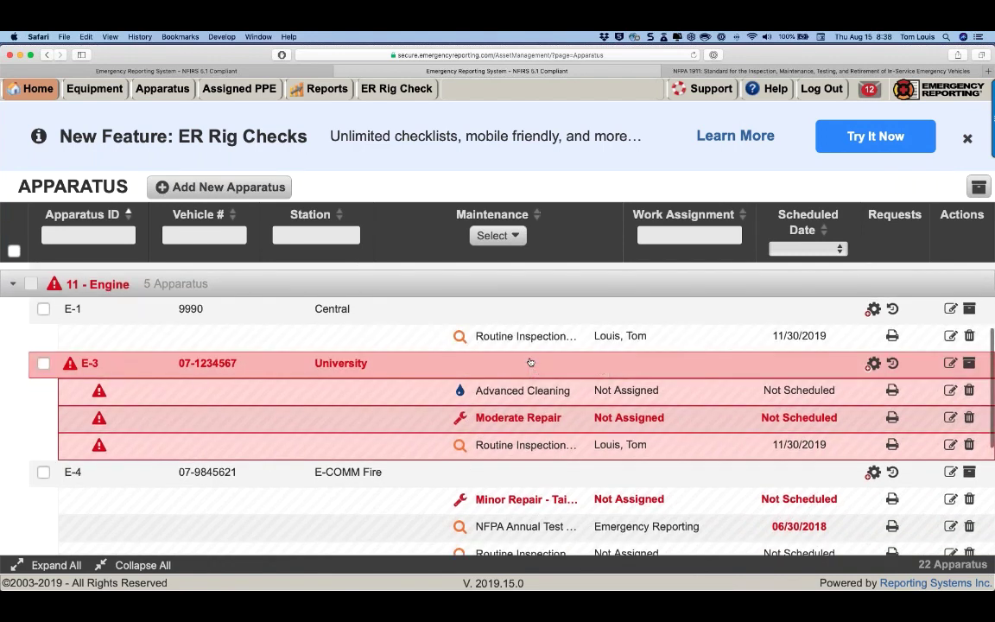
pyautogui.scroll(2, 531, 362)
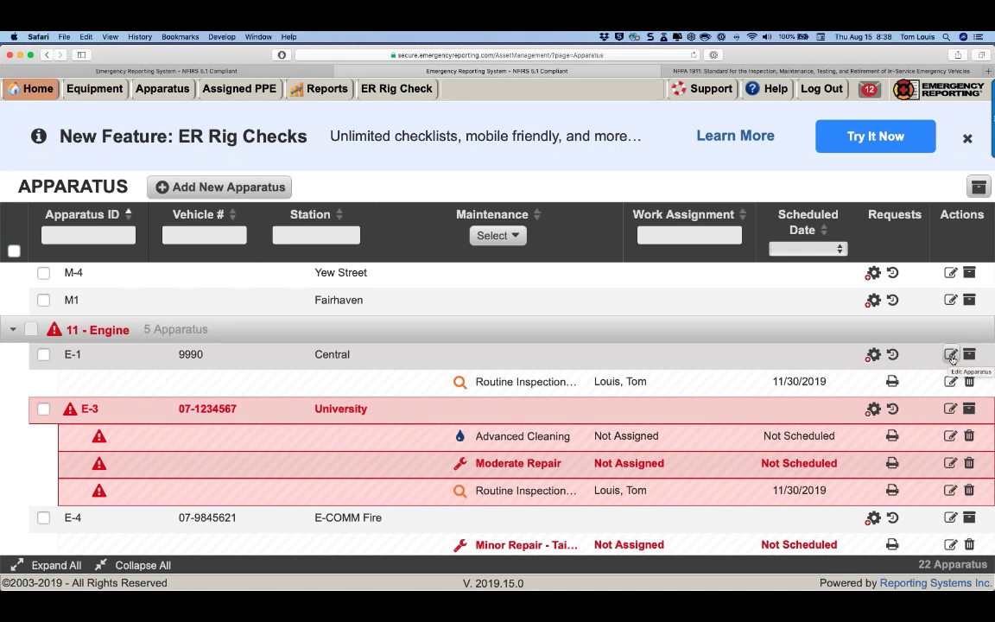
pyautogui.click(952, 356)
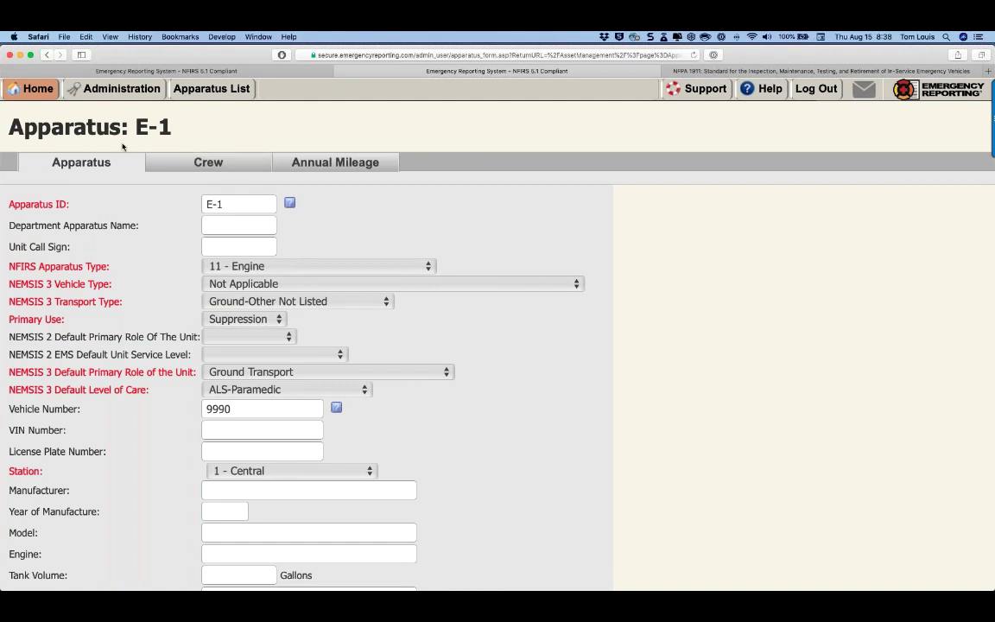
pyautogui.press('super+bracketleft')
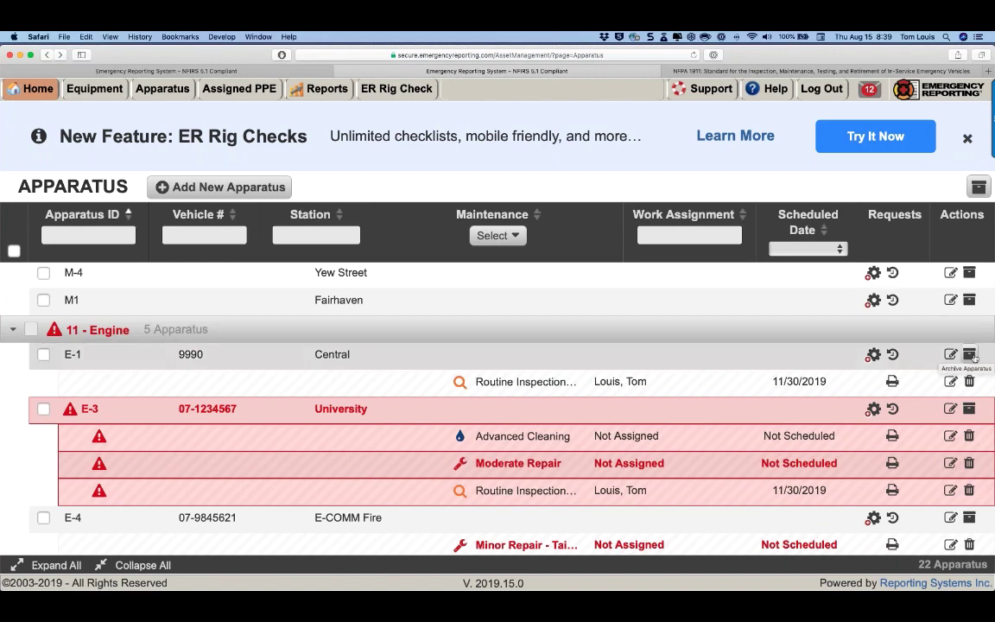
# - Archive engine E-1, restore it from the Engine group of the archived apparatus, and close the archive
pyautogui.click(971, 355)
pyautogui.click(408, 380)
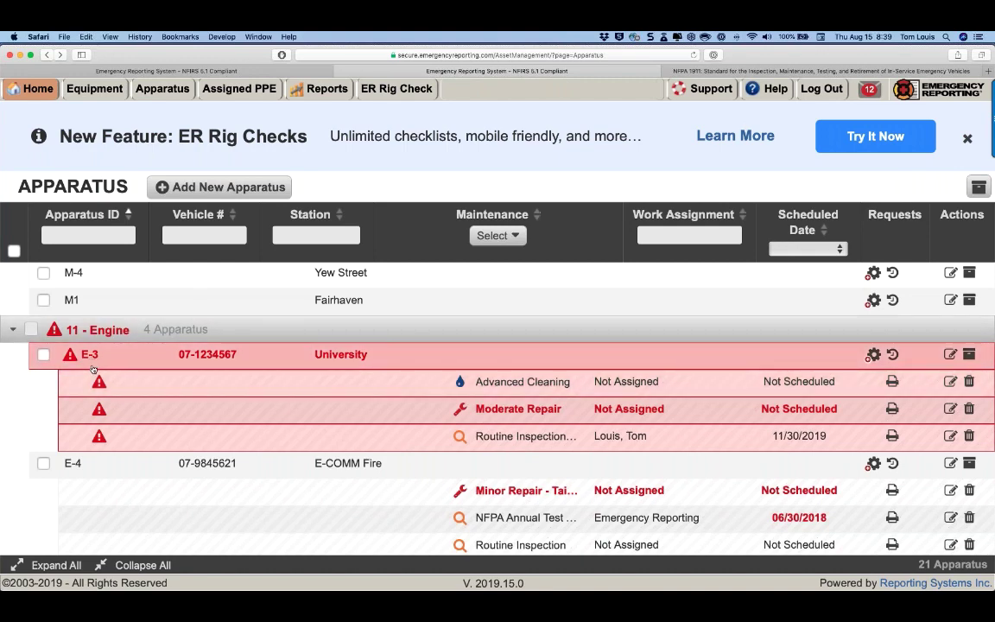
pyautogui.click(977, 189)
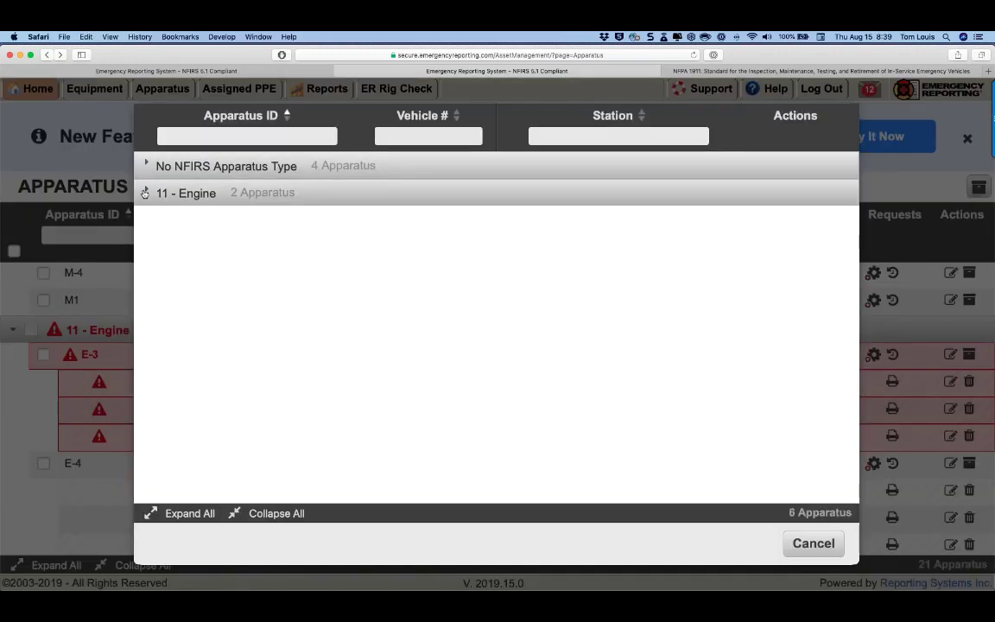
pyautogui.click(145, 193)
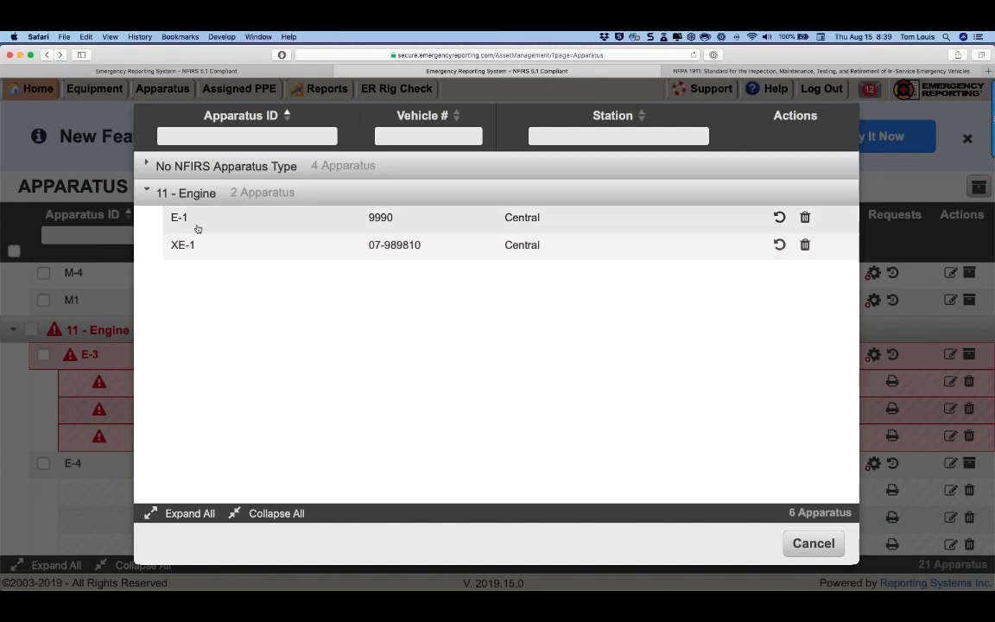
pyautogui.click(780, 217)
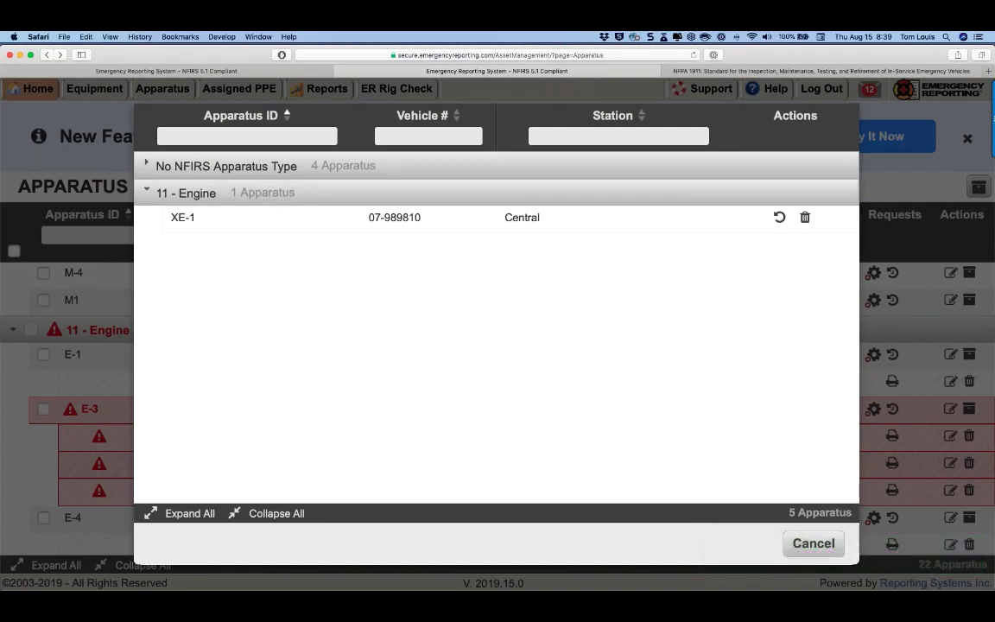
pyautogui.click(788, 541)
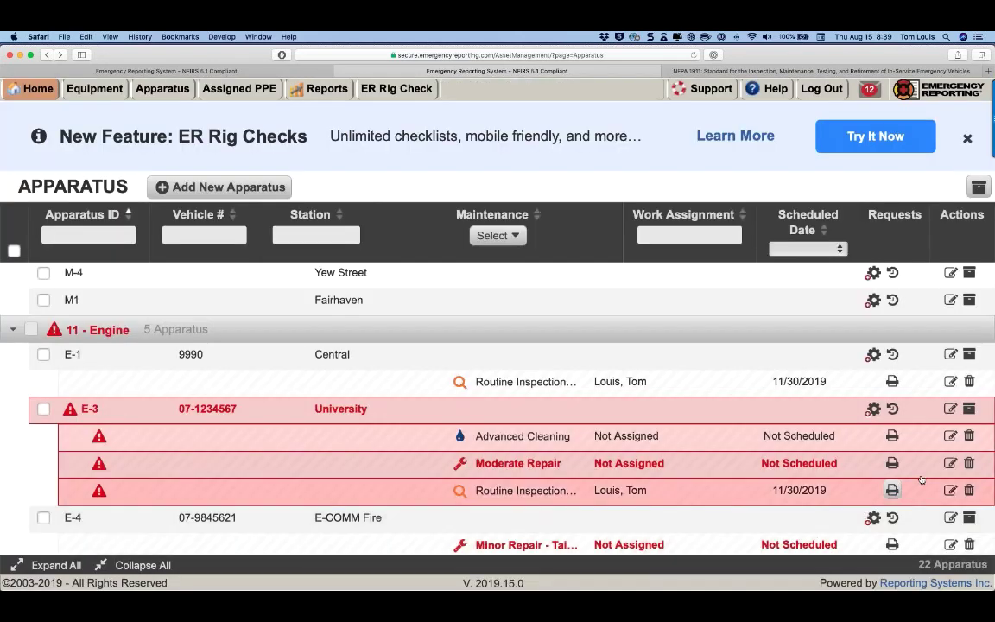
# - Open ER Rig Checks and examine its apparatus search field, filters and apparatus cards for the ground fire suppression and engine groups
pyautogui.scroll(-1, 650, 349)
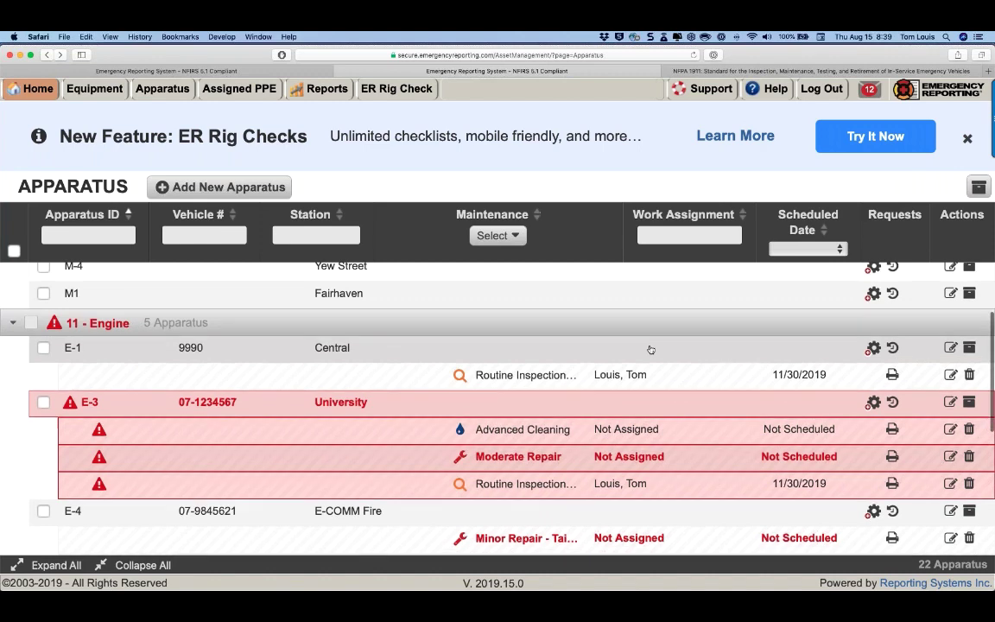
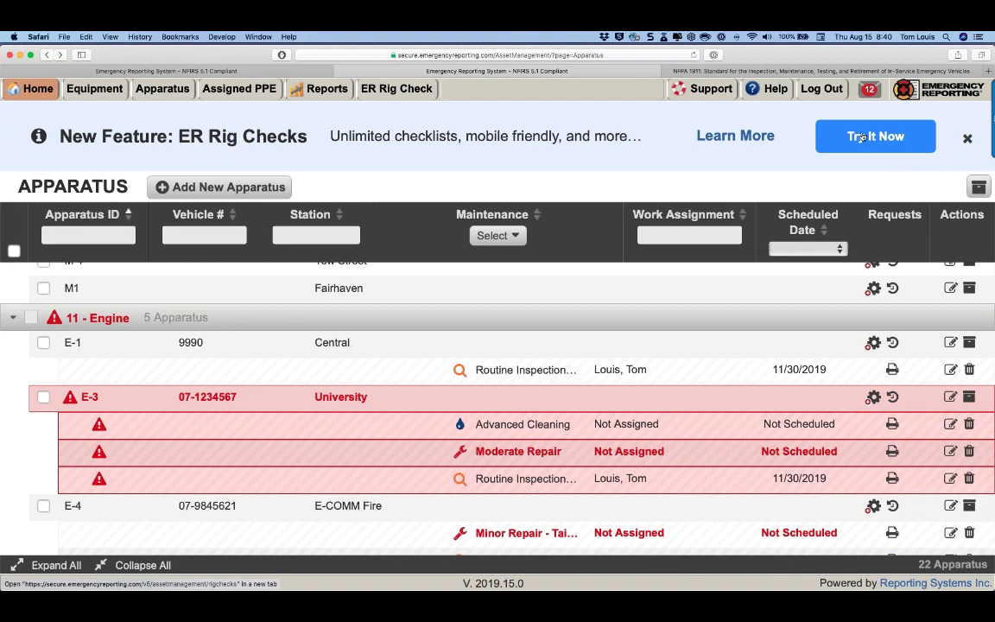
pyautogui.click(397, 96)
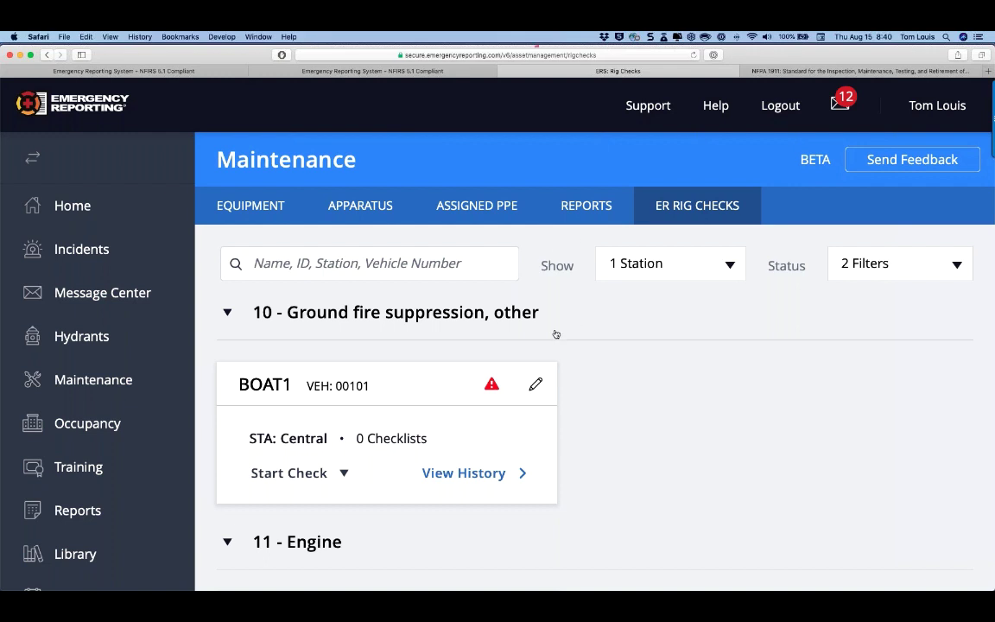
pyautogui.scroll(-1, 555, 334)
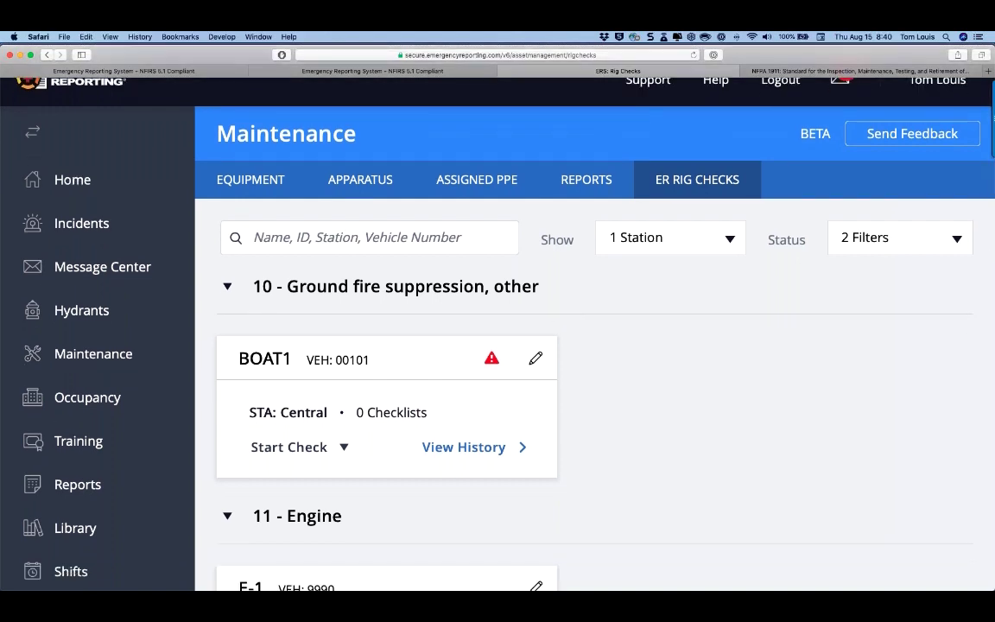
pyautogui.scroll(-2, 536, 330)
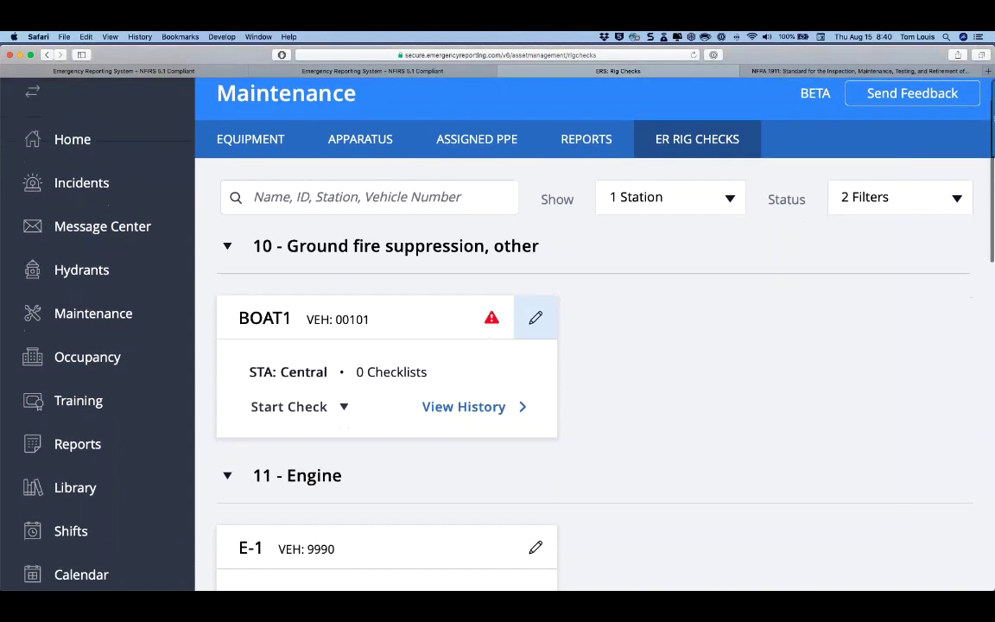
pyautogui.scroll(1, 535, 330)
pyautogui.scroll(1, 544, 337)
pyautogui.click(258, 236)
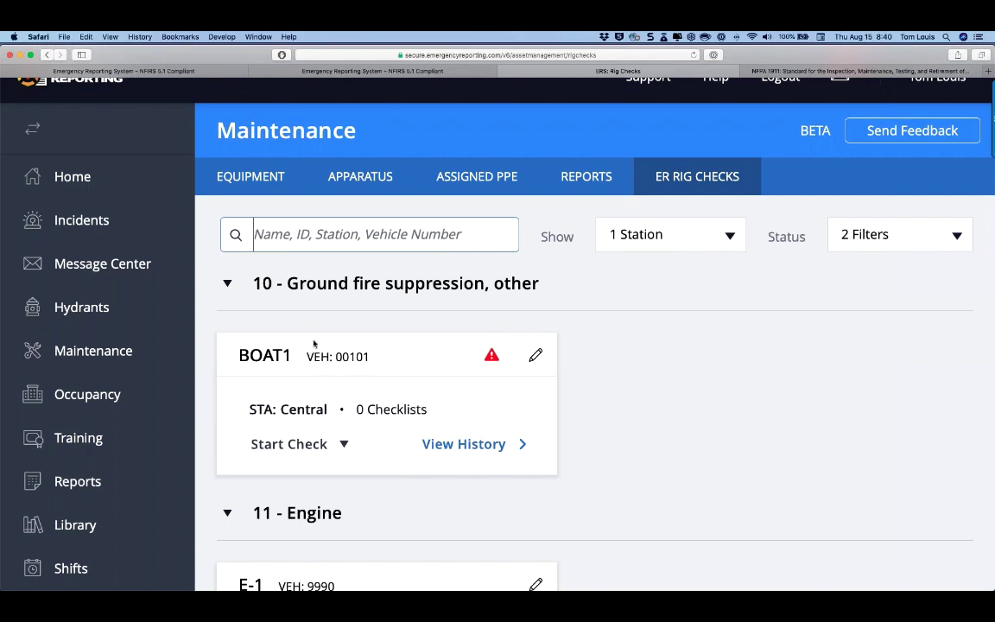
pyautogui.scroll(-4, 319, 369)
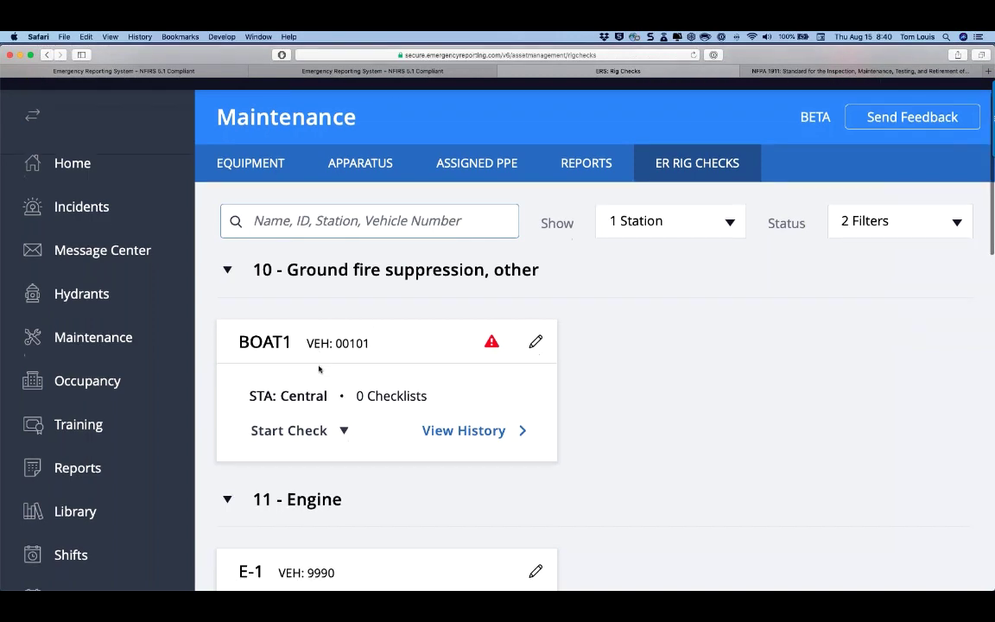
# - Show the rig checks for All Apparatus instead of only the Central station
pyautogui.scroll(-1, 318, 369)
pyautogui.scroll(-2, 319, 369)
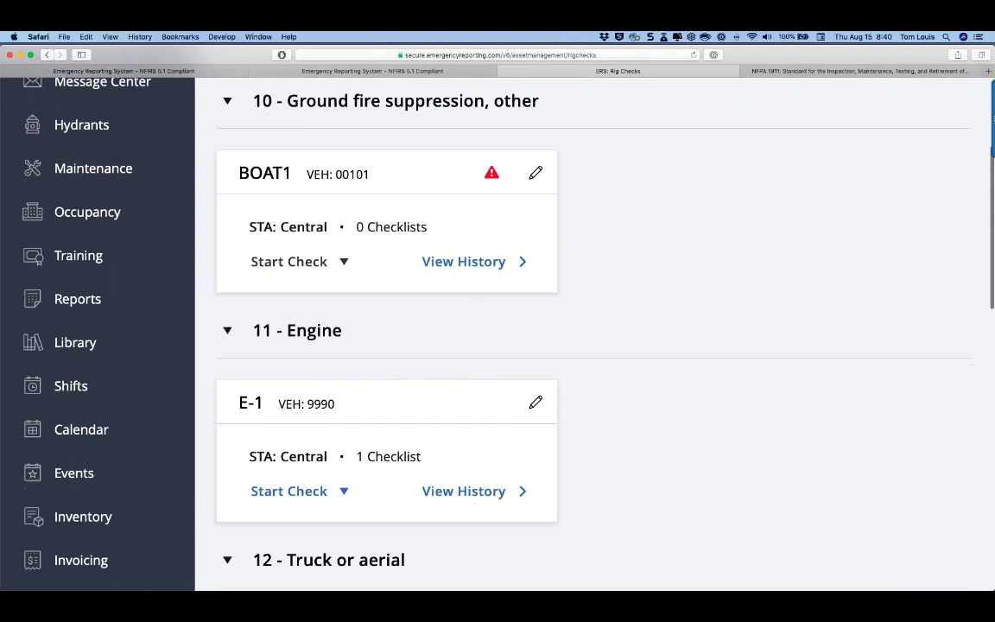
pyautogui.scroll(6, 519, 329)
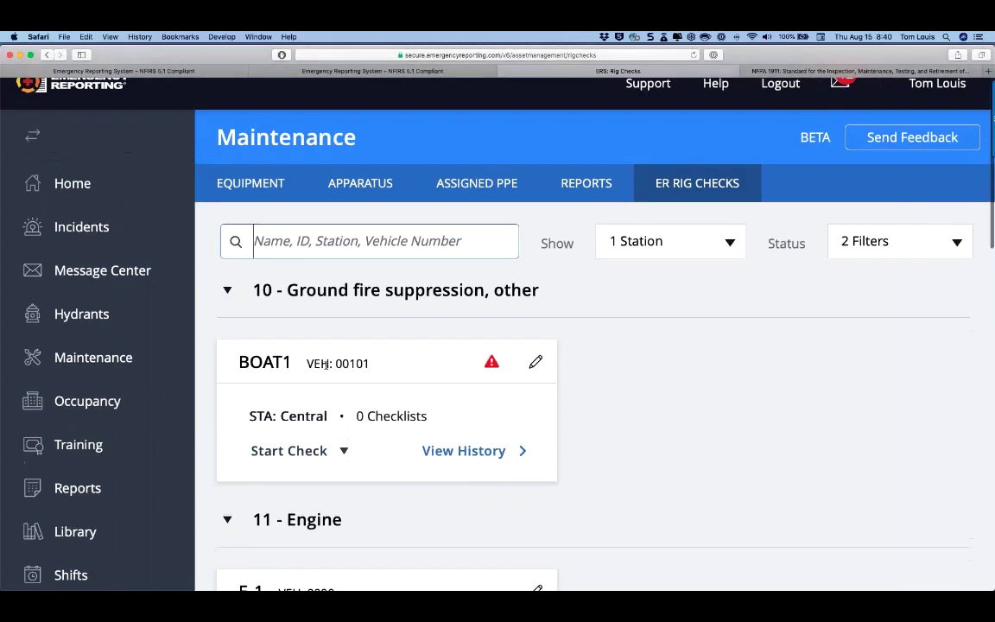
pyautogui.click(702, 247)
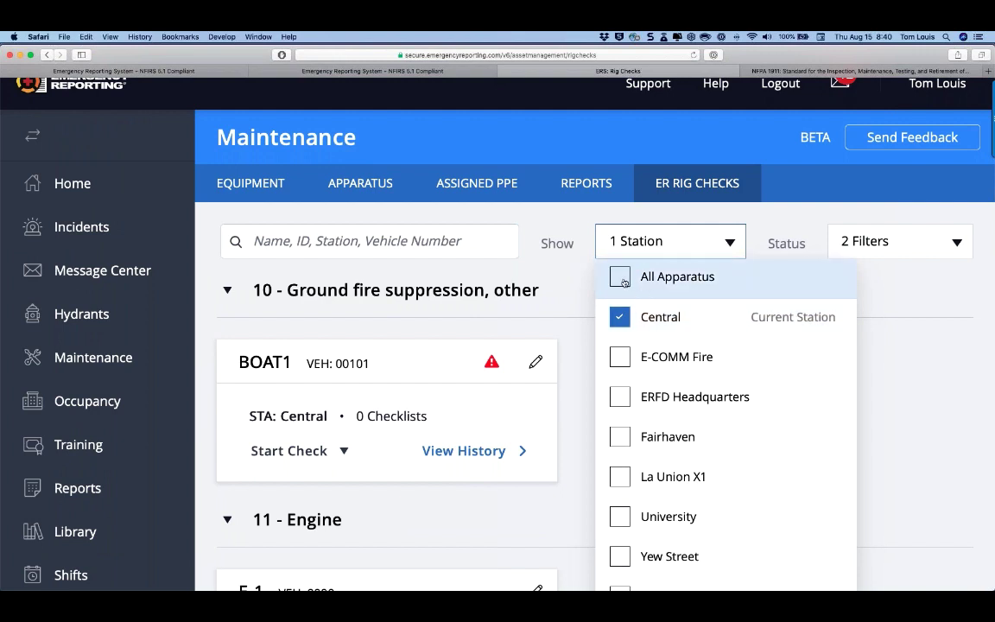
pyautogui.click(622, 279)
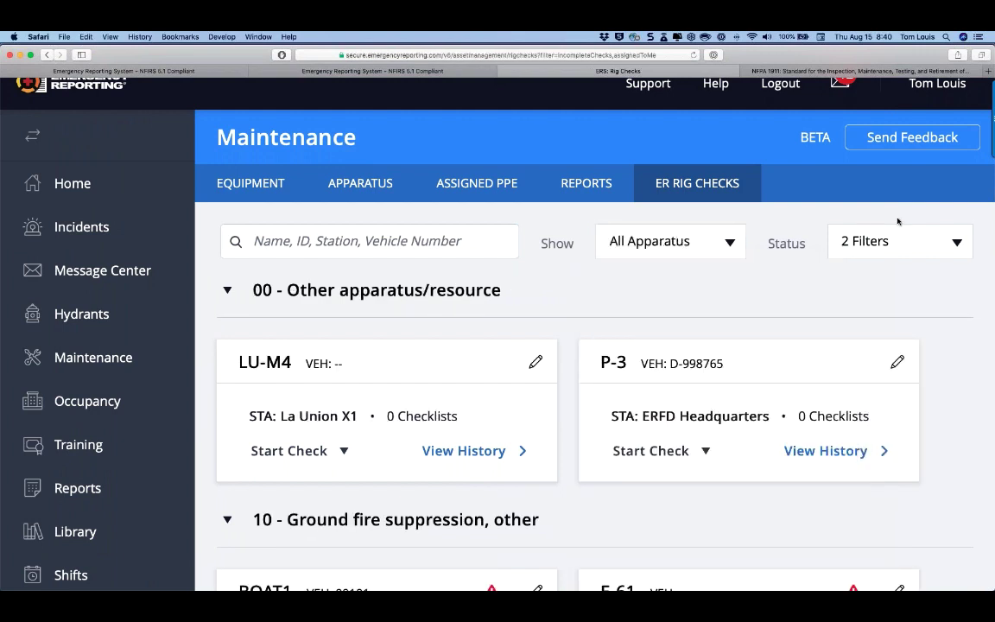
# - Try the Assigned To My Station status filter on the rig checks list and clear it again
pyautogui.click(887, 241)
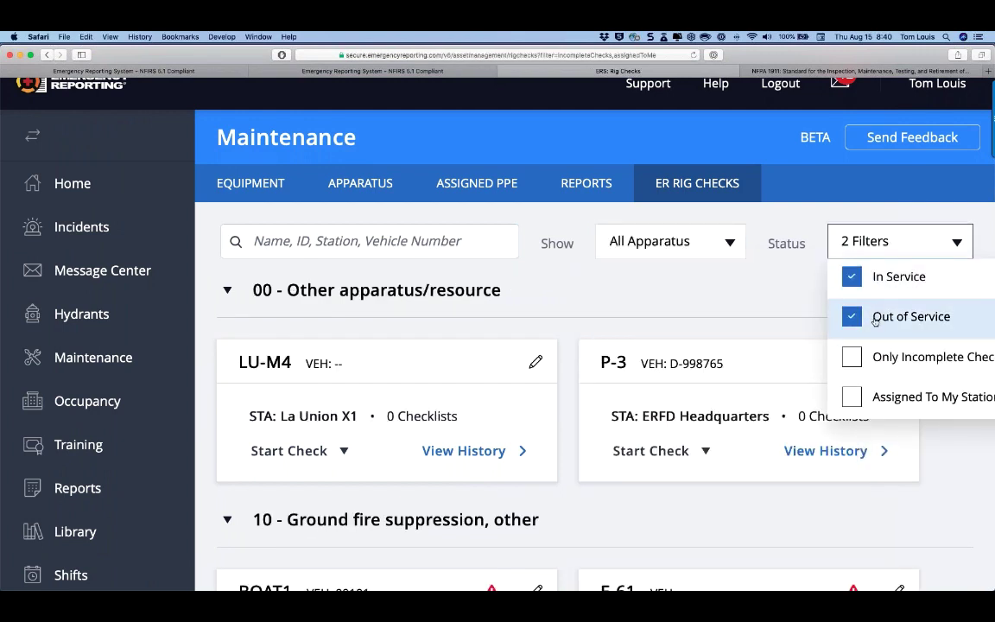
pyautogui.click(853, 398)
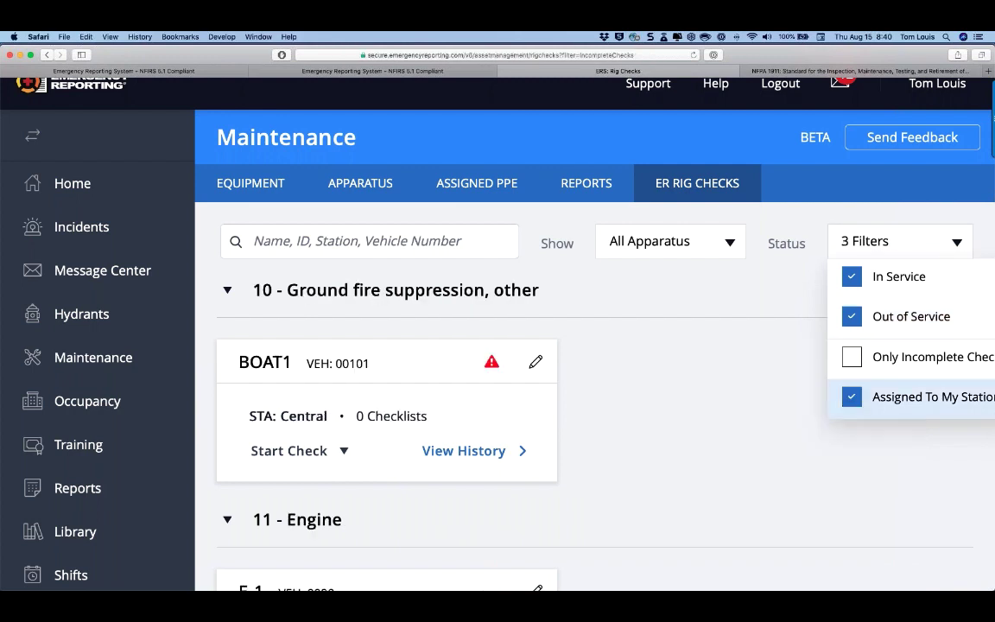
pyautogui.click(852, 397)
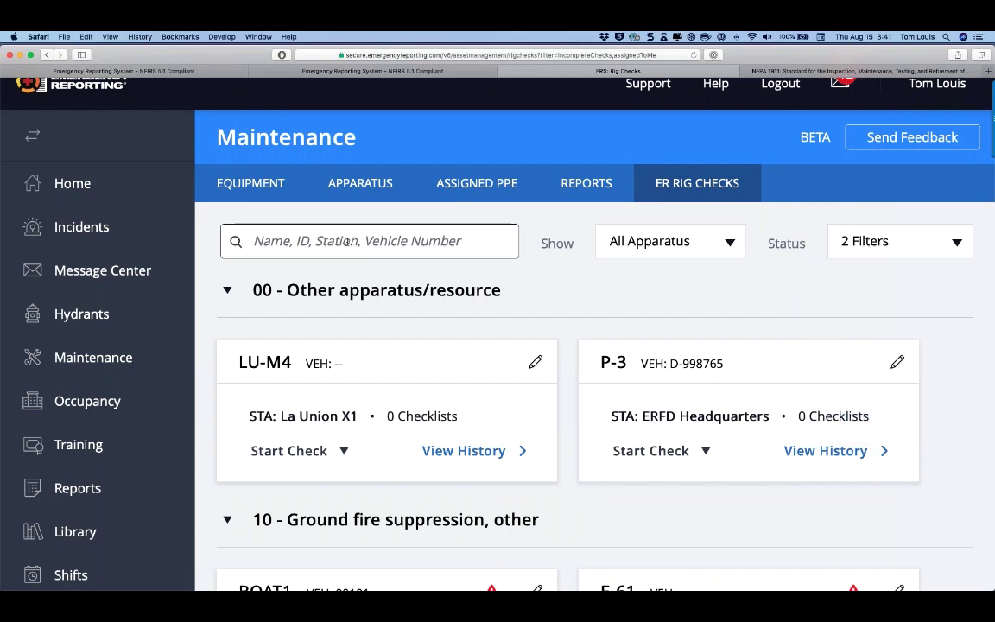
# - Start a new TEST rig check for engine E-1 in the Engine group, replacing its existing incomplete check
pyautogui.scroll(-3, 348, 242)
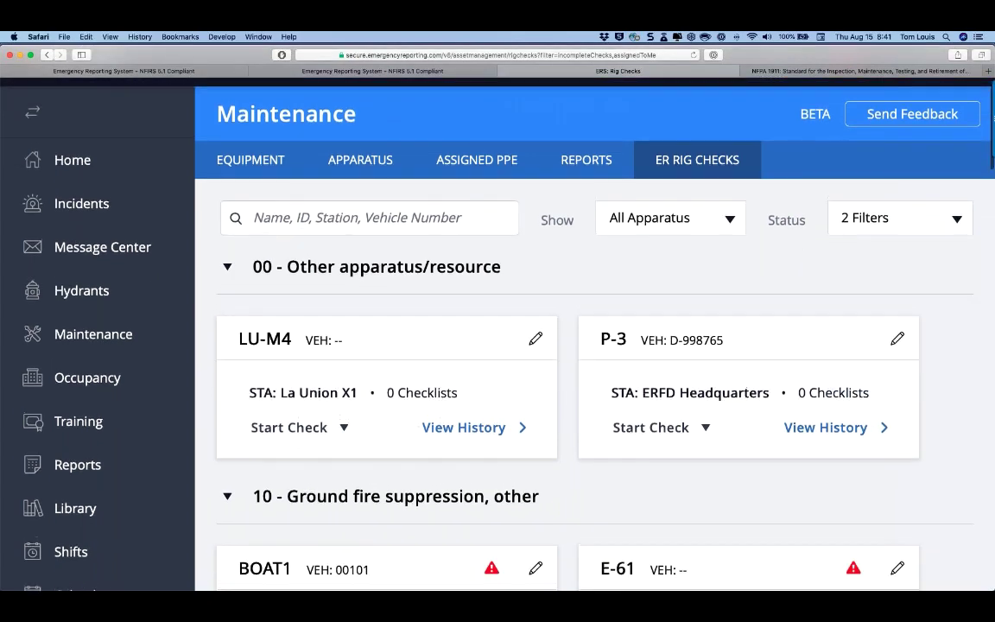
pyautogui.scroll(-5, 553, 345)
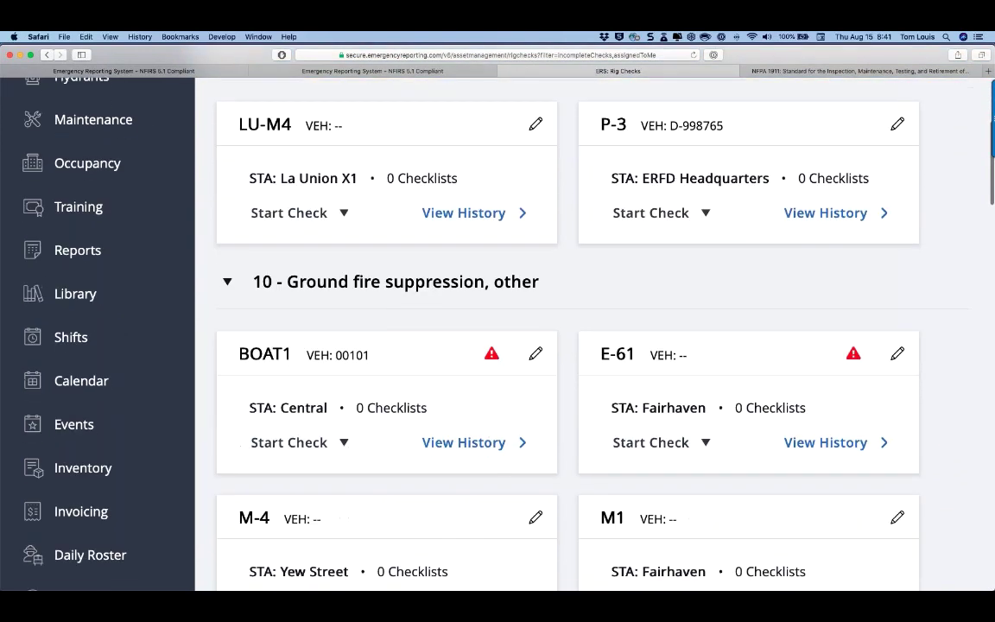
pyautogui.scroll(-13, 553, 346)
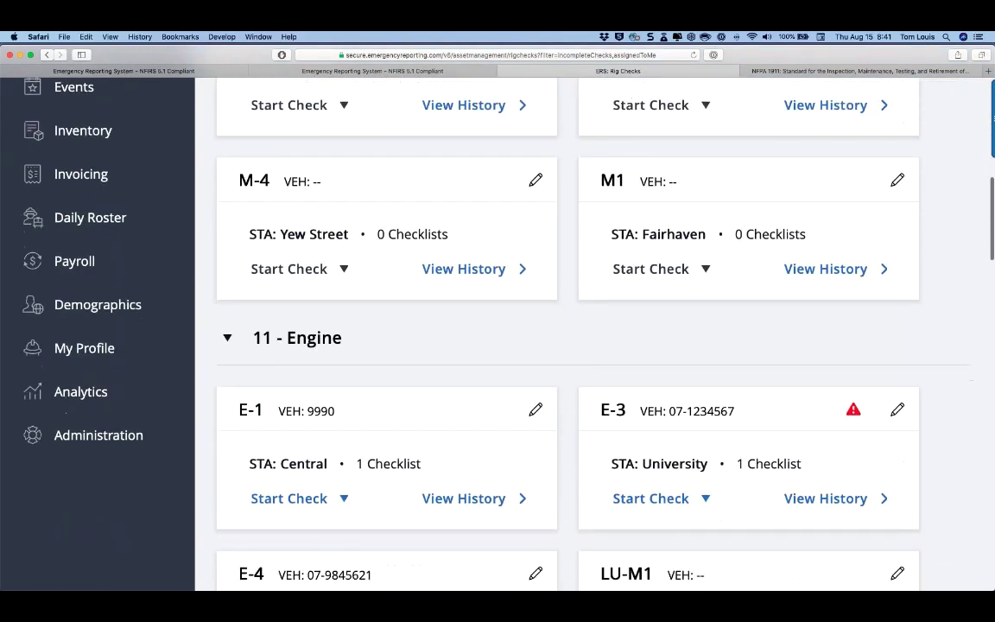
pyautogui.scroll(-2, 248, 186)
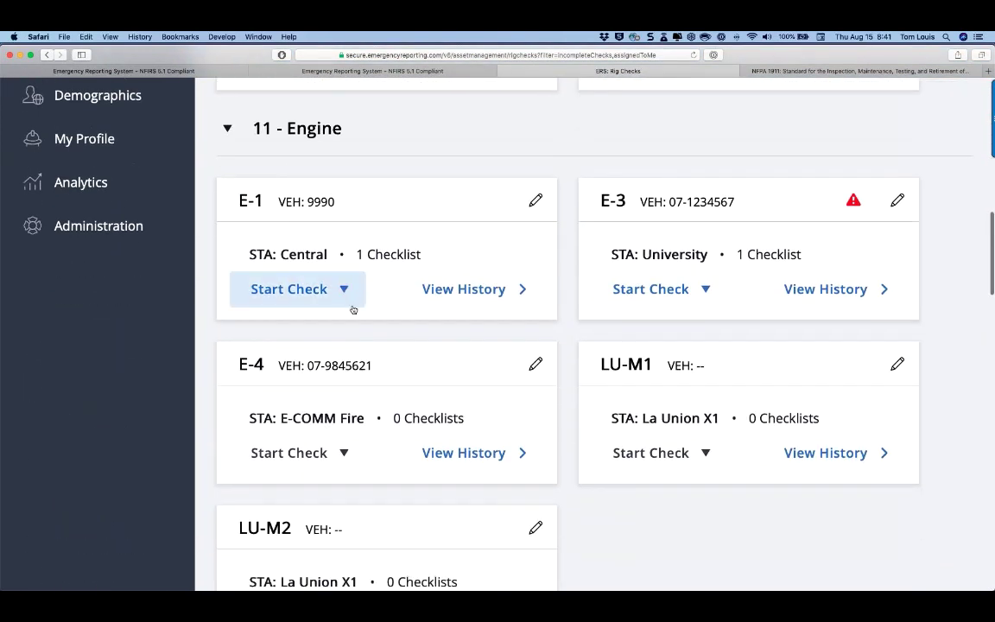
pyautogui.scroll(-1, 380, 361)
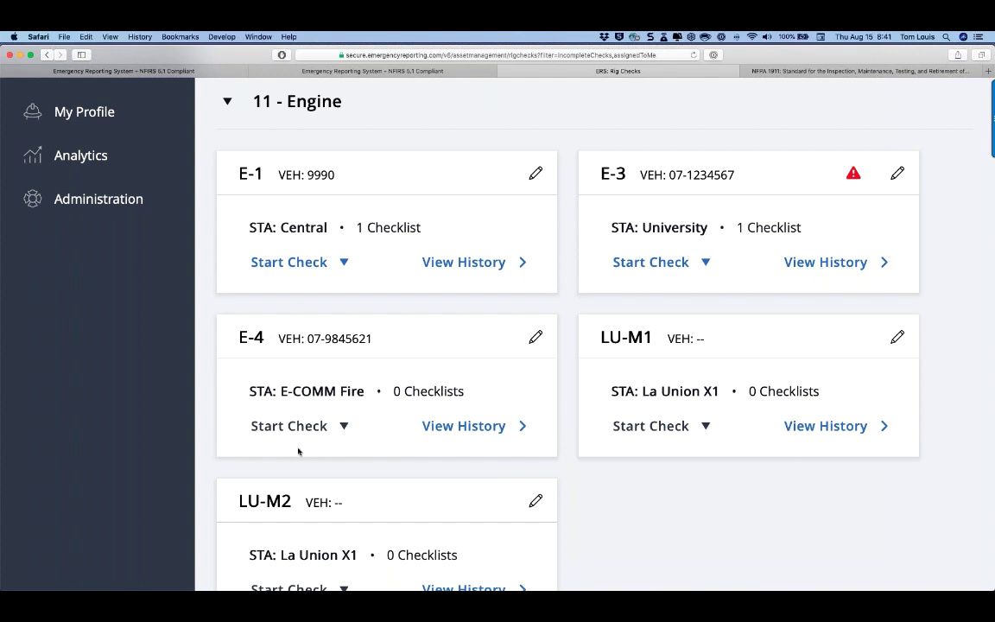
pyautogui.scroll(3, 298, 451)
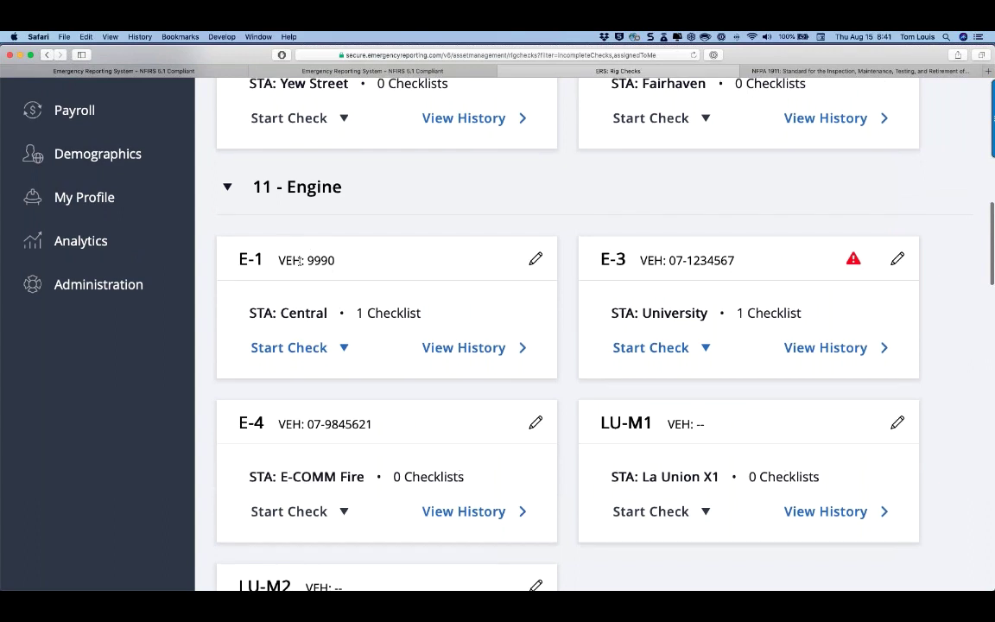
pyautogui.click(344, 349)
pyautogui.click(248, 401)
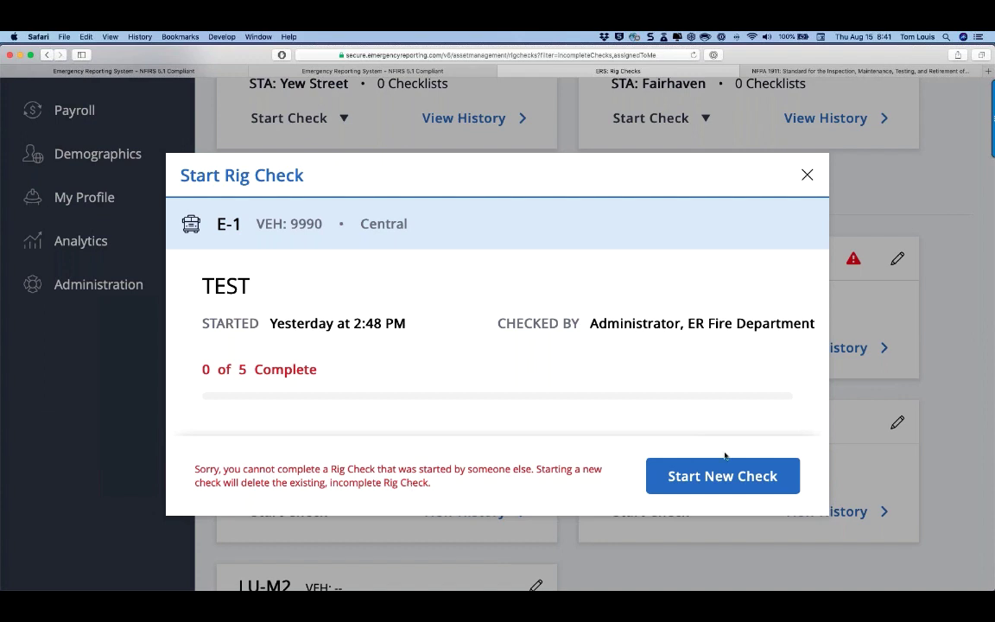
pyautogui.click(707, 477)
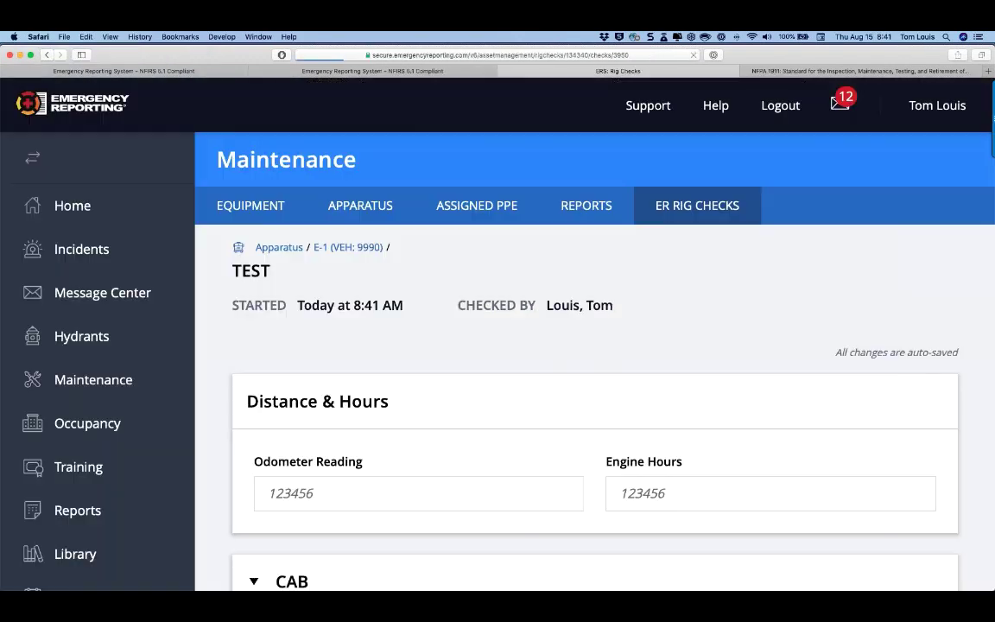
# - Record an odometer reading of 123421 and engine hours of 2344 in E-1's rig check
pyautogui.scroll(-3, 596, 412)
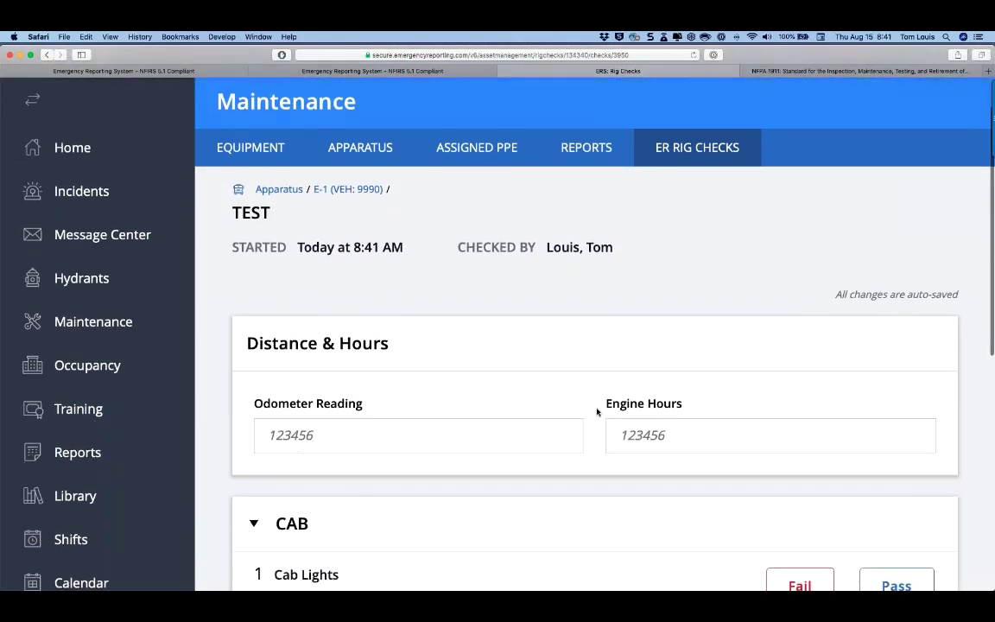
pyautogui.scroll(-2, 596, 412)
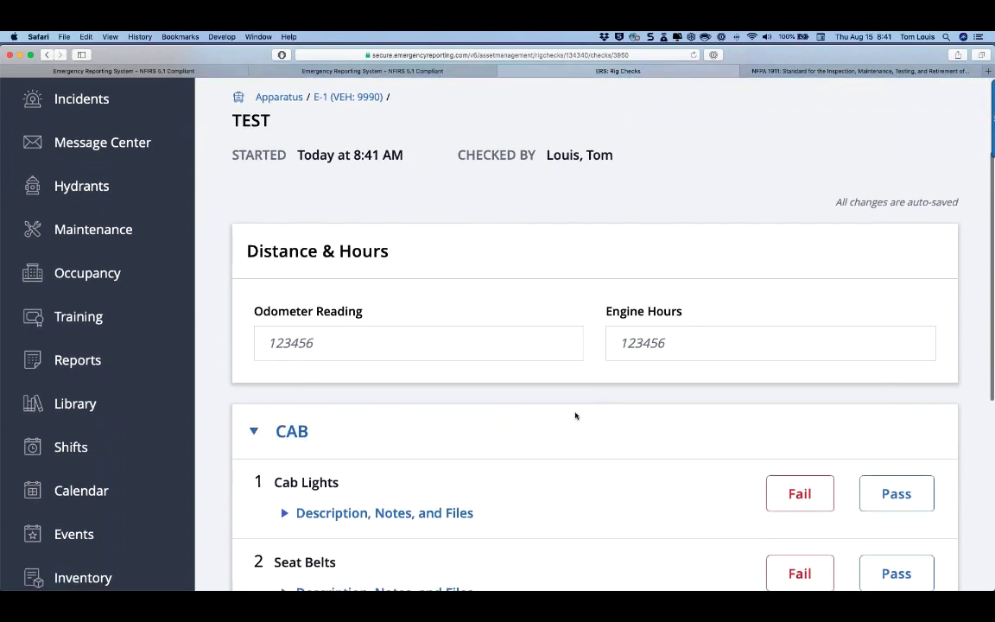
pyautogui.scroll(-1, 547, 407)
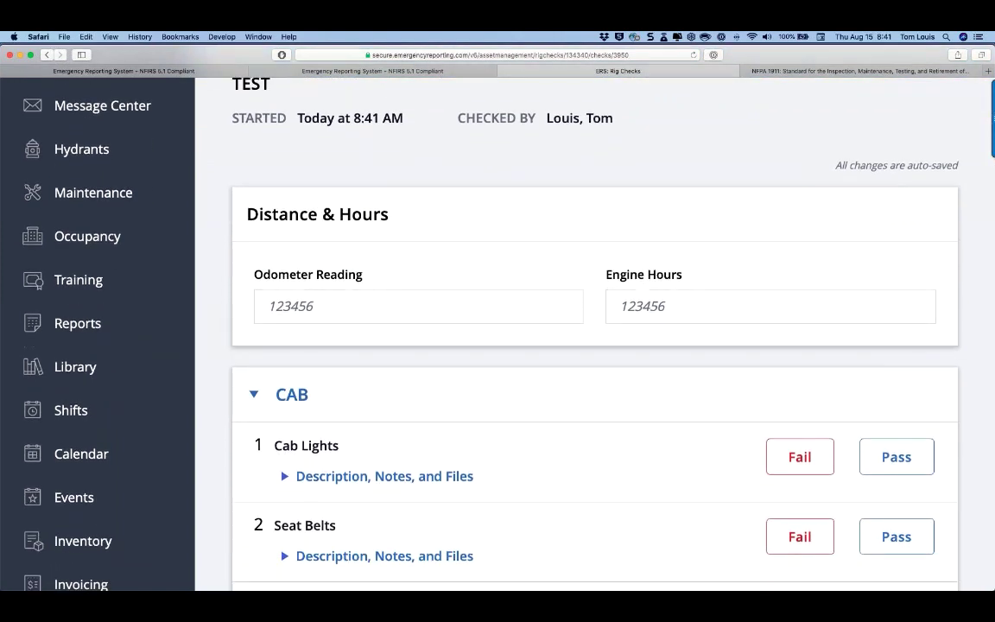
pyautogui.click(410, 315)
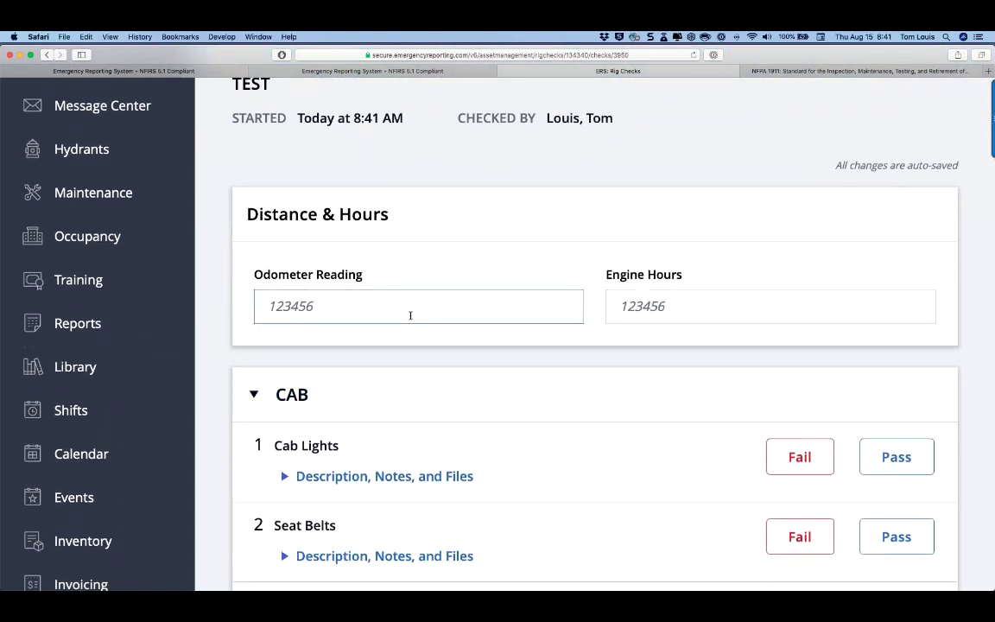
pyautogui.write('123421')
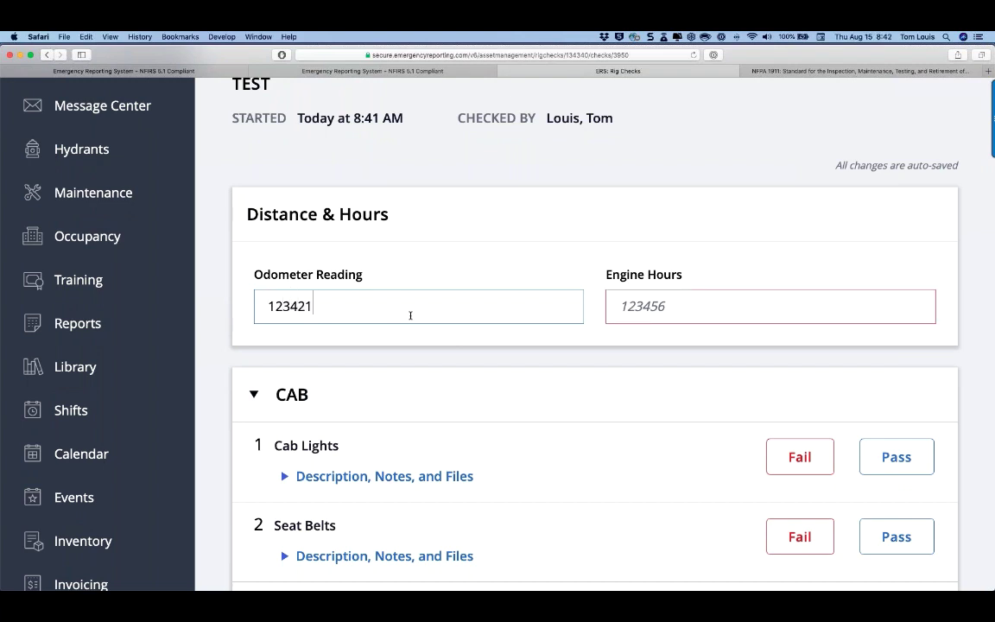
pyautogui.press('Tab')
pyautogui.write('2344')
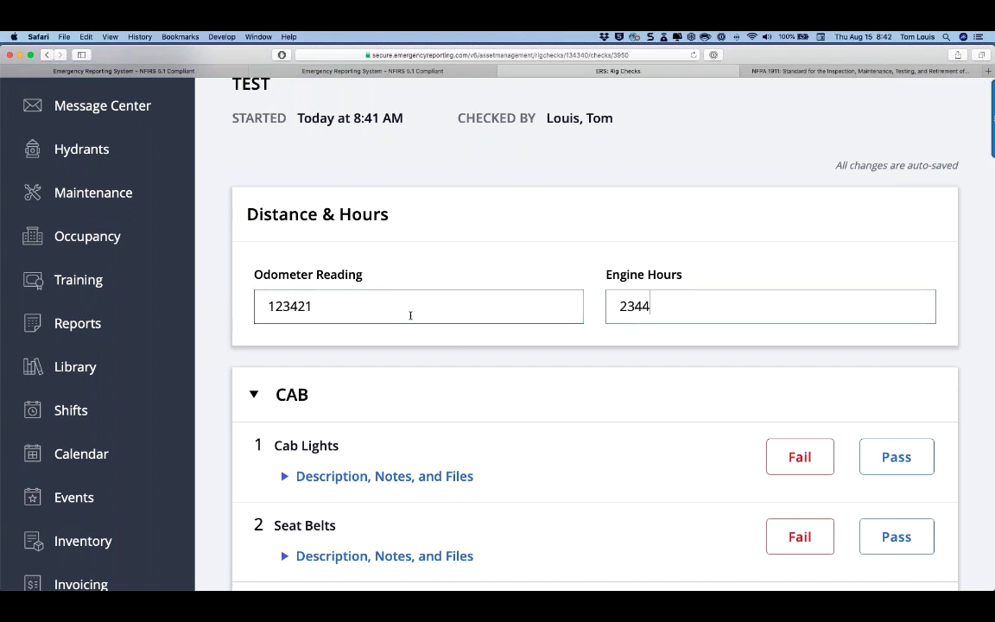
pyautogui.press('super+l')
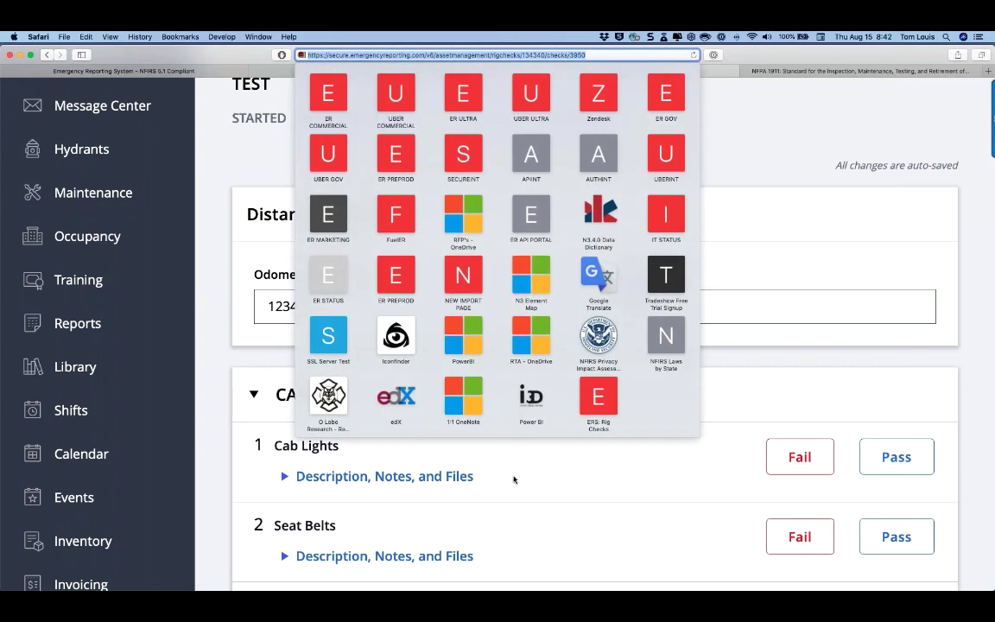
pyautogui.click(515, 484)
# - In the CAB section, mark Cab Lights and Seat Belts as Pass and SCBA - Engineer / DO as Fail
pyautogui.scroll(-3, 515, 488)
pyautogui.scroll(-3, 515, 487)
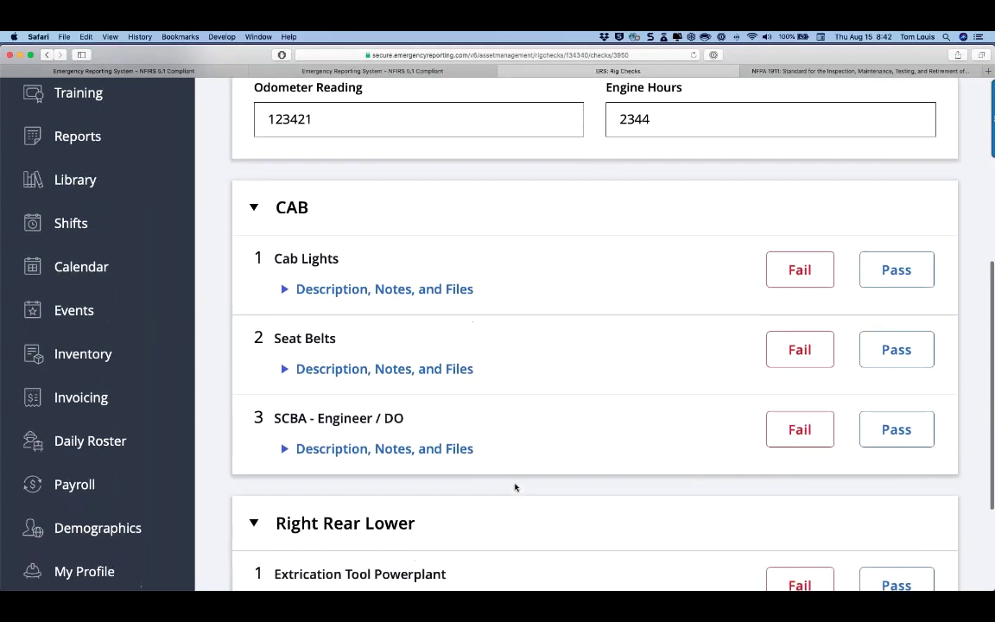
pyautogui.click(903, 218)
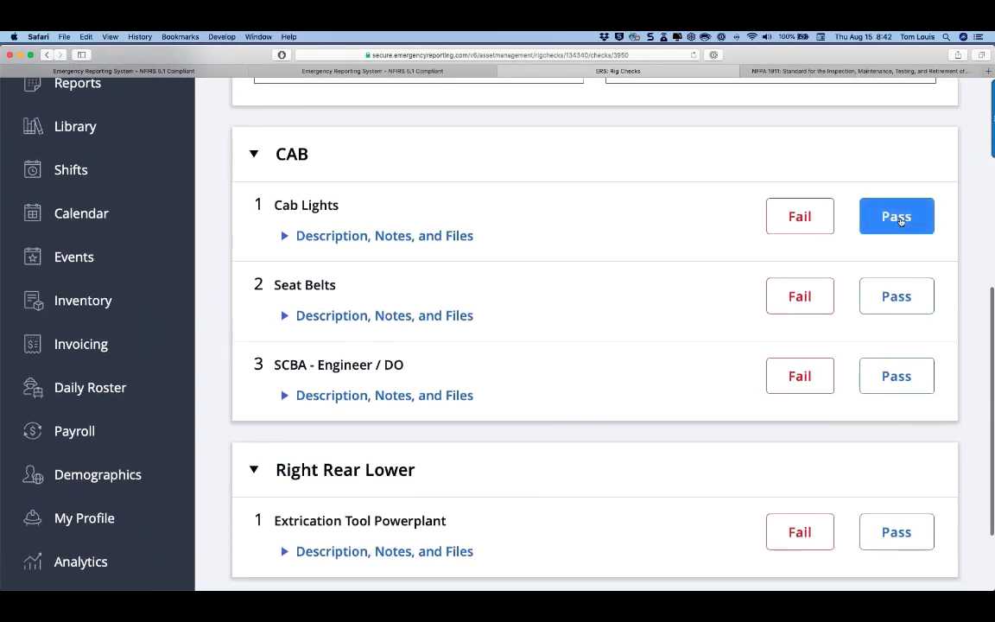
pyautogui.click(896, 294)
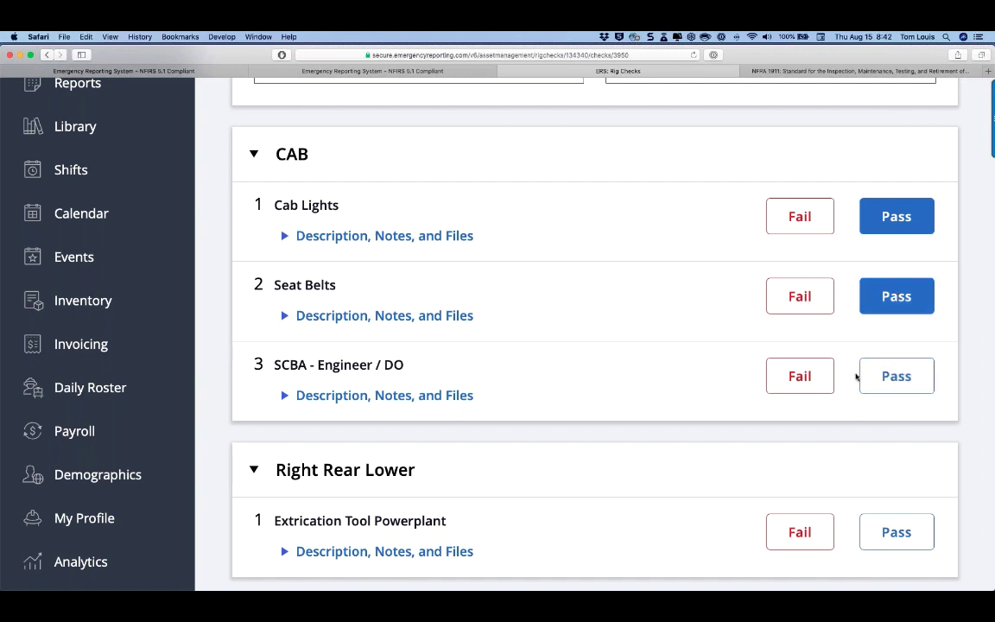
pyautogui.click(800, 376)
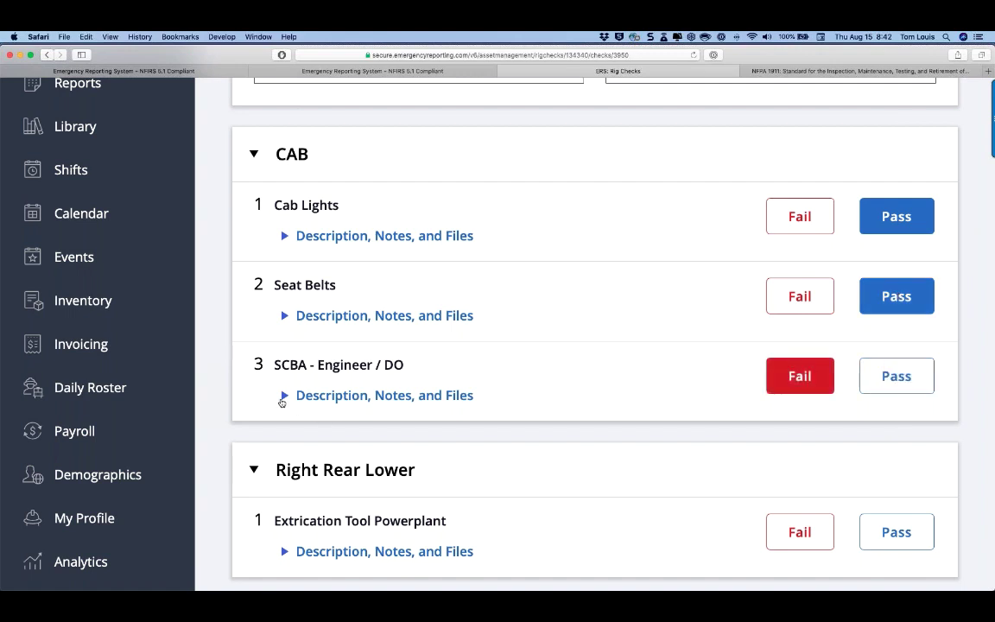
# - Add the note "Pack at 2500 psi...B-Shift did it again." to the SCBA - Engineer / DO item
pyautogui.click(283, 397)
pyautogui.write('P')
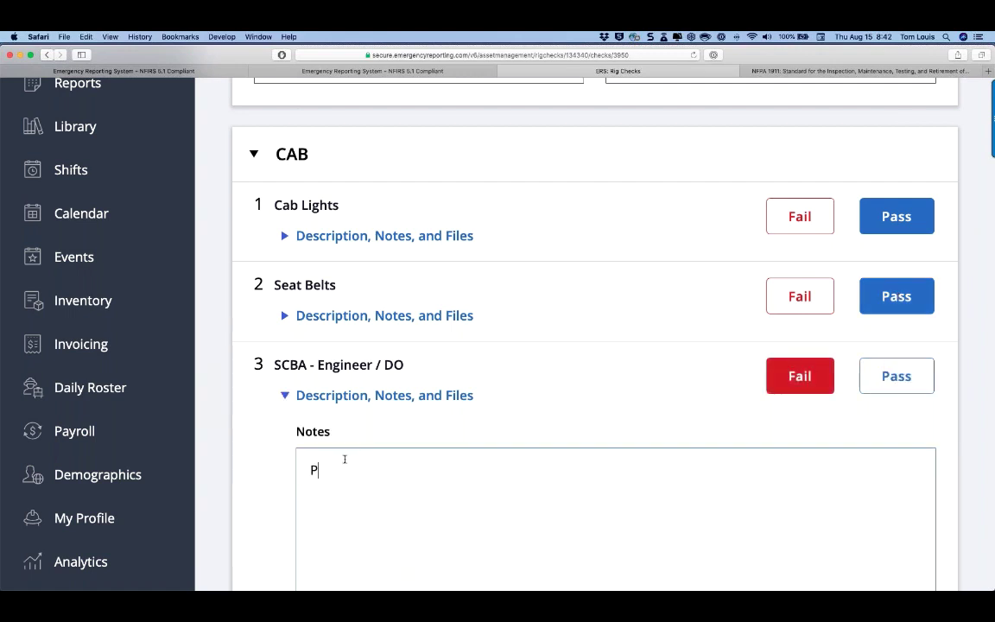
pyautogui.write('ack at 2500 psi')
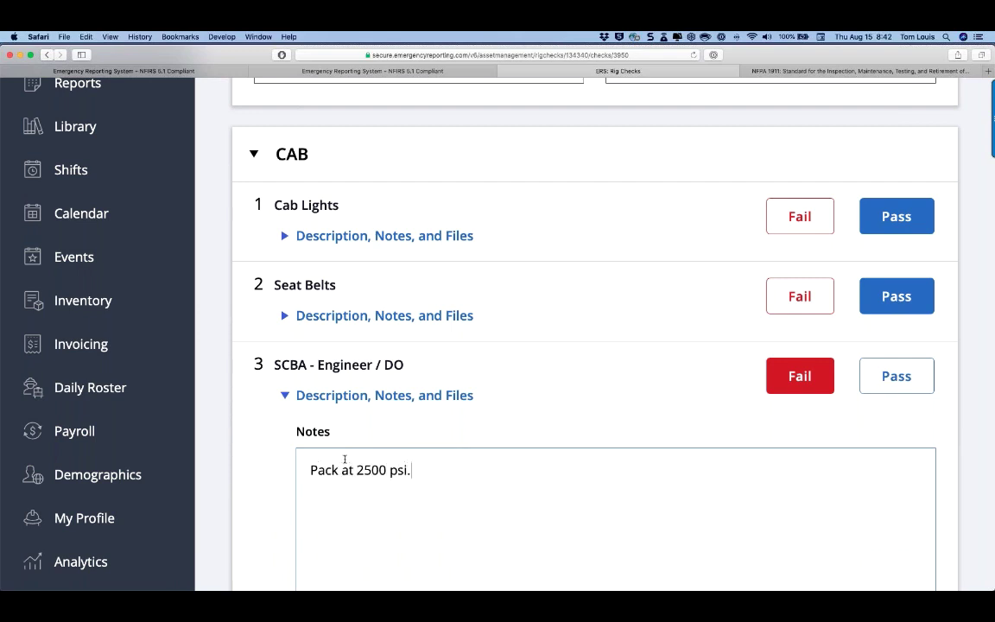
pyautogui.write('...B-Shift did it again.')
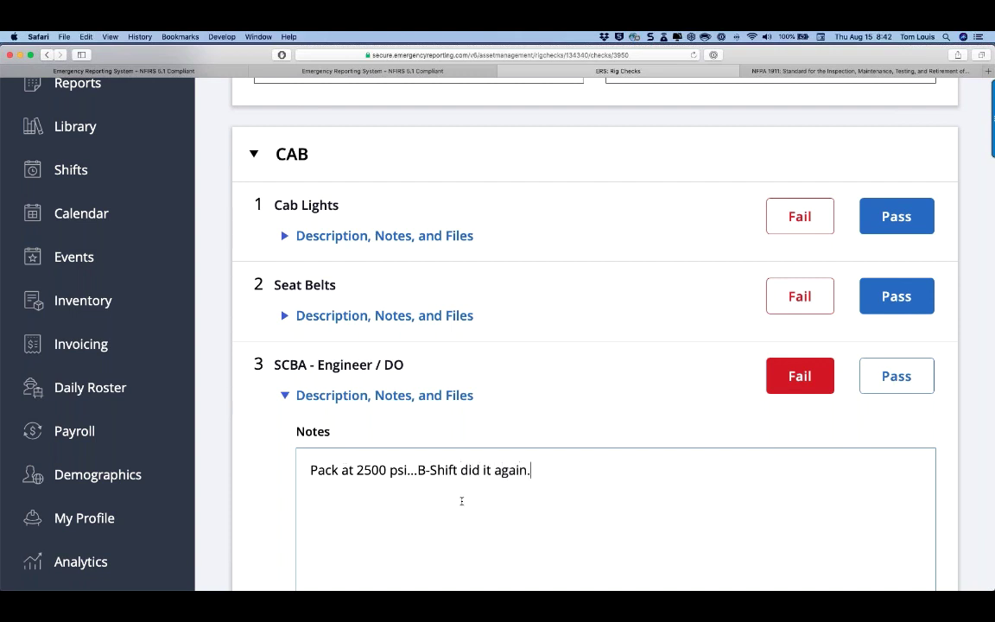
# - Mark Extrication Tool Powerplant under Right Rear Lower as Pass and submit the rig check
pyautogui.scroll(-5, 461, 501)
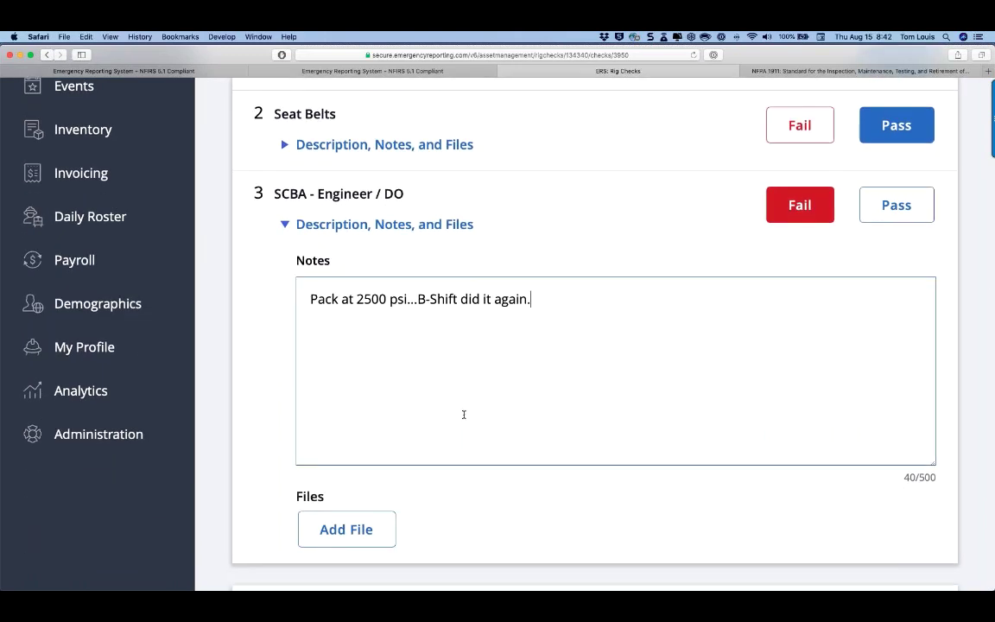
pyautogui.scroll(-2, 464, 415)
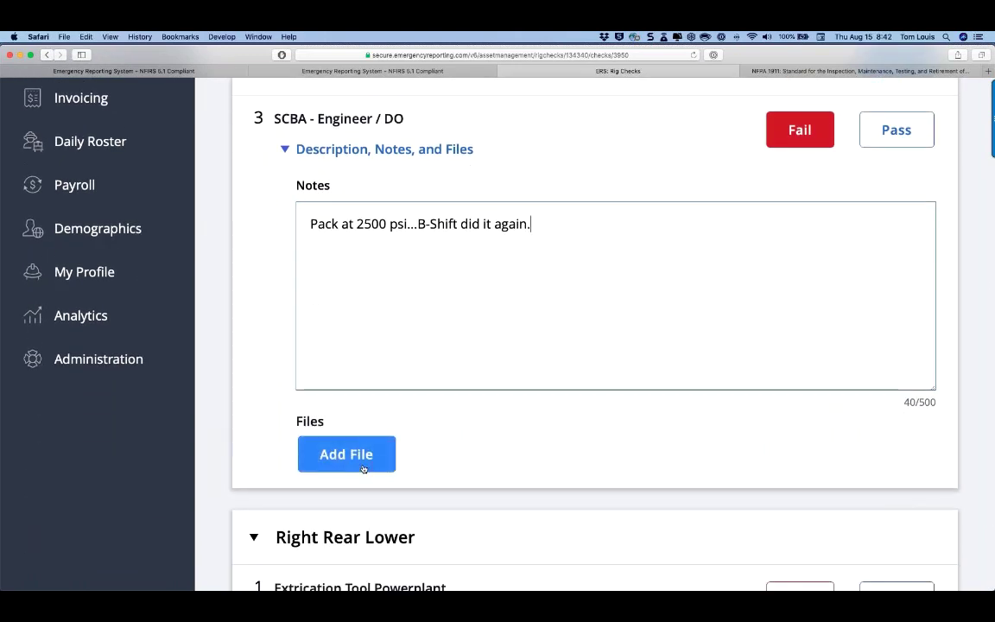
pyautogui.scroll(-4, 462, 447)
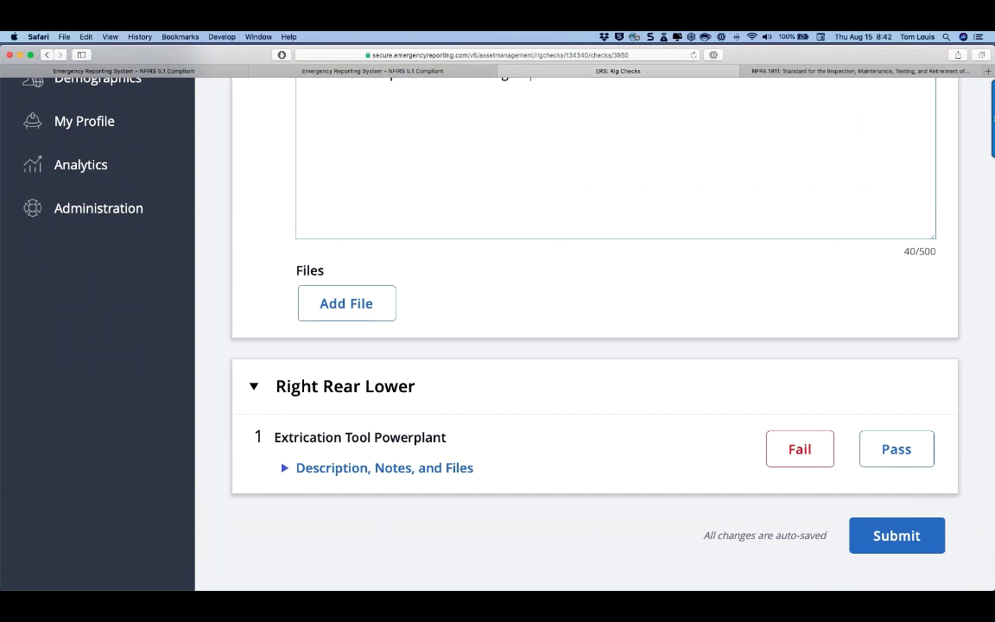
pyautogui.click(914, 448)
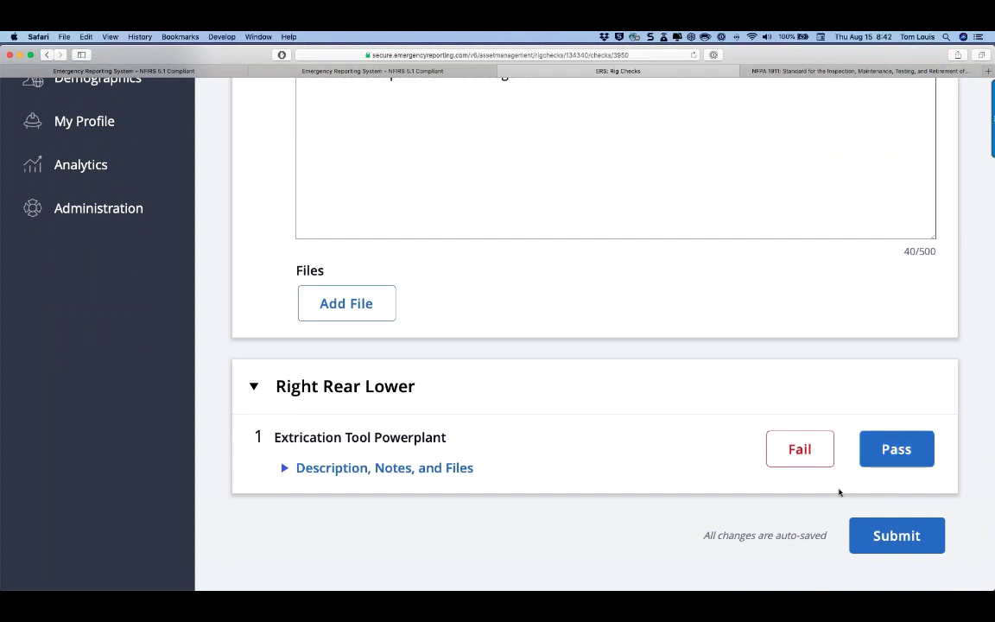
pyautogui.click(888, 545)
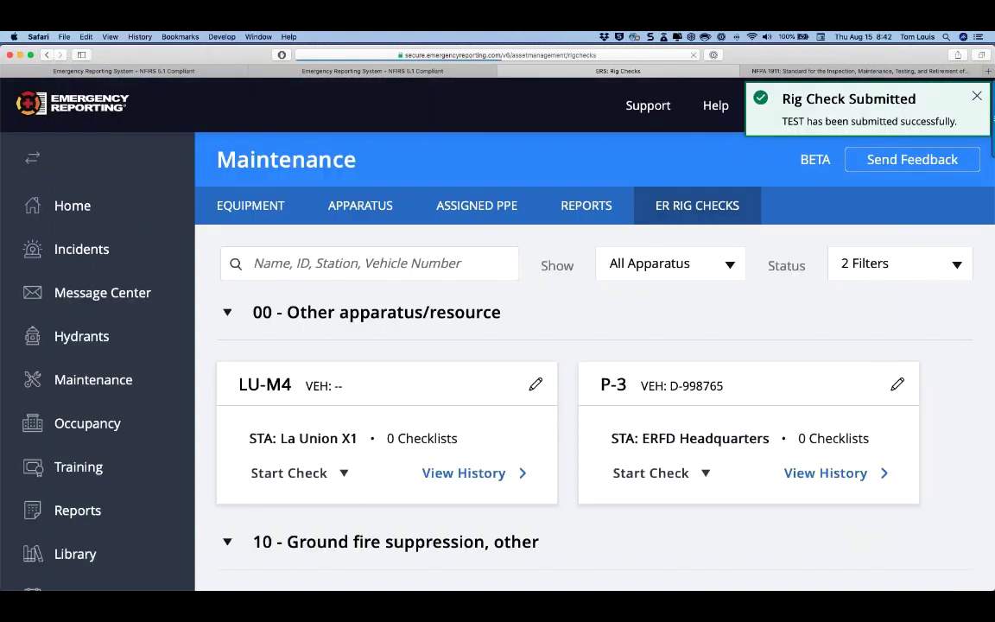
pyautogui.moveTo(990, 112)
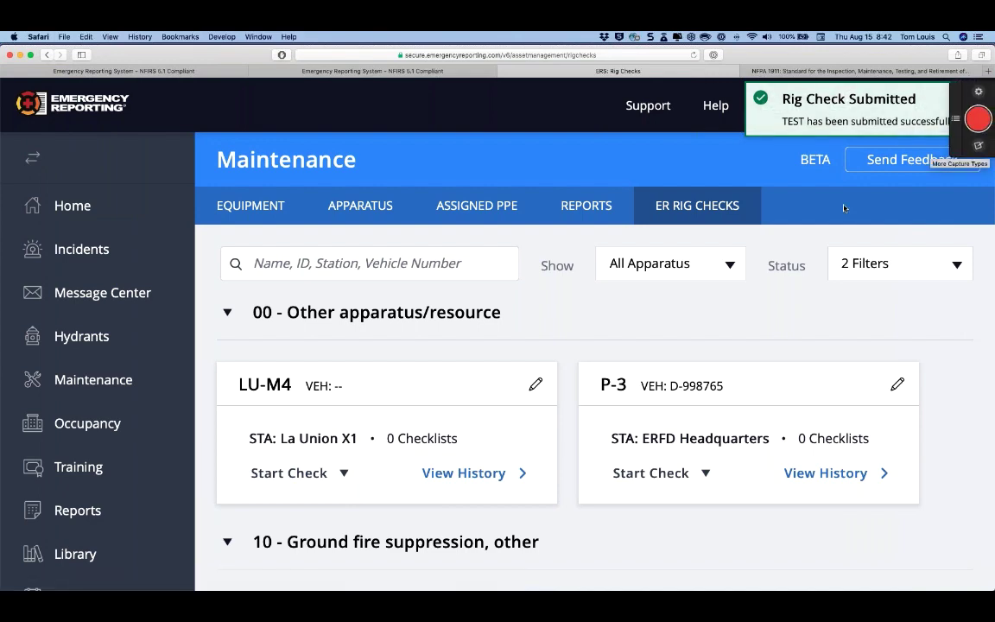
# - Open the 08/15/2019 TEST routine inspection record from E-1's maintenance history
pyautogui.click(710, 319)
pyautogui.scroll(-8, 456, 367)
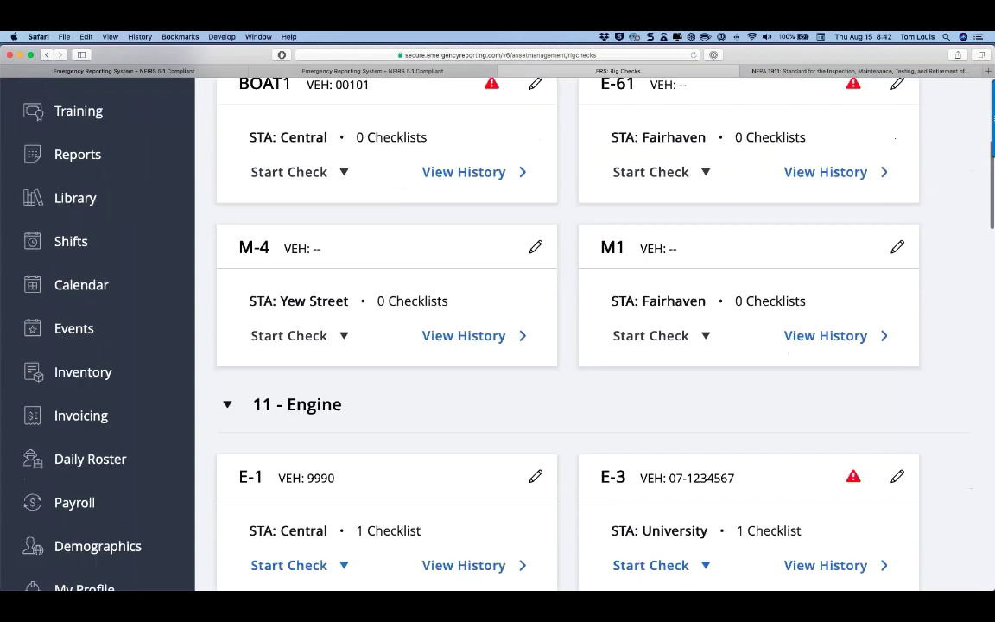
pyautogui.scroll(-5, 472, 378)
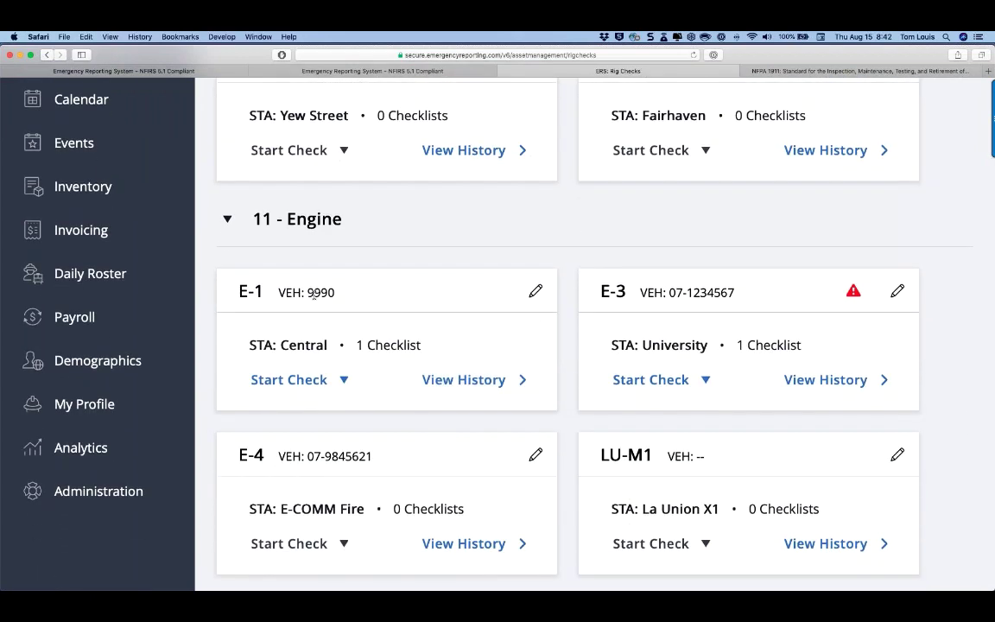
pyautogui.click(471, 380)
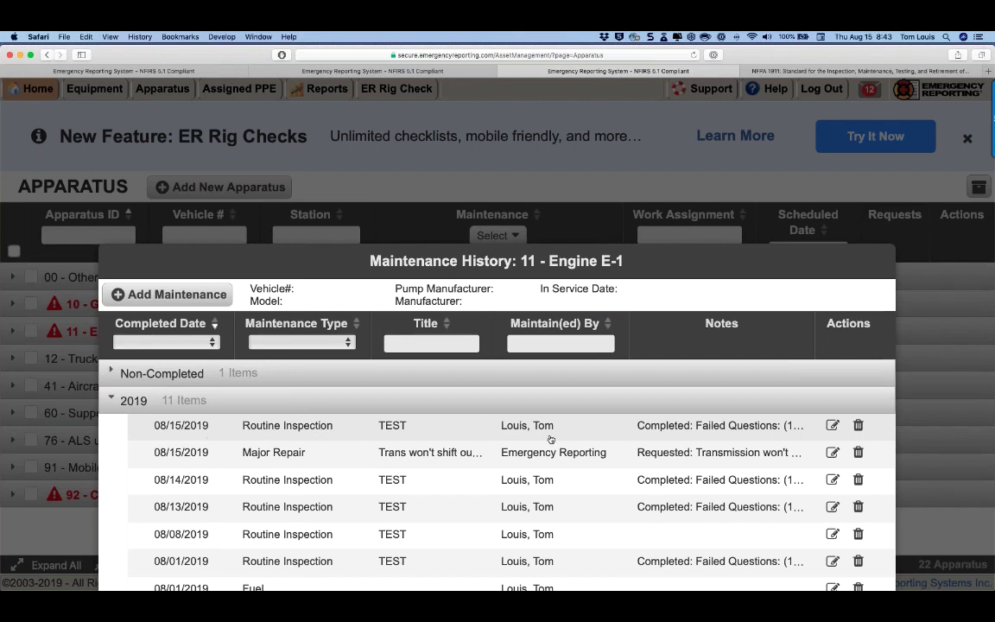
pyautogui.click(833, 427)
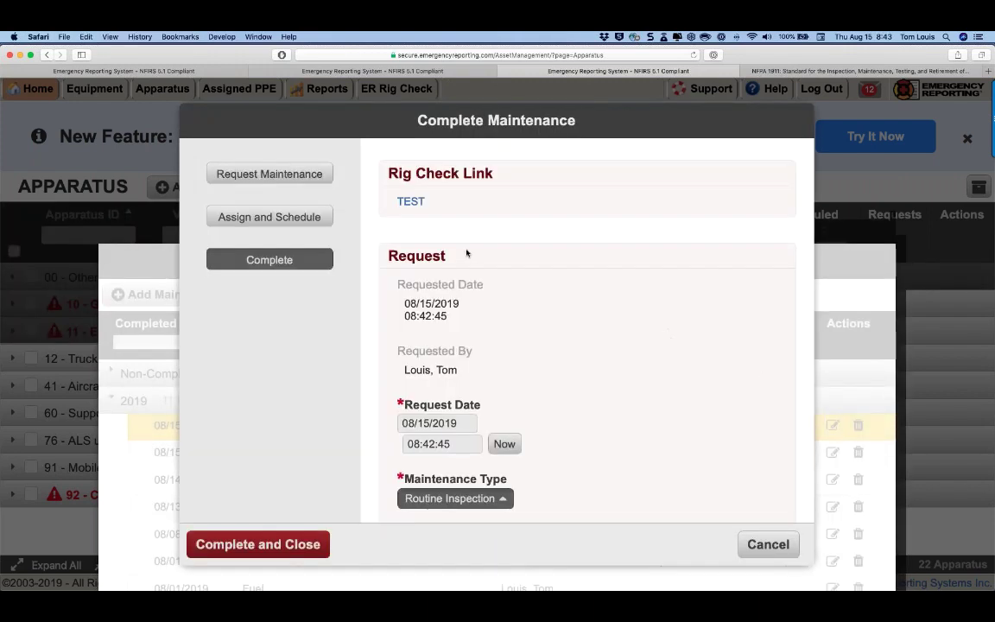
# - Review the TEST rig check report linked to the record, including readings, CAB items and Right Rear Lower, and close the report
pyautogui.click(412, 202)
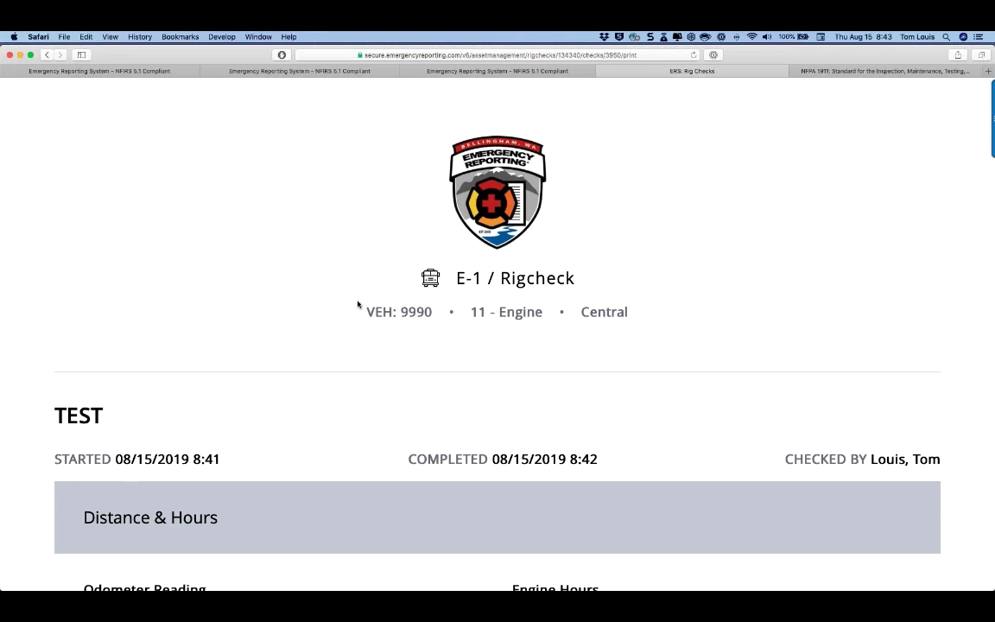
pyautogui.scroll(-3, 357, 305)
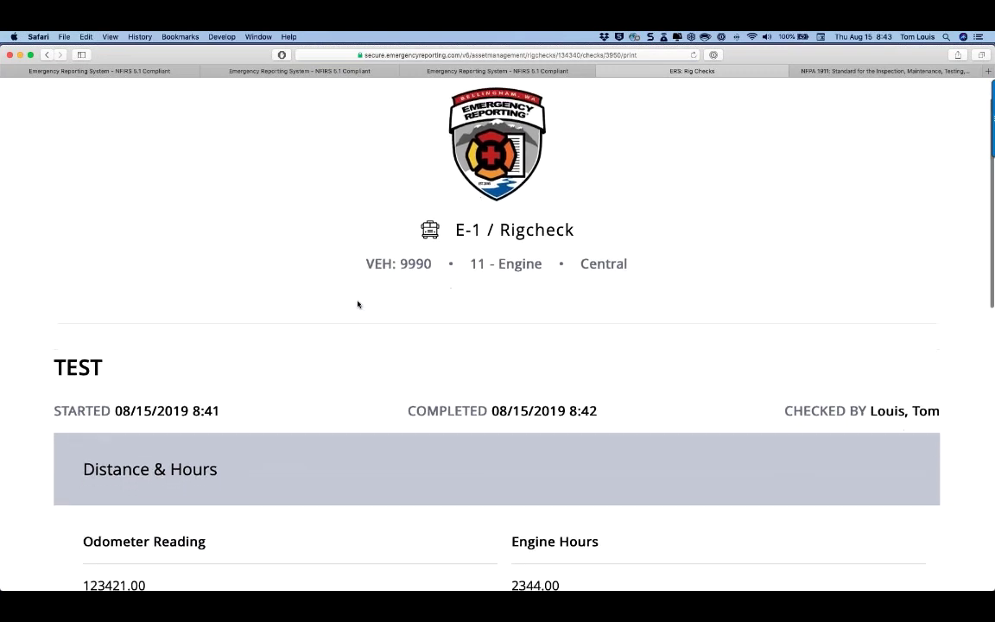
pyautogui.scroll(-6, 358, 305)
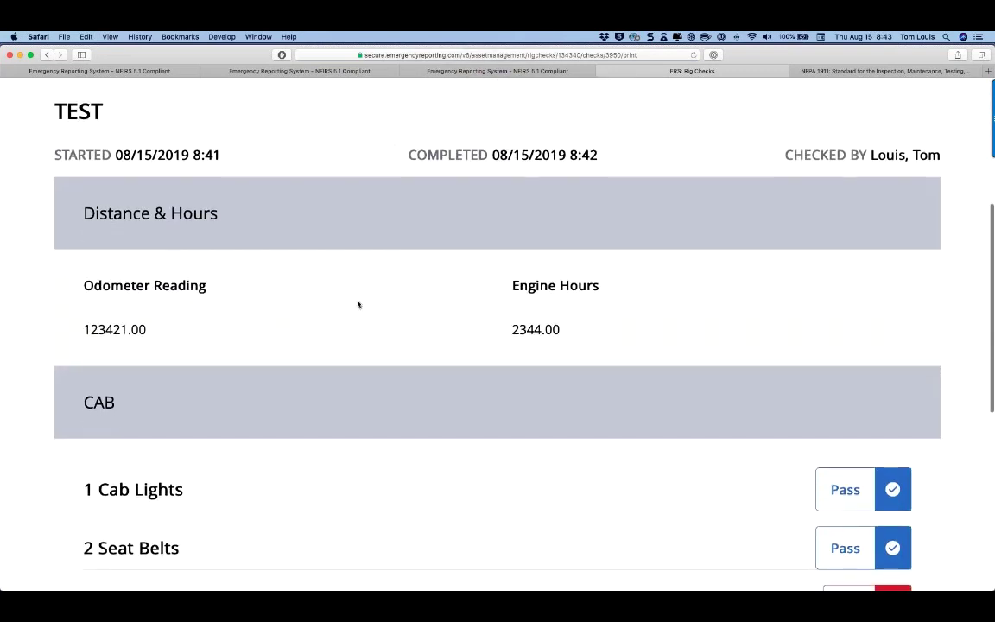
pyautogui.scroll(-7, 357, 304)
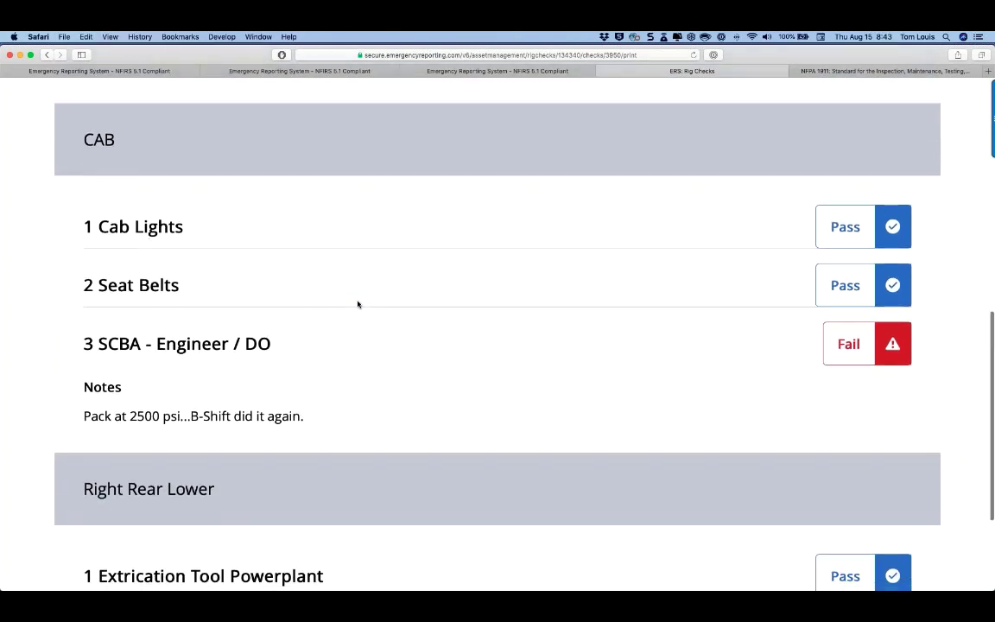
pyautogui.scroll(-2, 358, 304)
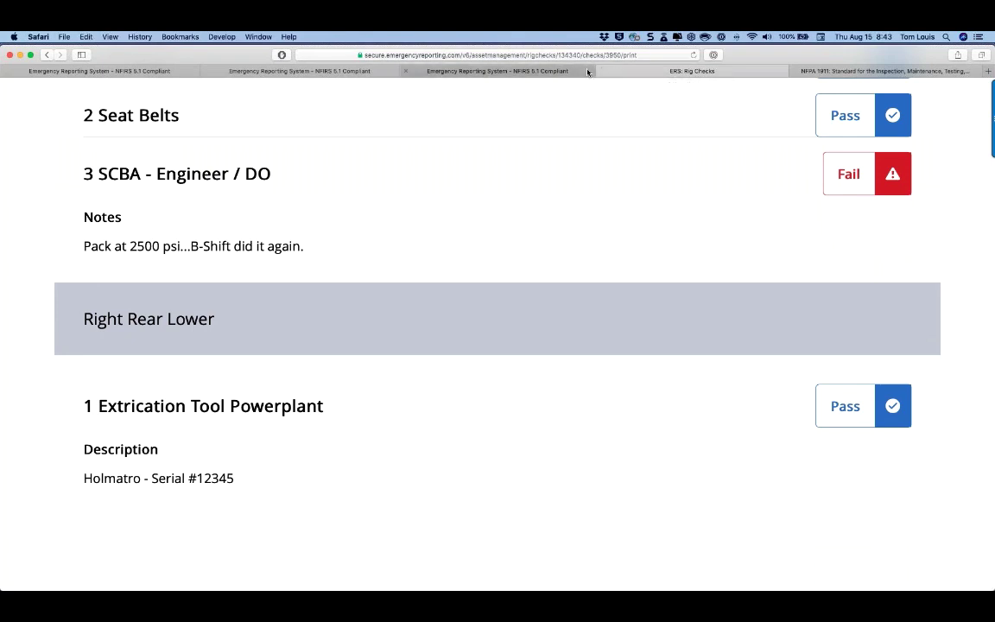
pyautogui.click(603, 72)
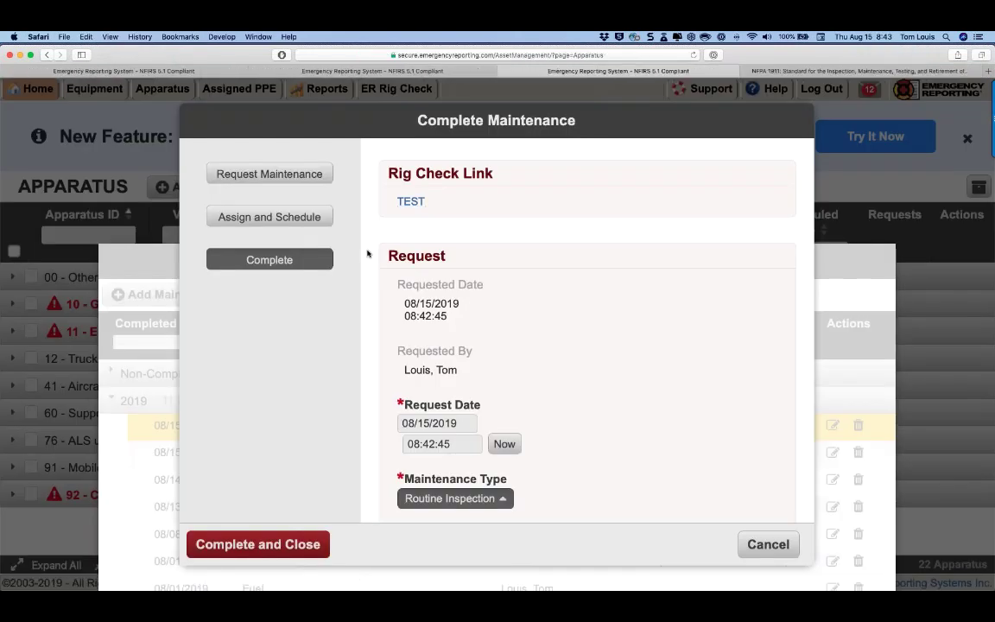
# - Look over the inspection's request details, close the record without saving and return to the rig checks apparatus list
pyautogui.scroll(-3, 364, 361)
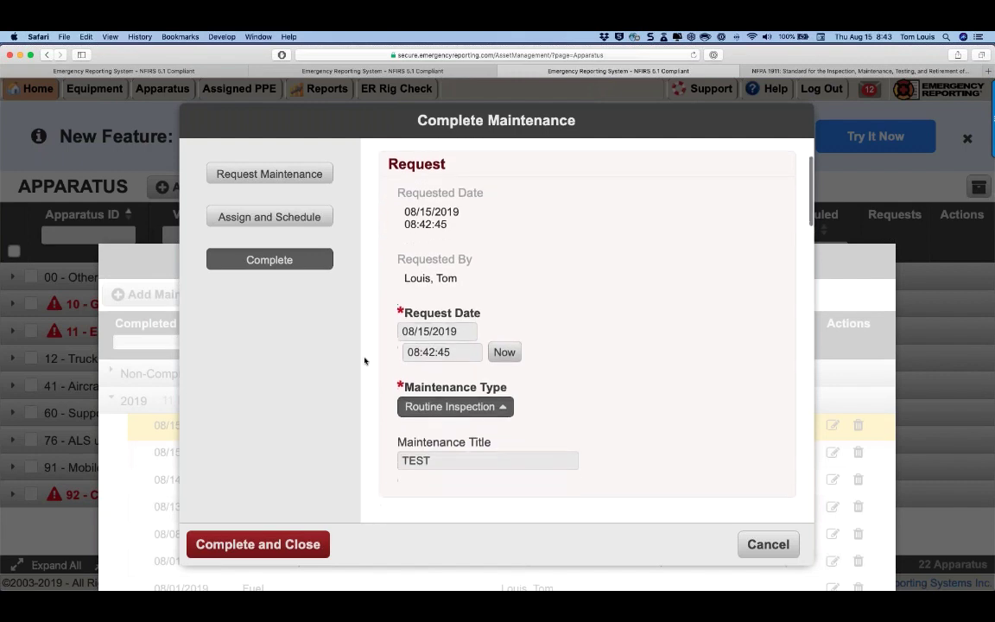
pyautogui.click(771, 543)
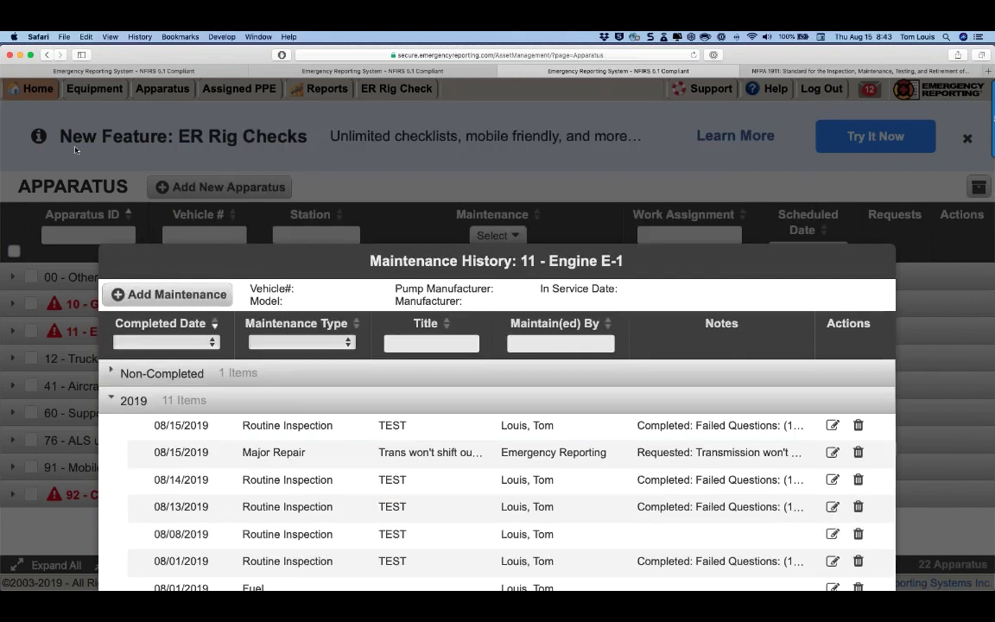
pyautogui.click(47, 54)
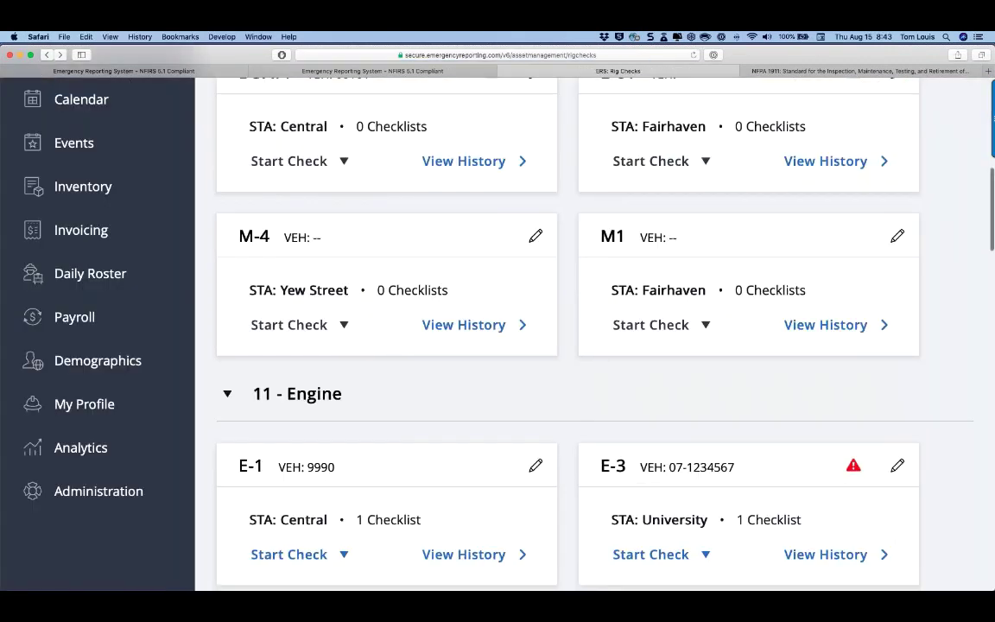
# - Edit E-1's TEST checklist and change its title to "Engine Check Form"
pyautogui.scroll(-4, 408, 368)
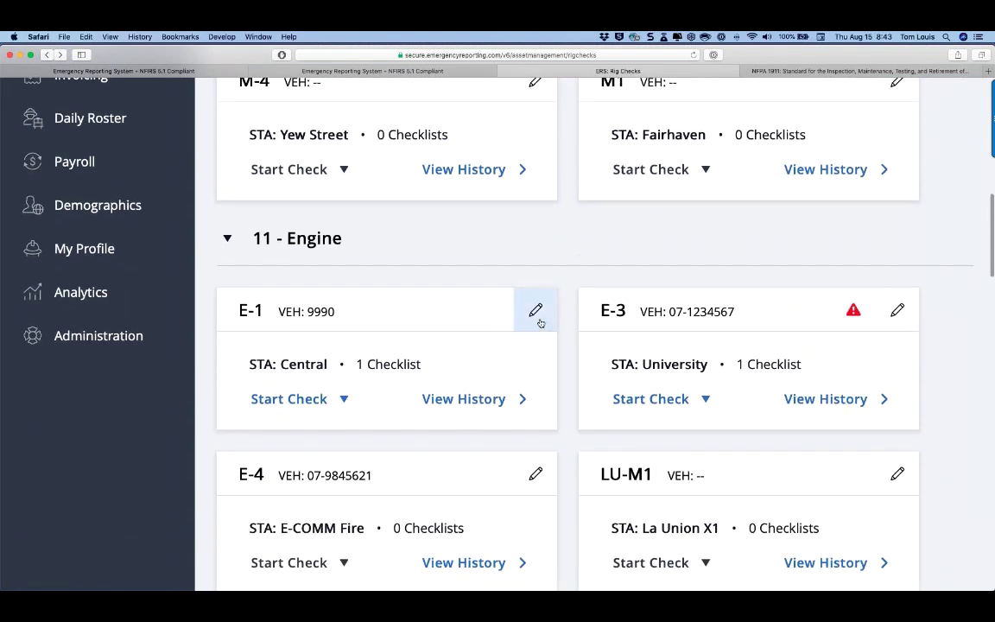
pyautogui.click(535, 313)
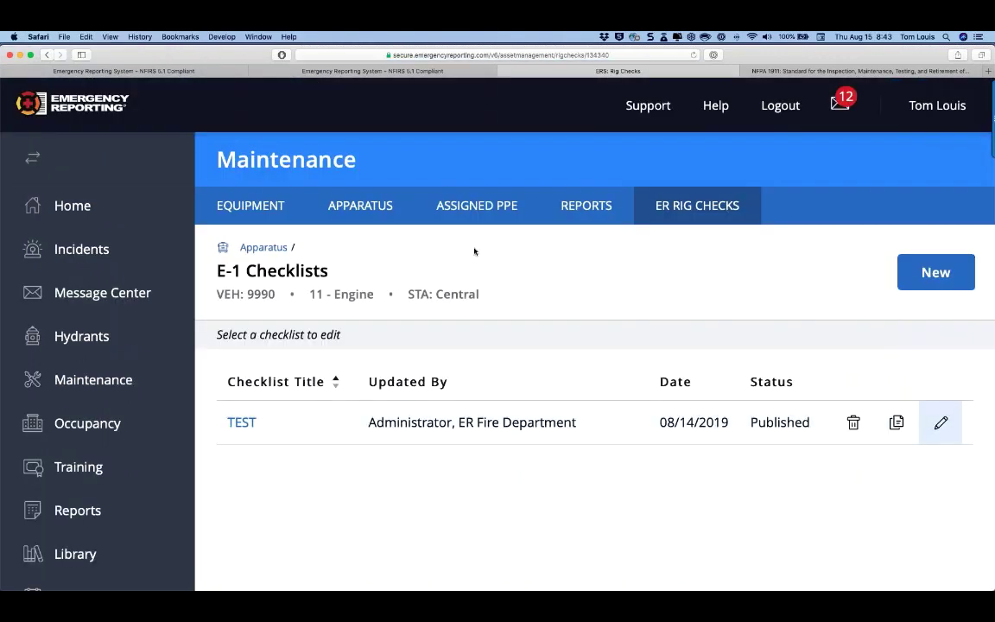
pyautogui.scroll(-2, 458, 292)
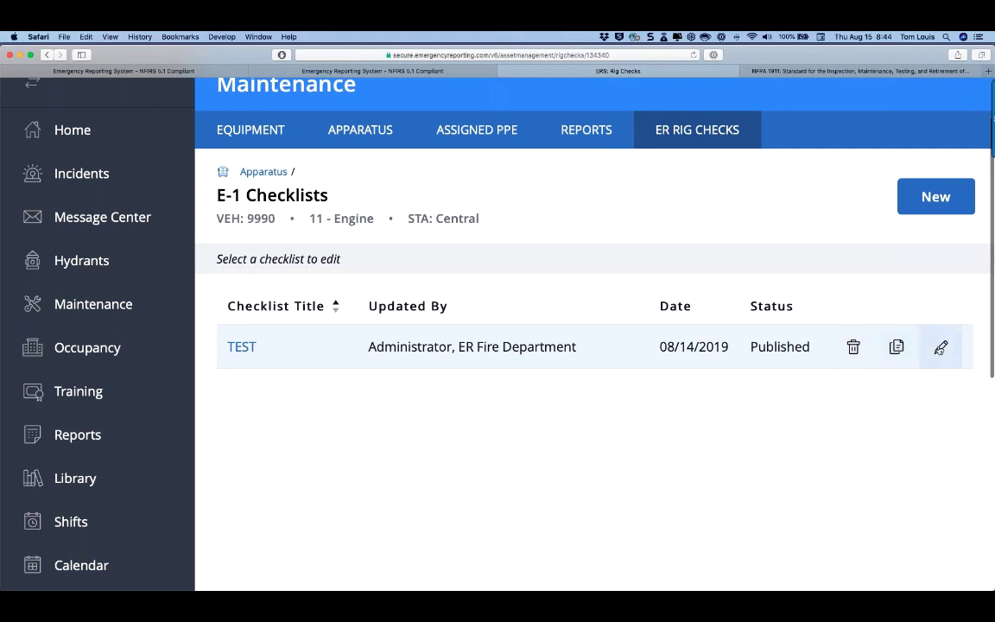
pyautogui.click(941, 348)
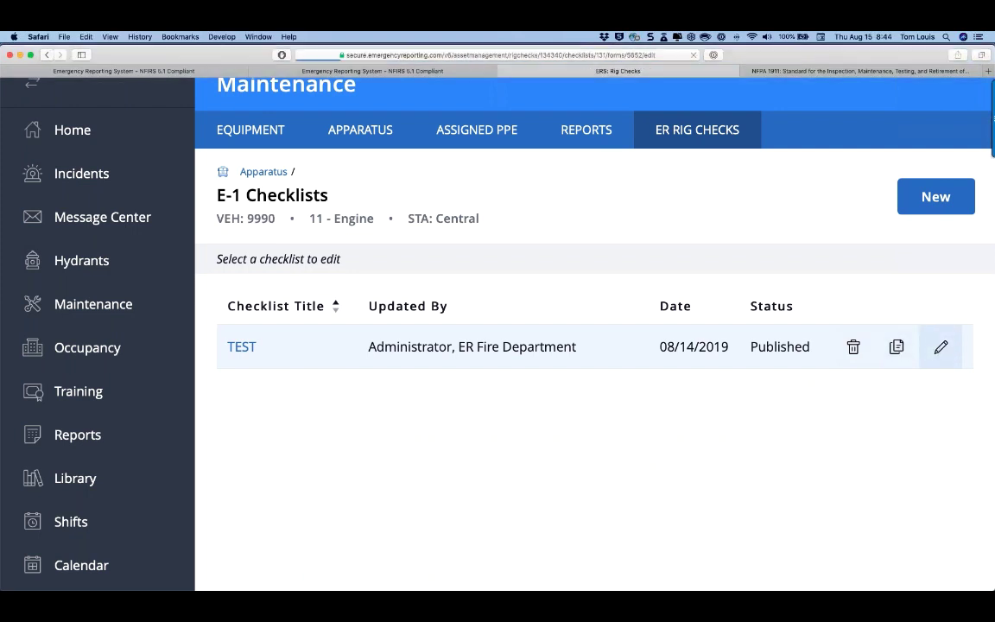
pyautogui.doubleClick(276, 501)
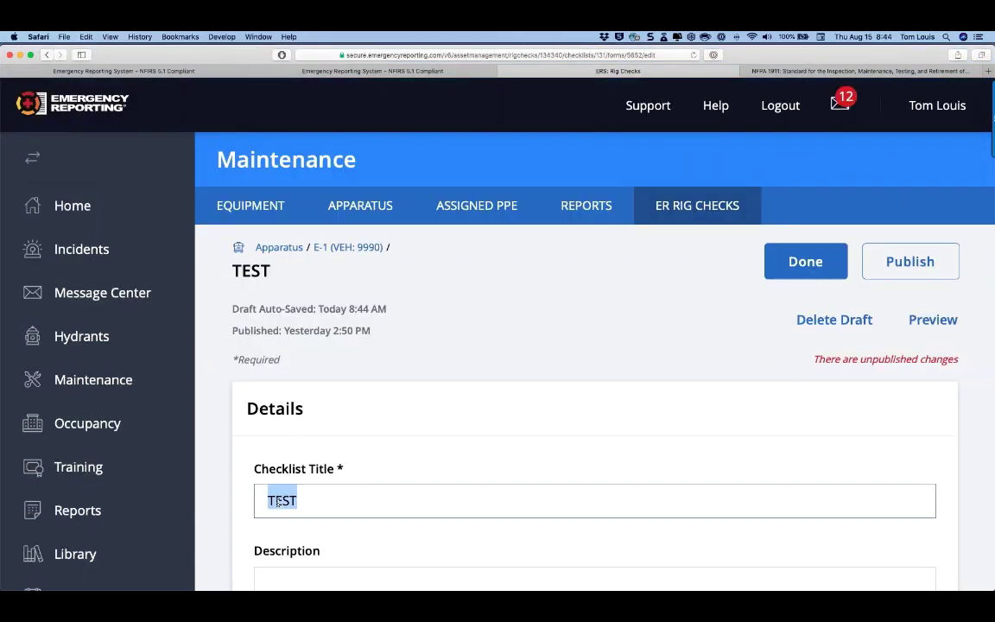
pyautogui.write('Engine Check RO')
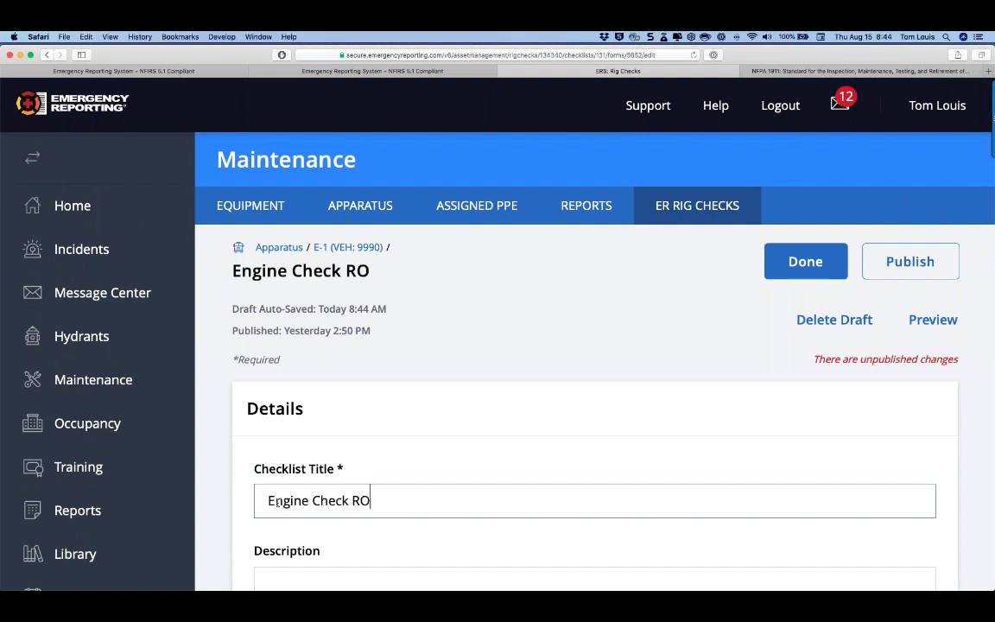
pyautogui.press('BackSpace')
pyautogui.press('BackSpace')
pyautogui.write('Form')
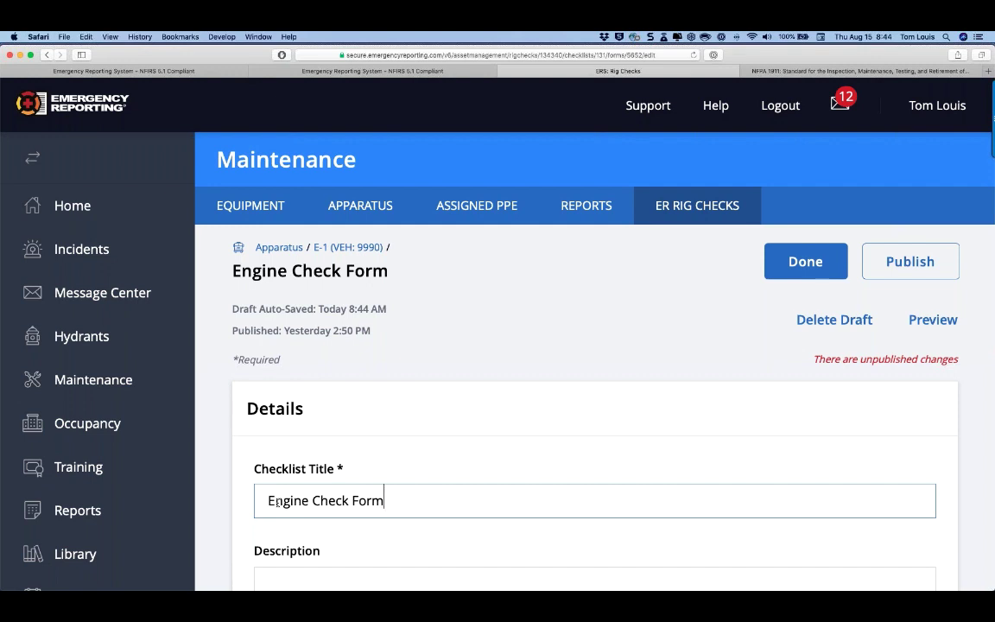
# - Examine the checklist's description, bulk pass and photo options, and the questions in the CAB and Right Rear Lower compartments, and finish editing
pyautogui.scroll(-5, 276, 502)
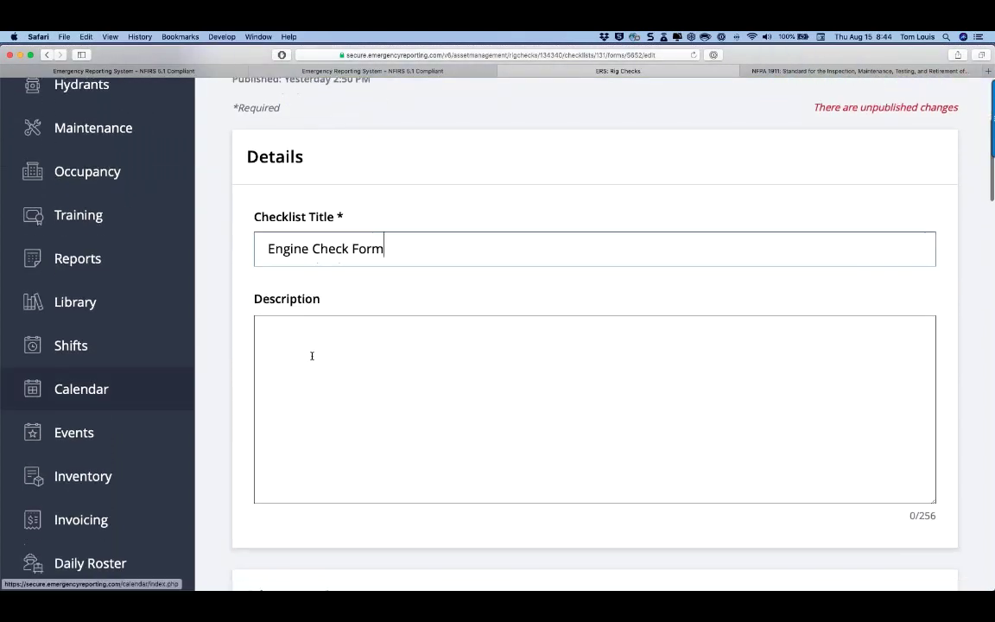
pyautogui.press('Tab')
pyautogui.scroll(-8, 319, 307)
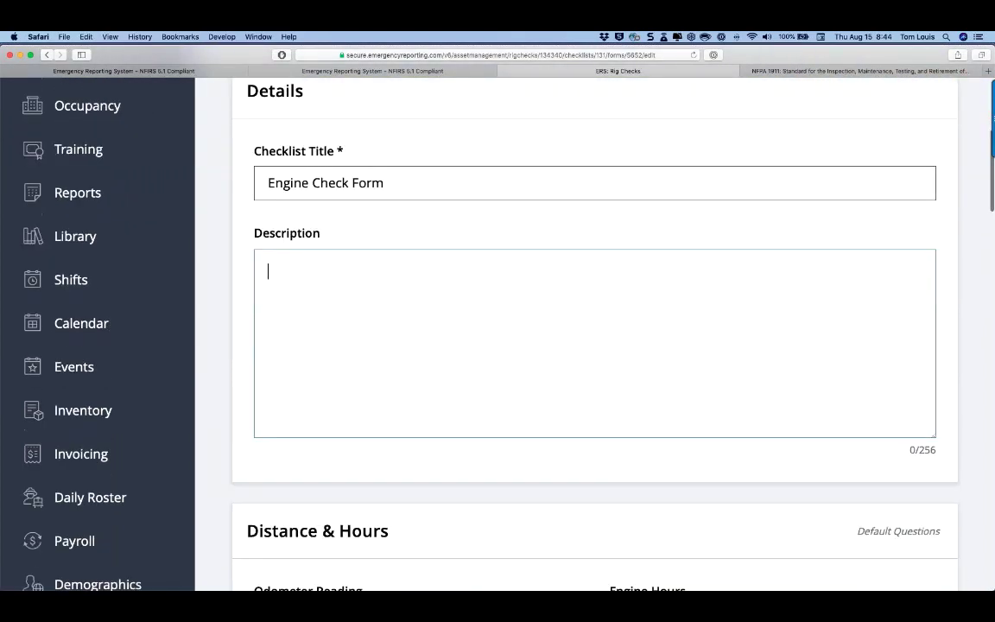
pyautogui.scroll(-6, 320, 307)
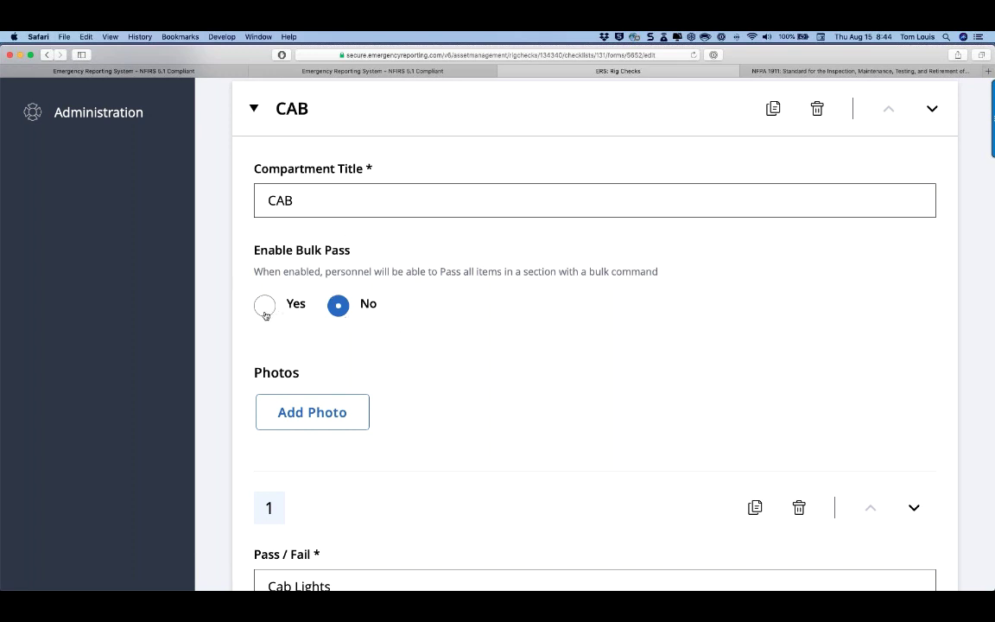
pyautogui.scroll(-3, 436, 358)
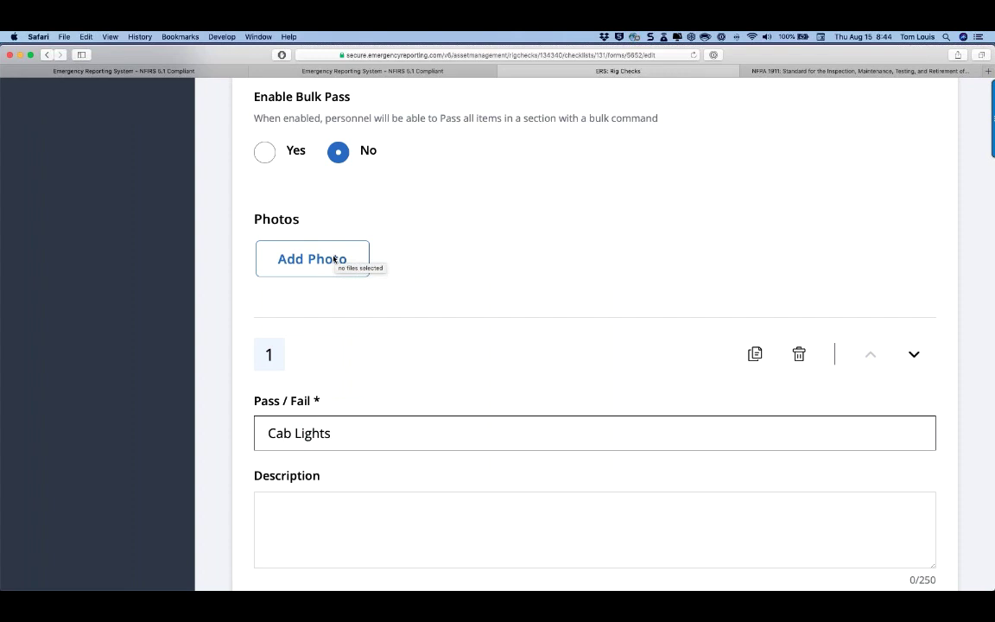
pyautogui.scroll(2, 334, 262)
pyautogui.scroll(-5, 334, 262)
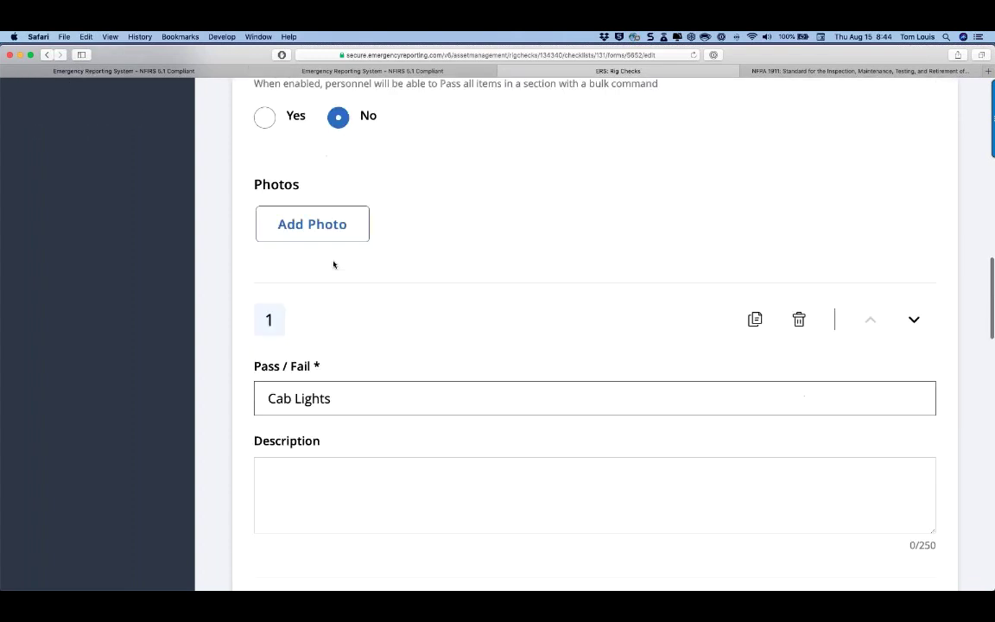
pyautogui.scroll(-4, 333, 264)
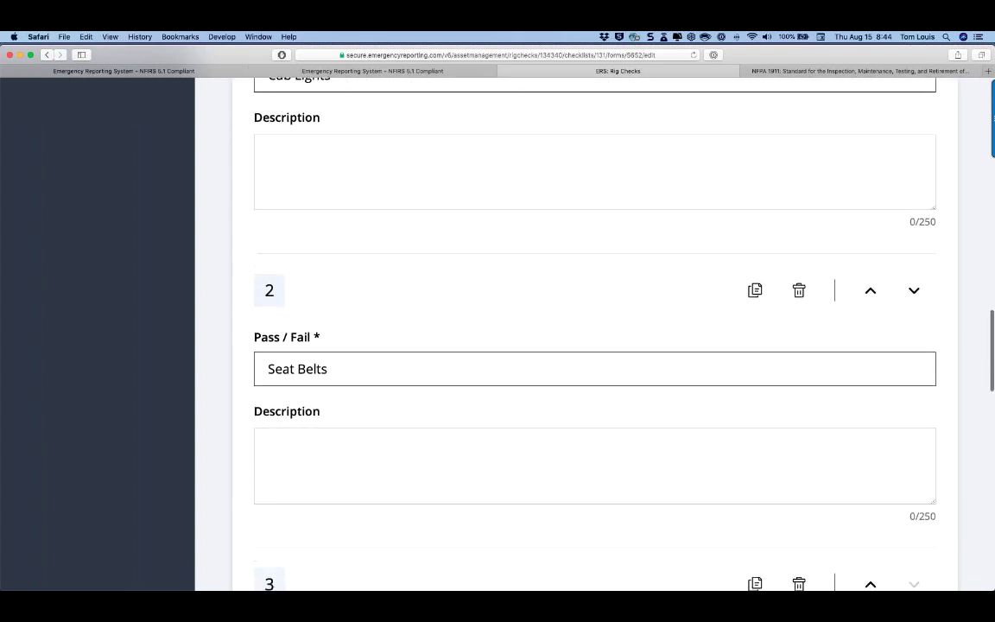
pyautogui.scroll(1, 333, 263)
pyautogui.scroll(-10, 594, 337)
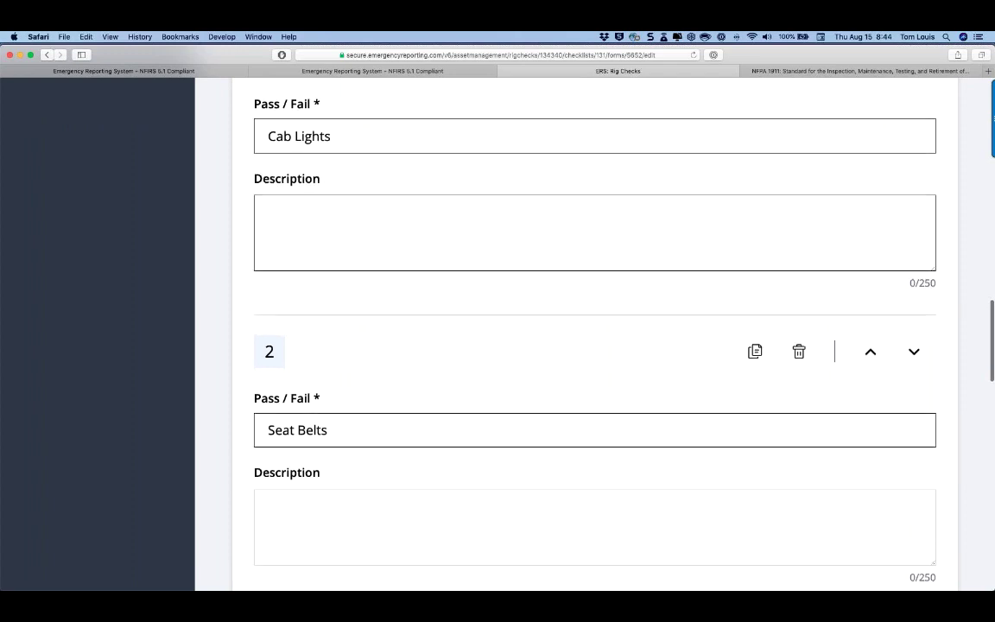
pyautogui.scroll(-5, 595, 337)
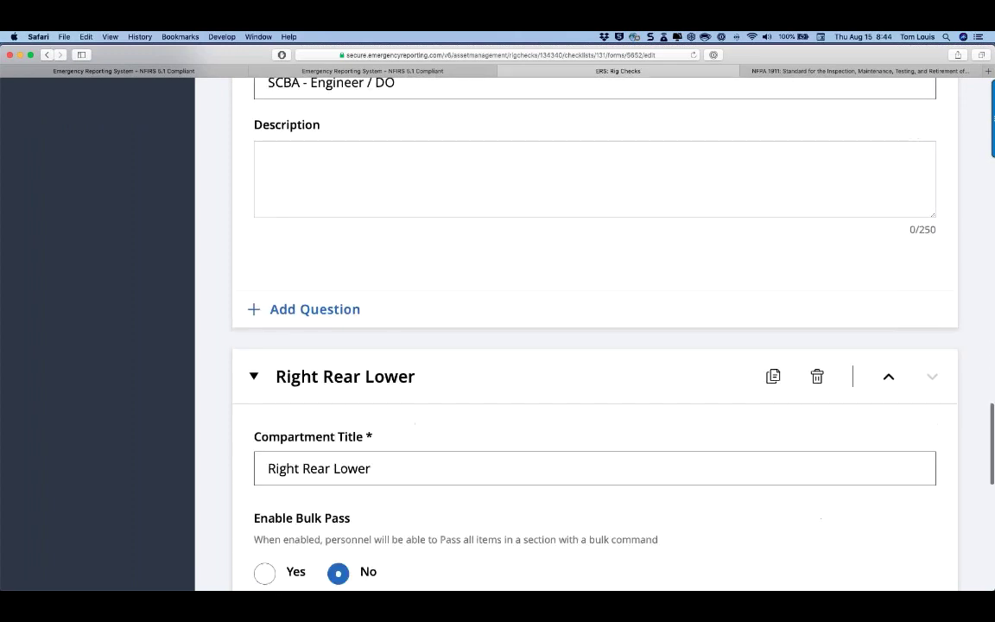
pyautogui.scroll(-1, 595, 337)
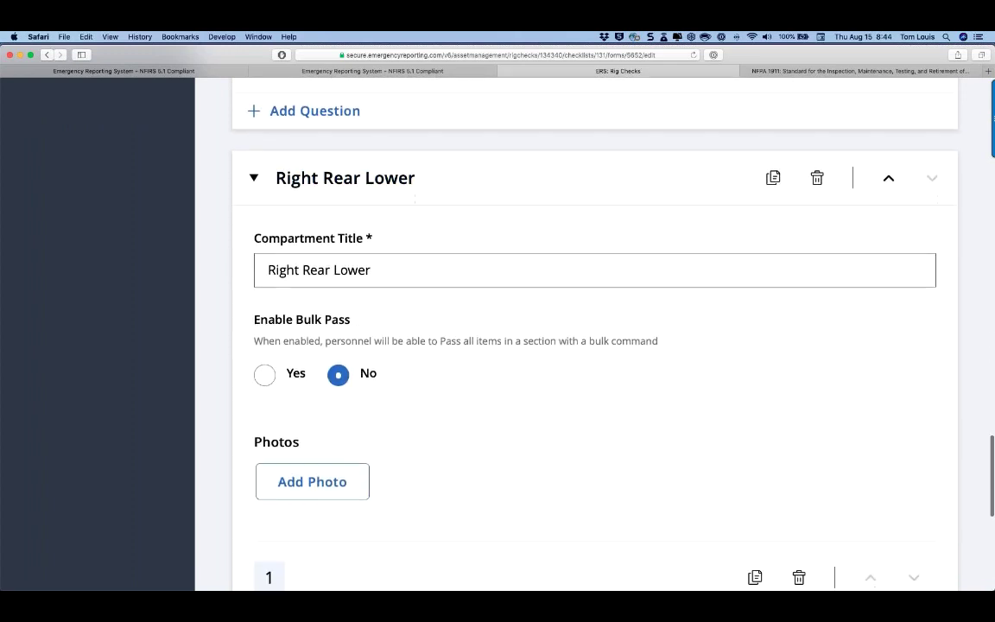
pyautogui.scroll(-4, 594, 337)
pyautogui.scroll(-4, 595, 337)
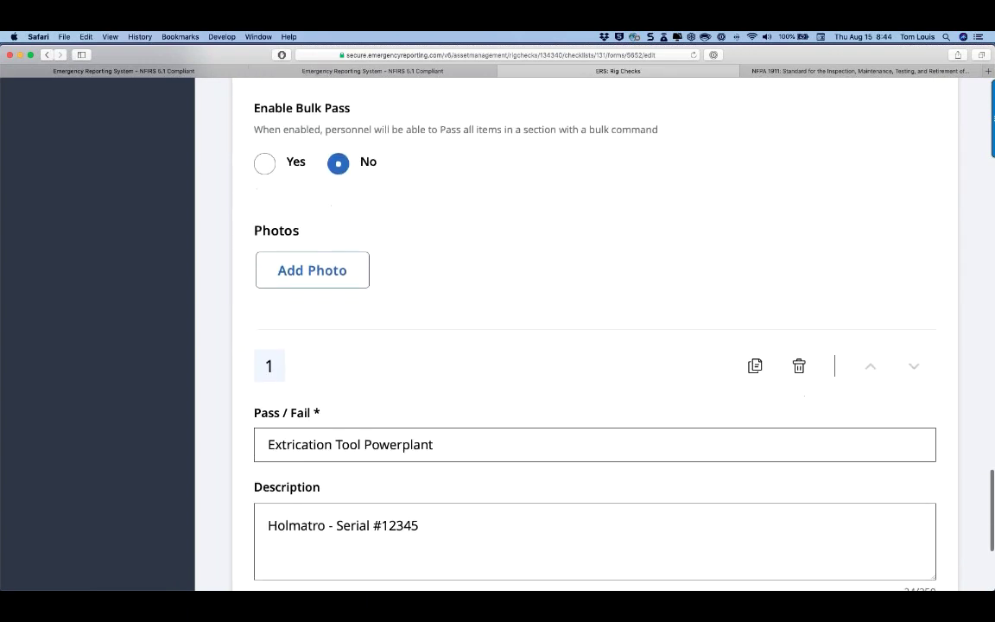
pyautogui.scroll(-1, 595, 337)
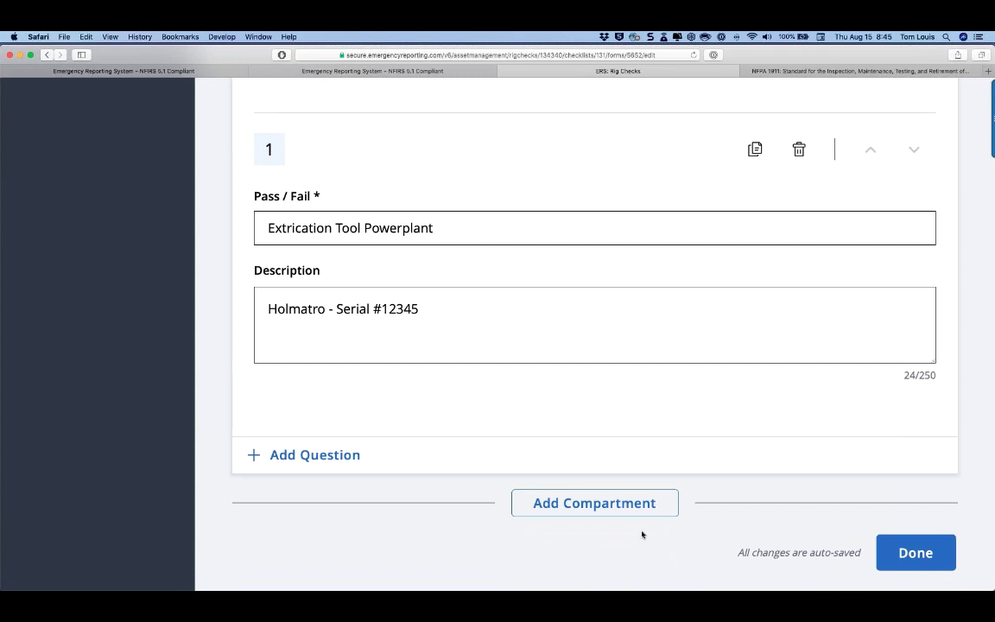
pyautogui.scroll(1, 778, 549)
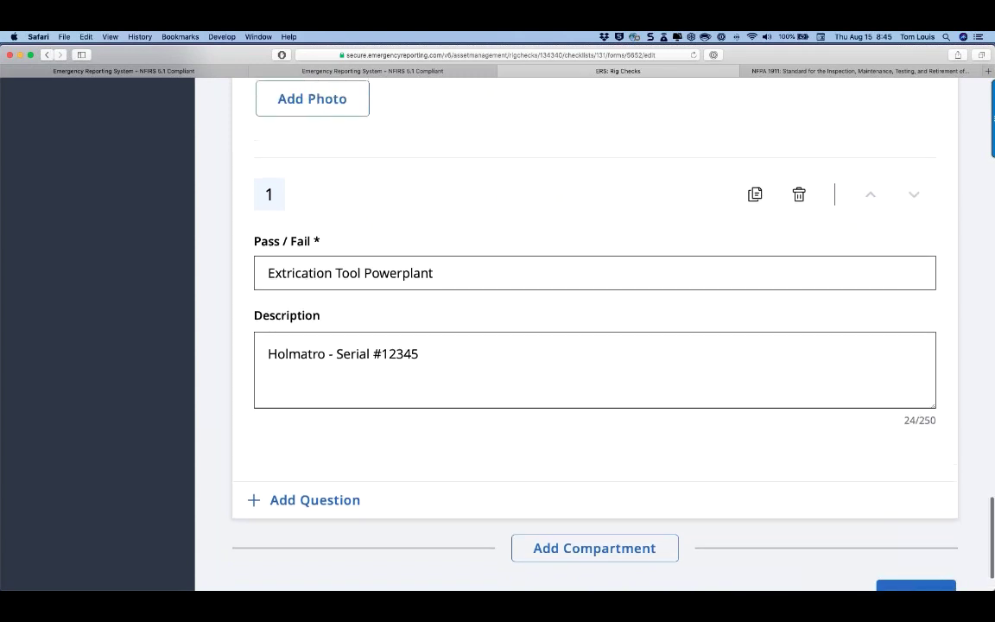
pyautogui.click(914, 587)
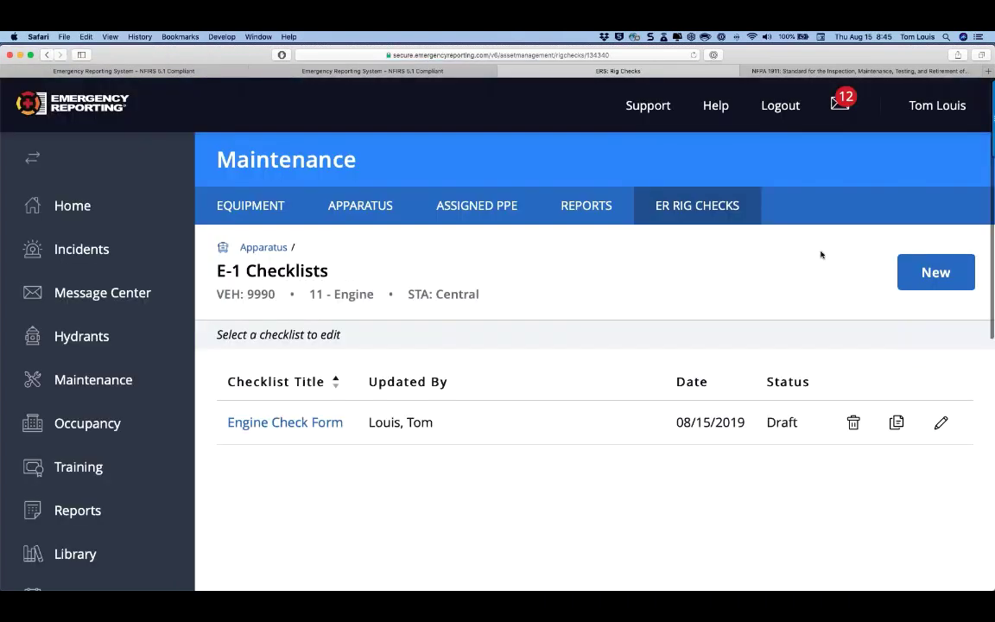
# - Look at the deletion confirmation for E-1's Engine Check Form and close it without deleting
pyautogui.scroll(-3, 821, 253)
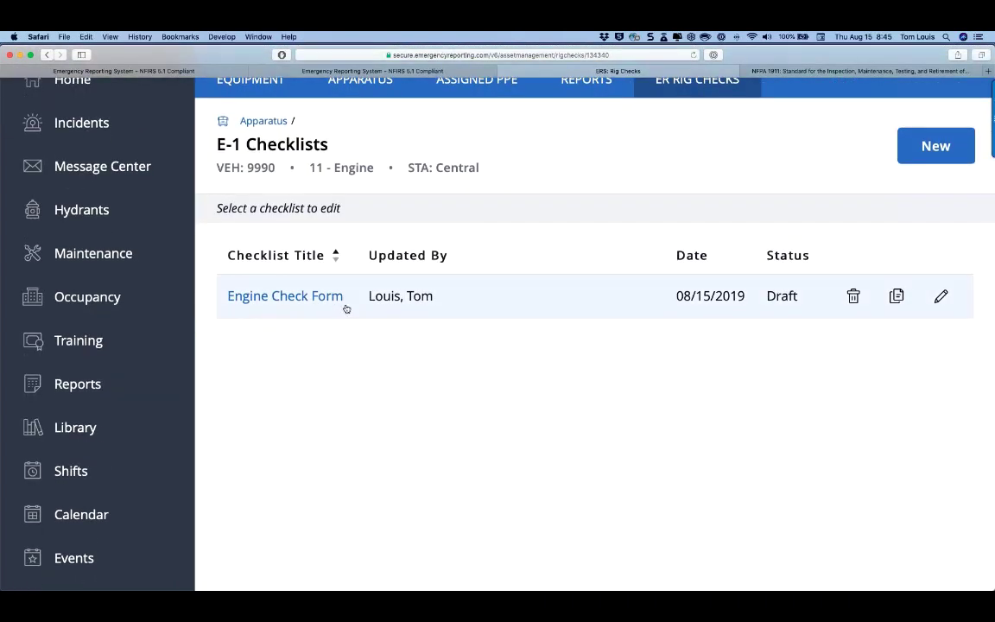
pyautogui.click(854, 297)
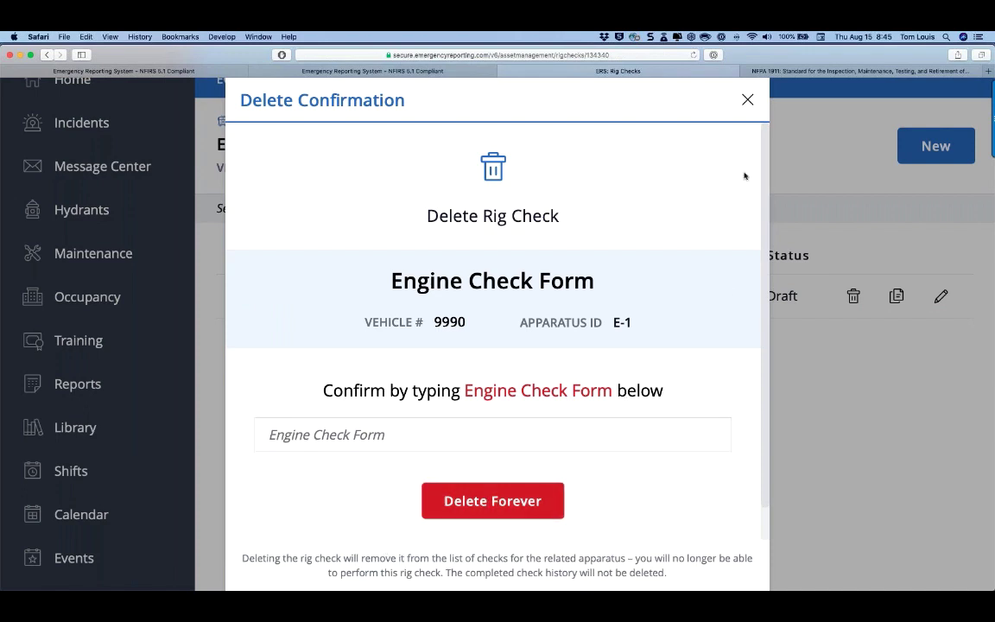
pyautogui.click(748, 102)
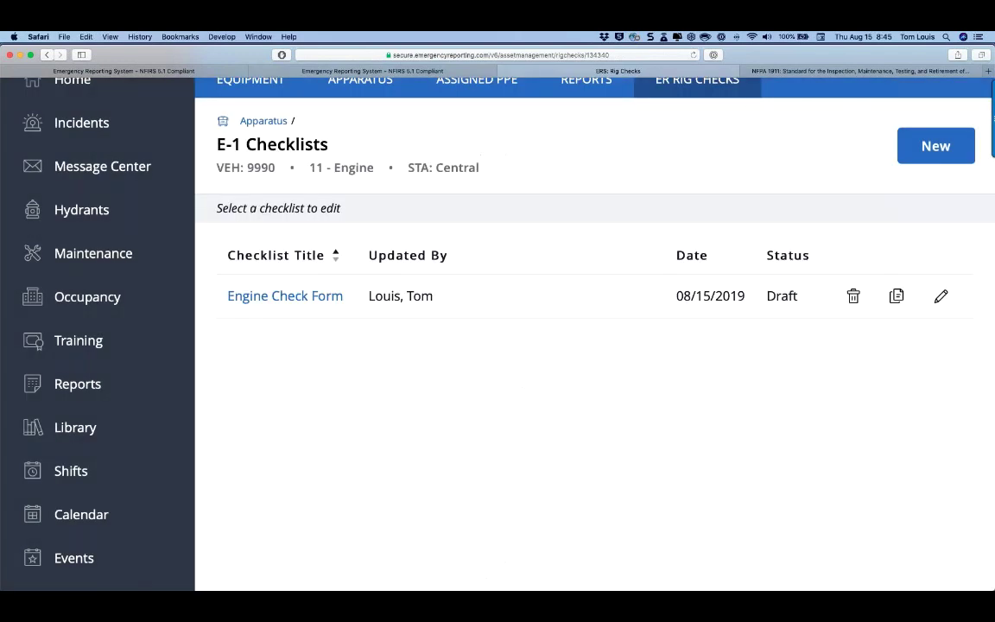
# - Duplicate E-1's Engine Check Form and assign the copy to engine E-4 at the E-COMM Fire station
pyautogui.click(897, 298)
pyautogui.scroll(-3, 582, 327)
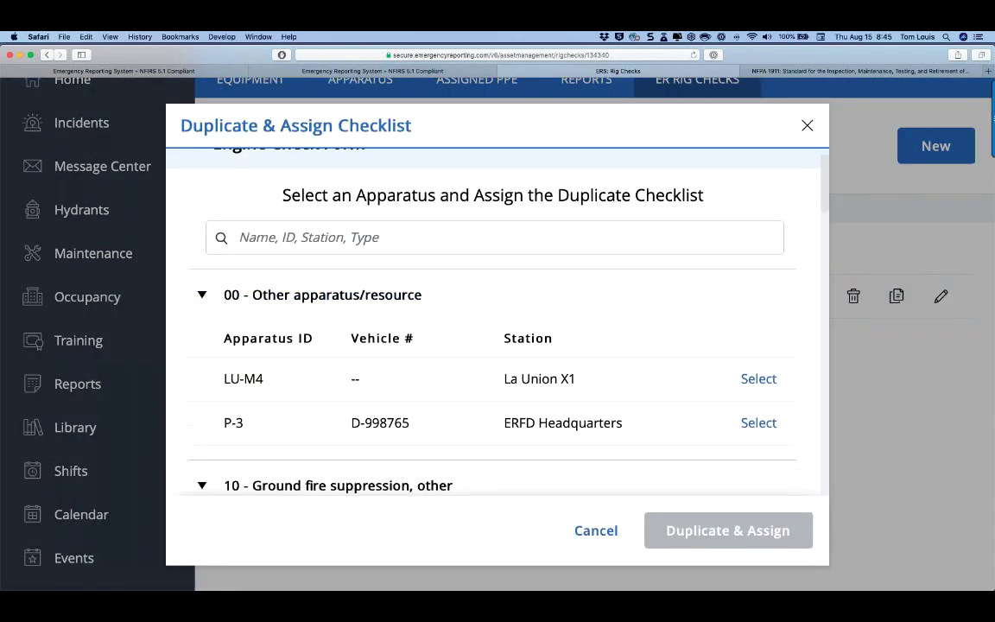
pyautogui.scroll(-10, 493, 345)
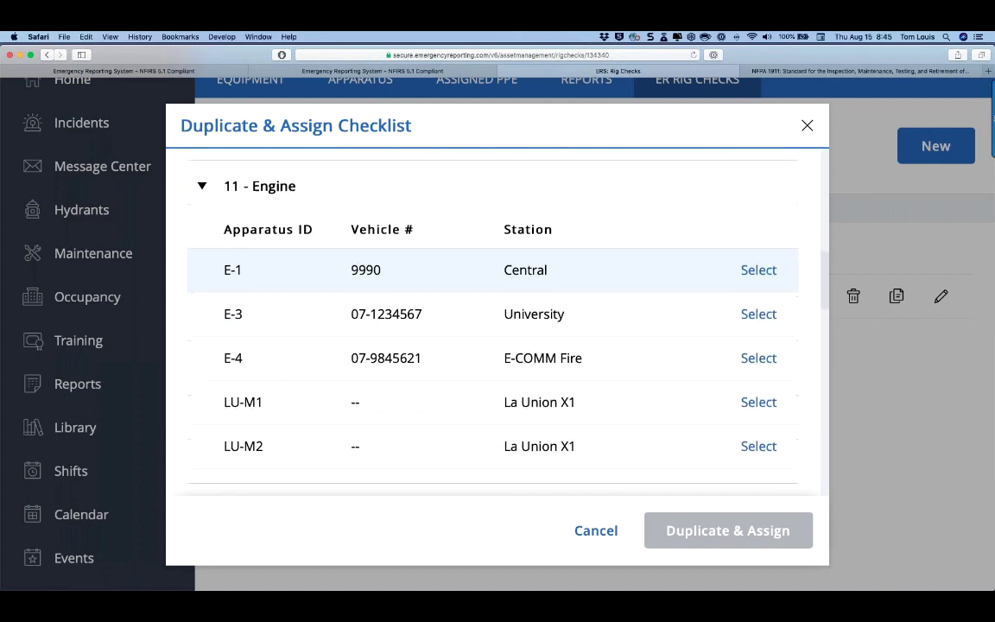
pyautogui.scroll(-1, 740, 327)
pyautogui.click(757, 331)
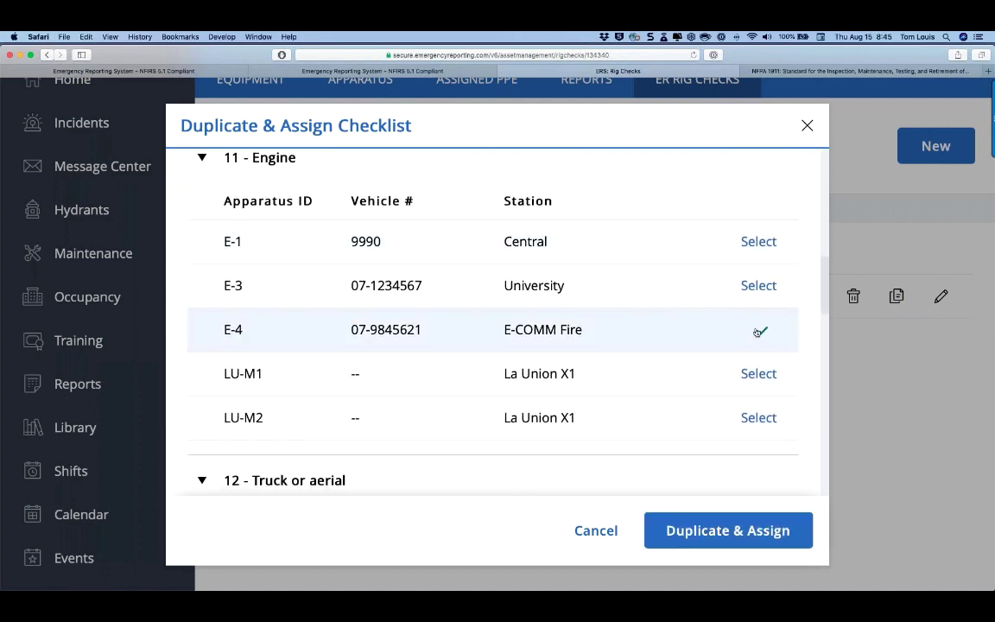
pyautogui.click(716, 533)
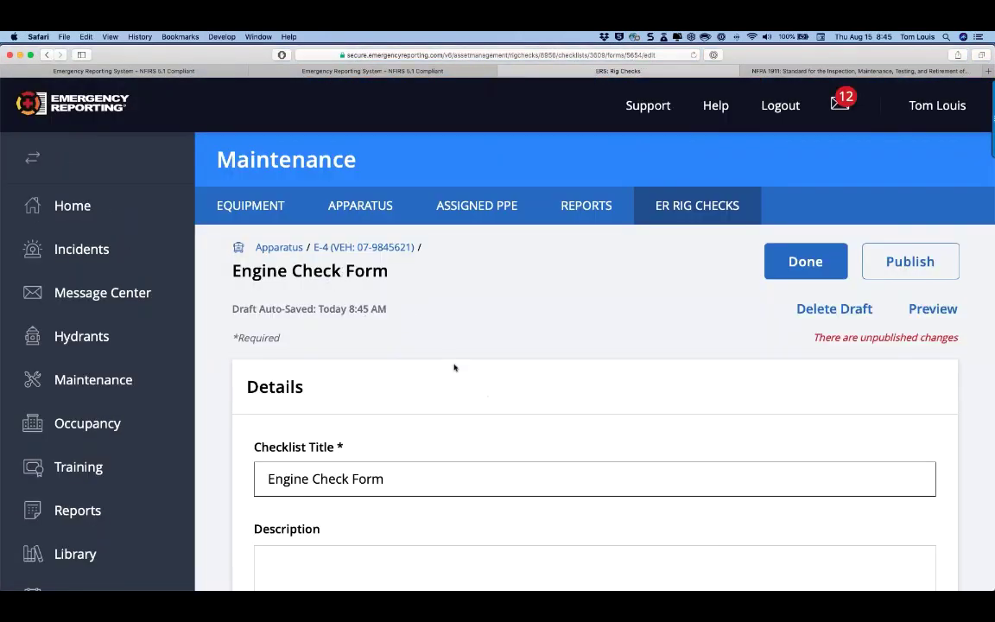
# - Look through the compartments and questions in E-4's copy of the Engine Check Form and publish the checklist
pyautogui.scroll(-1, 454, 361)
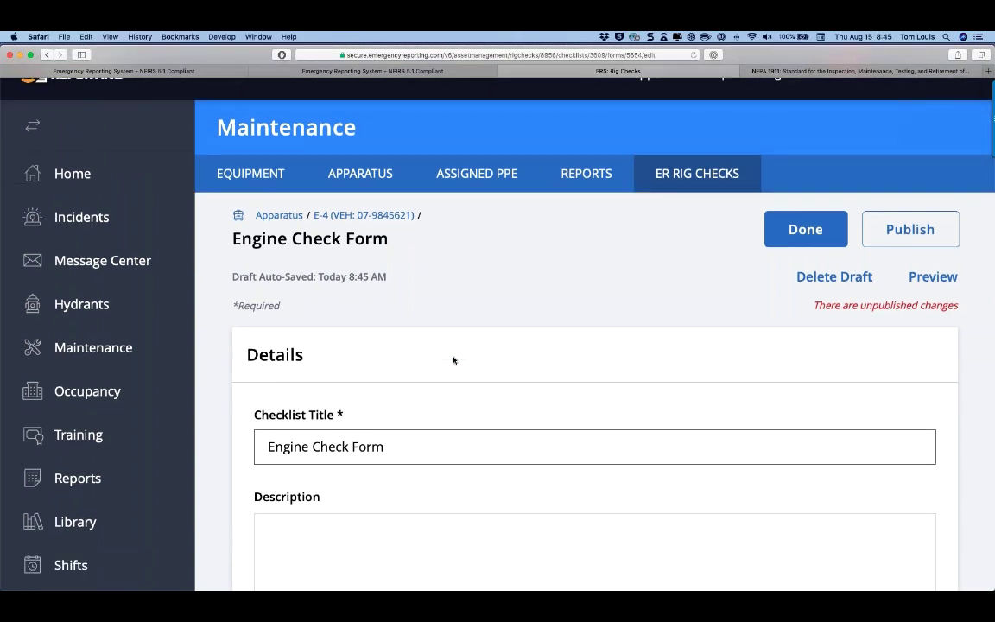
pyautogui.scroll(-15, 454, 360)
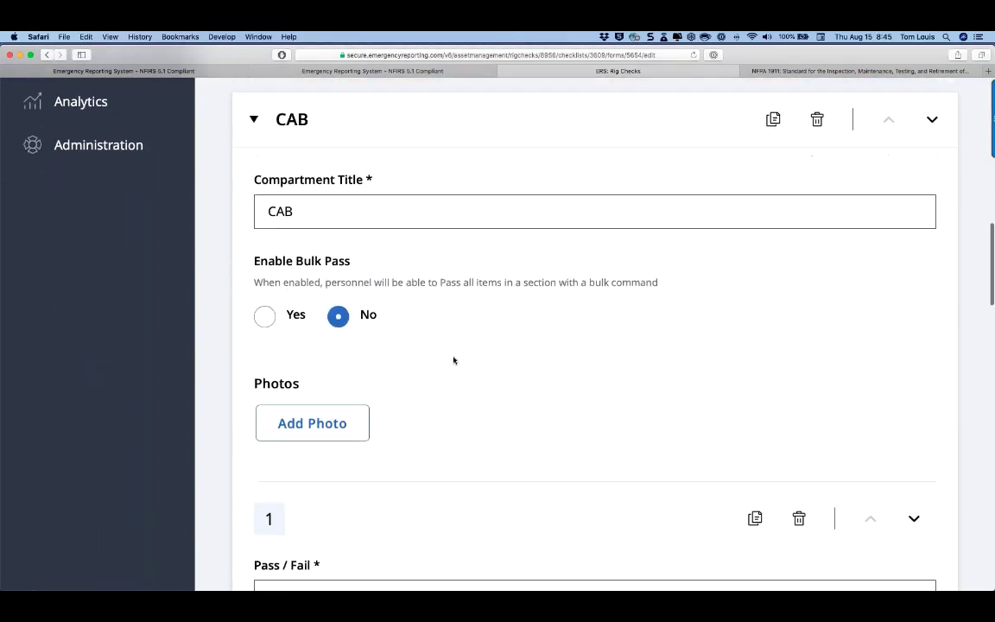
pyautogui.scroll(-5, 454, 361)
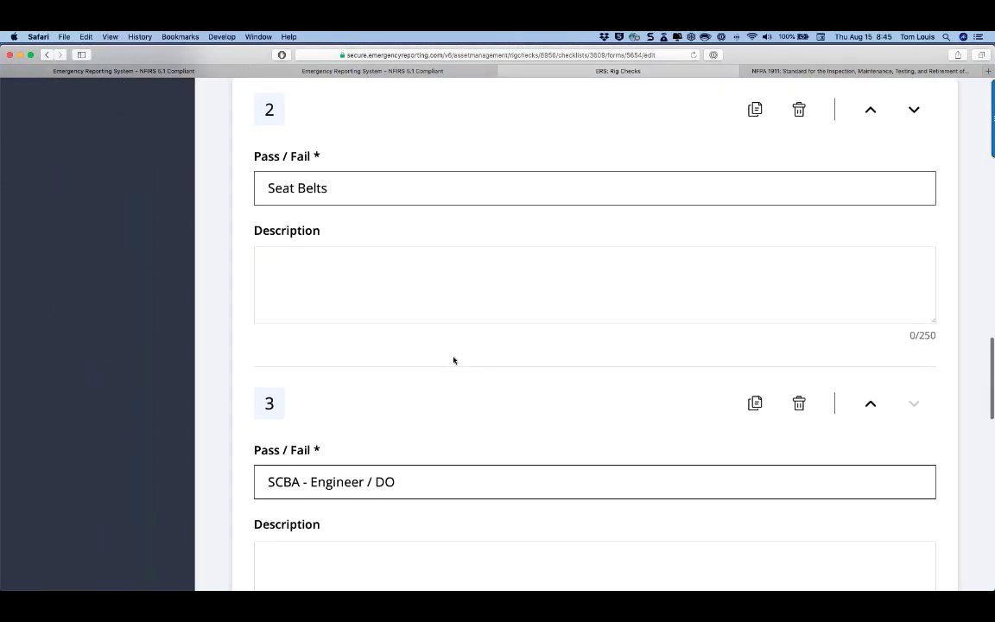
pyautogui.scroll(-7, 454, 360)
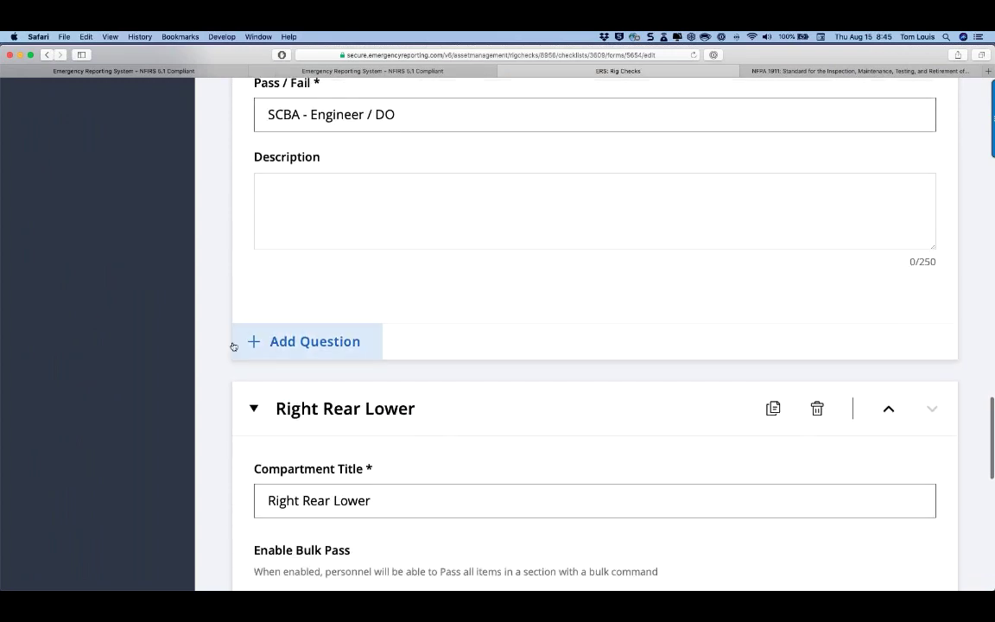
pyautogui.scroll(20, 571, 367)
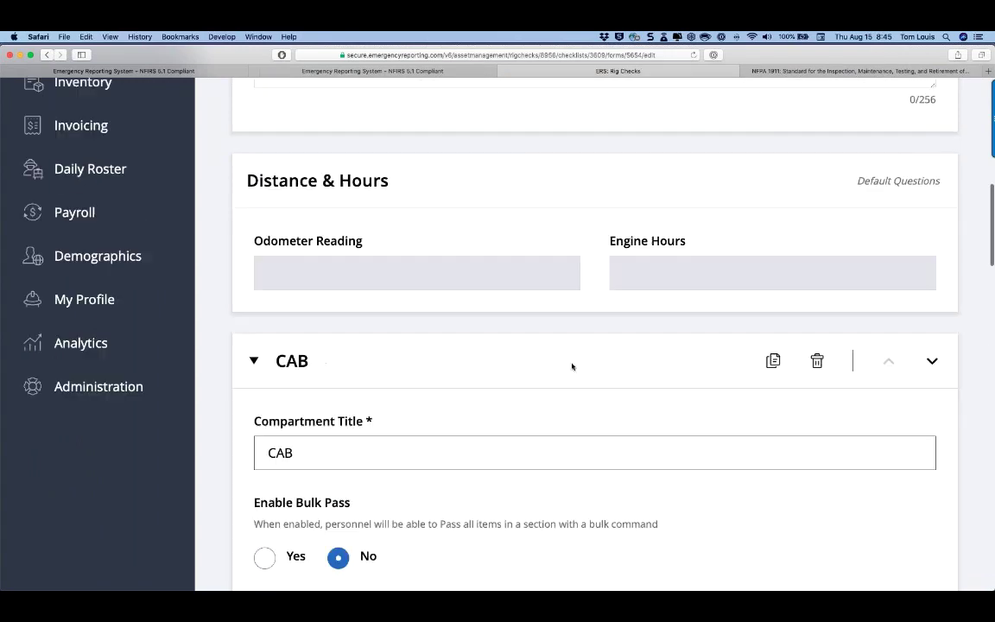
pyautogui.scroll(3, 572, 367)
pyautogui.click(942, 271)
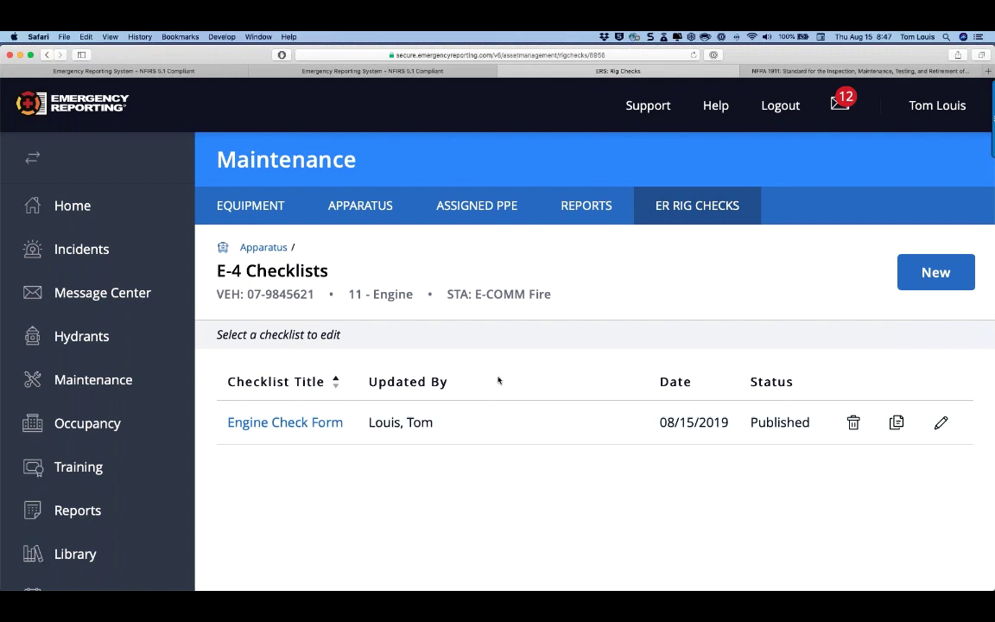
# - Return to the maintenance apparatus list and expand the "10 - Ground fire suppression, other" and "11 - Engine" groups
pyautogui.click(116, 380)
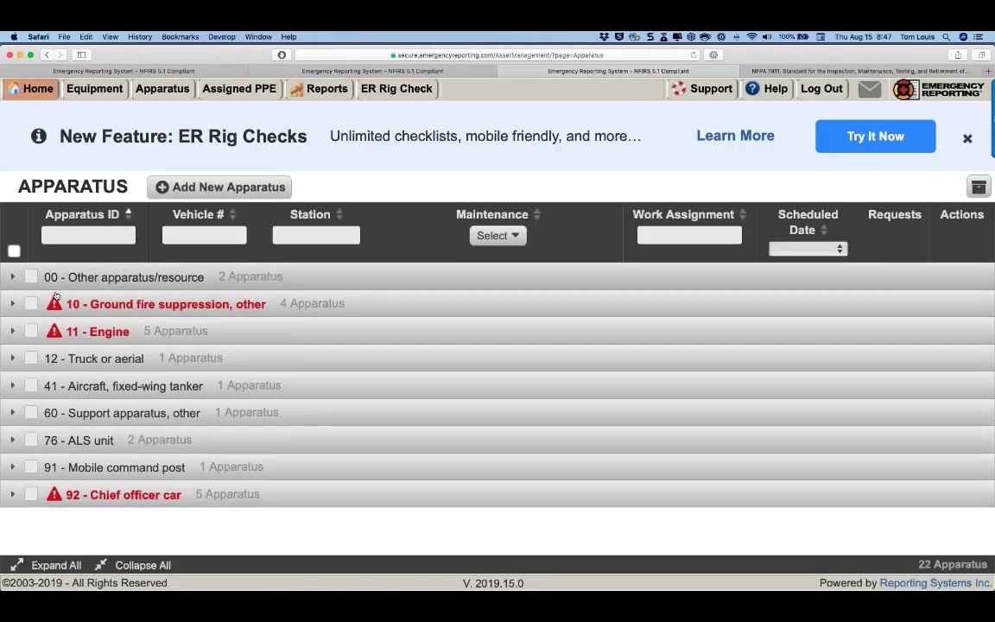
pyautogui.click(56, 302)
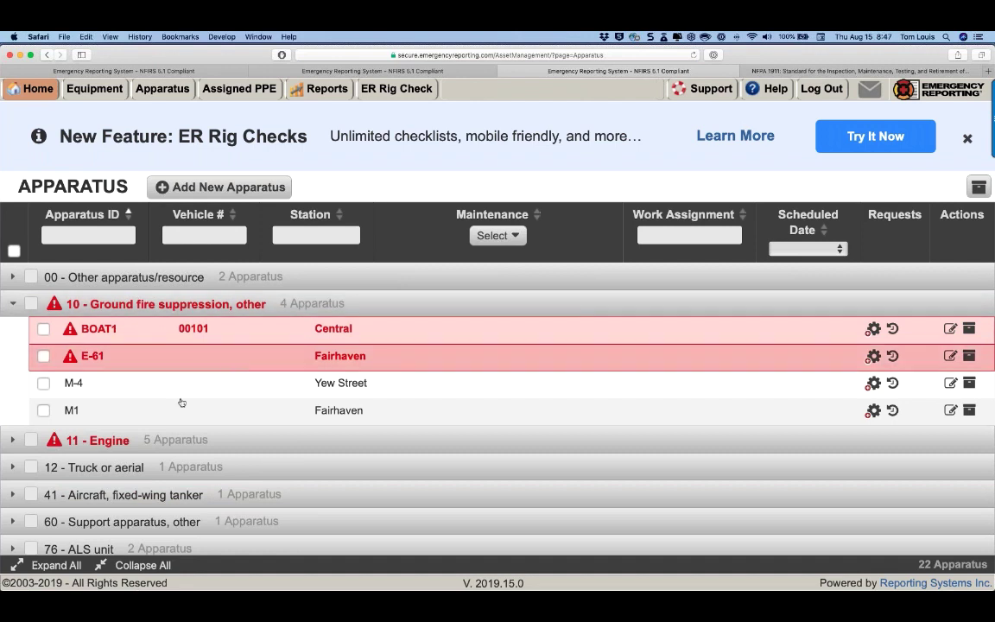
pyautogui.click(12, 441)
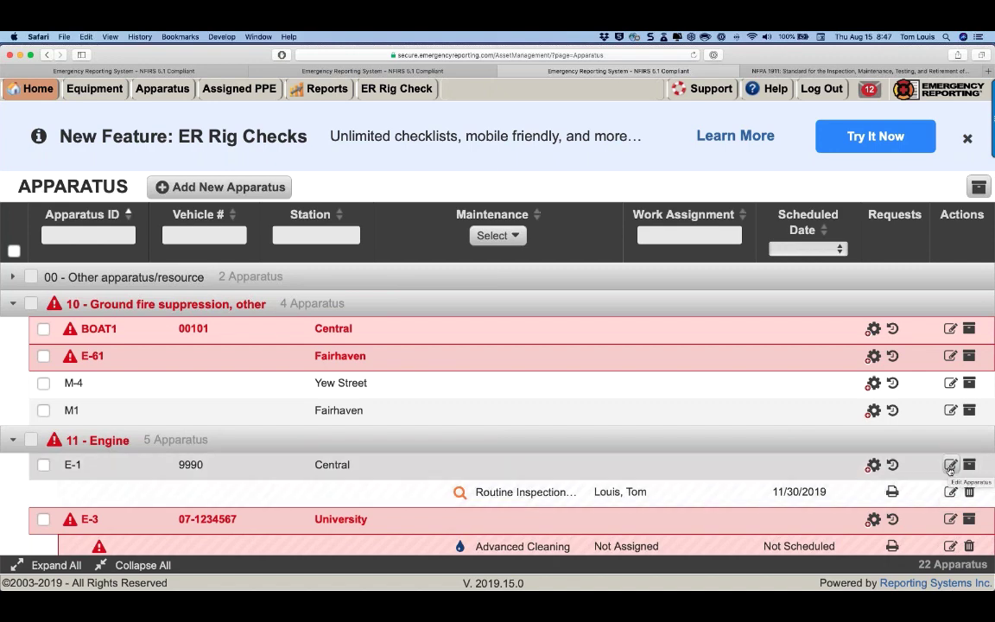
# - Start a maintenance record for E-1 as completed maintenance with the maintenance type Other
pyautogui.click(873, 466)
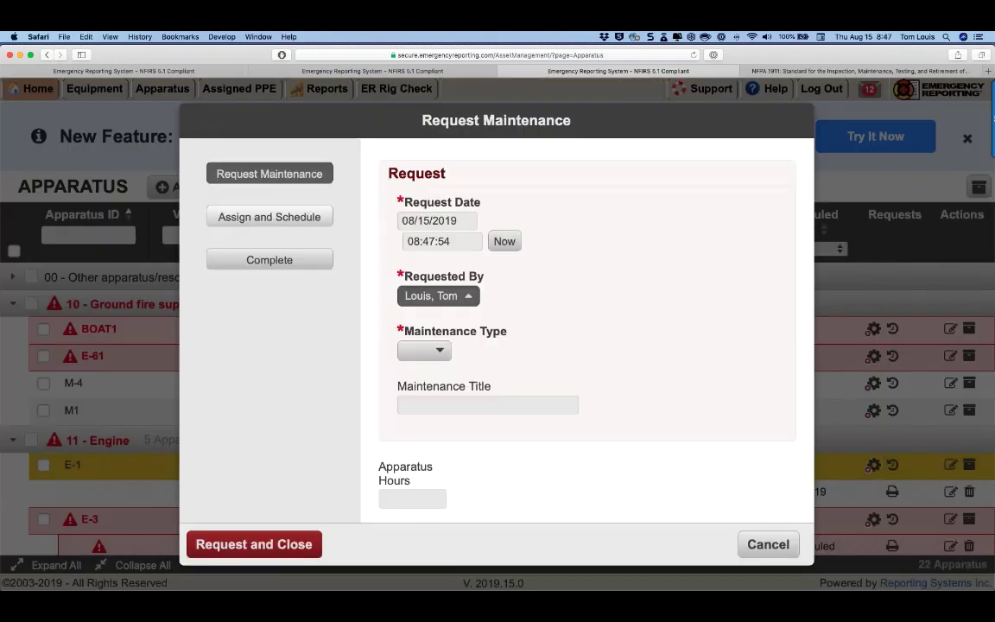
pyautogui.click(279, 262)
pyautogui.scroll(-3, 432, 285)
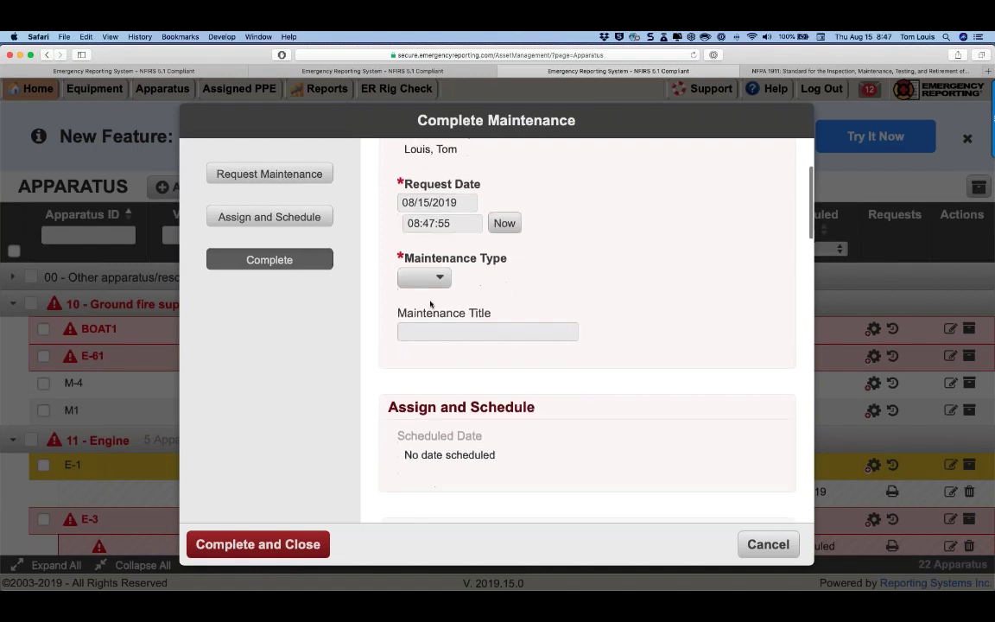
pyautogui.click(442, 284)
pyautogui.click(418, 358)
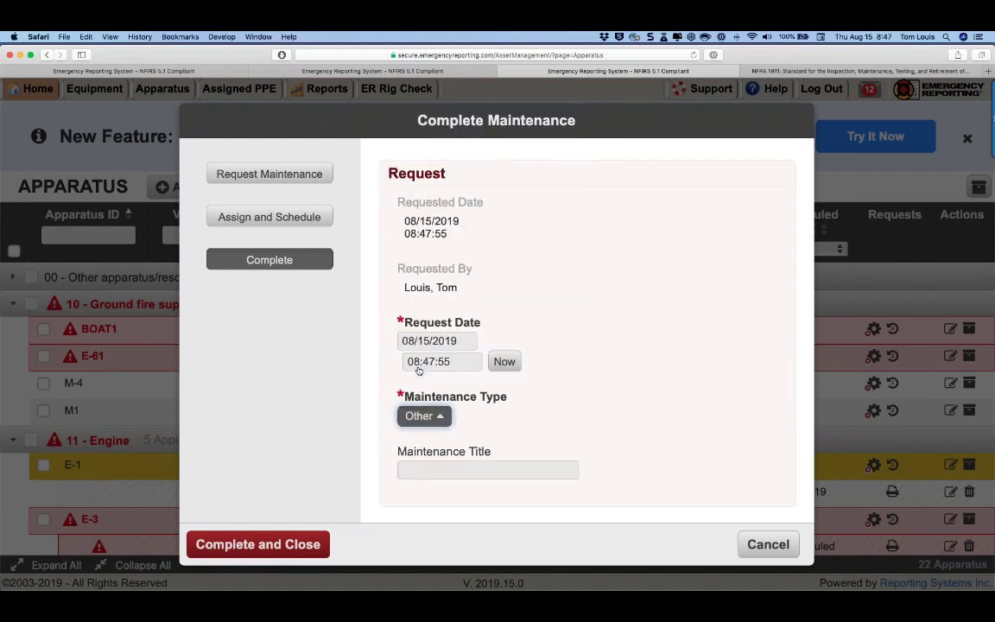
# - Title the maintenance record "2017-2019 Maintenance Hx"
pyautogui.click(427, 470)
pyautogui.write('20')
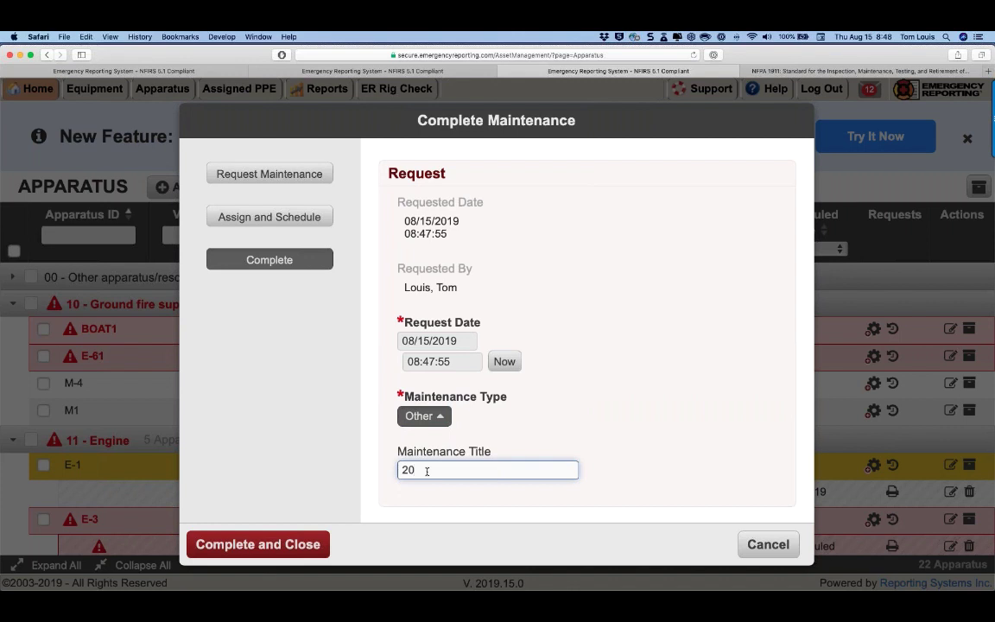
pyautogui.write('17-2019 Maintenanec')
pyautogui.press('BackSpace')
pyautogui.press('BackSpace')
pyautogui.write('ce HX')
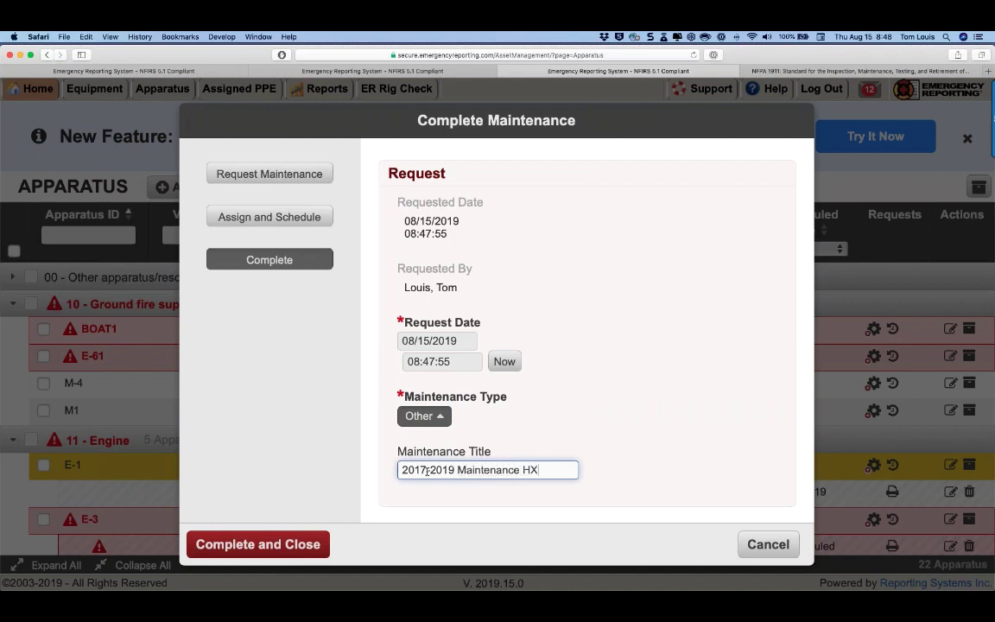
pyautogui.press('BackSpace')
pyautogui.write('x')
# - Enter "File attached from old RMS to include maintenance history" in the notes of the maintenance record
pyautogui.scroll(-10, 426, 471)
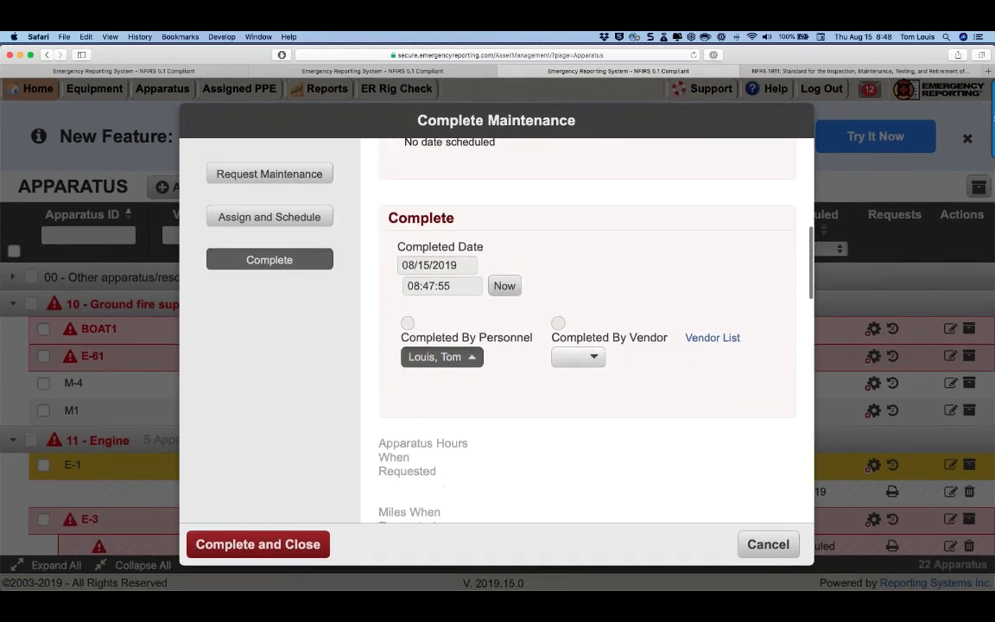
pyautogui.scroll(-10, 509, 432)
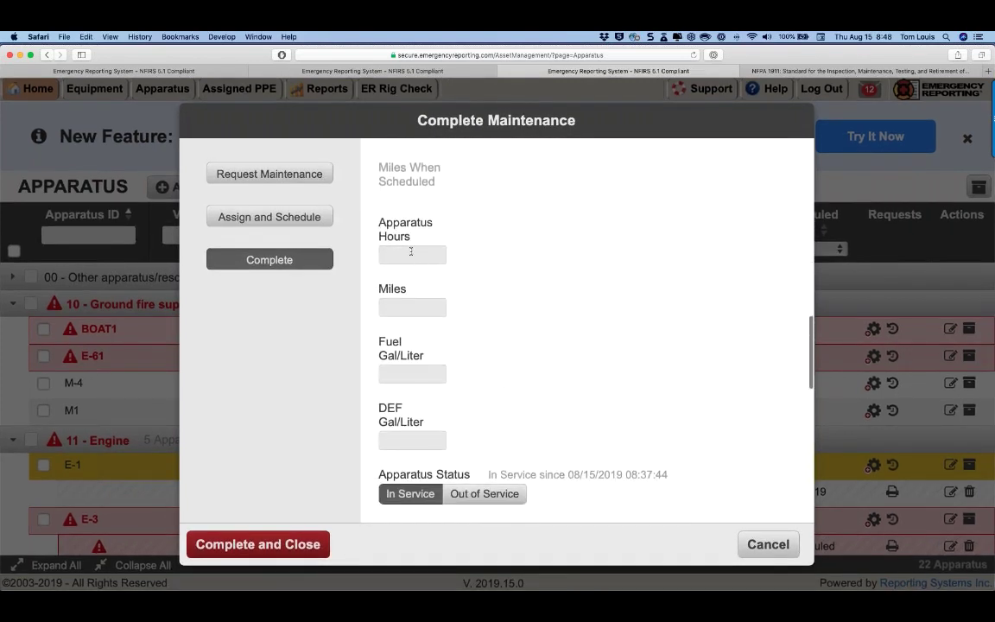
pyautogui.click(412, 252)
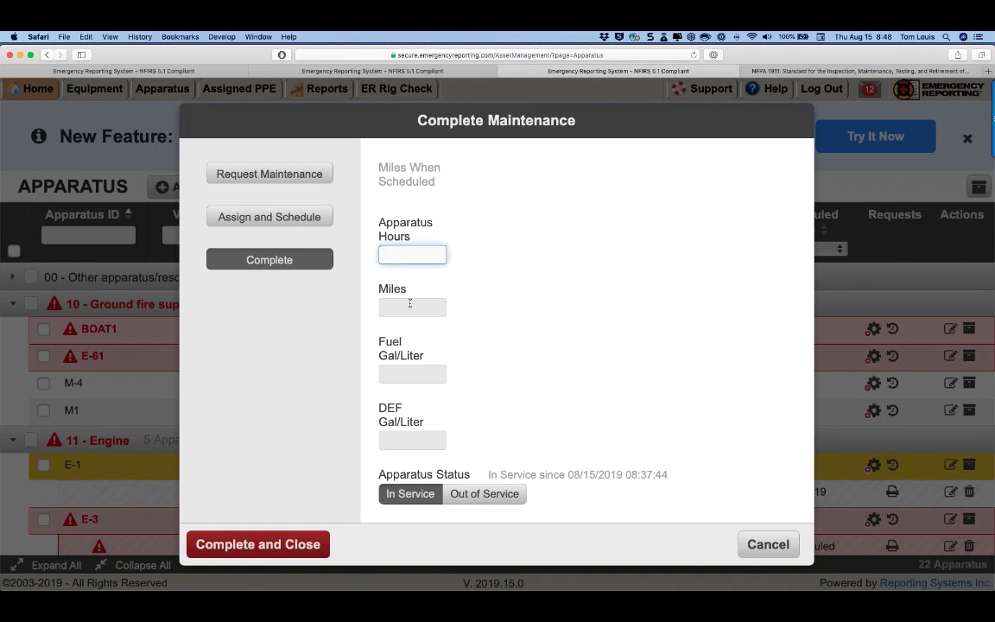
pyautogui.scroll(-5, 409, 303)
pyautogui.scroll(-10, 438, 373)
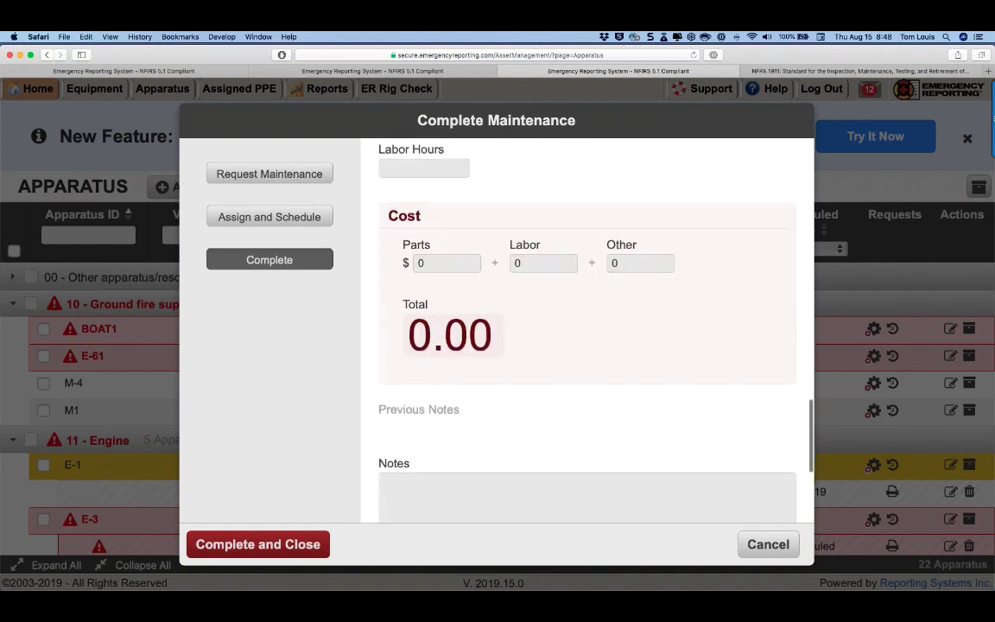
pyautogui.click(414, 290)
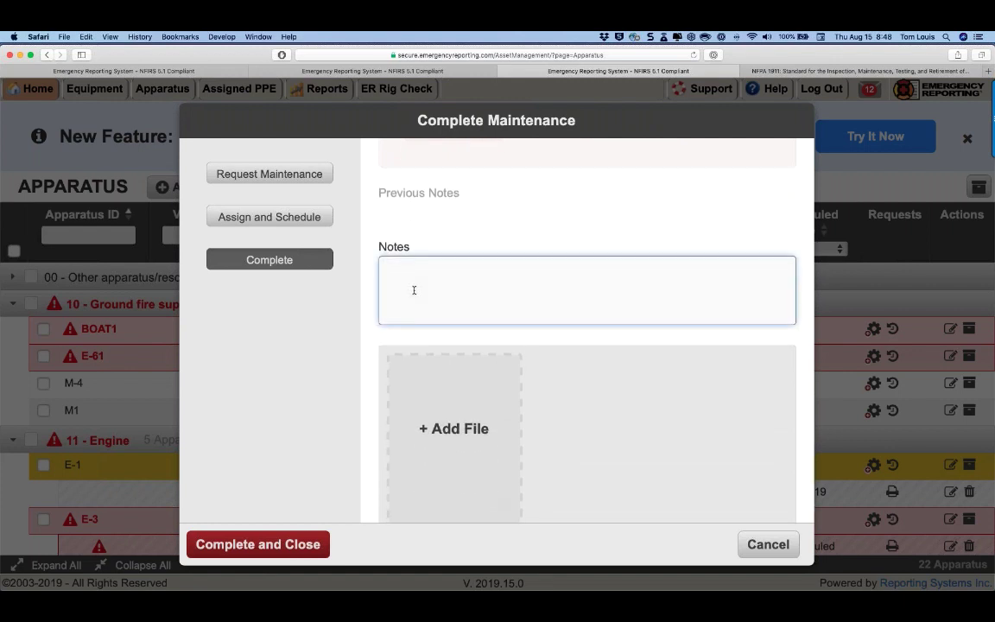
pyautogui.write('Files')
pyautogui.press('BackSpace')
pyautogui.write('attached from old RMS to')
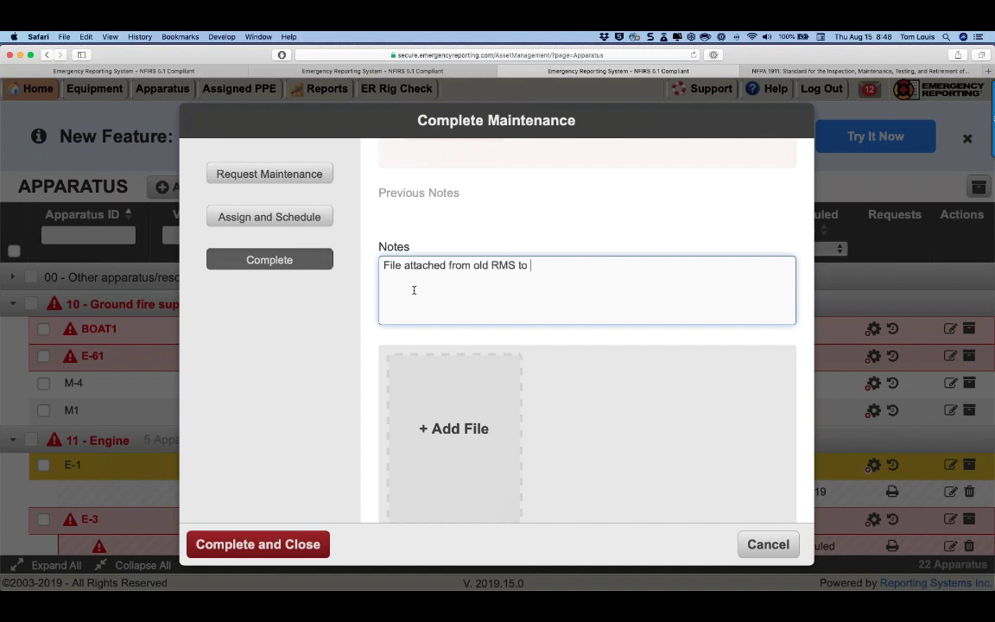
pyautogui.write(' include maintenance hi')
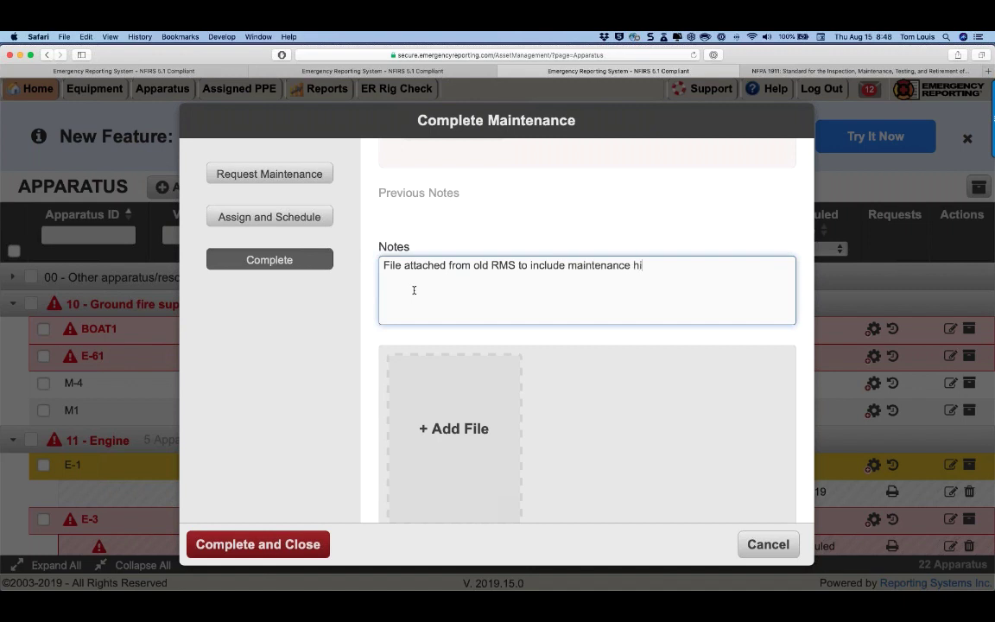
pyautogui.write('stroty')
pyautogui.press('BackSpace')
pyautogui.press('BackSpace')
pyautogui.press('BackSpace')
pyautogui.press('BackSpace')
pyautogui.write('ory')
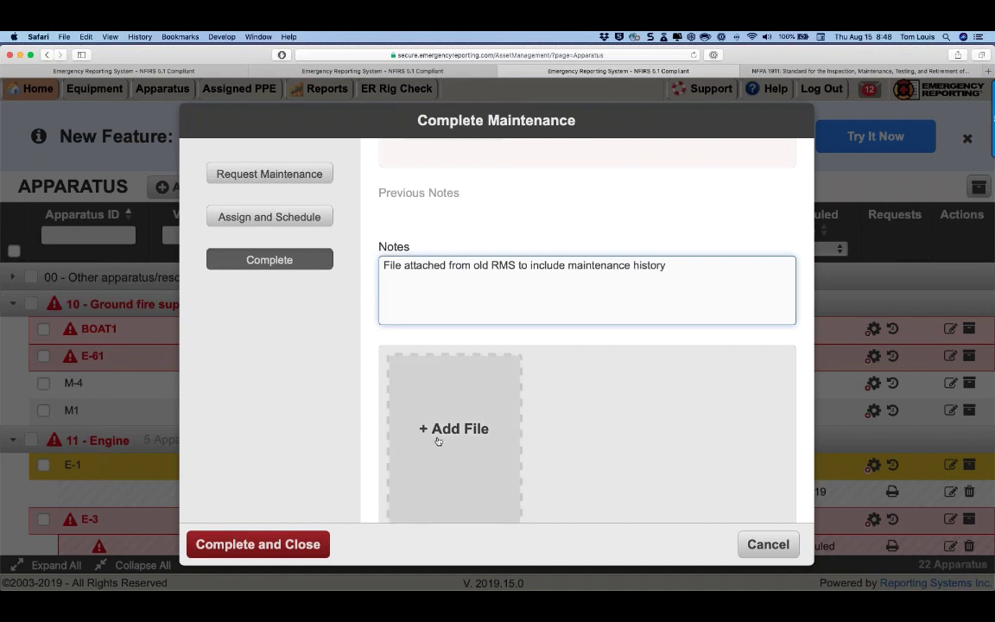
# - Complete E-1's maintenance record without sending the email notification, and cancel the extra maintenance request
pyautogui.click(248, 546)
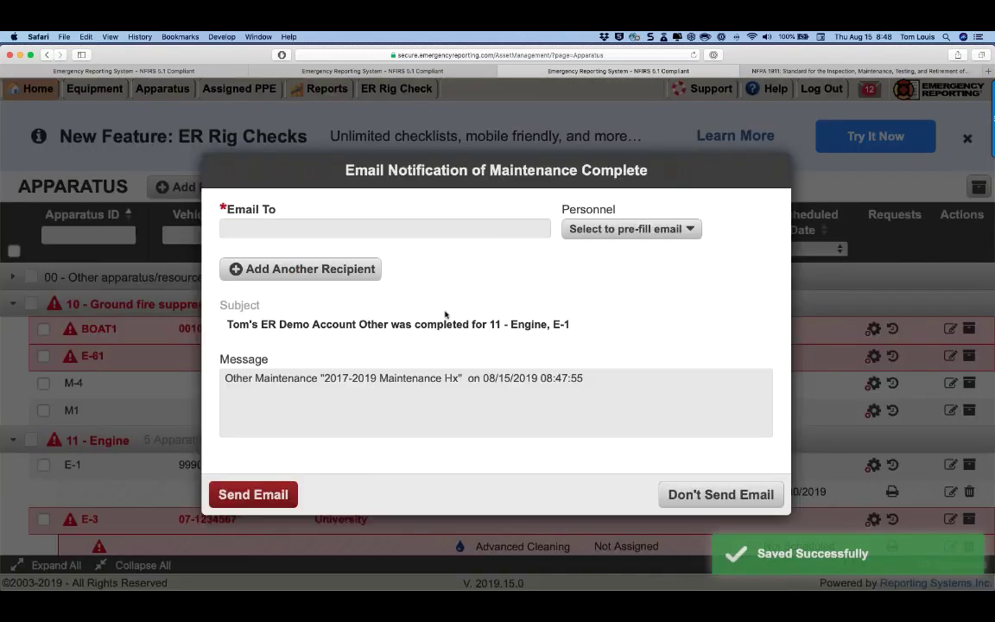
pyautogui.click(687, 496)
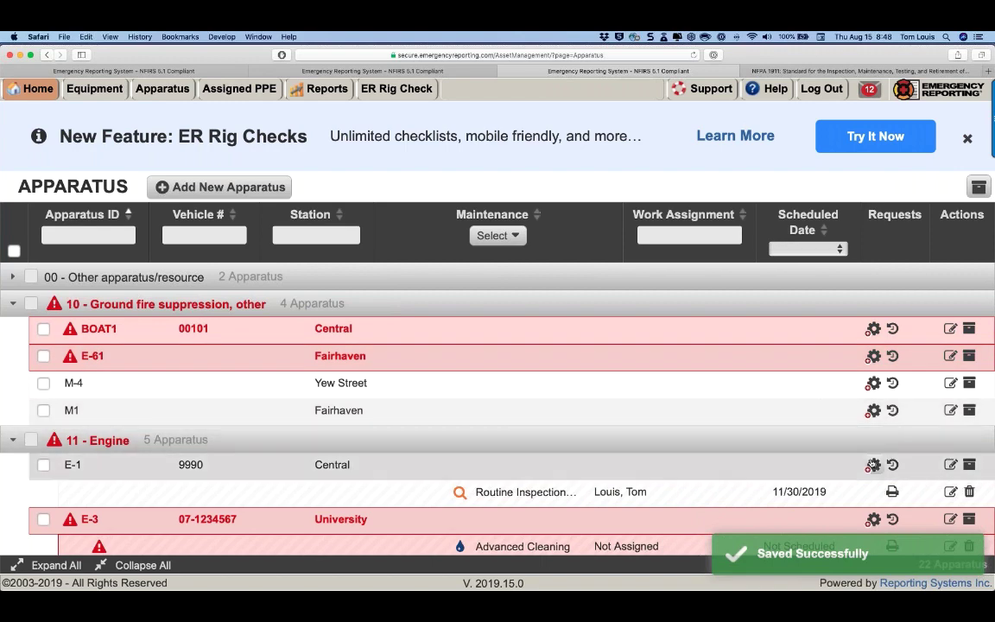
pyautogui.click(874, 465)
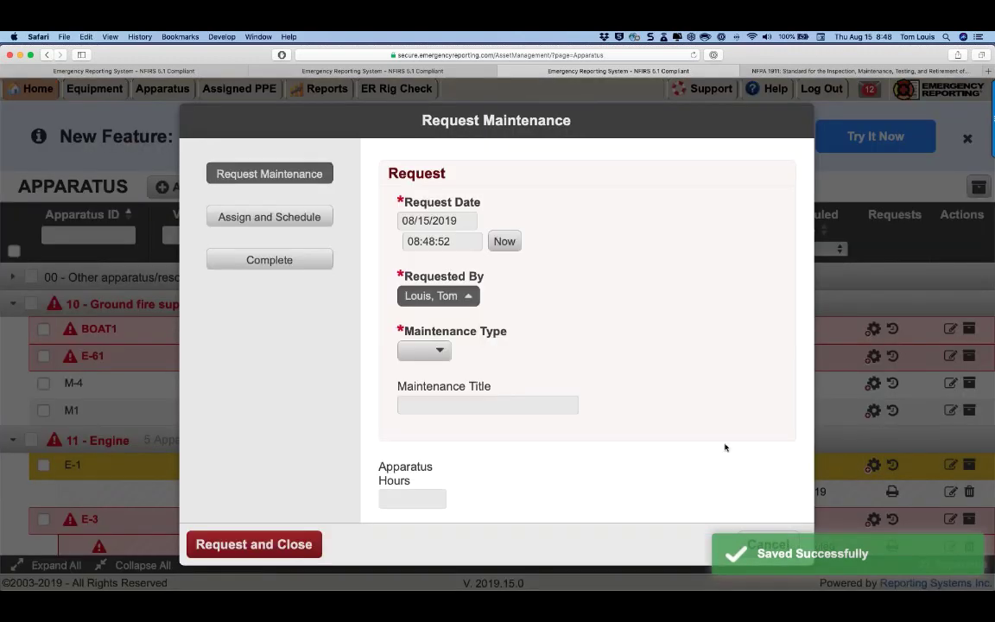
pyautogui.click(753, 534)
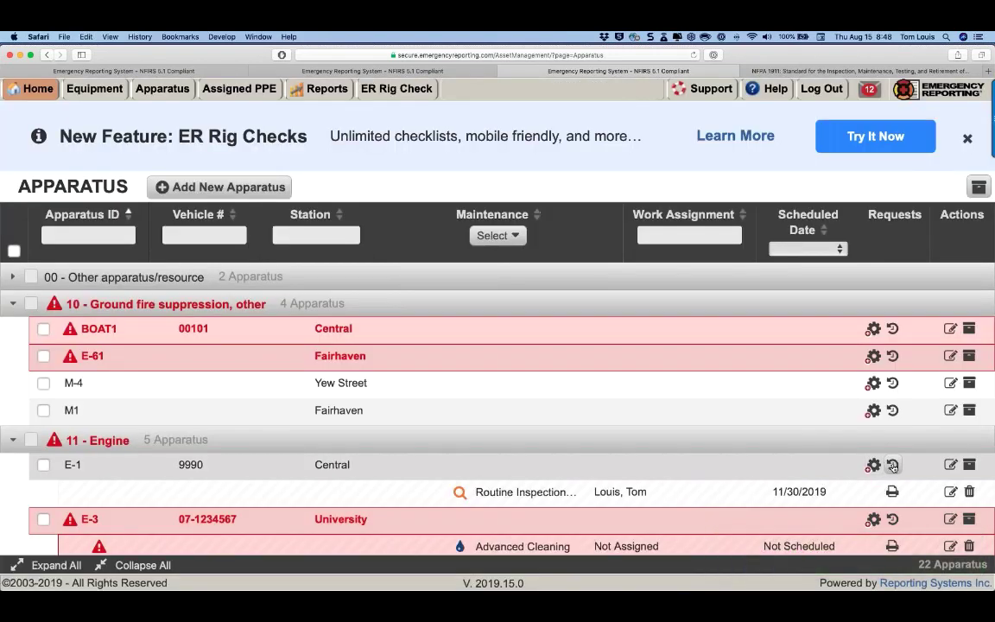
# - Open E-1's maintenance history and look over its 2019 entries
pyautogui.click(894, 466)
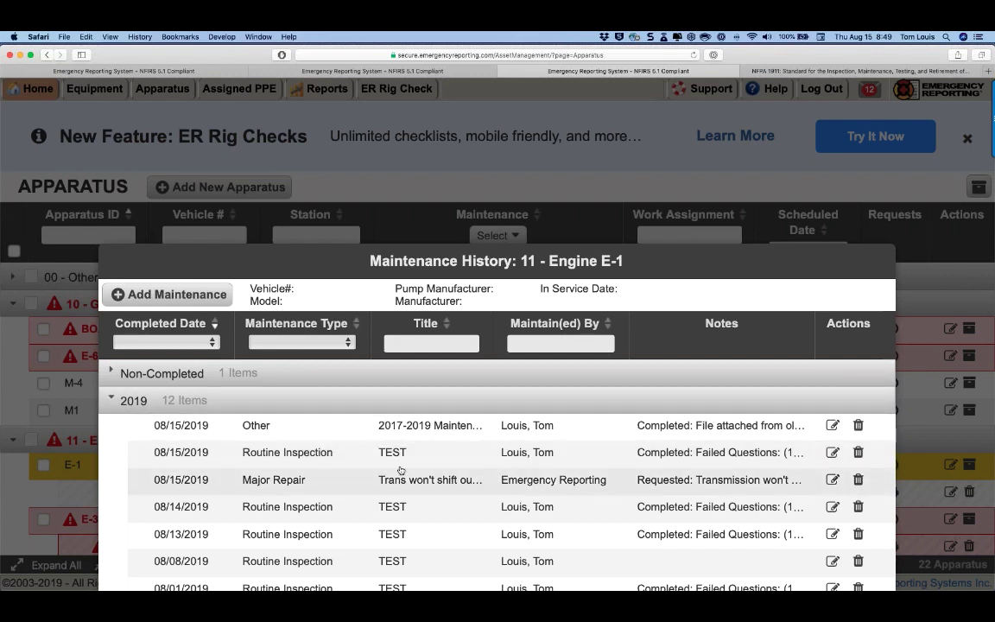
pyautogui.scroll(-1, 400, 475)
pyautogui.scroll(1, 397, 484)
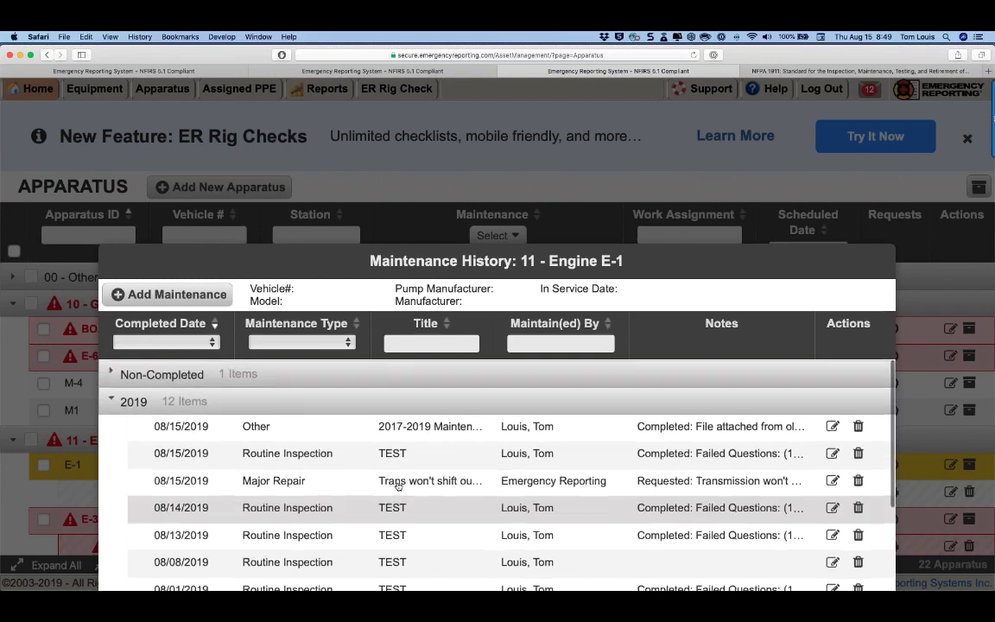
# - Leave E-1's maintenance history, return to the dashboard and review the 8/15/2019 Daily Log entries for maintenance and rig checks
pyautogui.scroll(-1, 399, 467)
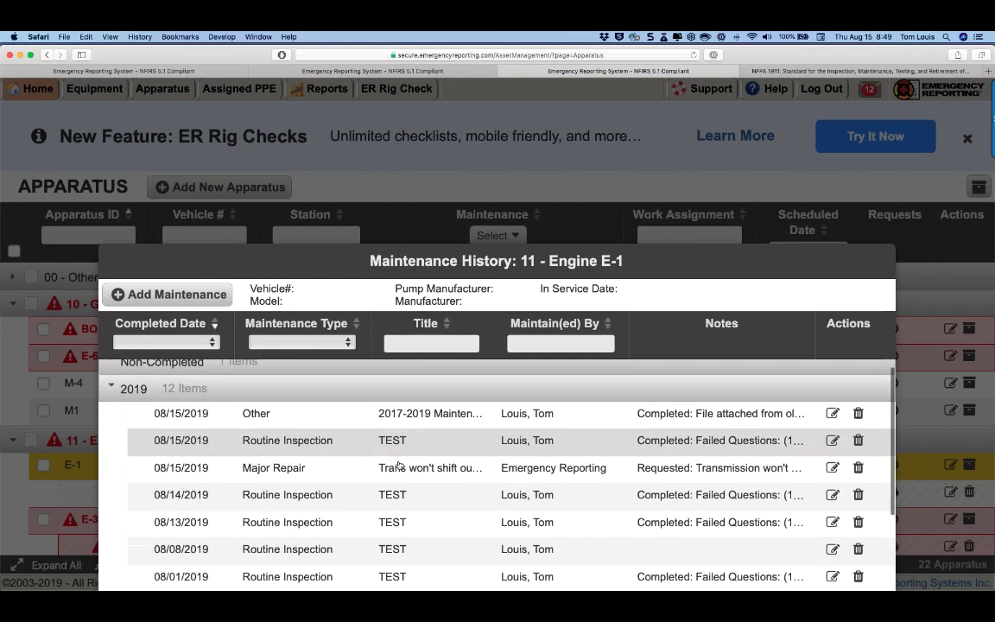
pyautogui.scroll(-3, 400, 467)
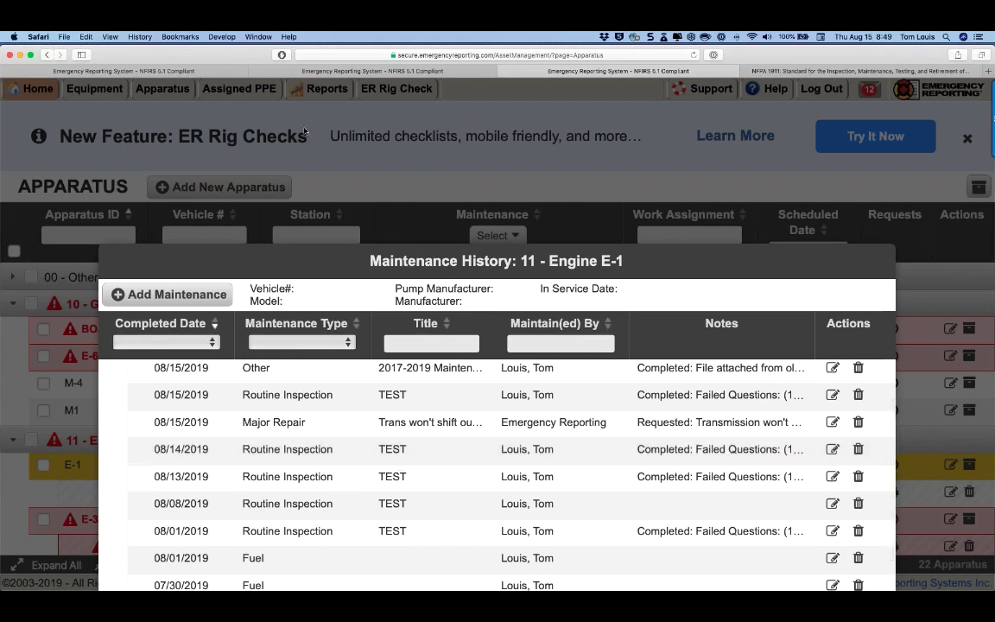
pyautogui.click(47, 57)
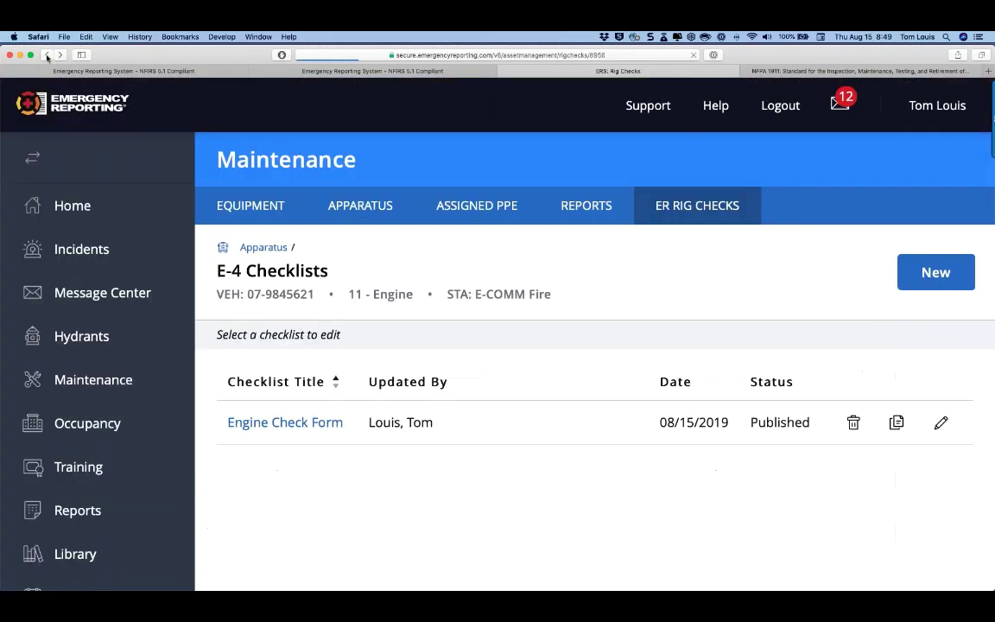
pyautogui.click(73, 208)
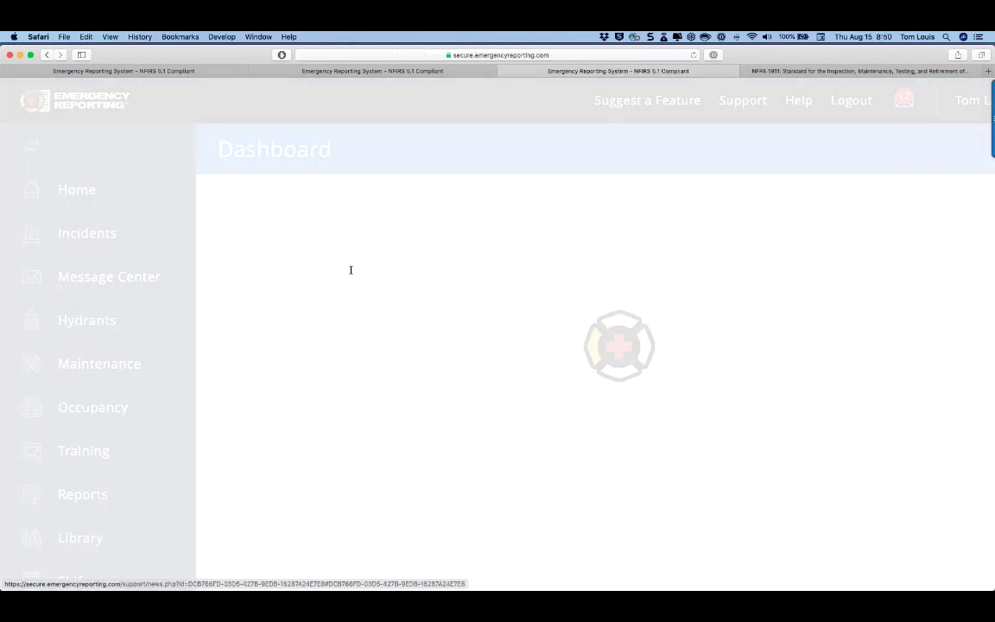
pyautogui.scroll(-15, 596, 346)
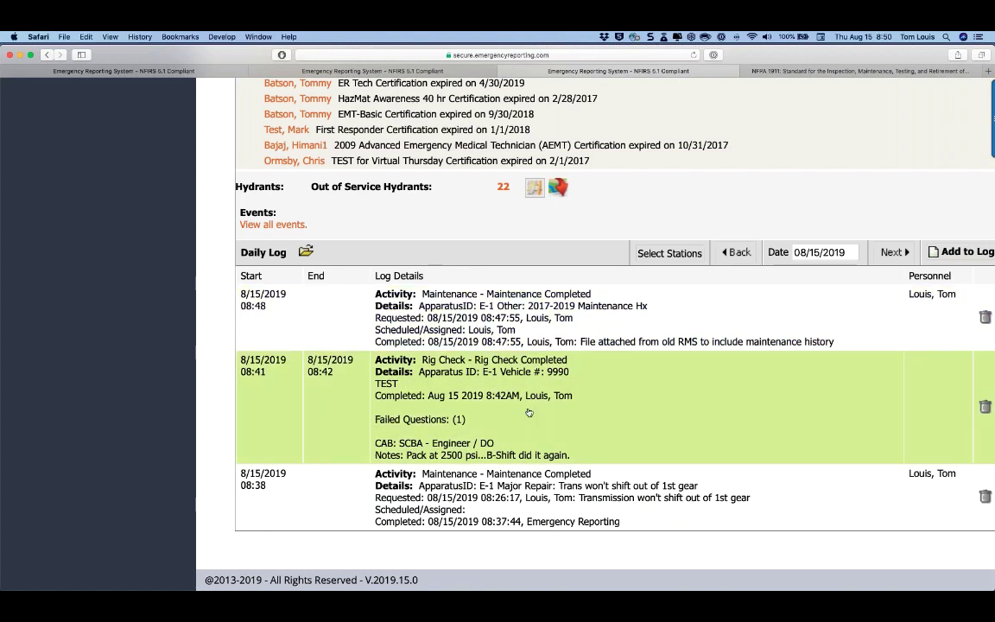
pyautogui.scroll(1, 696, 412)
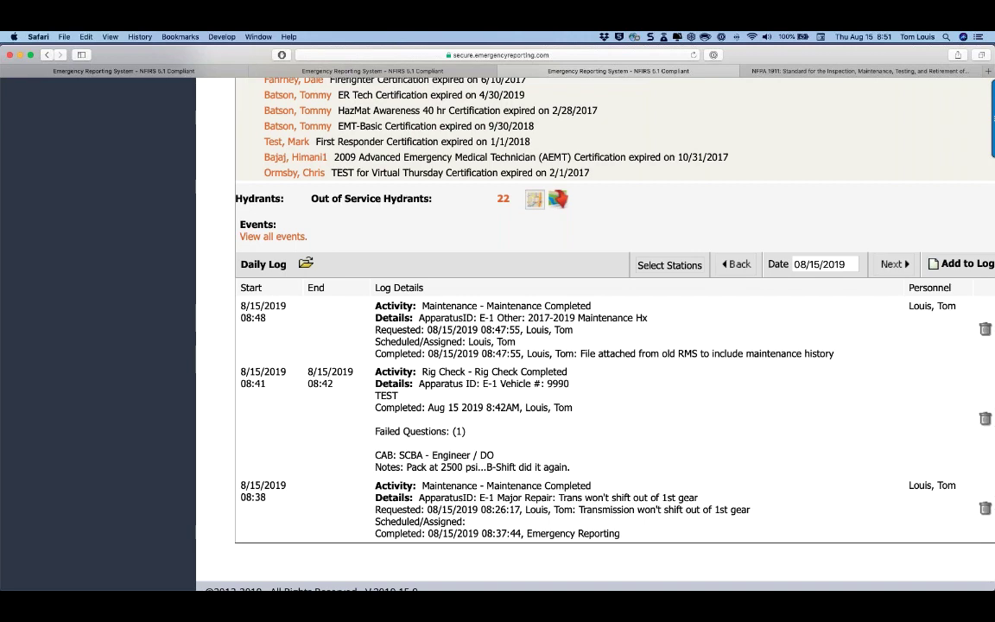
pyautogui.scroll(15, 89, 318)
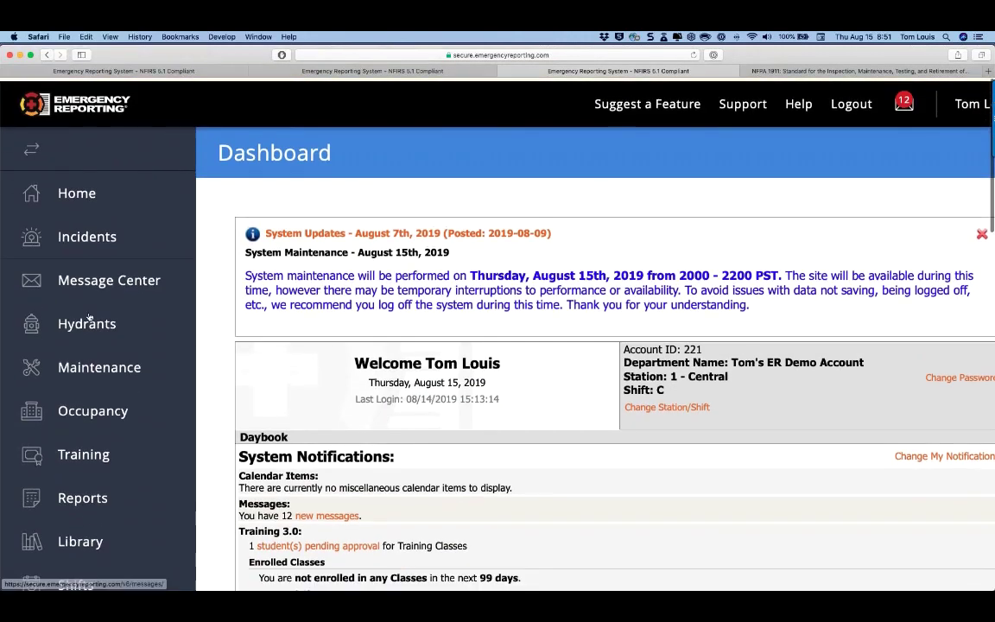
# - Go to the Maintenance module and view its ER Rig Checks page
pyautogui.click(76, 364)
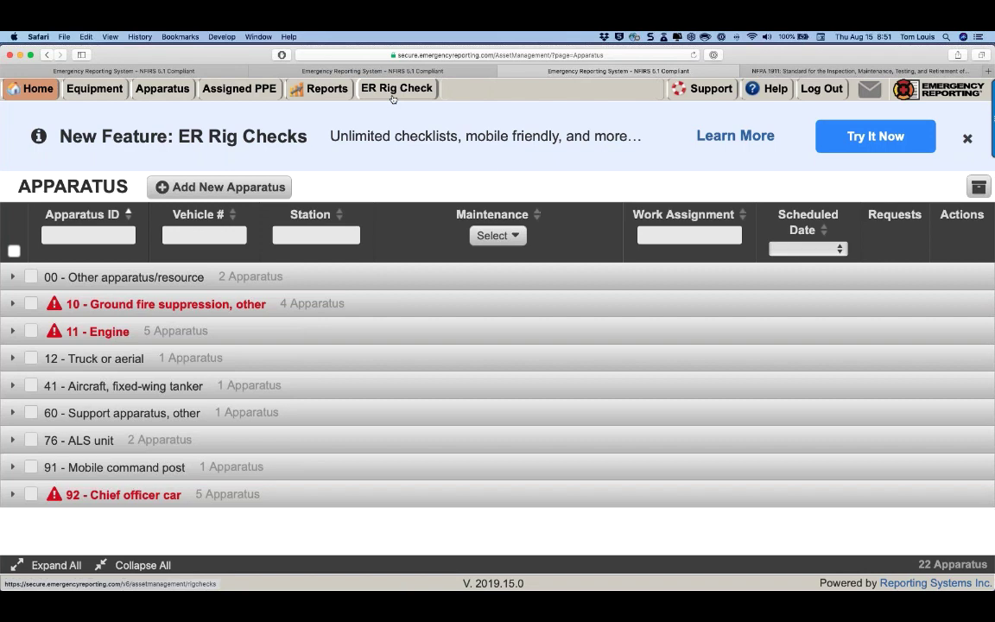
pyautogui.click(399, 88)
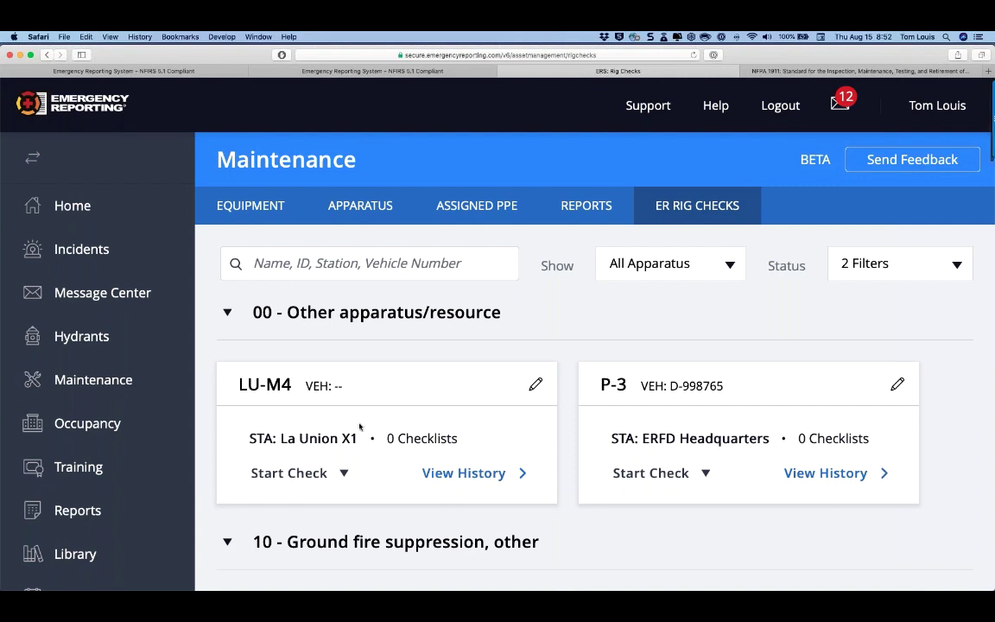
# - Open the Security Roles and Permissions list in Administration
pyautogui.scroll(-5, 359, 428)
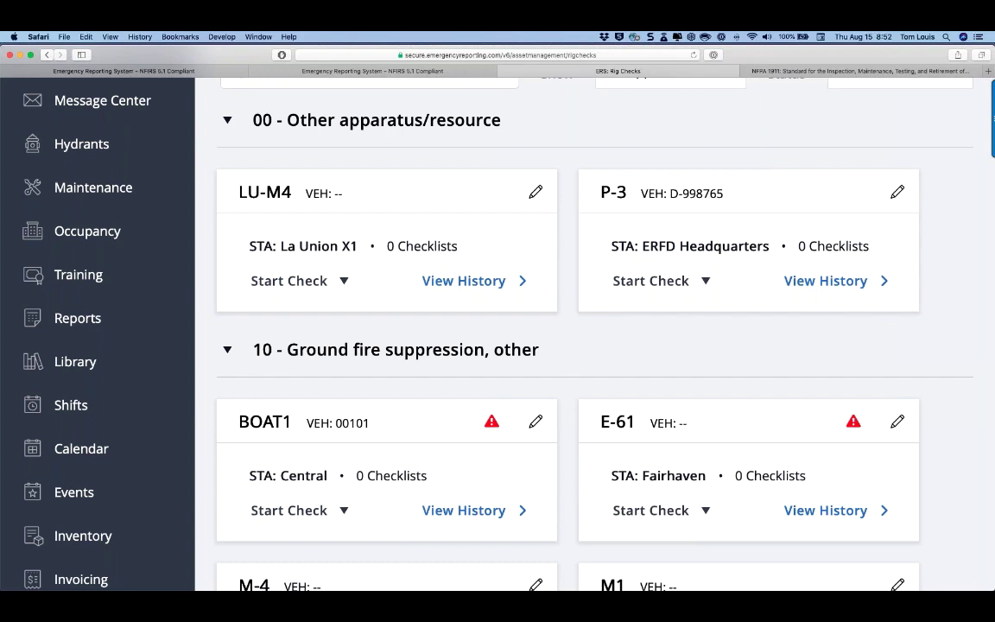
pyautogui.scroll(-5, 31, 398)
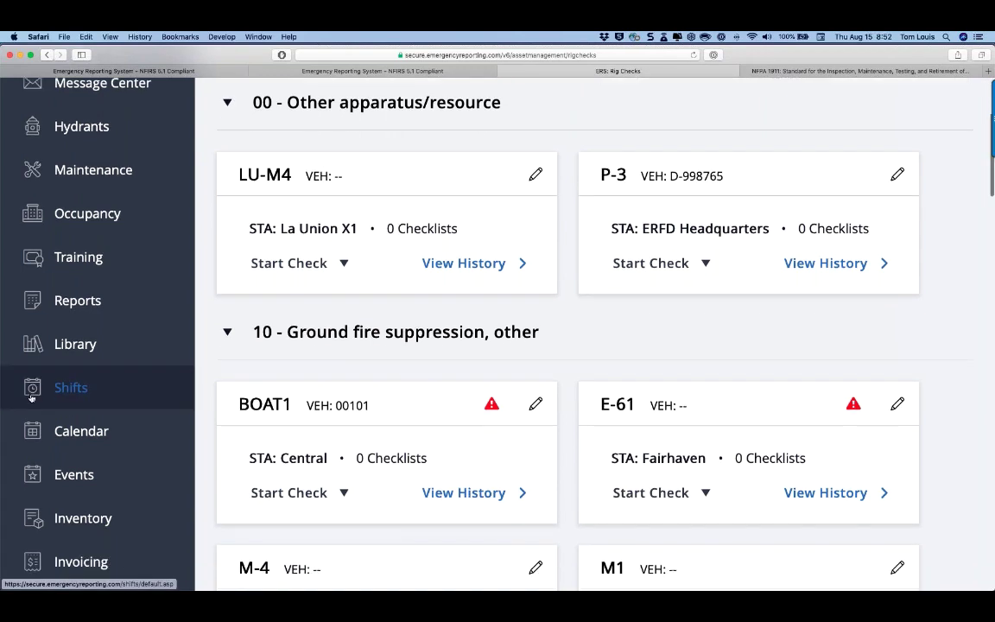
pyautogui.scroll(-8, 31, 398)
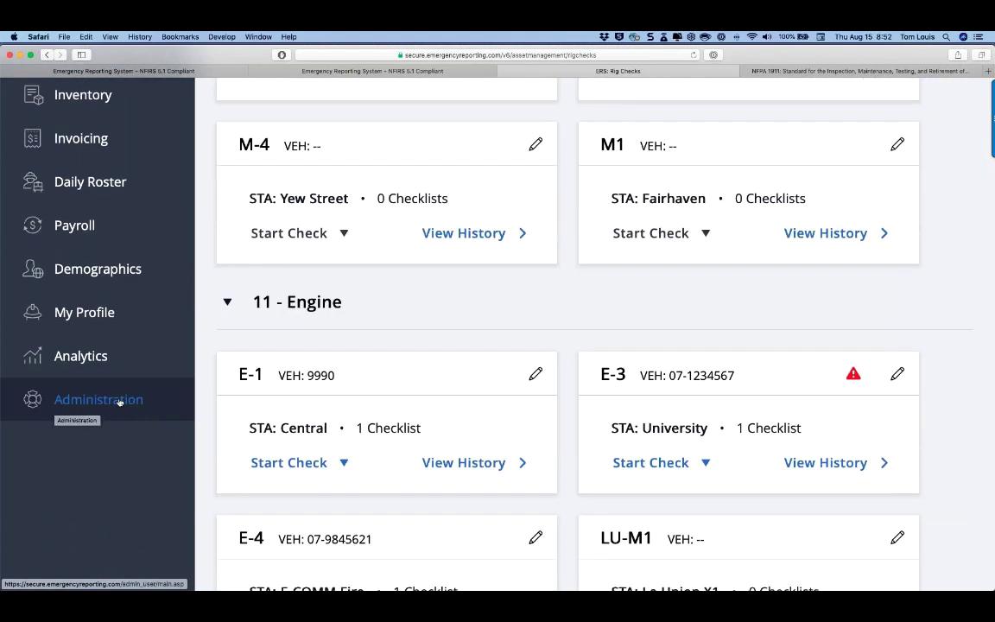
pyautogui.click(92, 402)
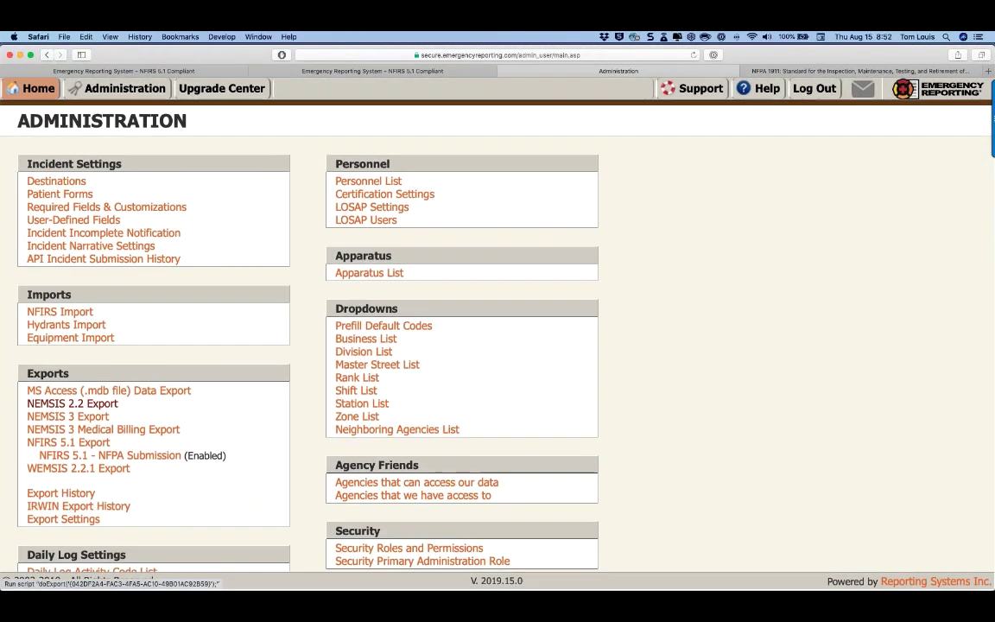
pyautogui.scroll(-2, 317, 340)
pyautogui.scroll(-6, 317, 339)
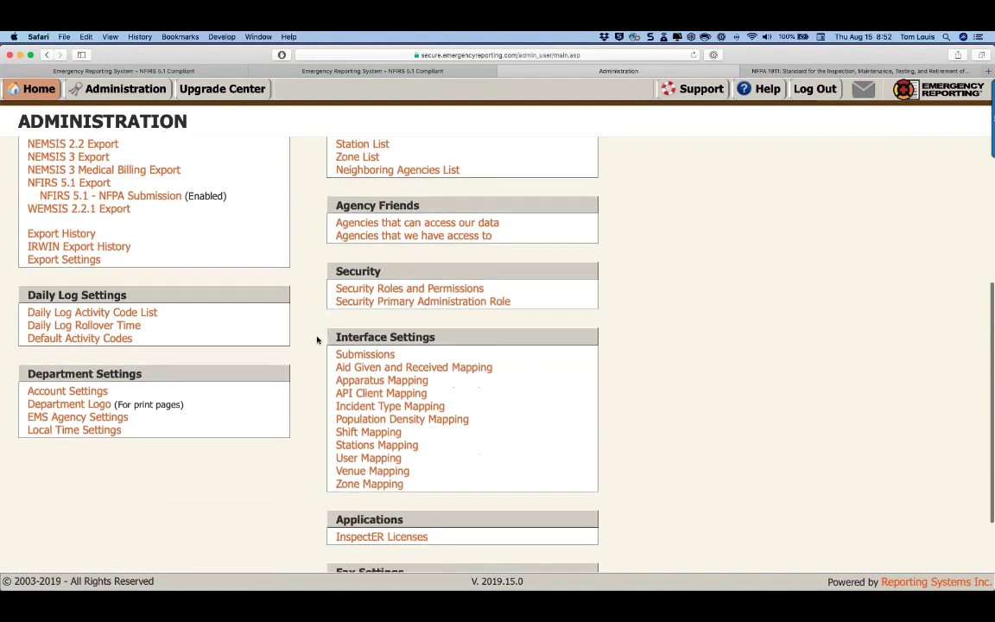
pyautogui.click(404, 290)
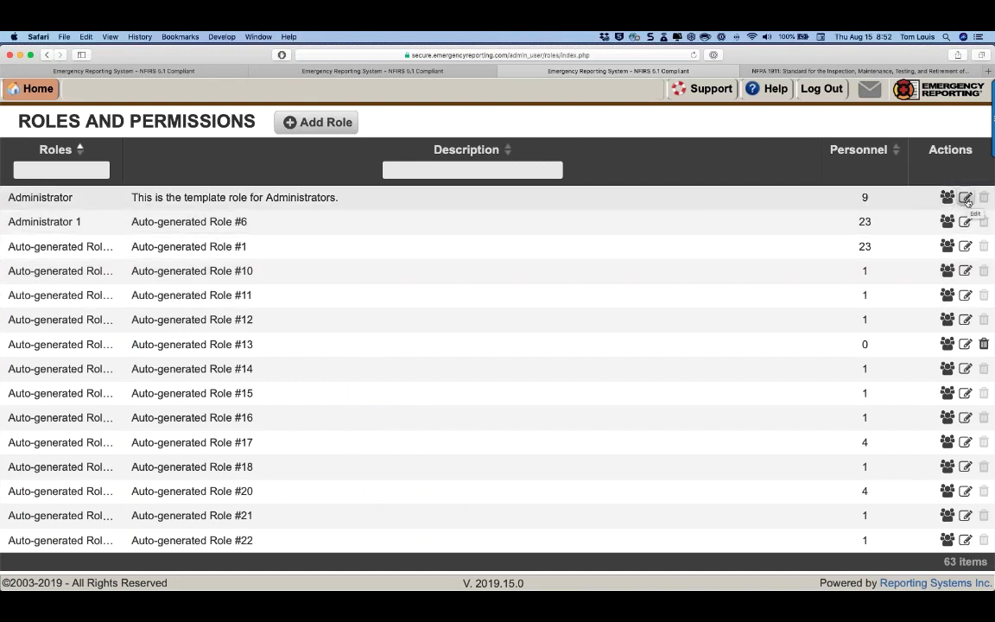
# - Open the Administrator role's permissions for editing and expand the Maintenance Module section
pyautogui.click(966, 199)
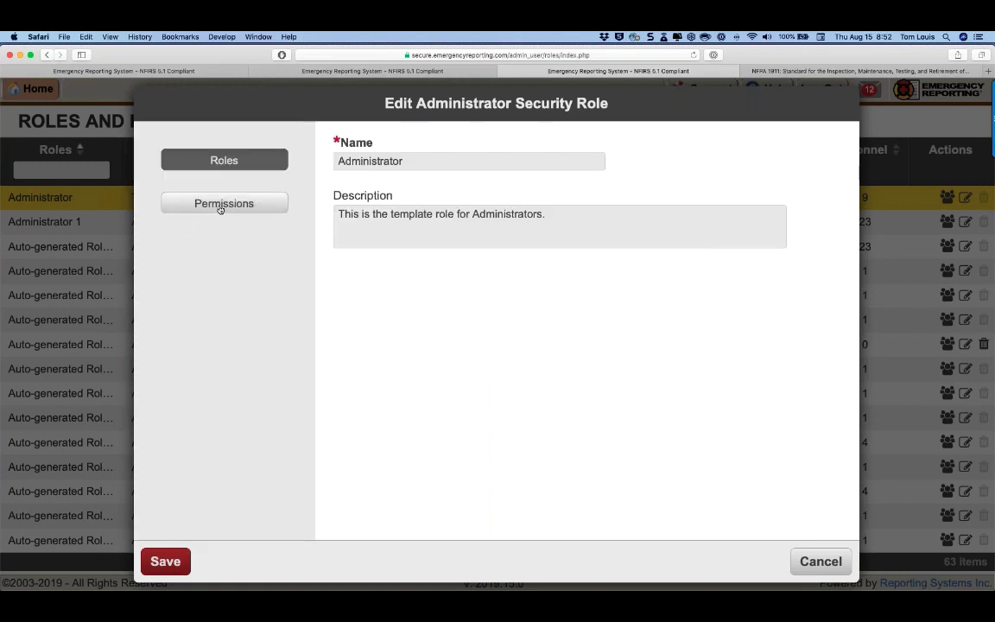
pyautogui.click(221, 205)
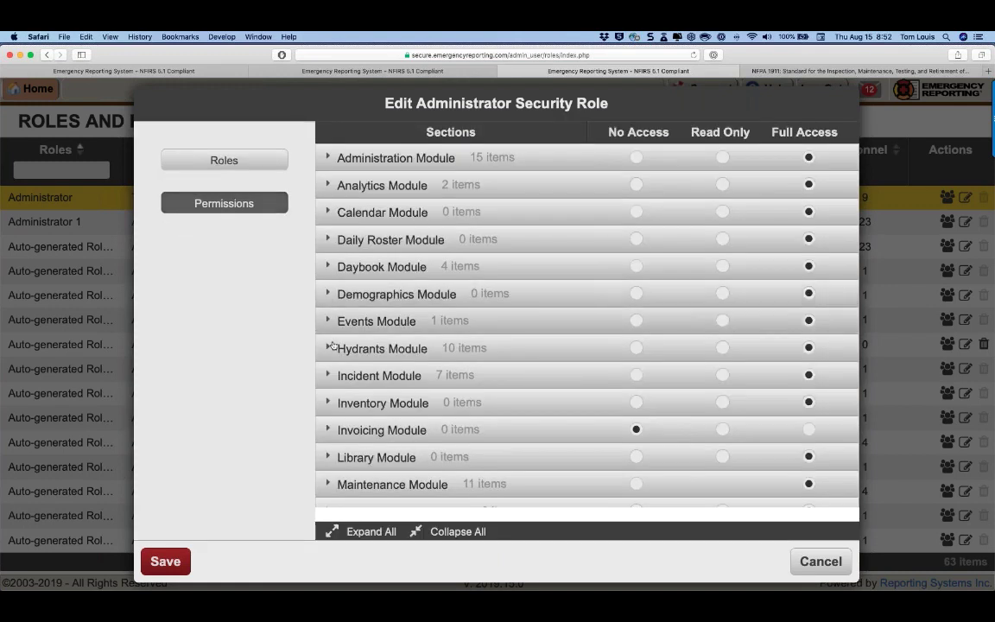
pyautogui.click(328, 483)
pyautogui.scroll(-8, 507, 329)
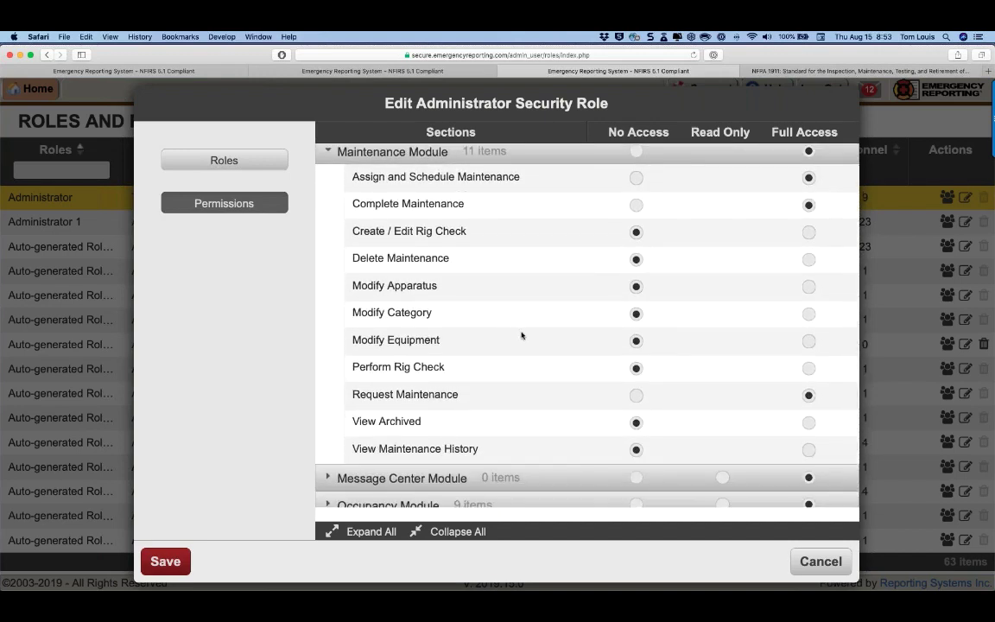
pyautogui.scroll(1, 533, 340)
pyautogui.scroll(1, 533, 339)
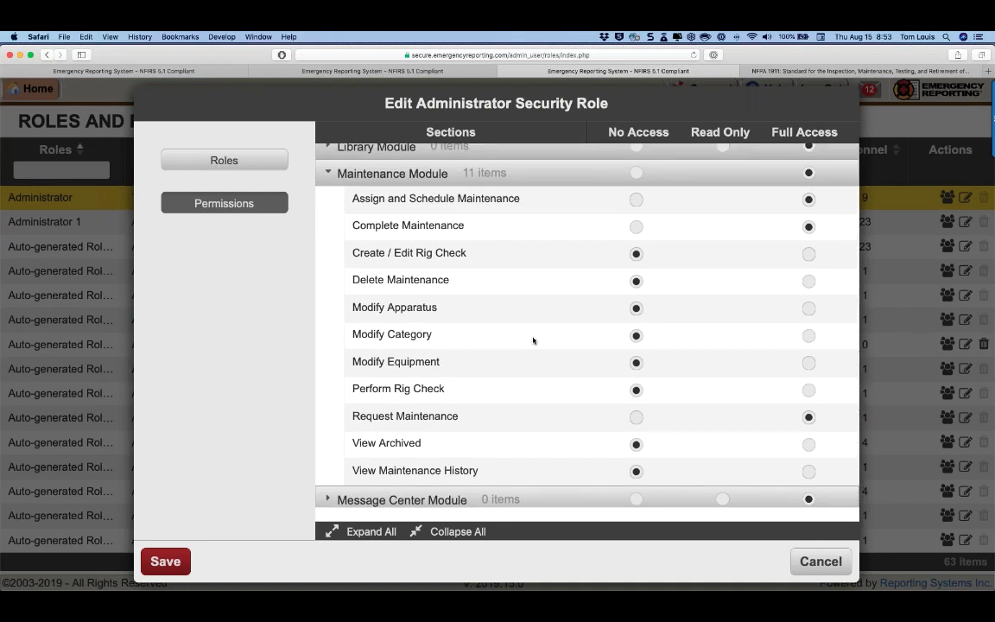
pyautogui.scroll(2, 533, 339)
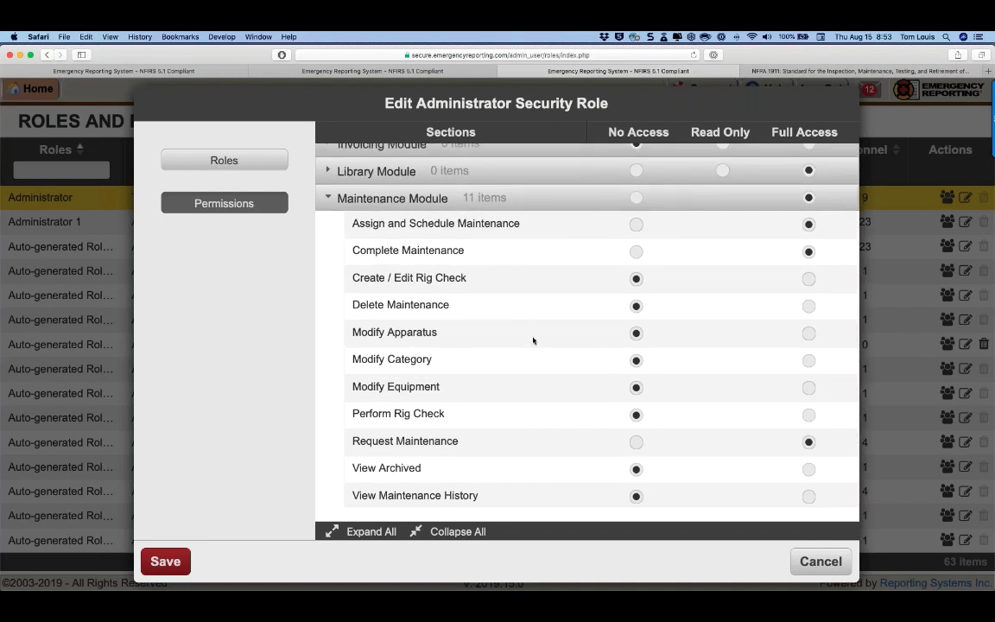
# - Give the Administrator role full access to Perform Rig Check and View Maintenance History
pyautogui.click(807, 415)
pyautogui.scroll(-1, 556, 421)
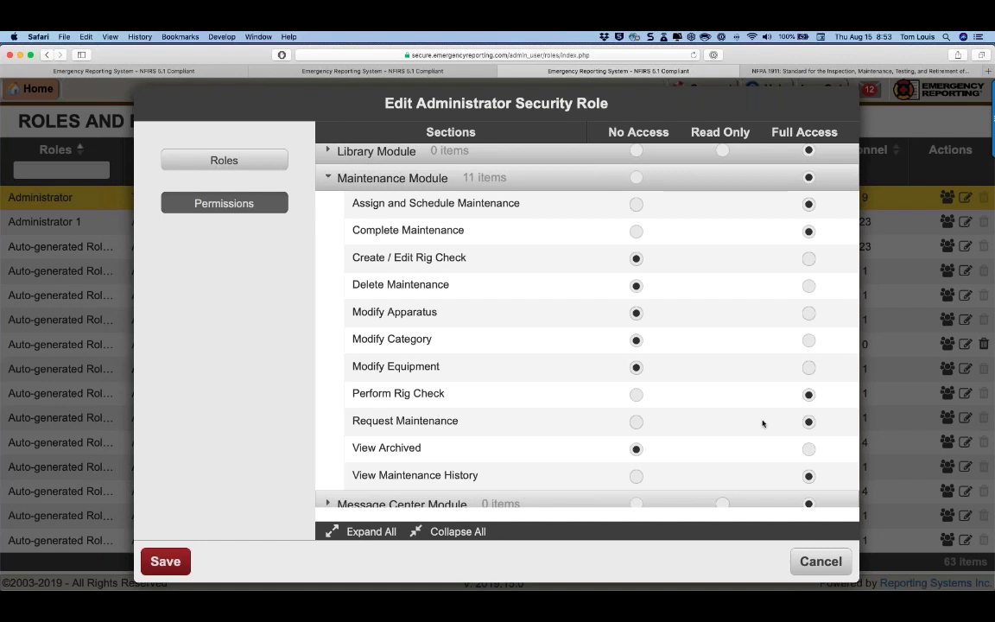
pyautogui.scroll(-3, 763, 424)
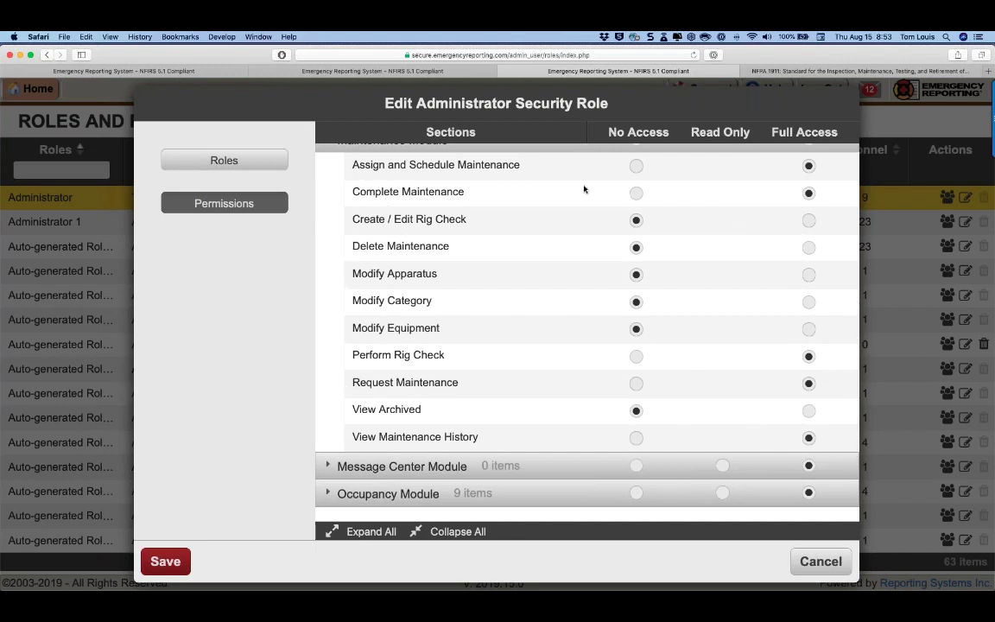
pyautogui.scroll(1, 588, 311)
pyautogui.scroll(1, 587, 311)
# - Switch the whole Maintenance Module between No Access and Full Access, finishing on Full Access
pyautogui.click(636, 158)
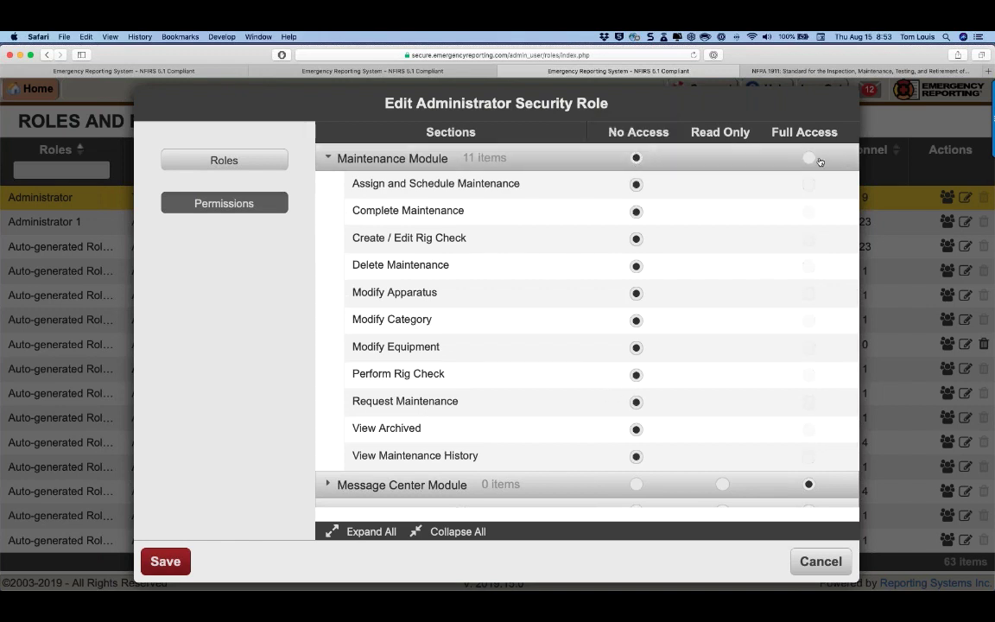
pyautogui.click(808, 158)
pyautogui.click(636, 158)
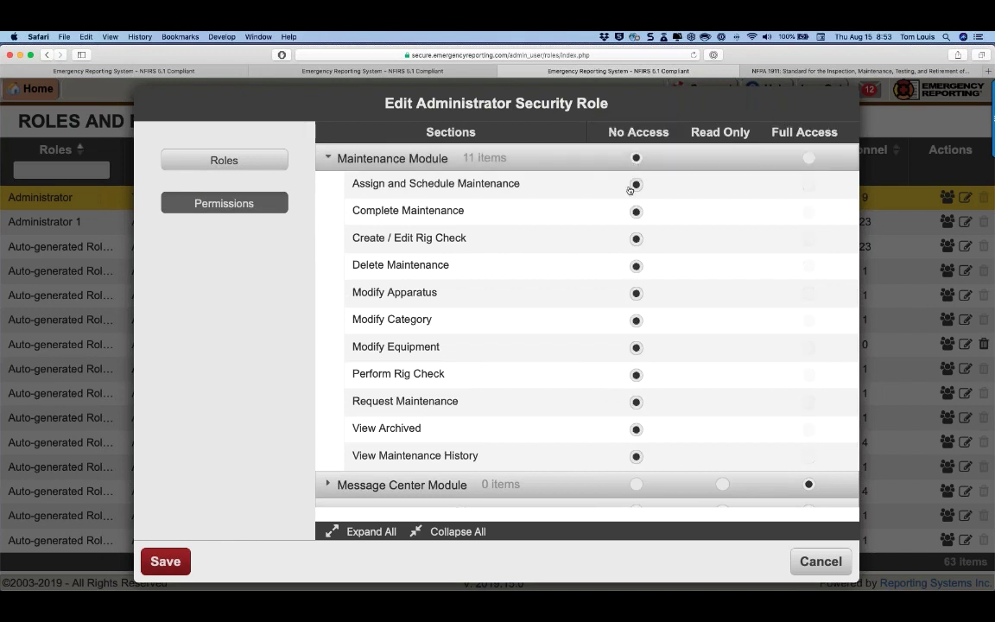
pyautogui.click(809, 158)
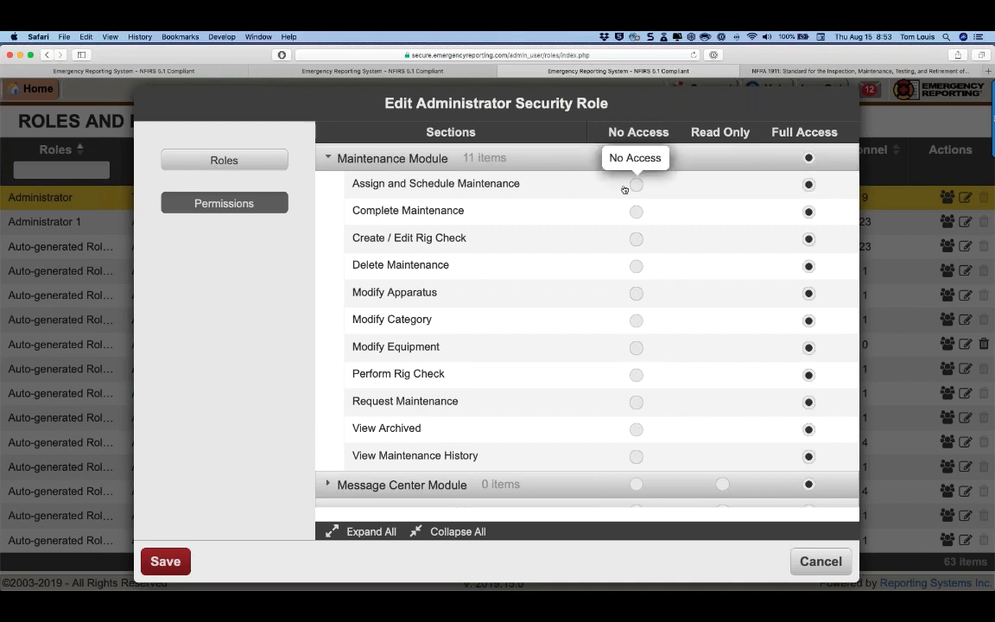
# - Limit the Maintenance Module's full access to assigning, completing, requesting, rig checks and viewing history, with No Access for every other permission
pyautogui.click(636, 184)
pyautogui.click(636, 375)
pyautogui.click(636, 212)
pyautogui.click(636, 239)
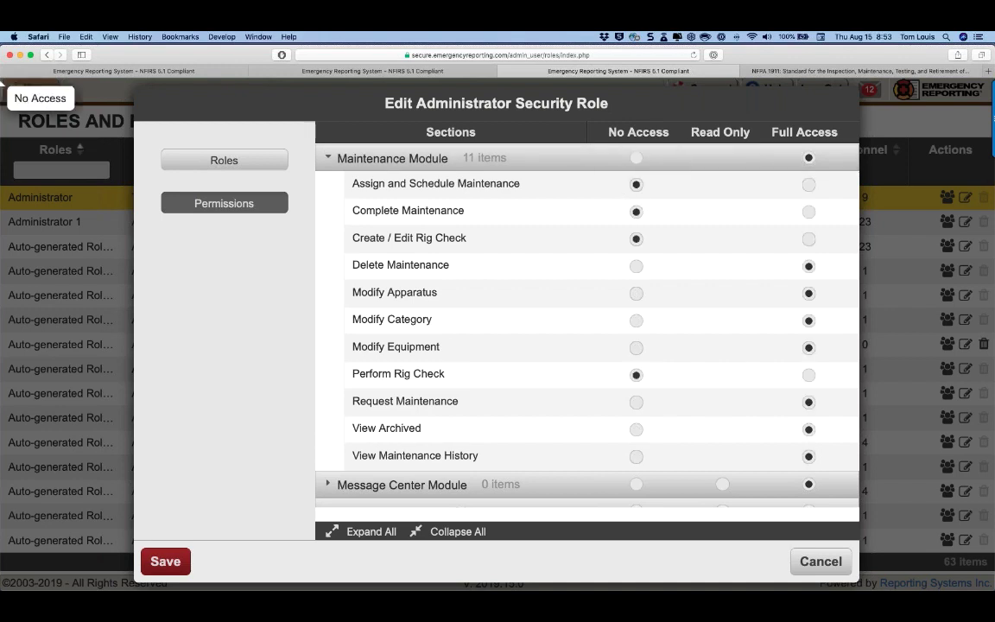
pyautogui.click(636, 266)
pyautogui.click(635, 293)
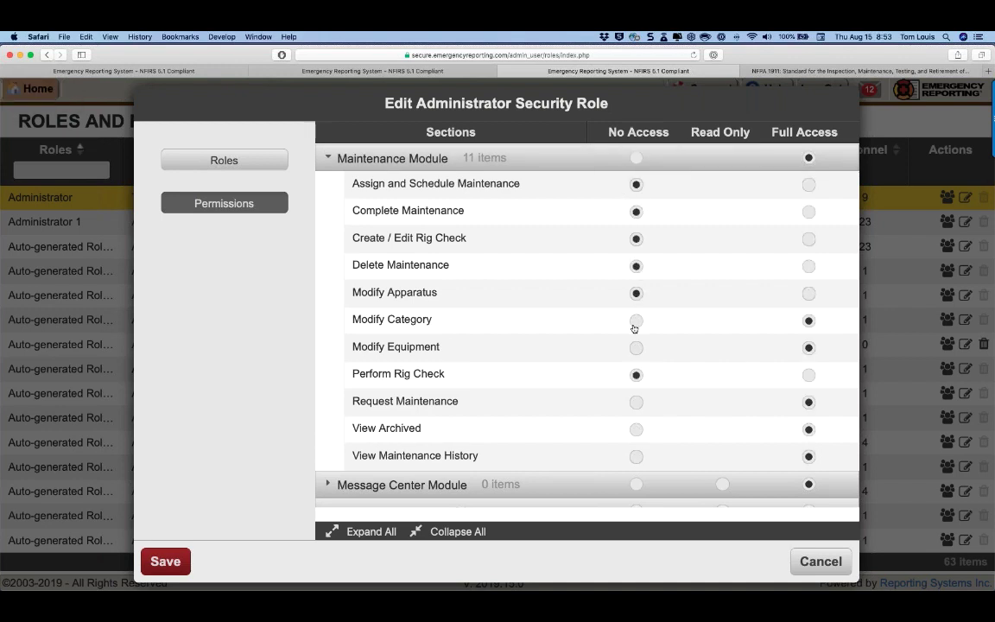
pyautogui.click(636, 320)
pyautogui.click(636, 348)
pyautogui.click(636, 402)
pyautogui.click(636, 429)
pyautogui.click(636, 456)
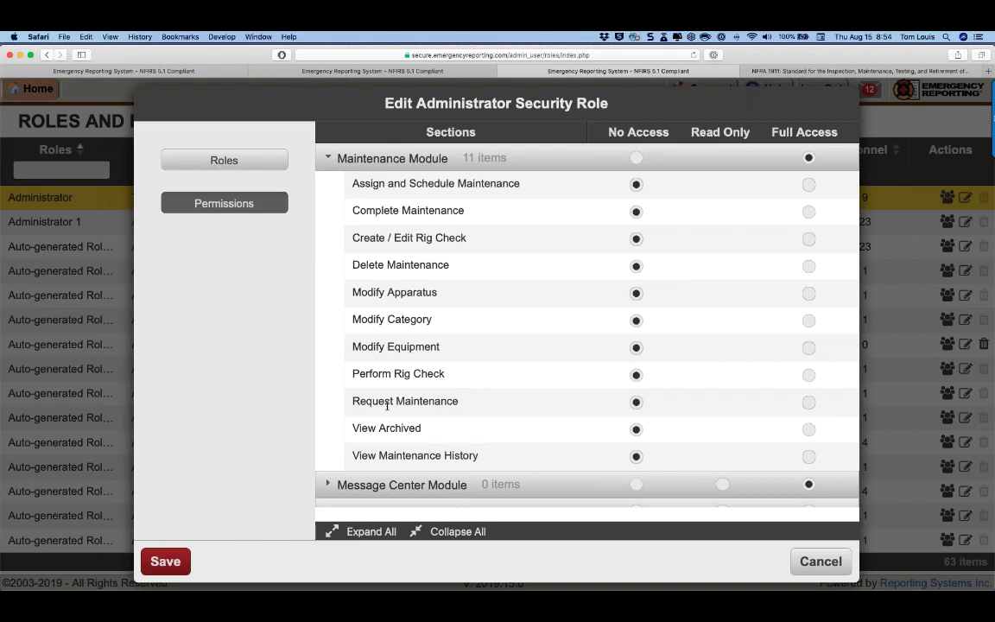
pyautogui.click(810, 375)
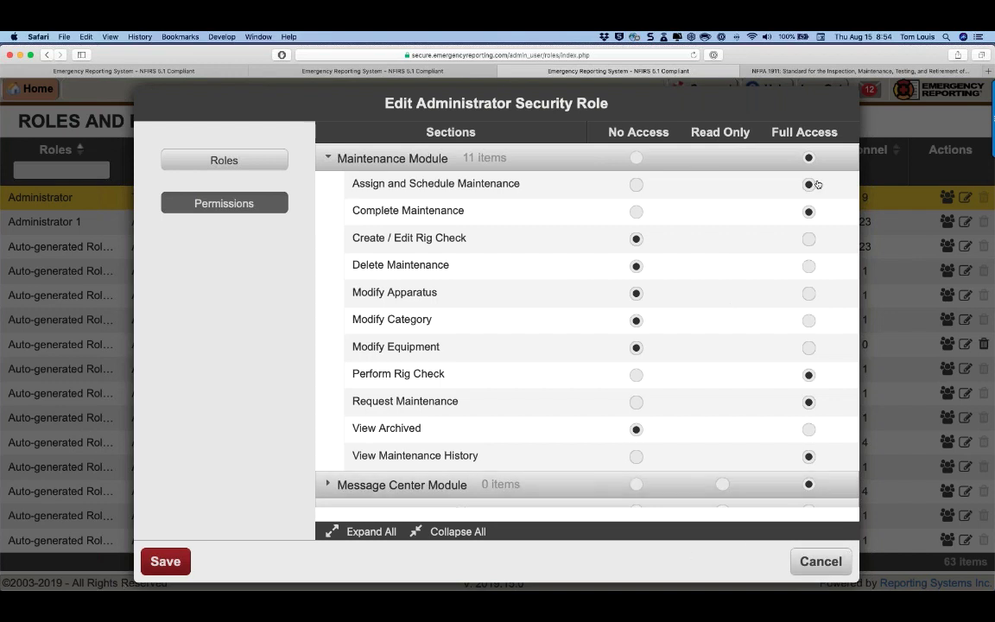
# - Reset the Maintenance Module to Full Access for all its permissions and save the Administrator role
pyautogui.click(639, 158)
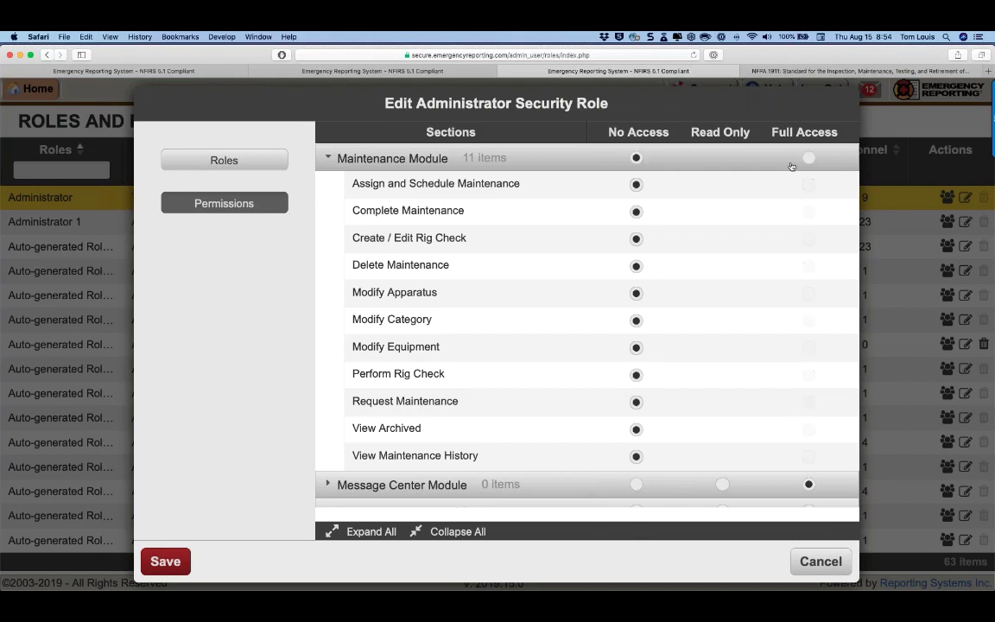
pyautogui.click(810, 158)
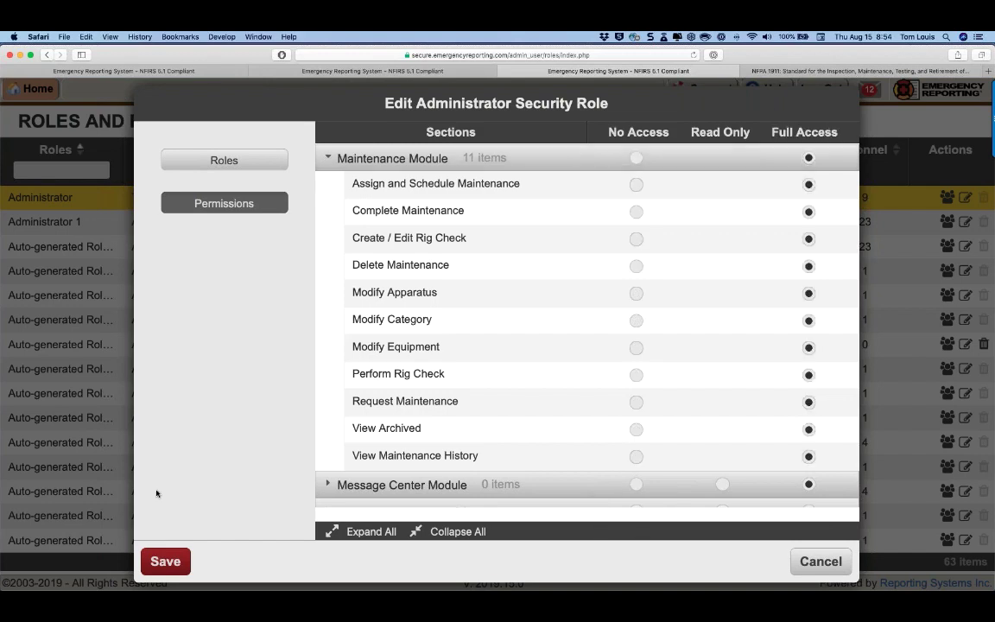
pyautogui.click(165, 561)
# - Examine the Daily Log's Default Activity Codes for completed maintenance and rig checks, and return to the Administration page
pyautogui.click(33, 88)
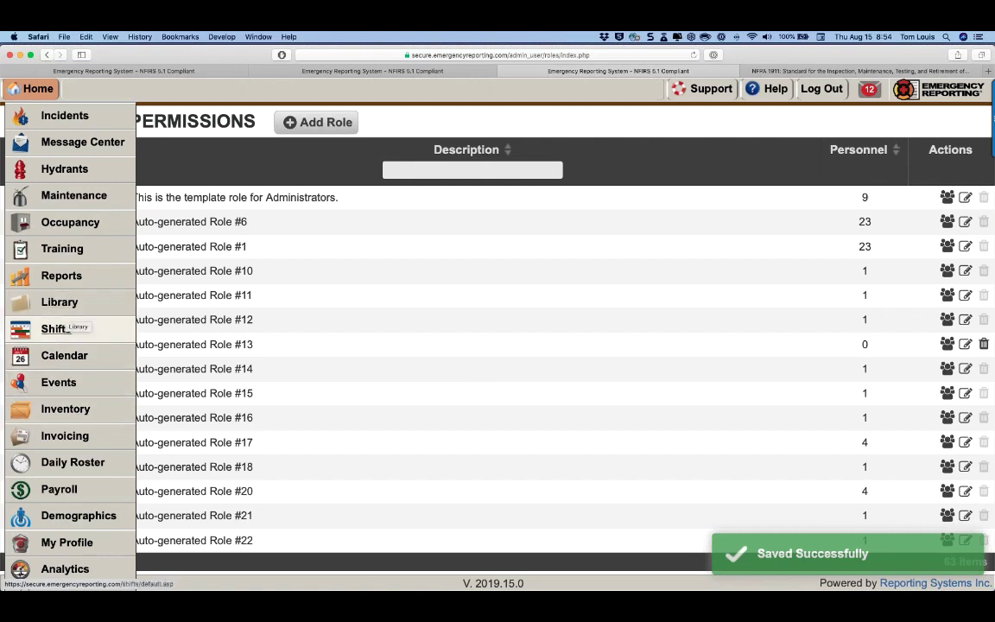
pyautogui.click(46, 54)
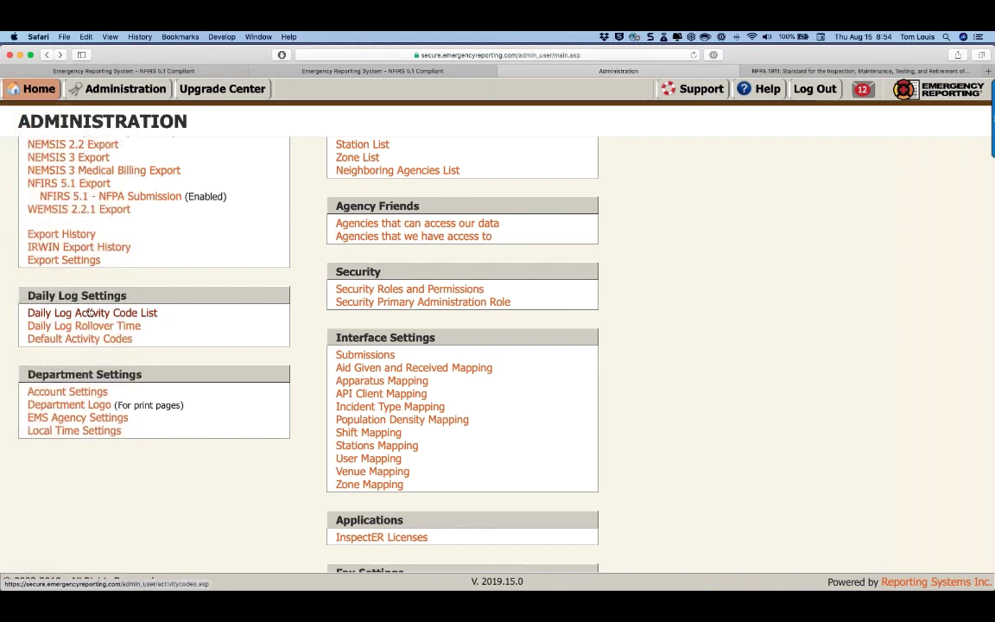
pyautogui.click(31, 339)
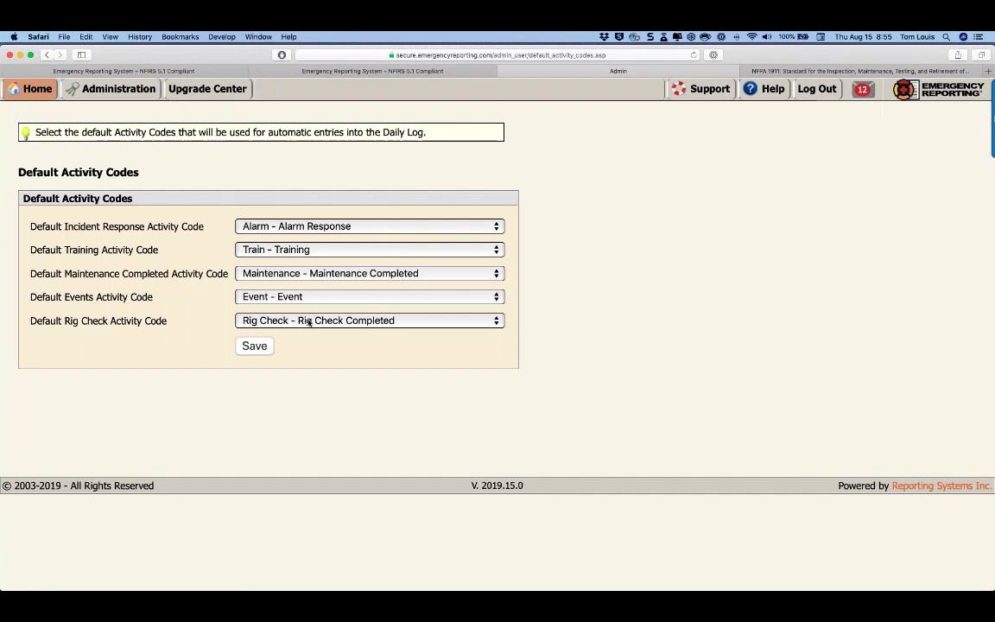
pyautogui.click(118, 88)
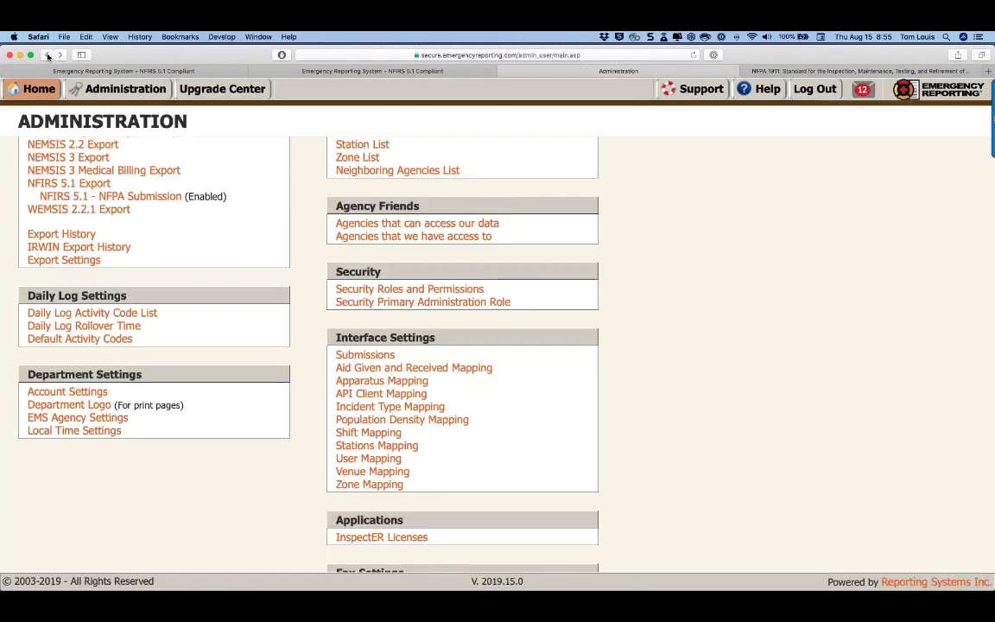
# - Open the Rig Check code from the Daily Log Activity Code List, save it and return to the Administration page
pyautogui.moveTo(39, 88)
pyautogui.click(79, 338)
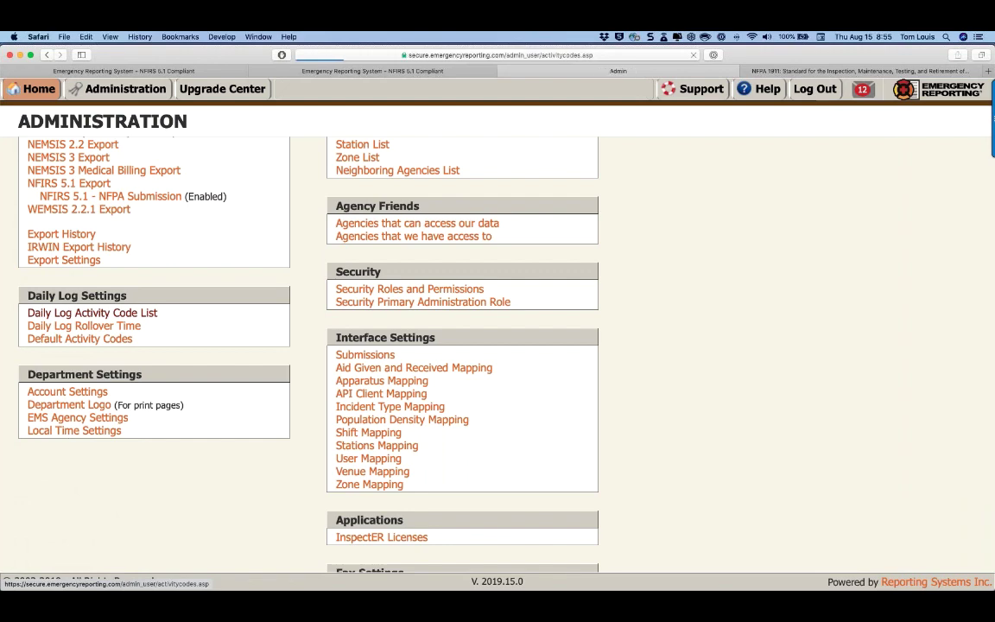
pyautogui.scroll(-2, 100, 290)
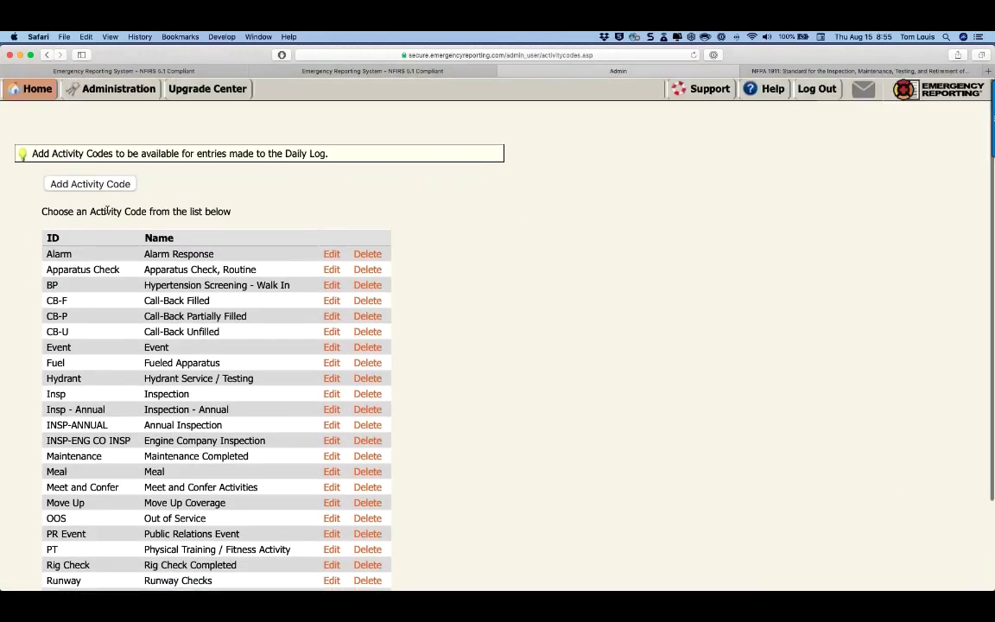
pyautogui.scroll(-3, 99, 289)
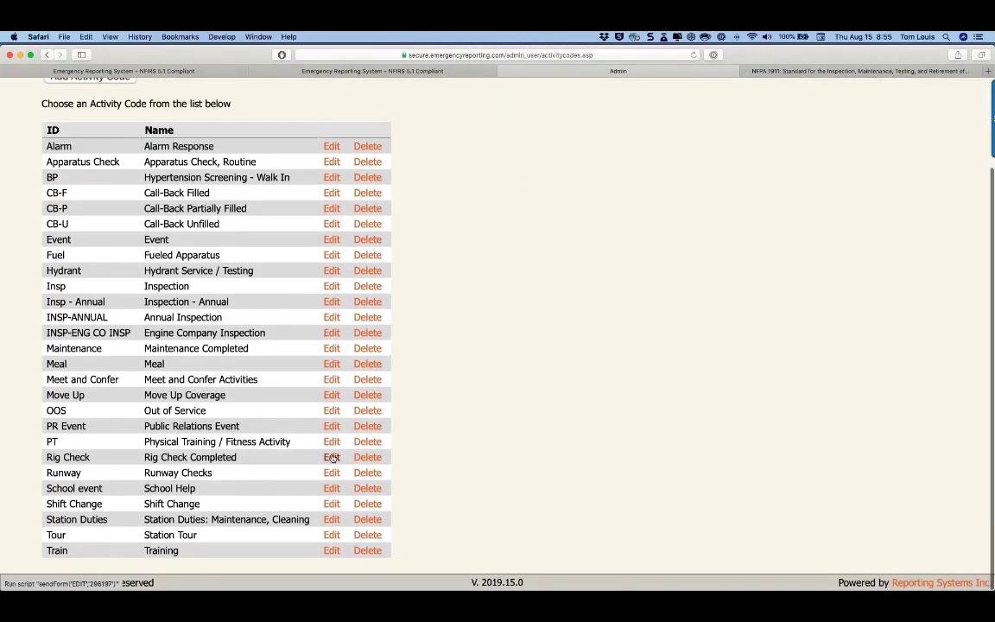
pyautogui.click(331, 457)
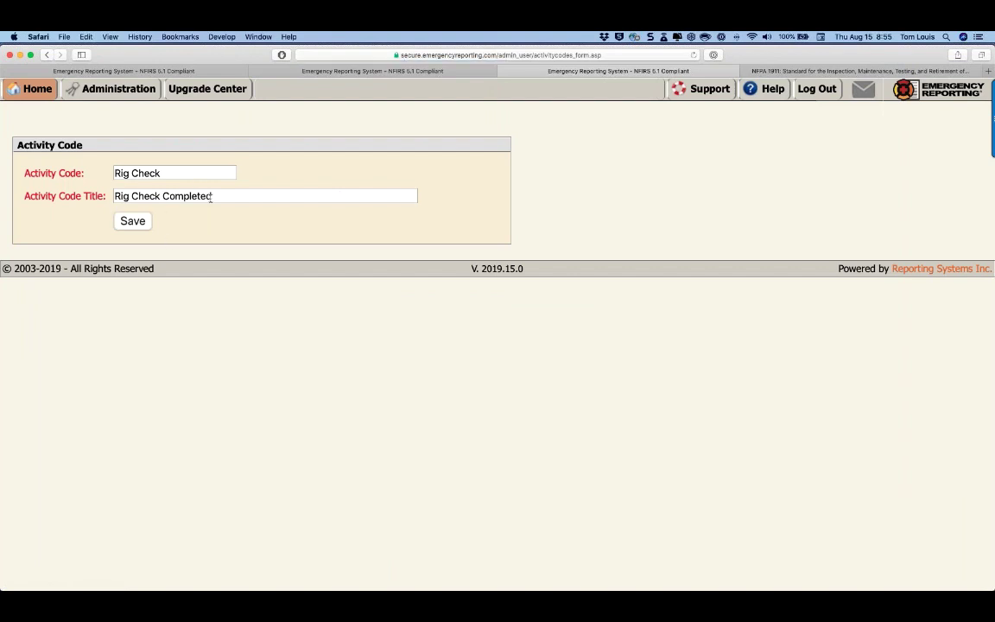
pyautogui.click(133, 222)
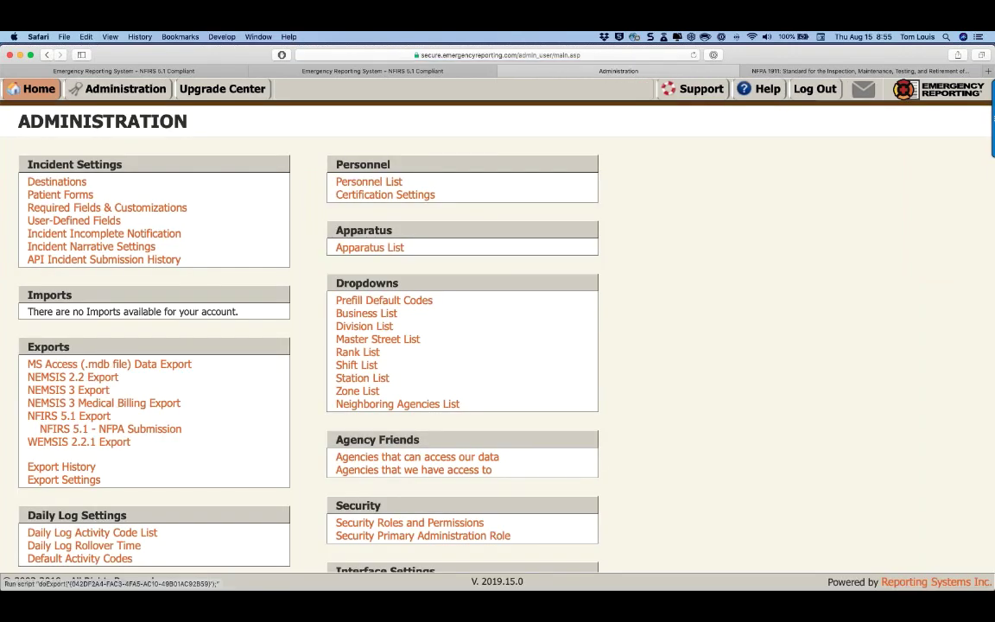
# - In the Daily Log's Default Activity Codes, choose Rig Check - Rig Check Completed as the Default Rig Check Activity Code
pyautogui.scroll(-5, 110, 385)
pyautogui.click(104, 306)
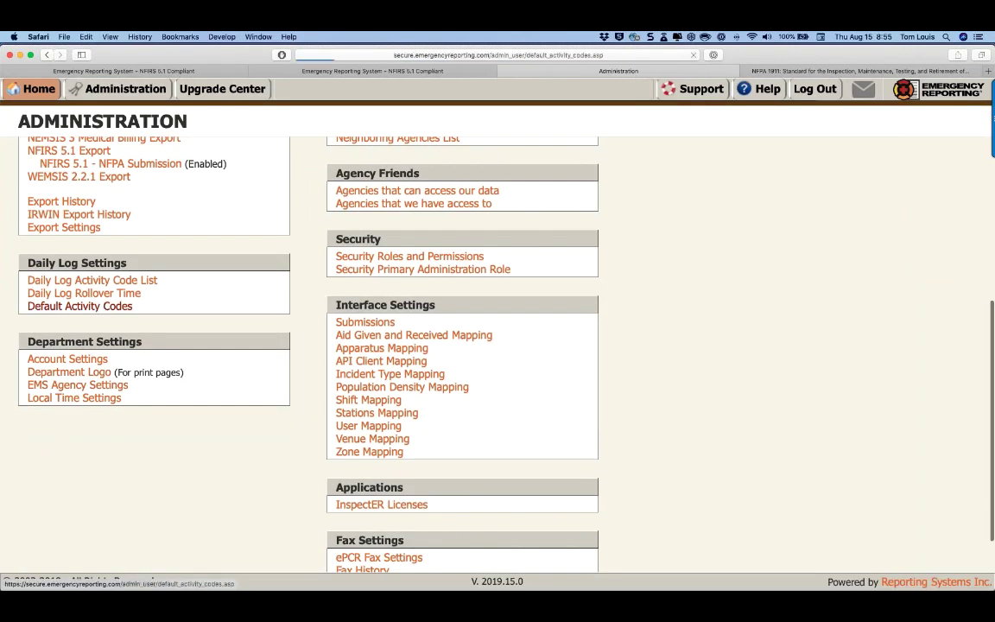
pyautogui.click(277, 321)
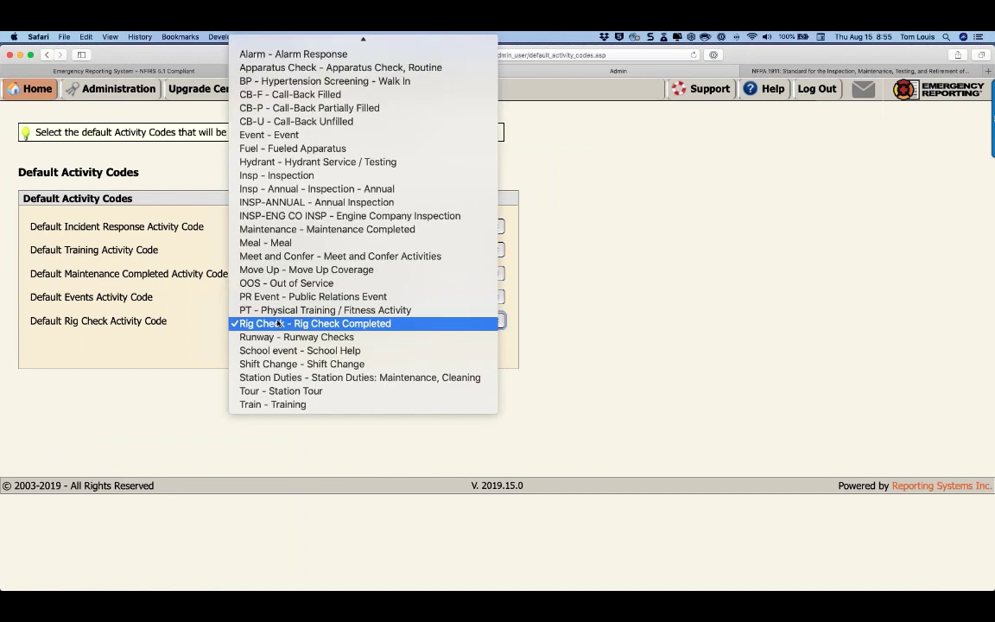
pyautogui.click(277, 323)
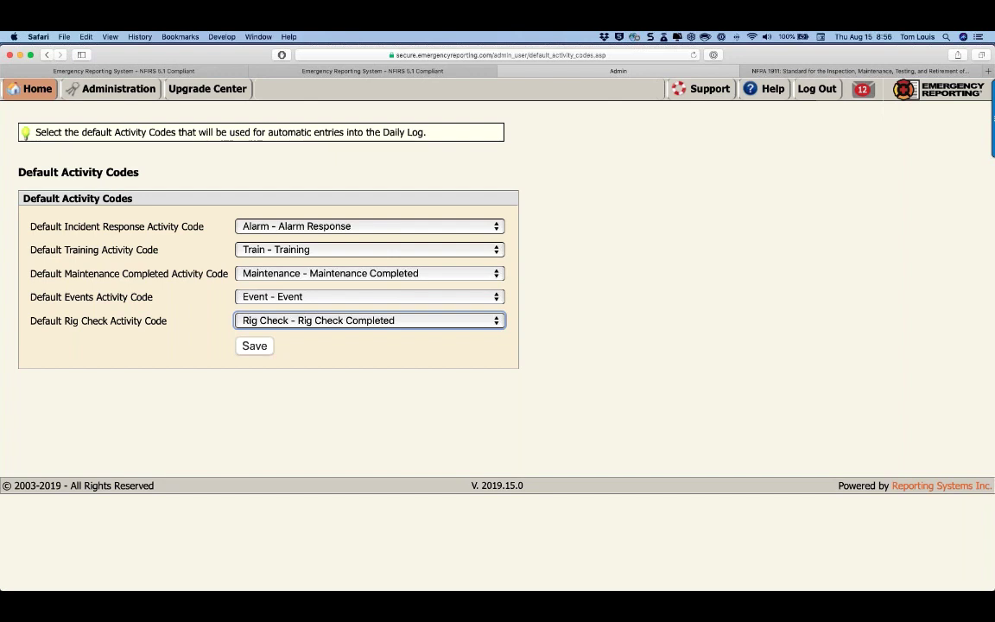
# - Review the Apparatus List in Administration, view engine E-1's apparatus record and return to the list
pyautogui.click(119, 88)
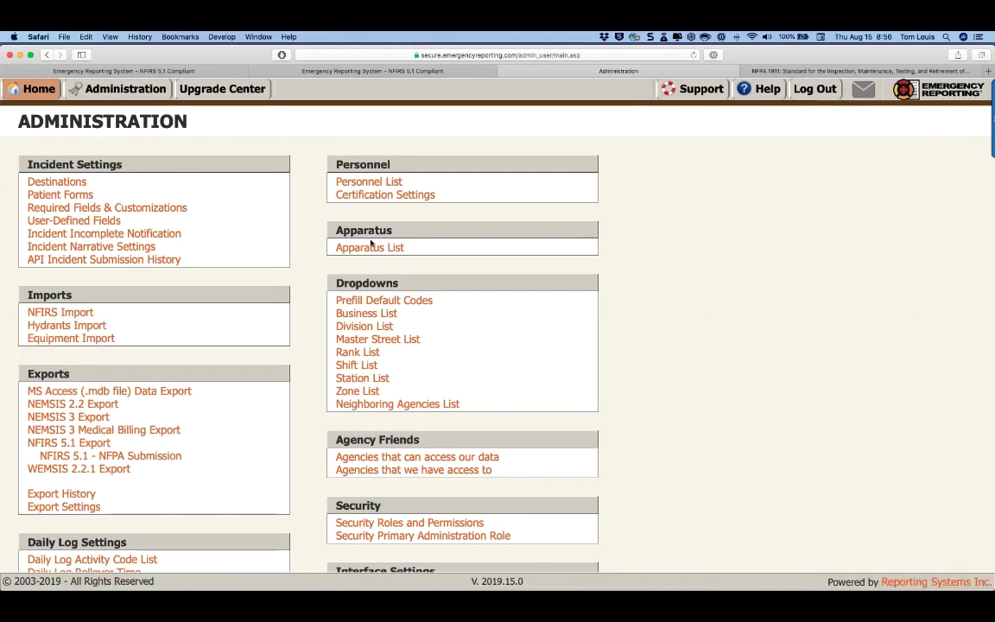
pyautogui.click(370, 273)
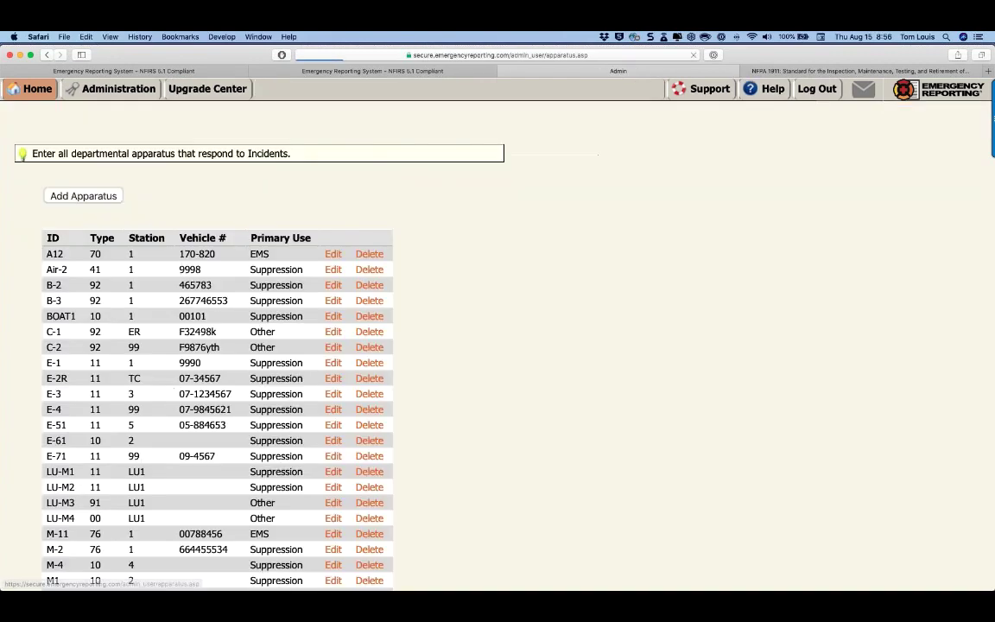
pyautogui.scroll(-3, 162, 330)
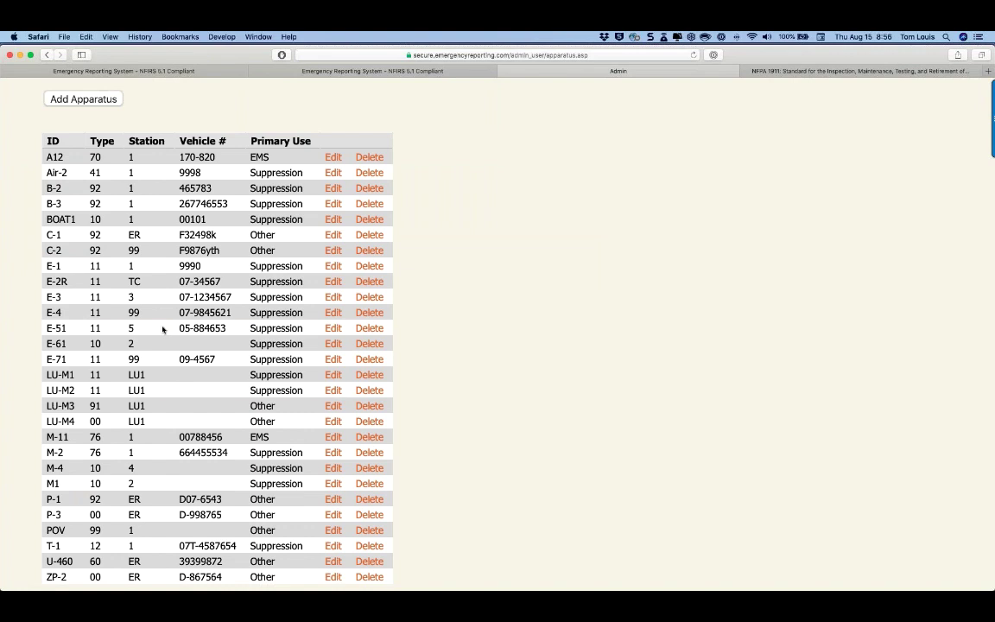
pyautogui.click(333, 266)
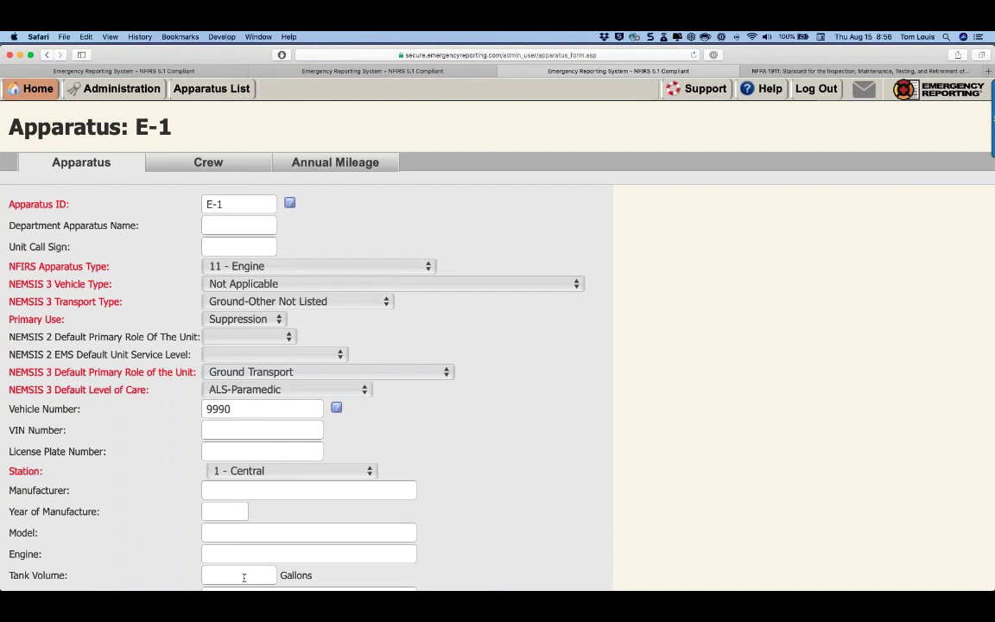
pyautogui.click(47, 57)
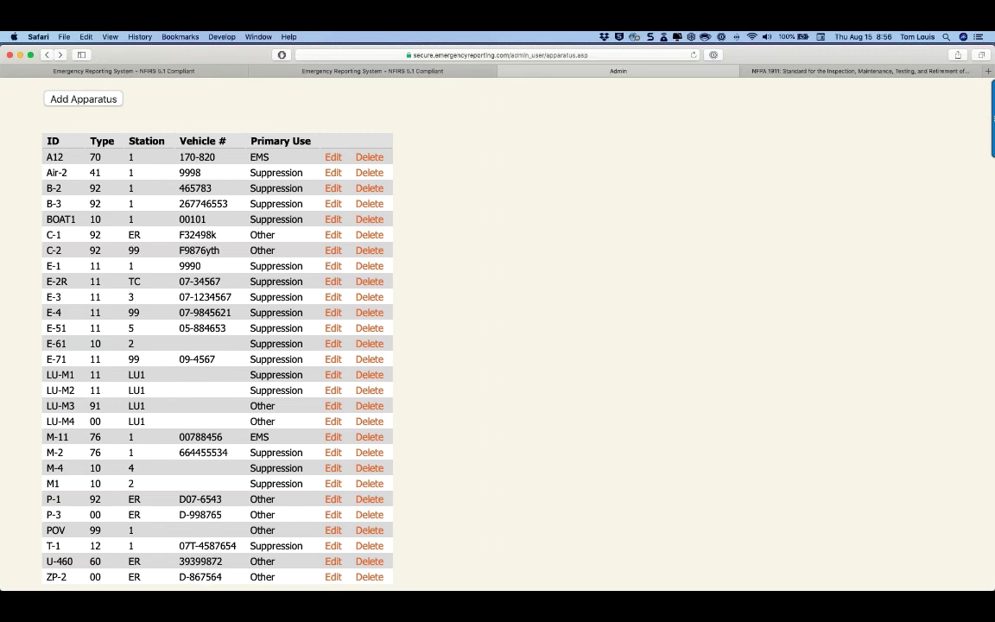
pyautogui.scroll(3, 155, 130)
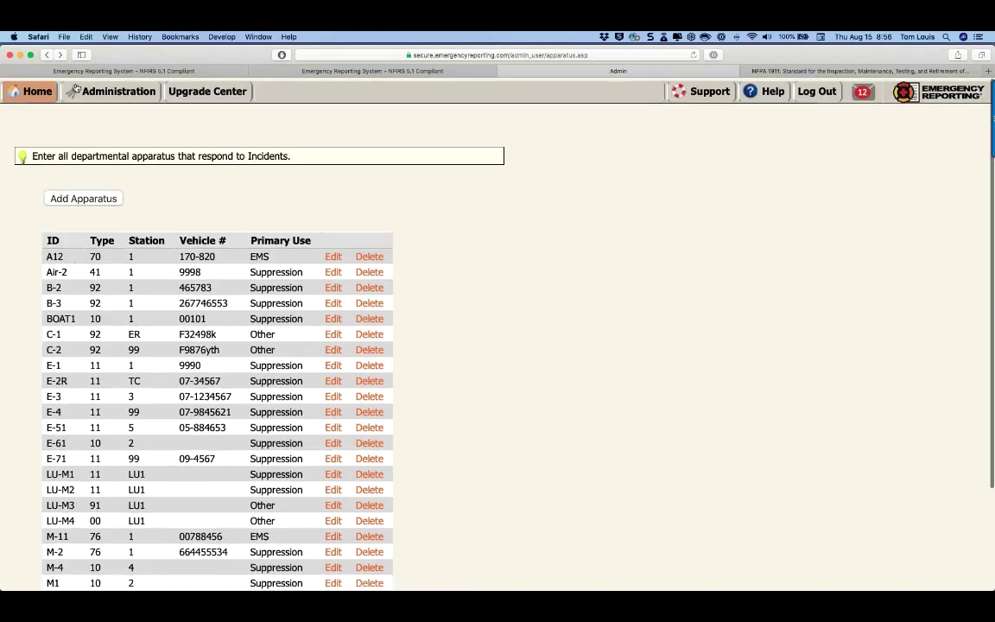
# - Return to the Dashboard and open the ER Rig Checks page of the Maintenance module
pyautogui.click(76, 88)
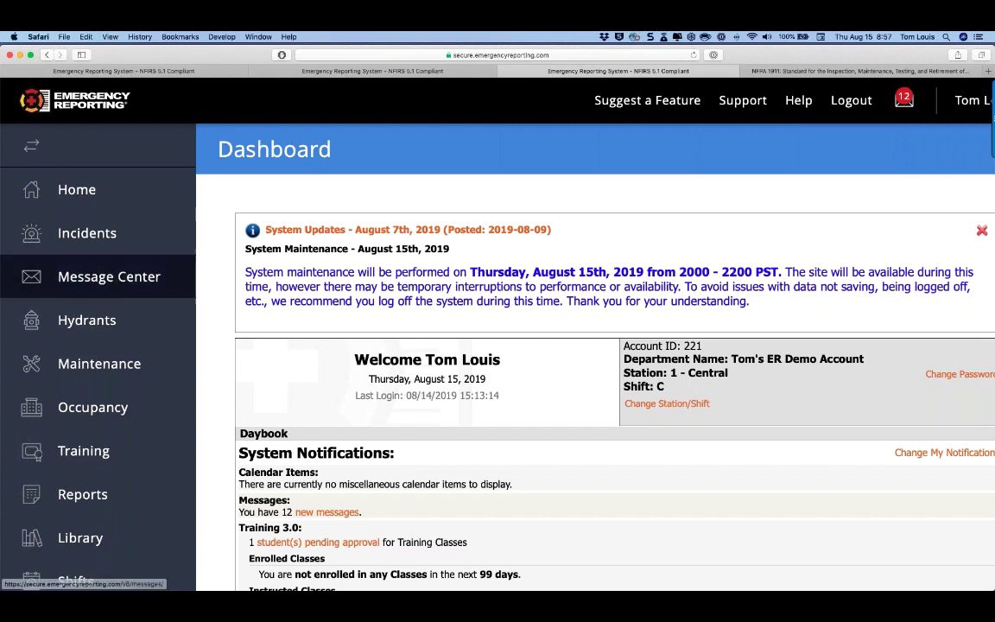
pyautogui.click(100, 364)
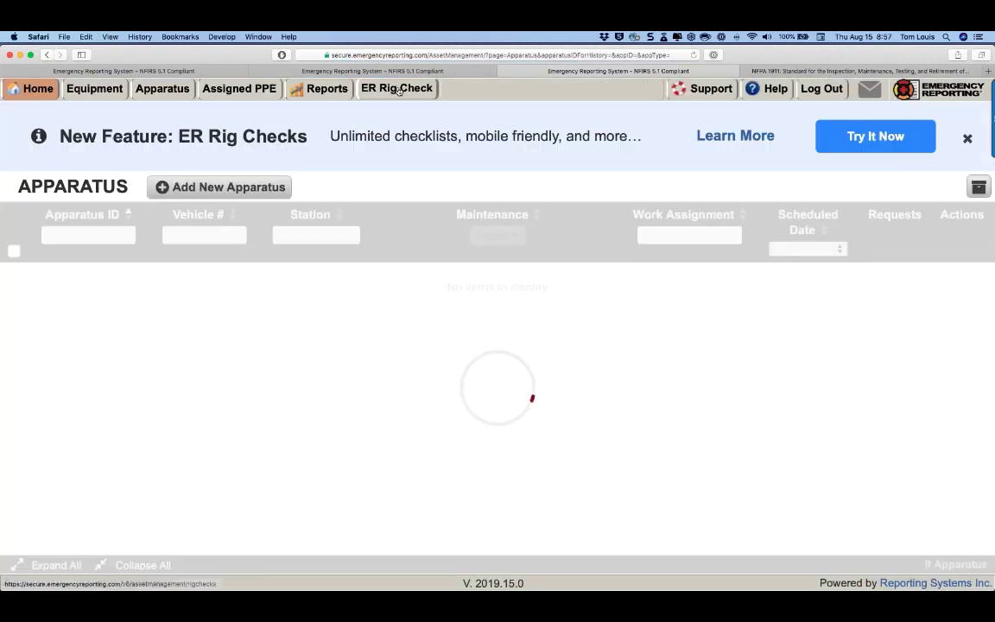
pyautogui.click(397, 89)
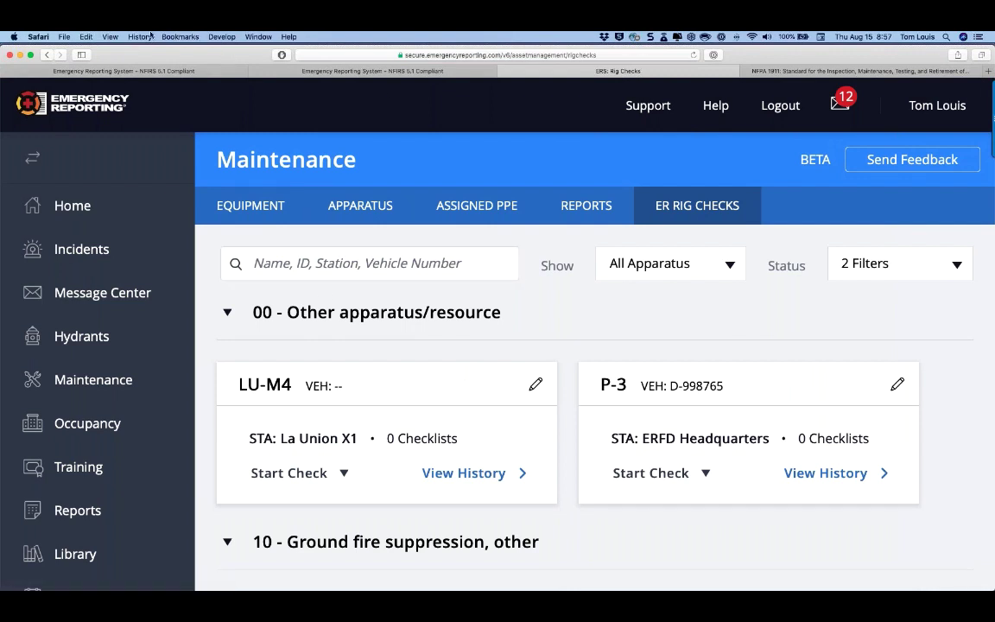
# - Bookmark the rig checks page in Favorites under the name ERS: Rig Checks
pyautogui.click(176, 37)
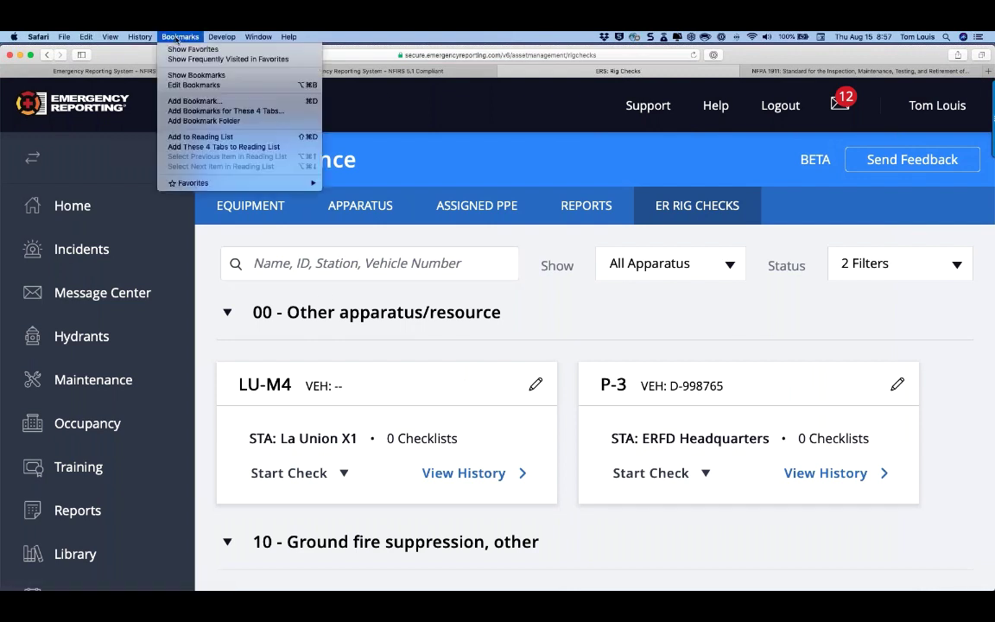
pyautogui.click(207, 105)
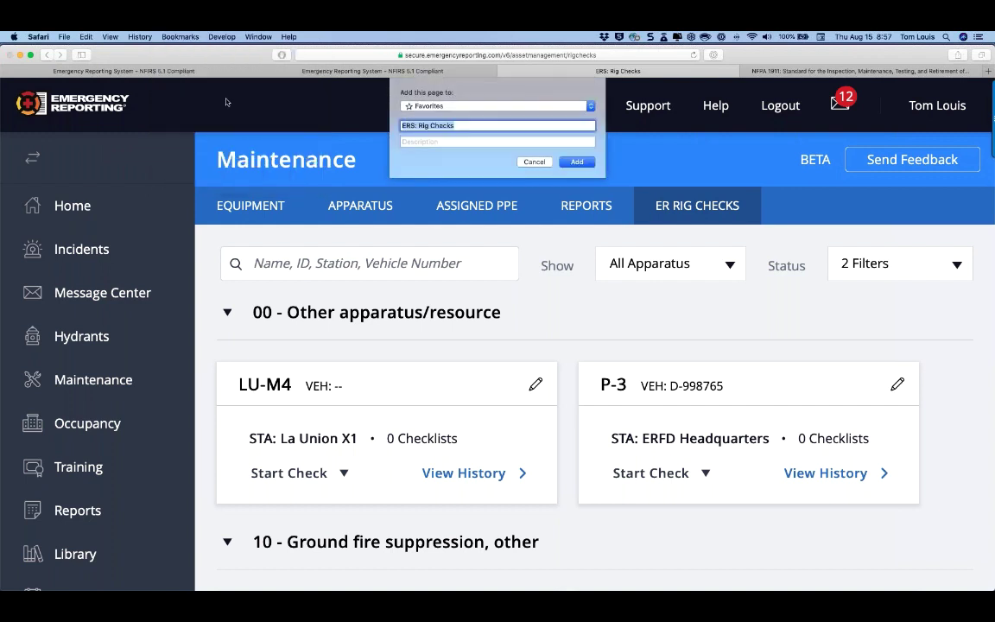
pyautogui.click(577, 162)
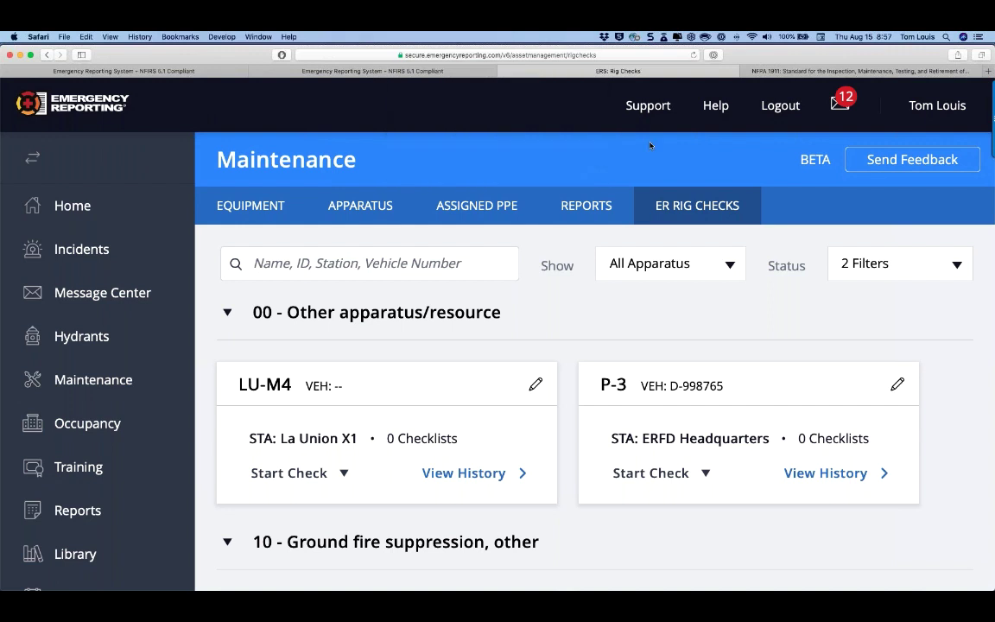
# - Load the ERS: Rig Checks favorite in a new browser tab, and go from there to the Home page
pyautogui.click(989, 71)
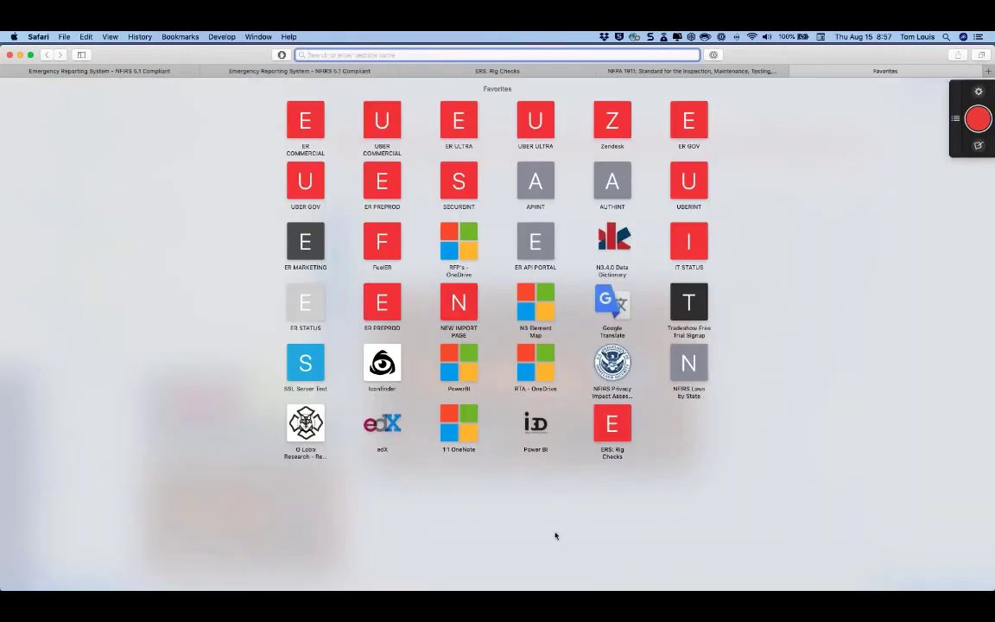
pyautogui.click(615, 431)
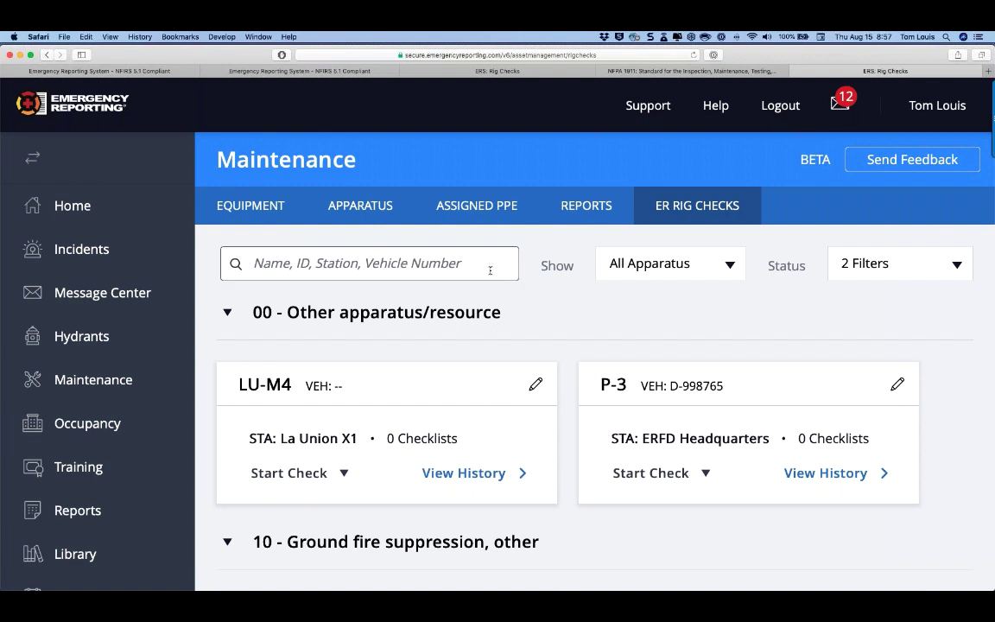
pyautogui.click(72, 205)
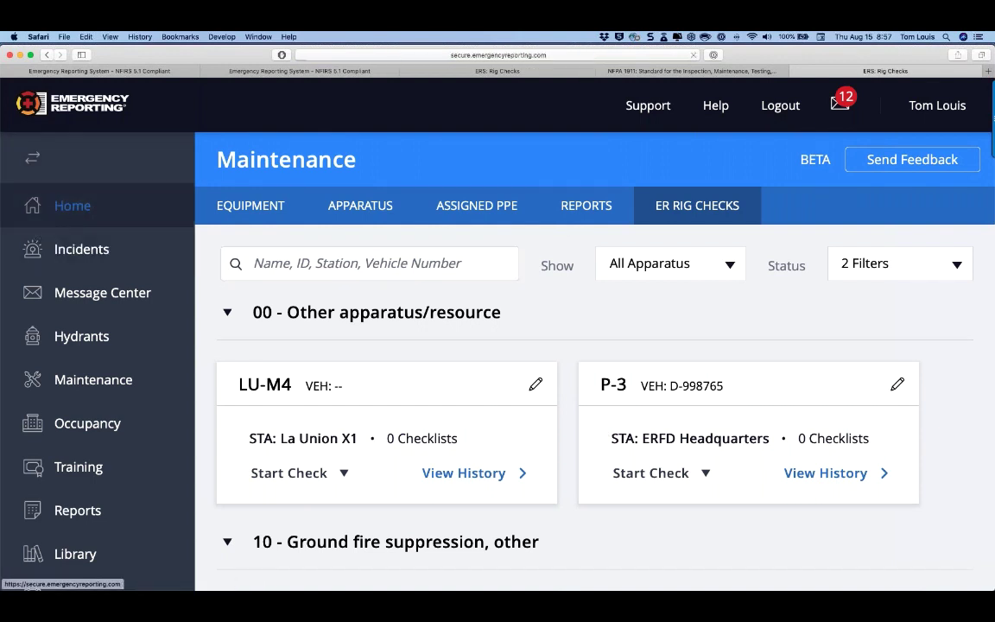